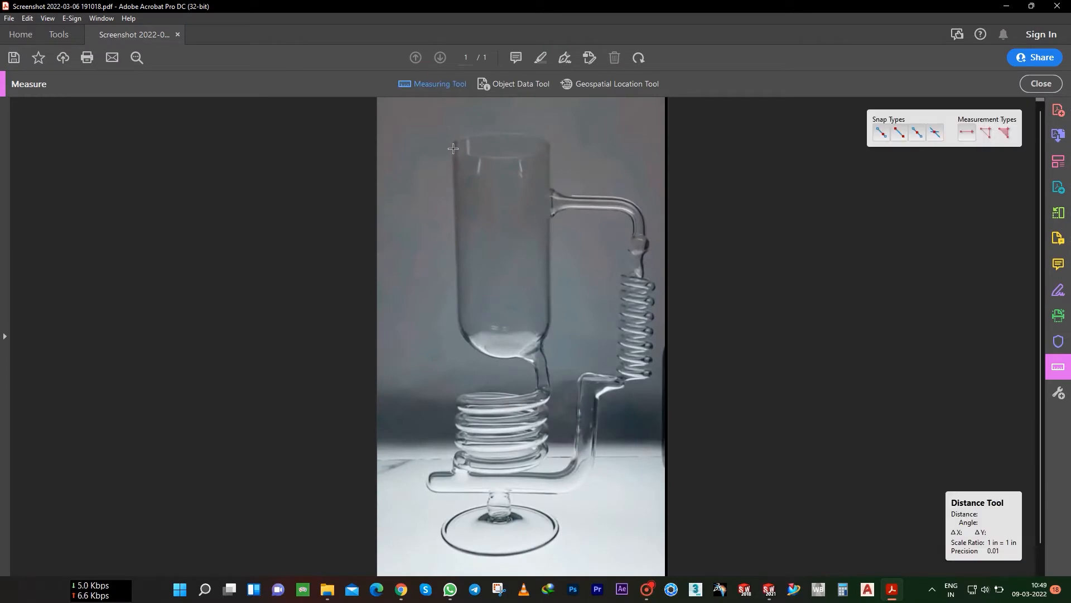
- Dimension the large glass cylinder's width across the rim and its height from the rim to the rounded bottom
click(453, 145)
click(550, 143)
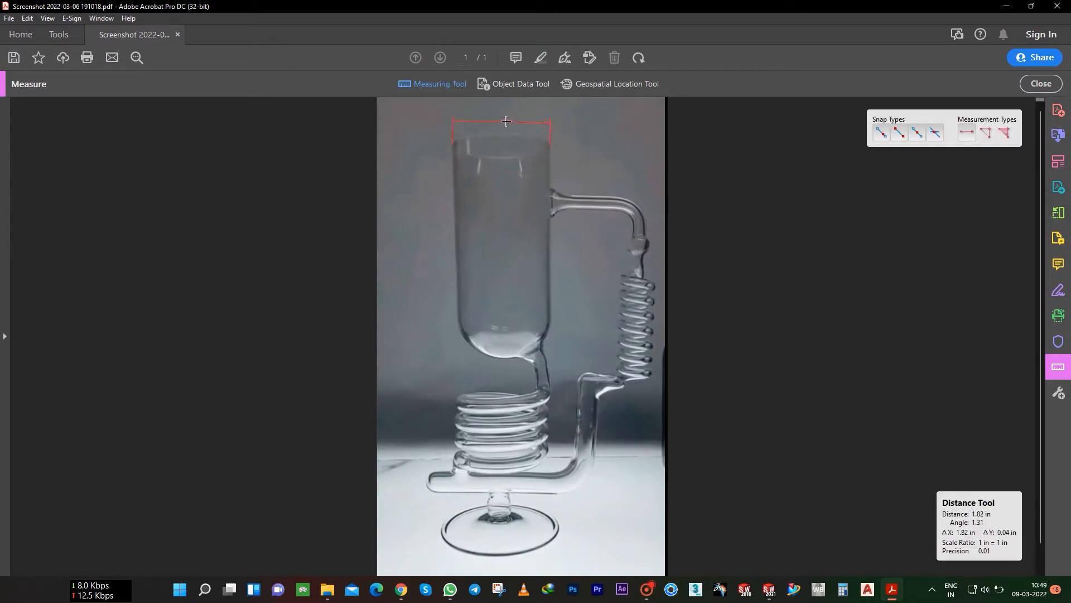
click(437, 146)
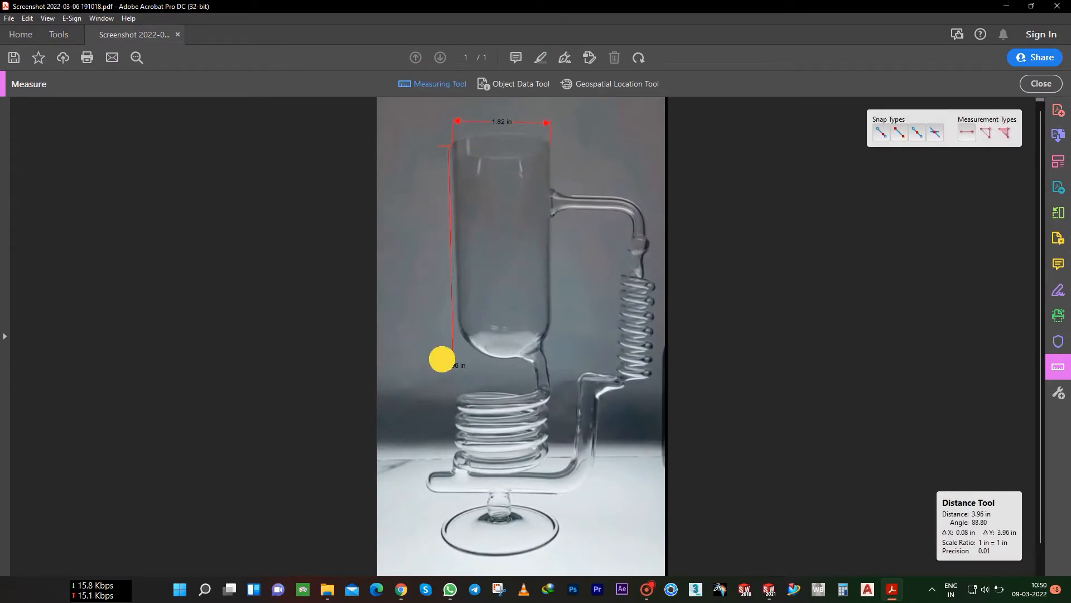
scroll(460, 278, down, 1)
ctrl+scroll(451, 284, up, 2)
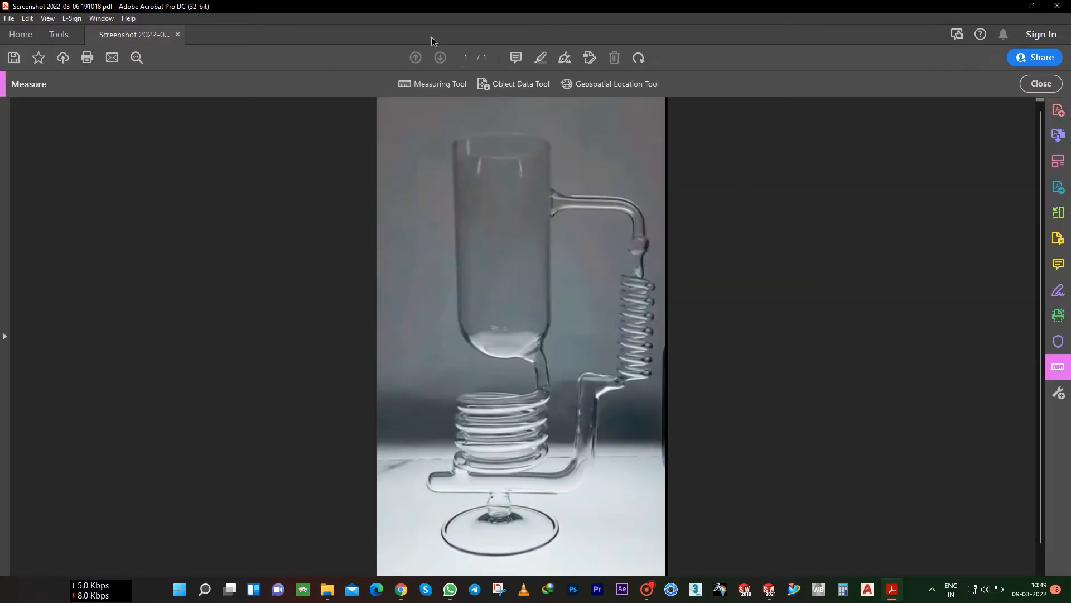
click(453, 145)
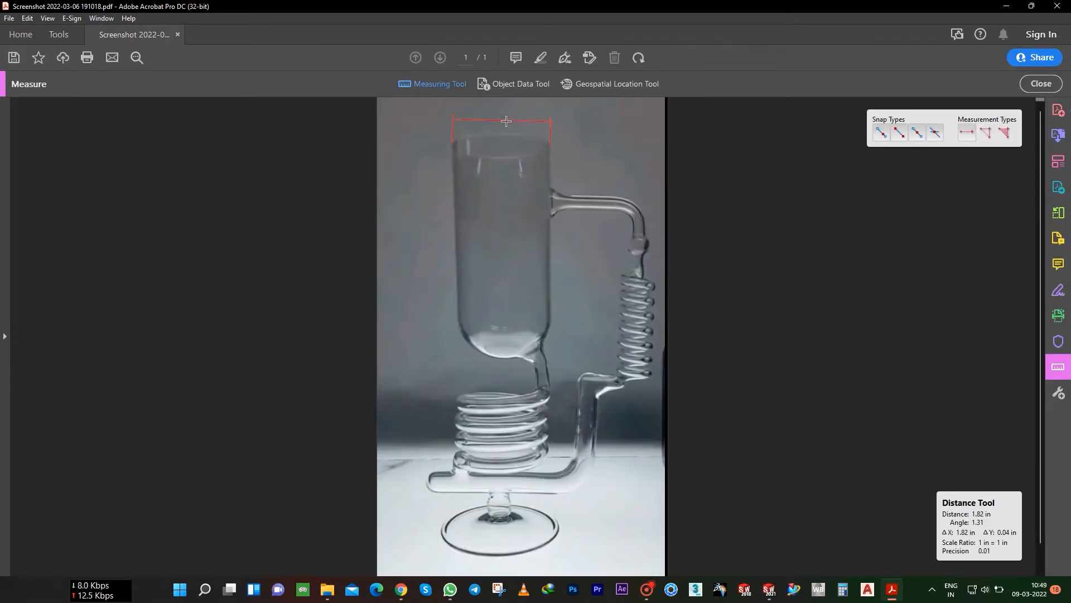
click(451, 146)
click(453, 294)
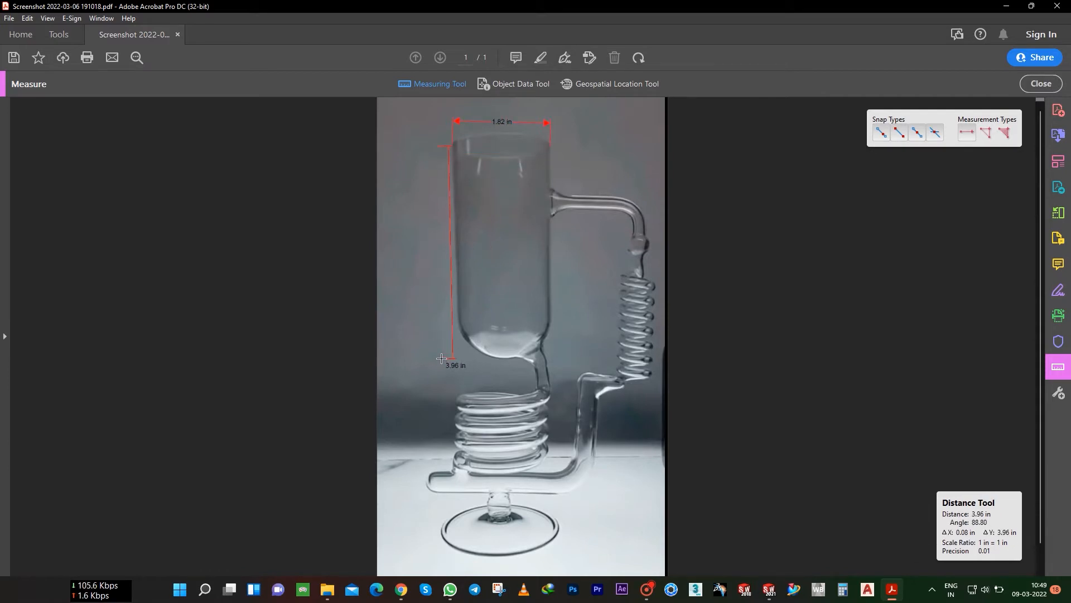
- Dimension the vertical gap between the cylinder's bottom and the large coil, and the spacing between the coil's upper turns
scroll(426, 258, down, 1)
ctrl+scroll(451, 284, up, 2)
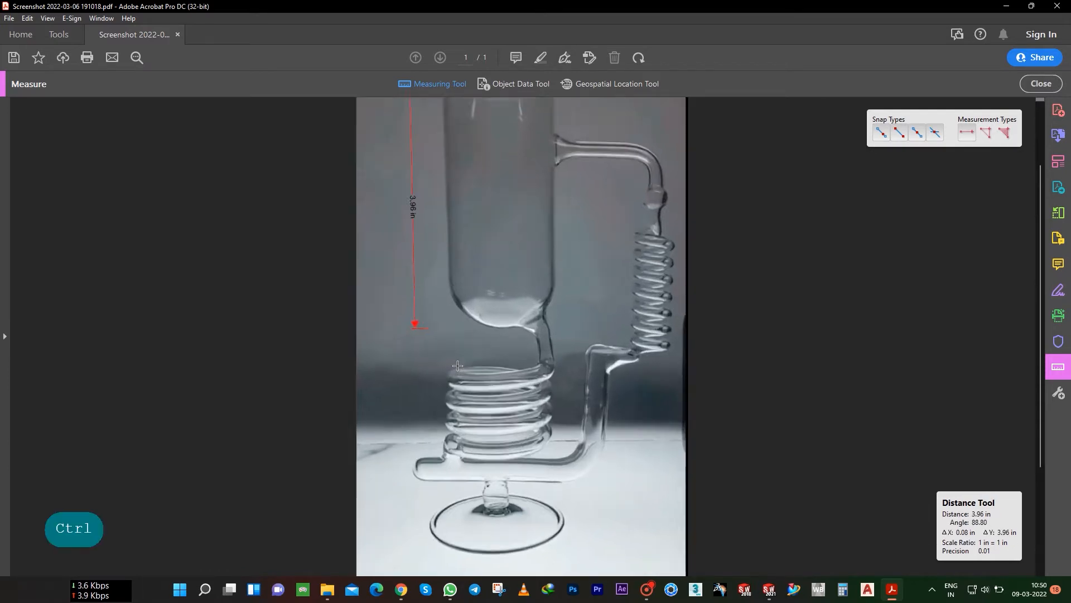
click(449, 398)
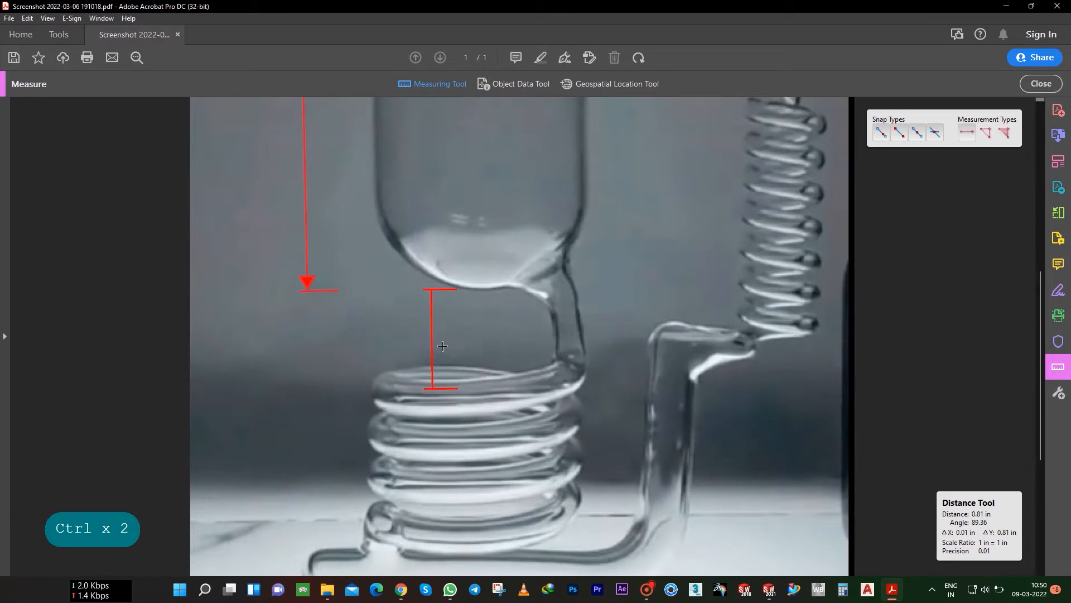
scroll(537, 334, down, 2)
click(357, 308)
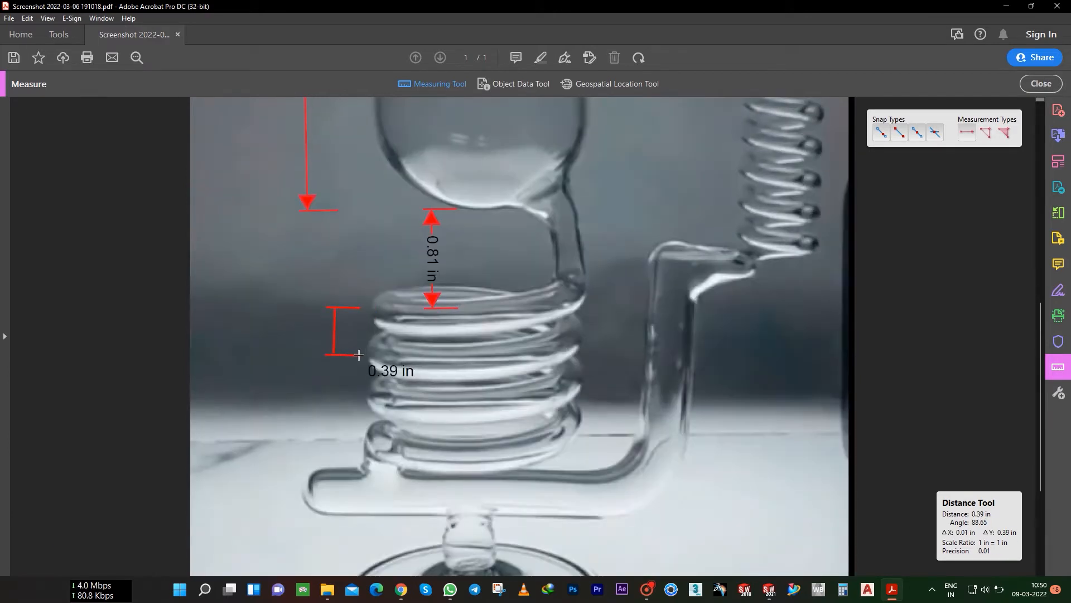
- Dimension the large coil's diameter and the round base's overall diameter, placing both dimensions below the base
scroll(441, 320, down, 4)
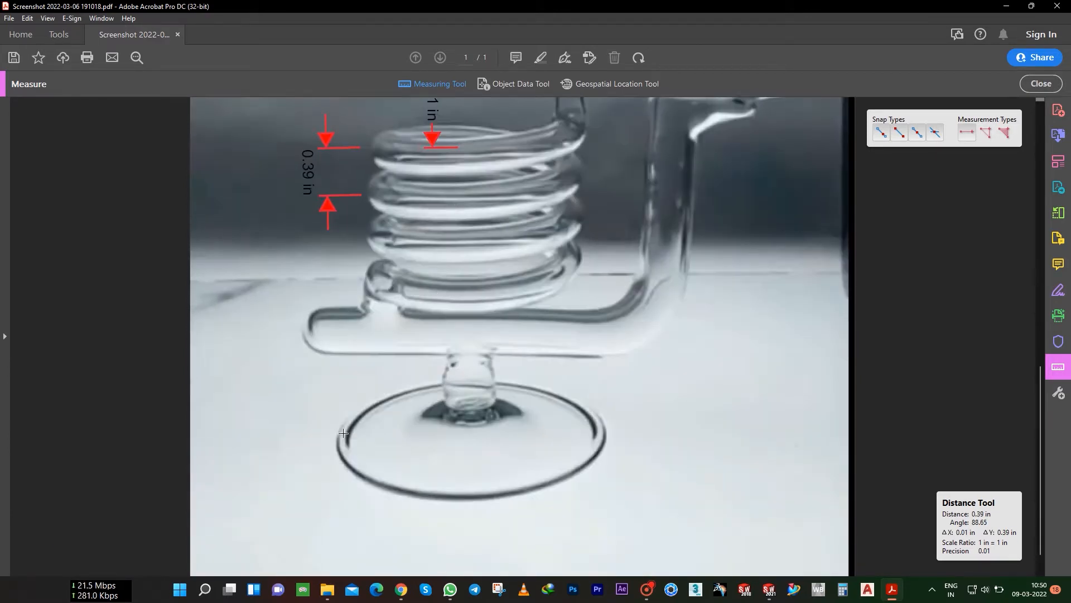
click(384, 288)
click(563, 286)
click(495, 529)
scroll(495, 514, up, 1)
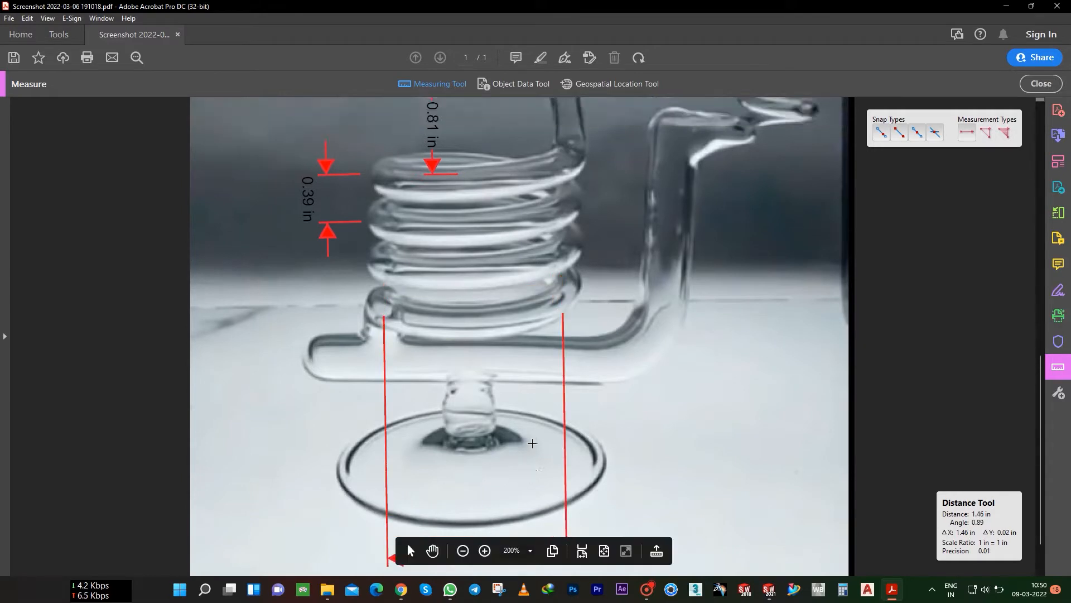
scroll(530, 443, down, 2)
click(338, 416)
click(605, 411)
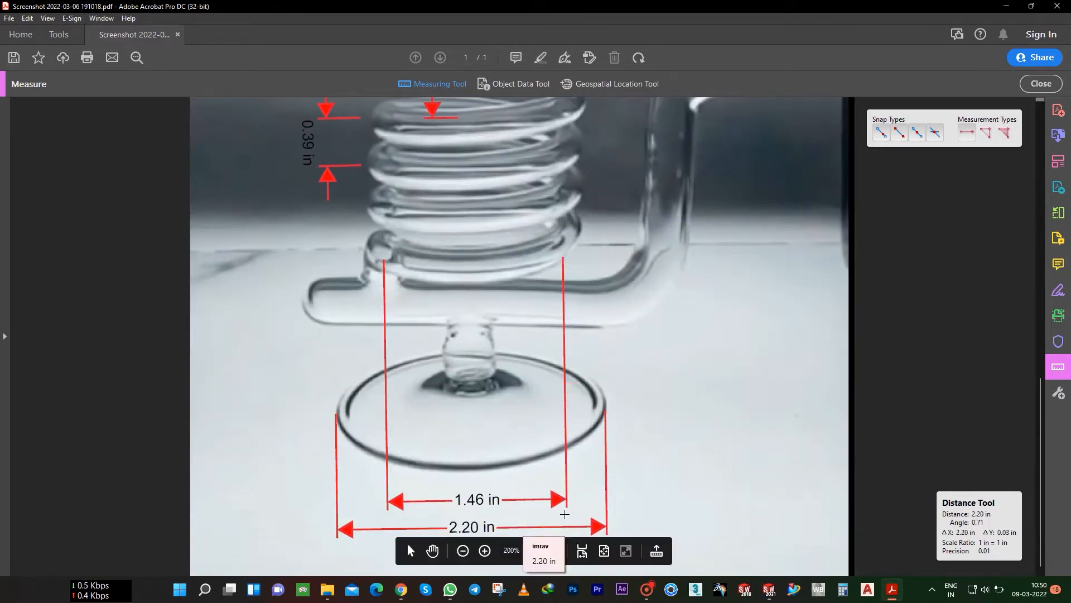
click(569, 527)
- Dimension the large coil's height and the vertical distance from its lowest turn to the horizontal tube
scroll(580, 280, up, 3)
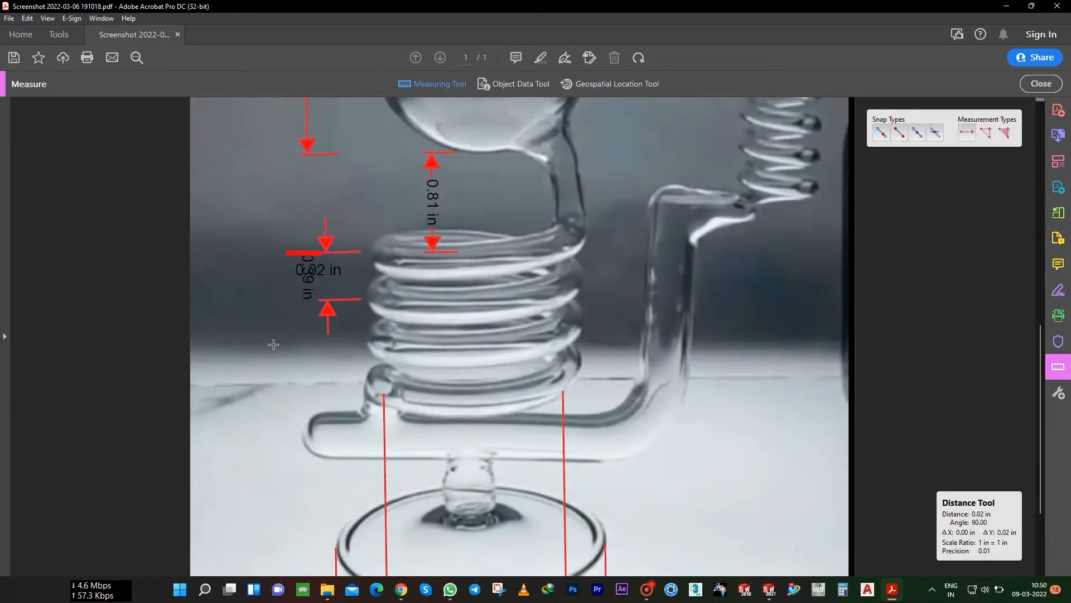
click(288, 381)
click(262, 369)
scroll(329, 372, down, 2)
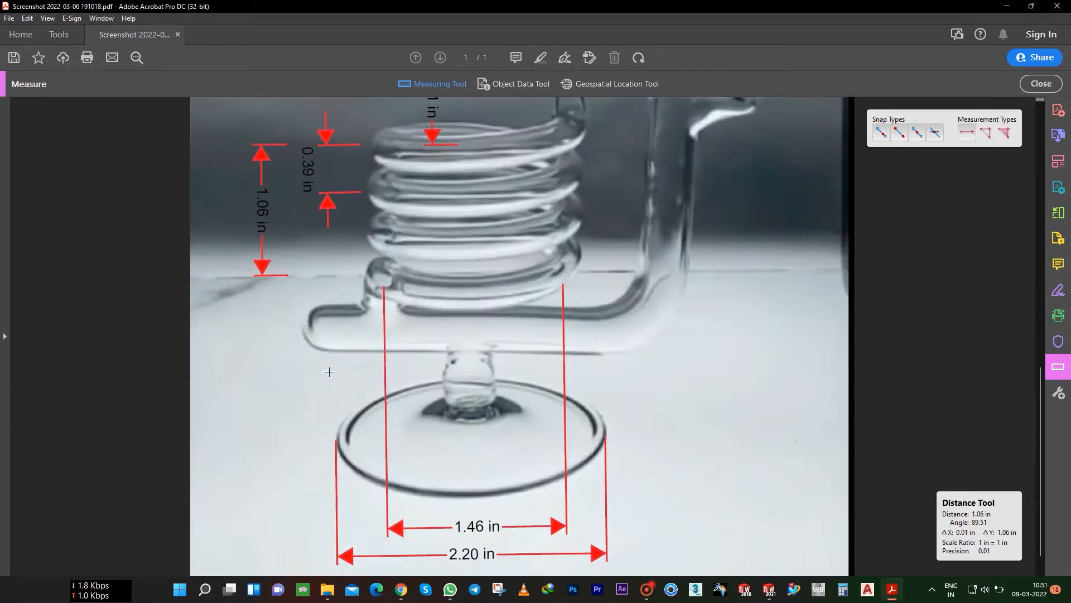
click(240, 275)
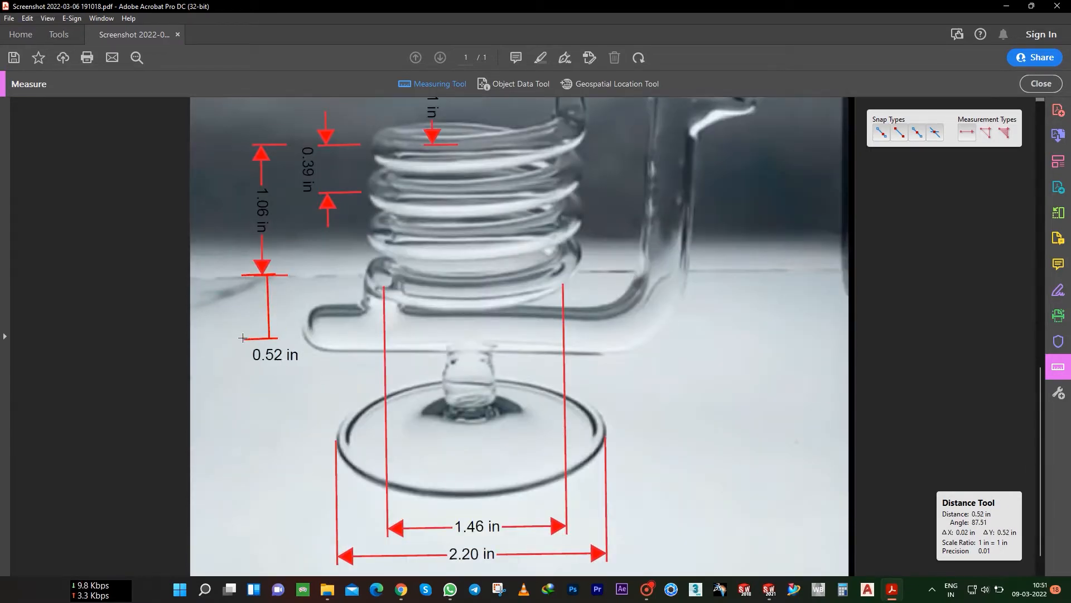
click(275, 329)
- Dimension the vertical distance from the cylinder's rim to the centre of the side outlet tube
scroll(458, 346, up, 6)
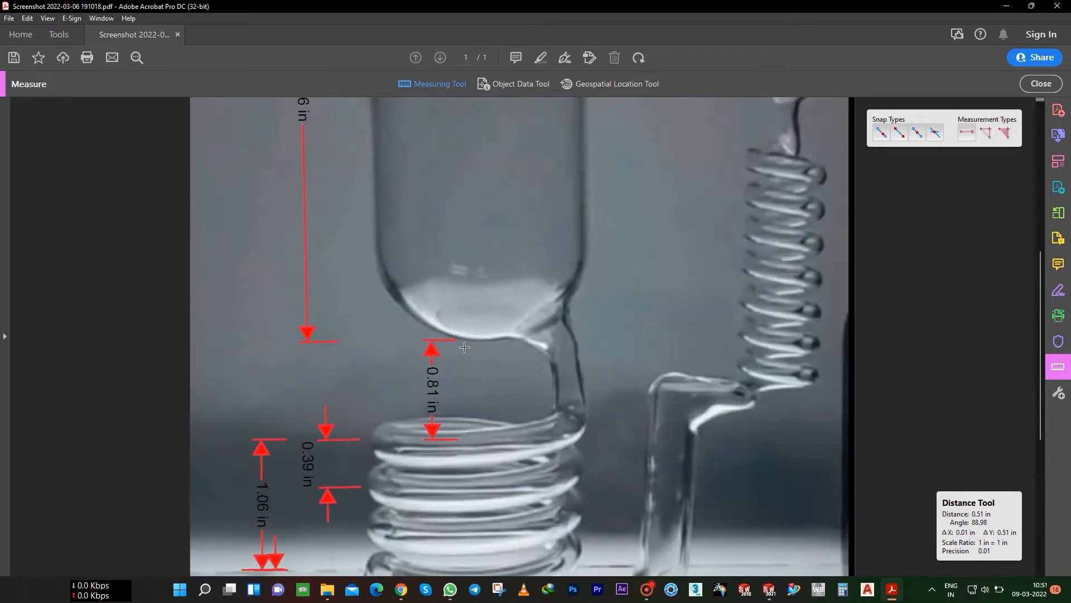
ctrl+scroll(464, 347, down, 3)
ctrl+scroll(591, 139, up, 2)
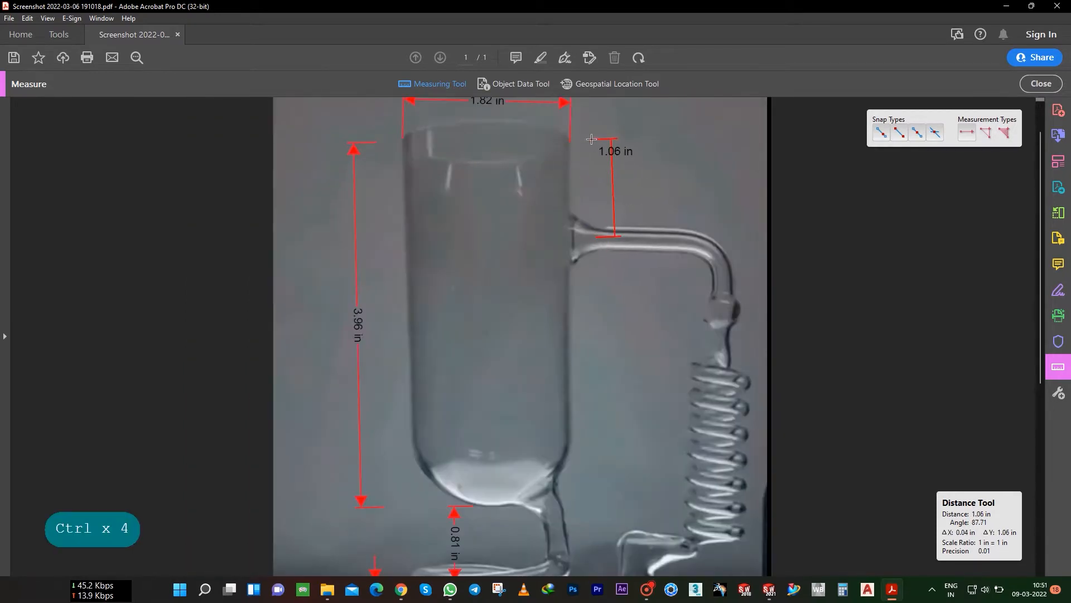
click(615, 195)
scroll(615, 195, down, 3)
ctrl+scroll(631, 204, down, 1)
ctrl+scroll(632, 204, up, 1)
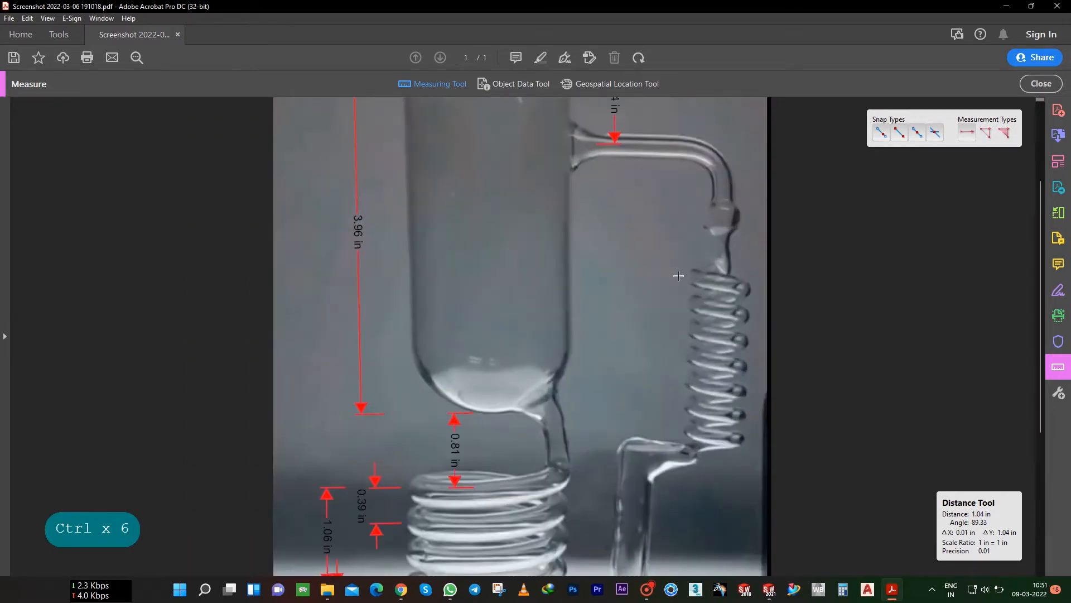
- Dimension the small coil's height from its top turn to its bottom turn
click(679, 276)
click(672, 433)
click(657, 435)
- Dimension the height of the rising tube under the small coil and the distance from the horizontal tube to the base
scroll(614, 446, down, 3)
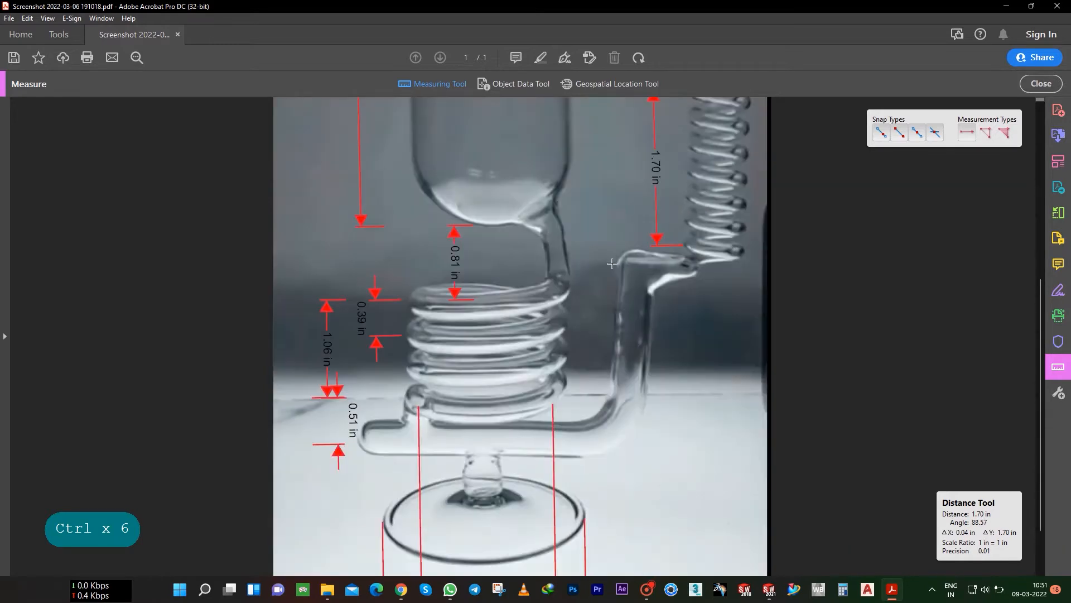
click(611, 443)
click(717, 357)
scroll(557, 362, down, 1)
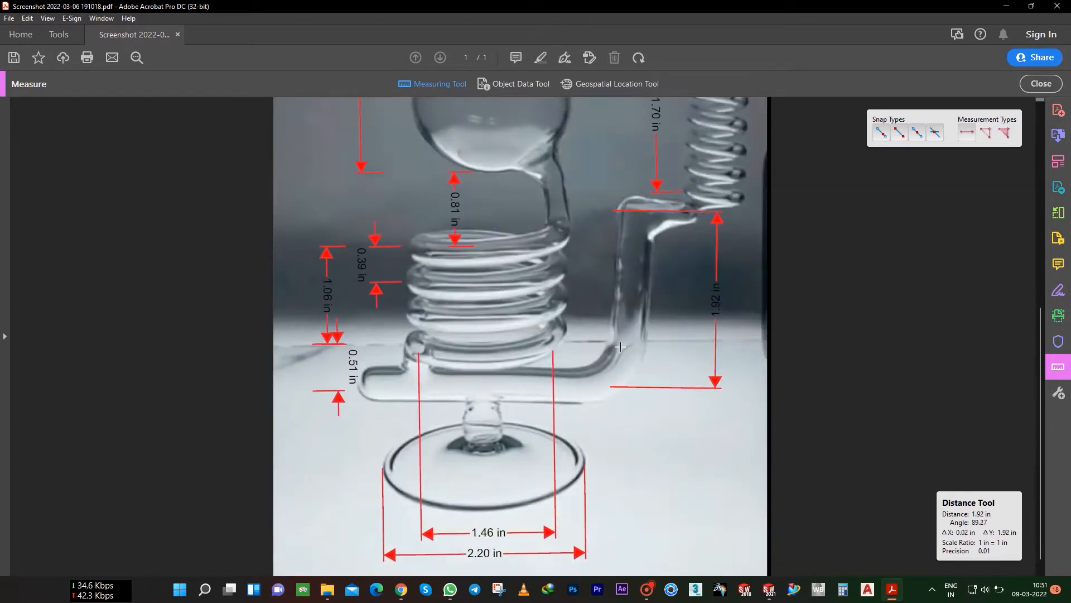
click(595, 446)
click(663, 441)
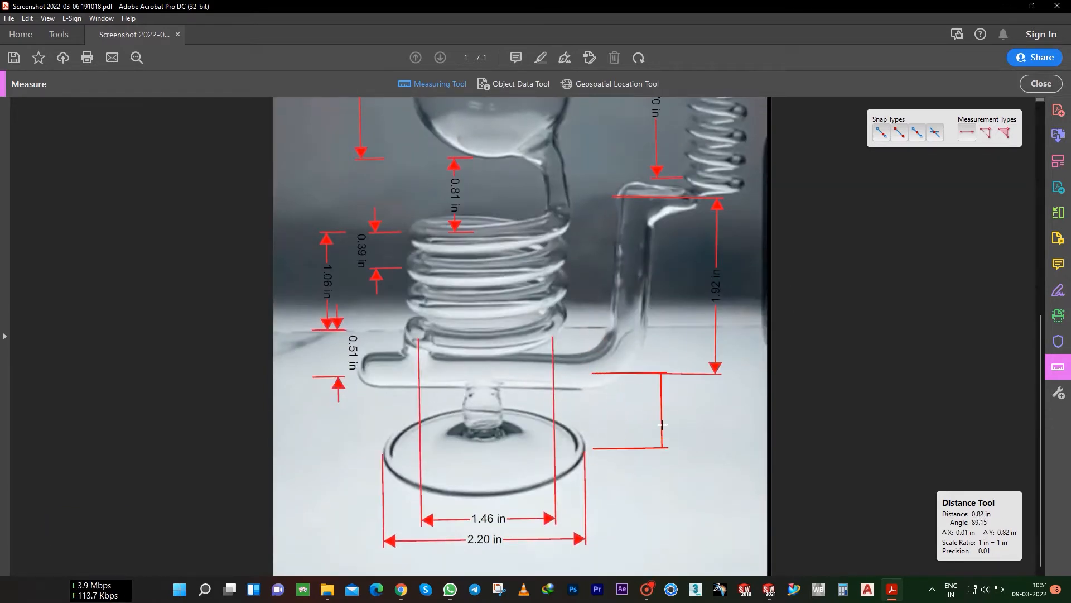
- Dimension the vertical distance from the side outlet tube to the small coil's top and the small coil's width
scroll(697, 335, up, 5)
click(717, 400)
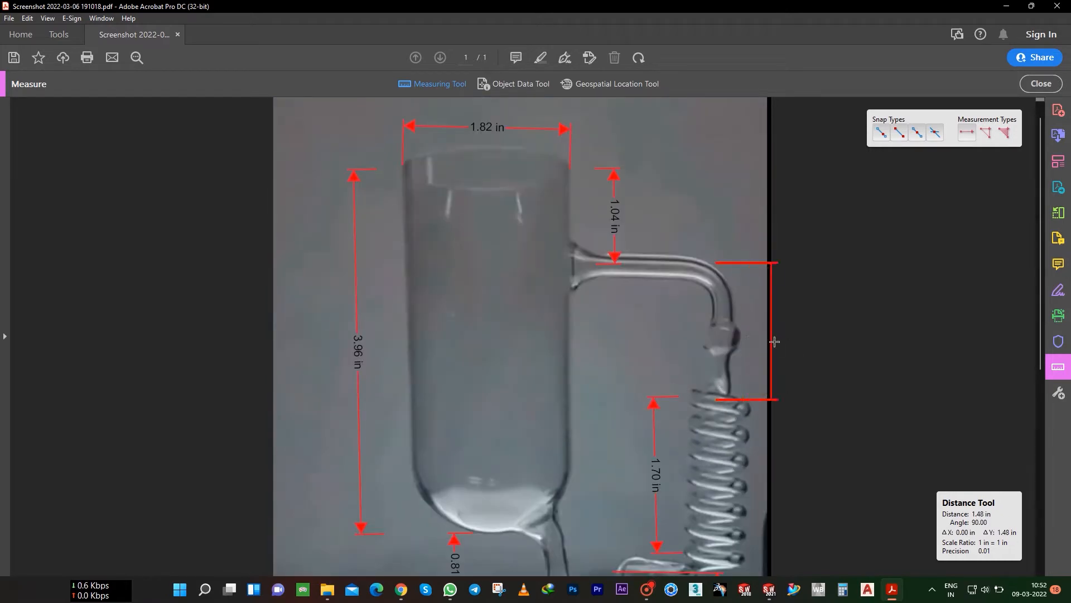
click(765, 336)
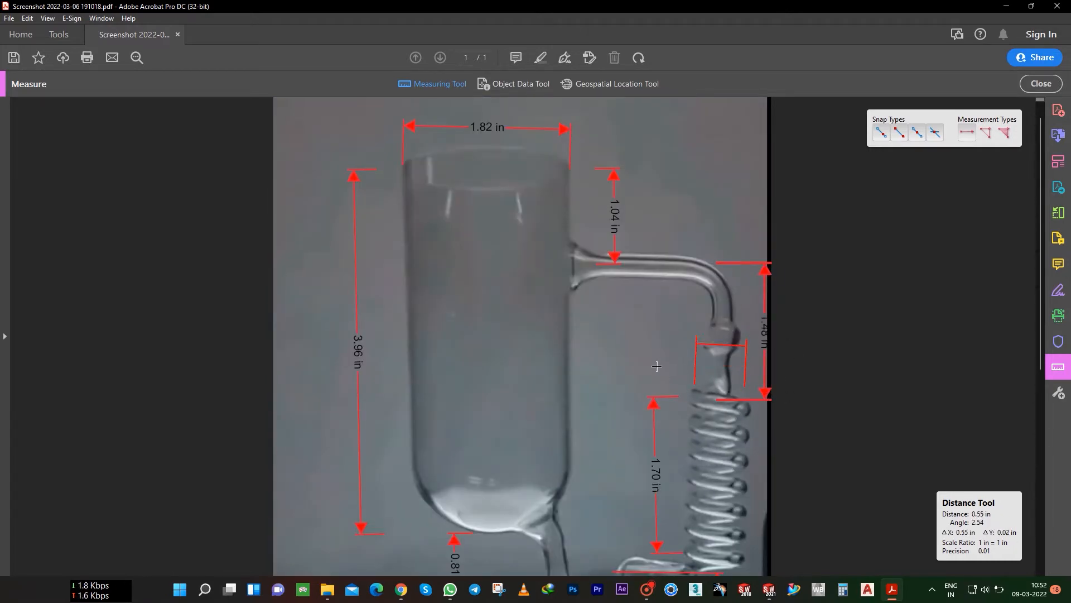
- Drop the stray distance measurement, restart the distance tool and dimension the spacing between the small coil's top turns
scroll(657, 366, down, 3)
scroll(690, 315, up, 2)
ctrl+scroll(695, 311, up, 3)
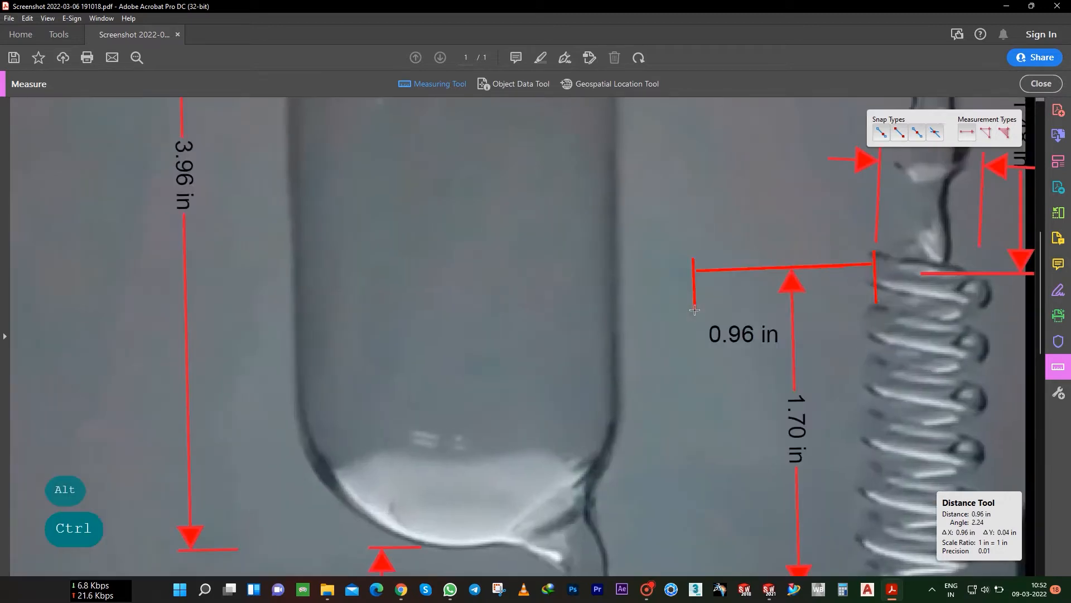
ctrl+scroll(694, 311, down, 1)
key(Escape)
click(849, 274)
click(432, 84)
click(860, 272)
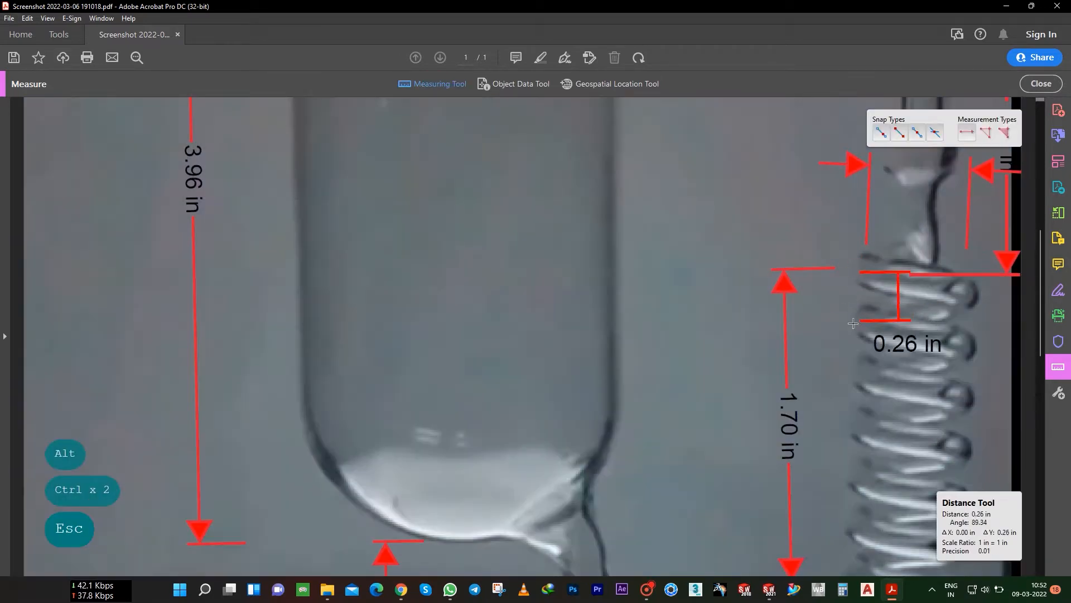
click(859, 326)
click(798, 335)
ctrl+scroll(729, 397, down, 4)
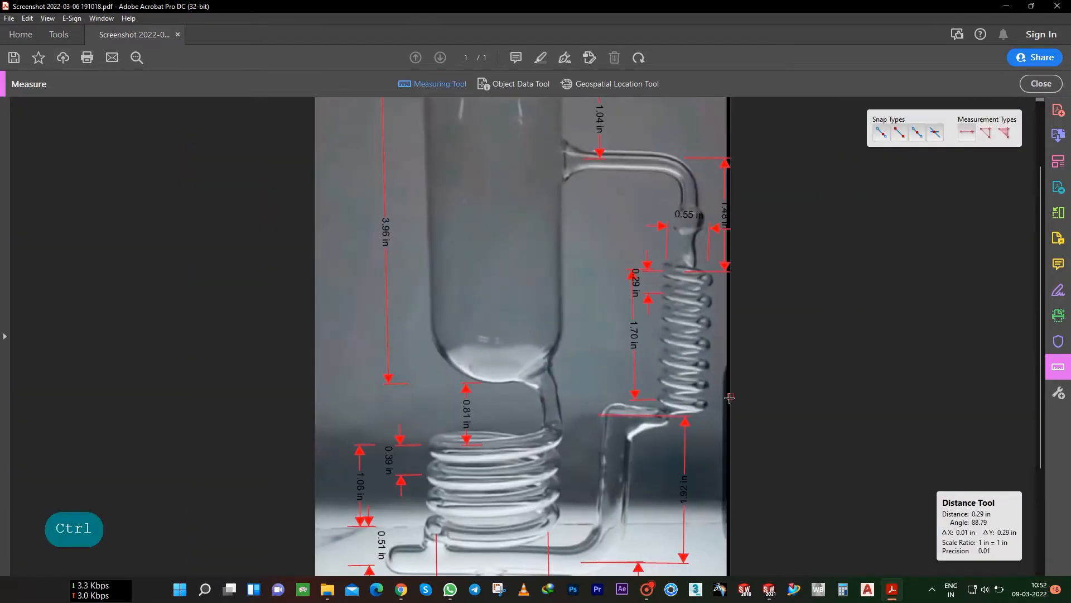
ctrl+scroll(717, 408, down, 2)
ctrl+scroll(524, 511, up, 2)
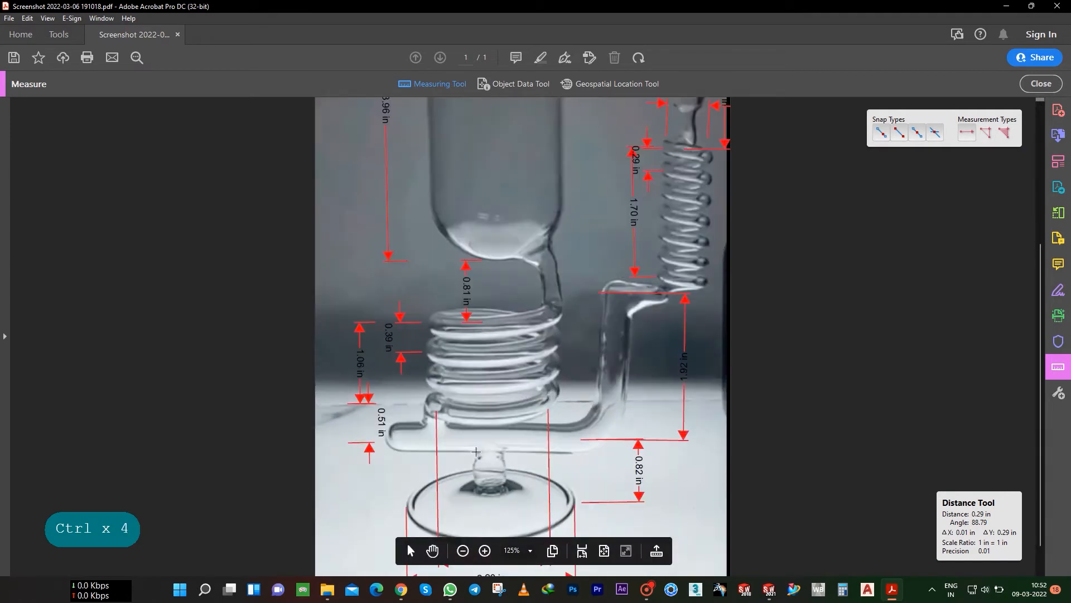
ctrl+scroll(524, 510, down, 2)
key(Escape)
key(Escape)
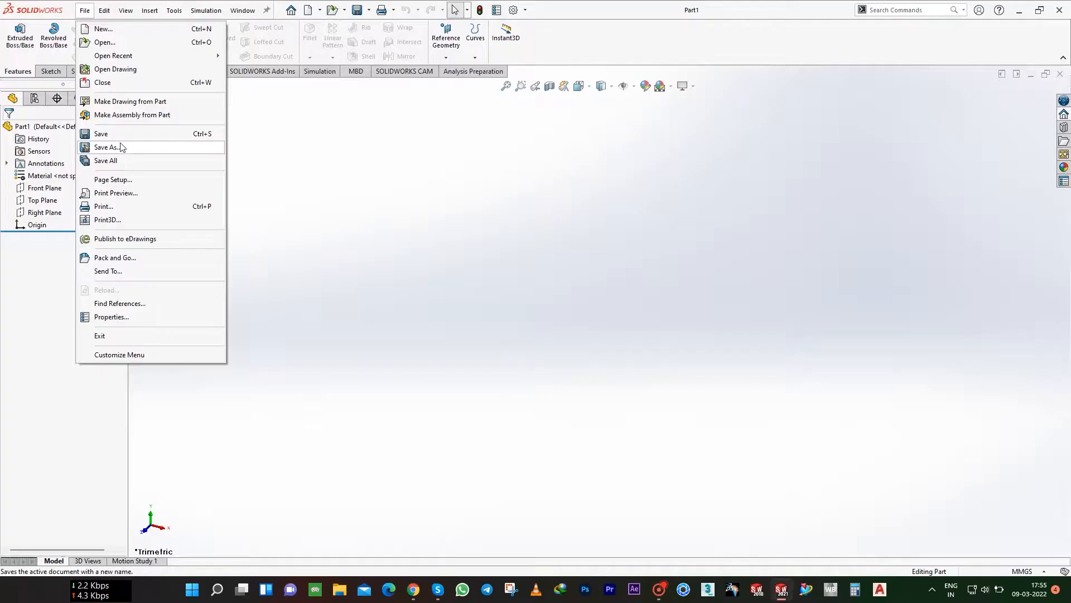
- In SOLIDWORKS, start saving the new part under a new name and create and open a Documents folder named "exercise"
click(116, 146)
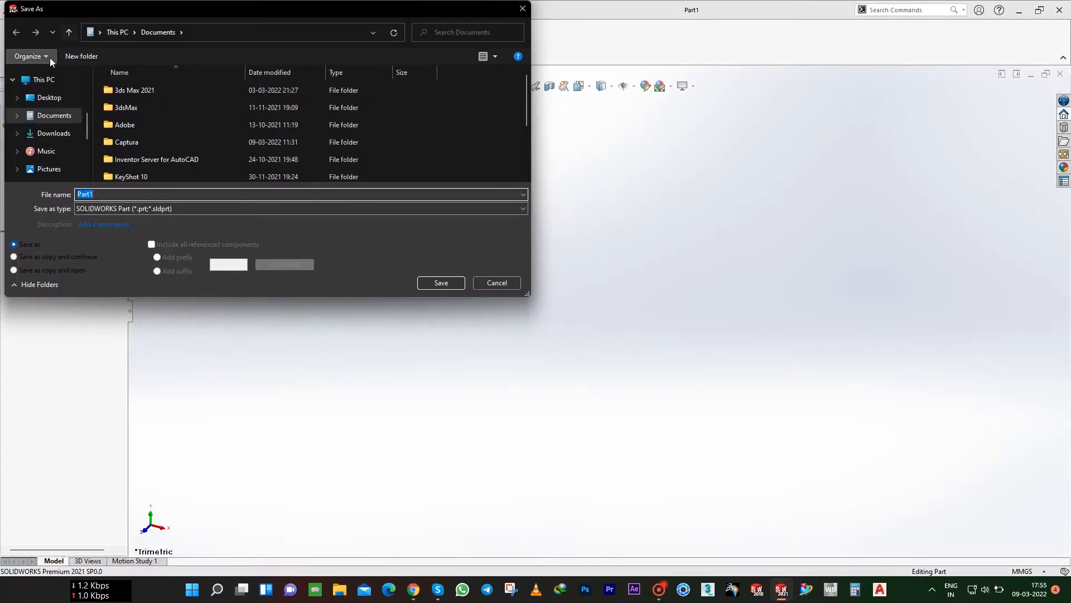
click(78, 56)
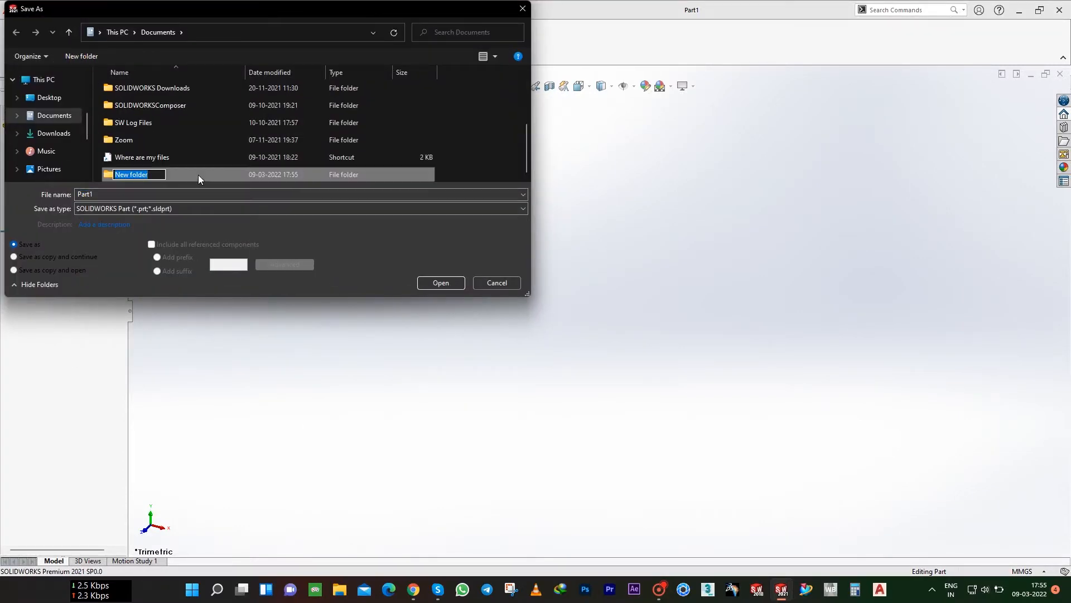
text(exe)
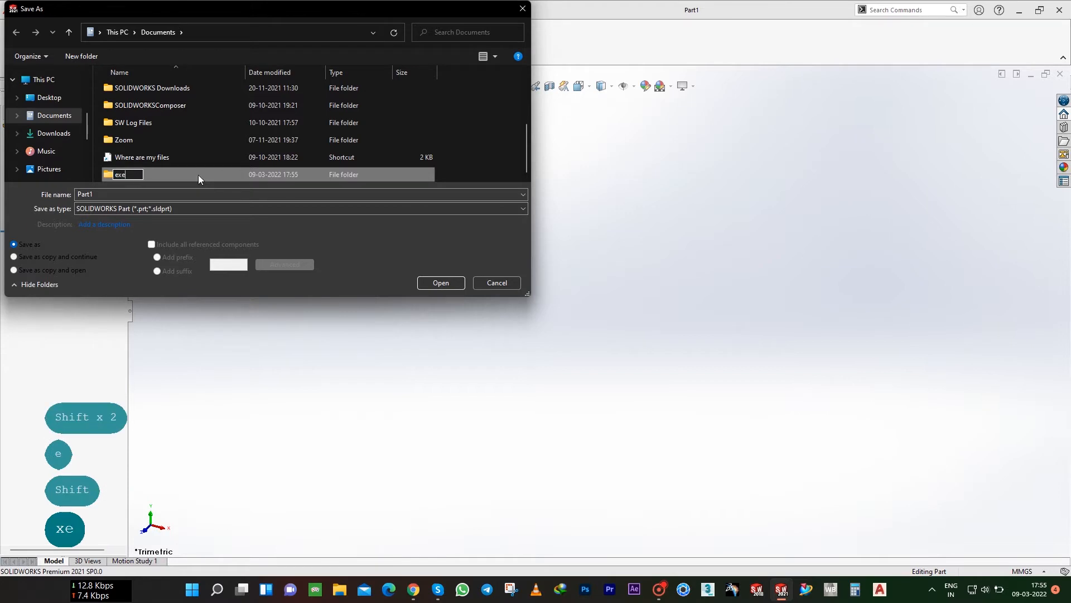
text(rcise)
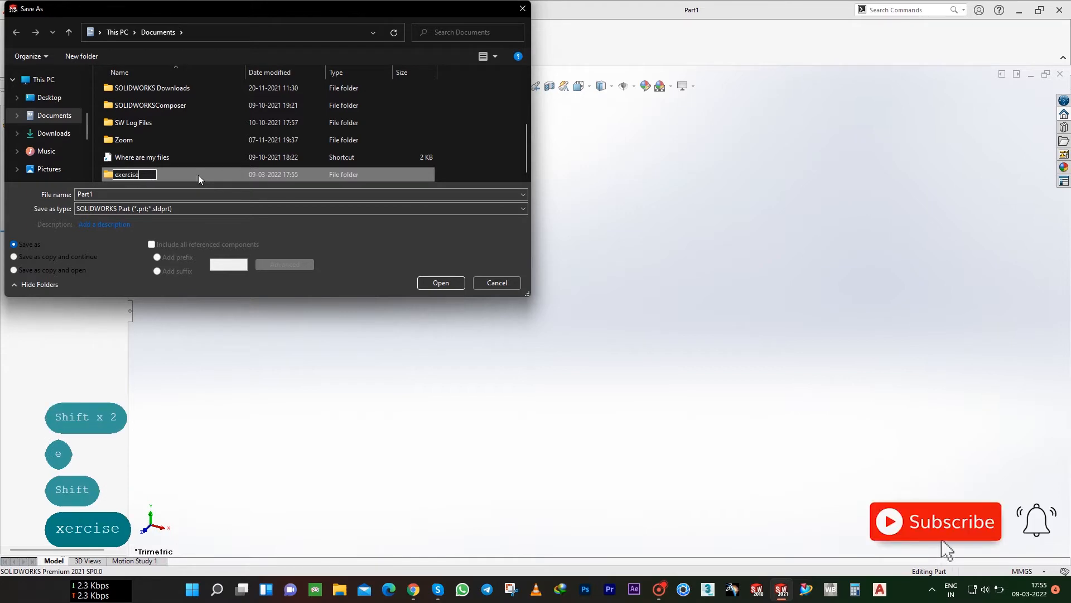
key(Return)
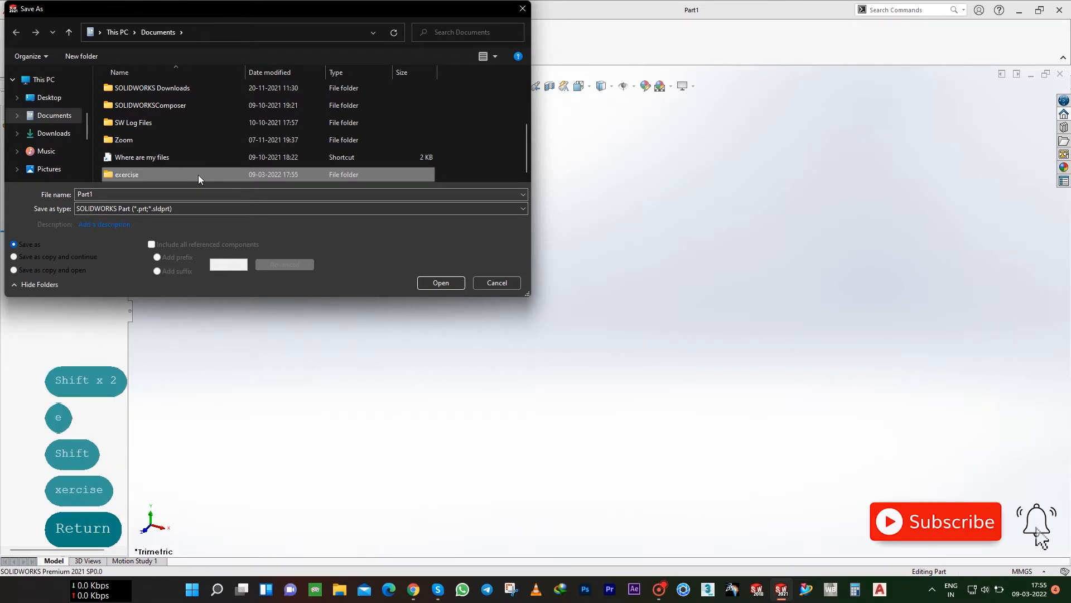
key(Return)
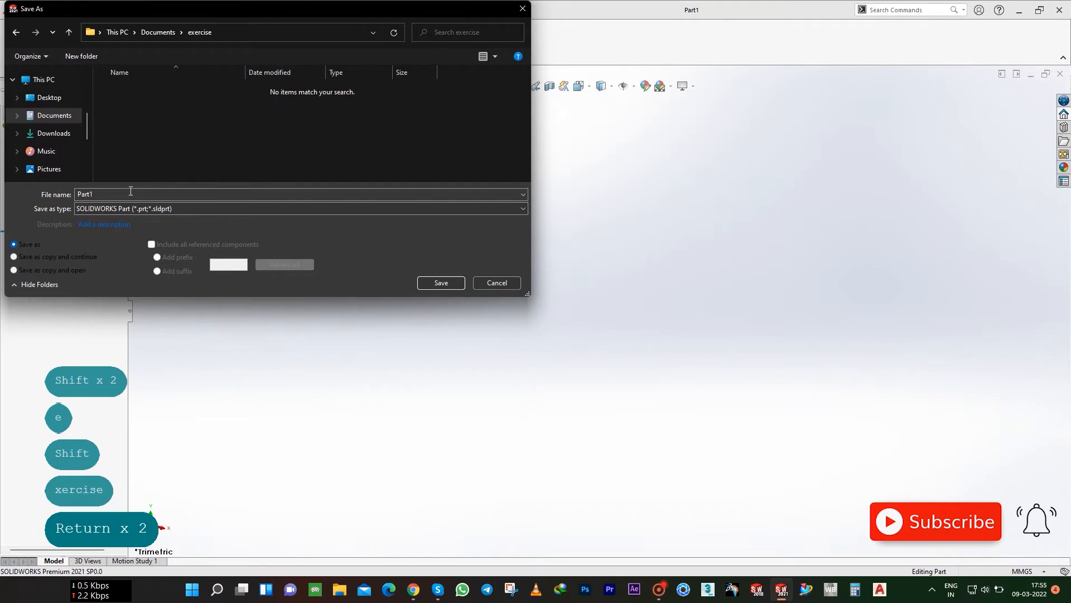
- Name the part file "Ex. 01" and save it in the exercise folder
click(18, 188)
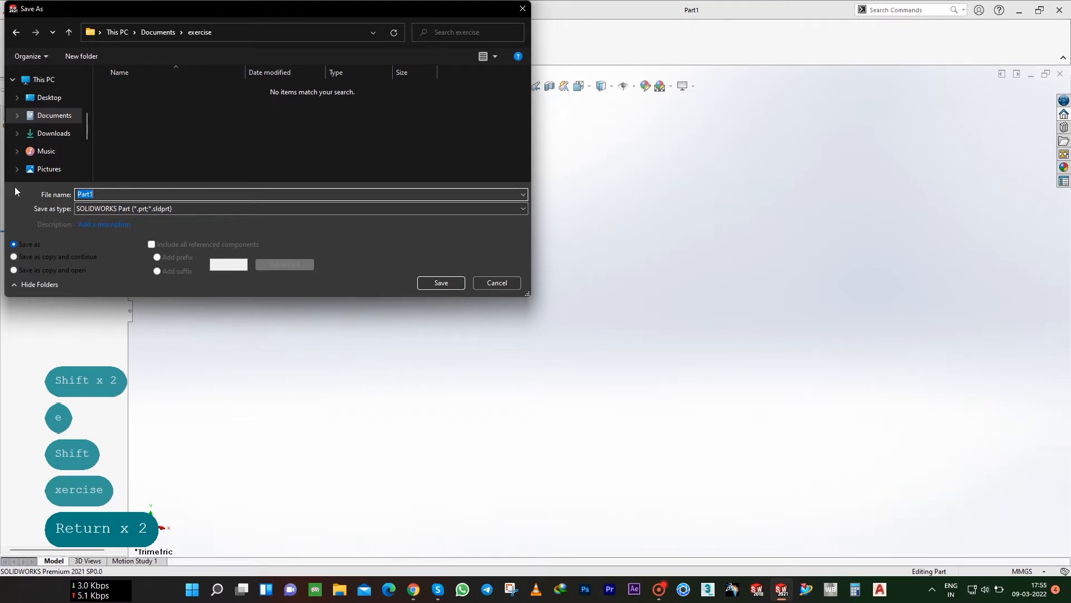
text(Ex.)
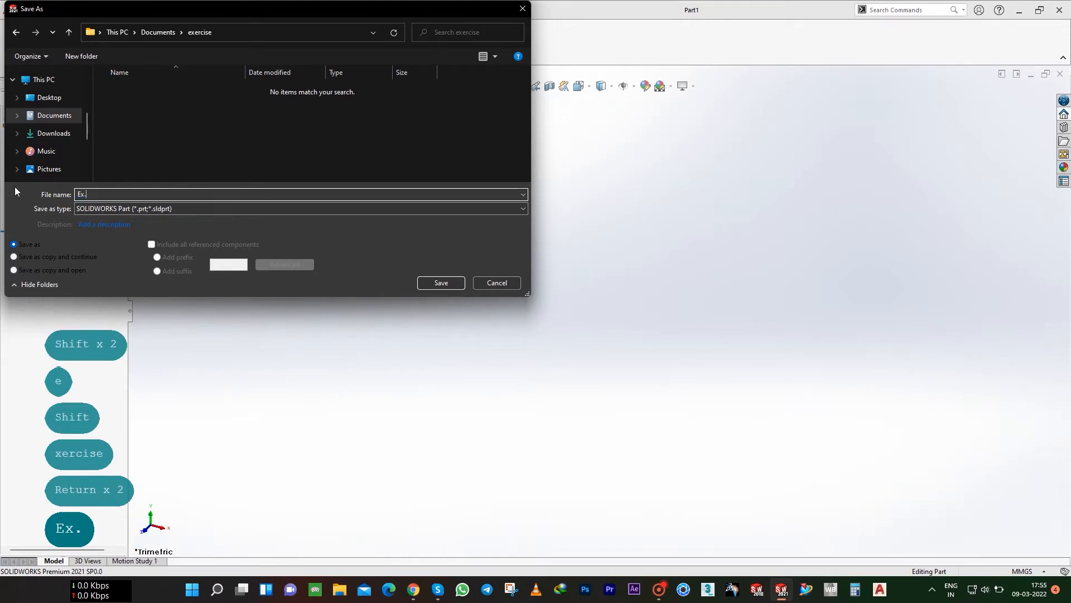
text( 01)
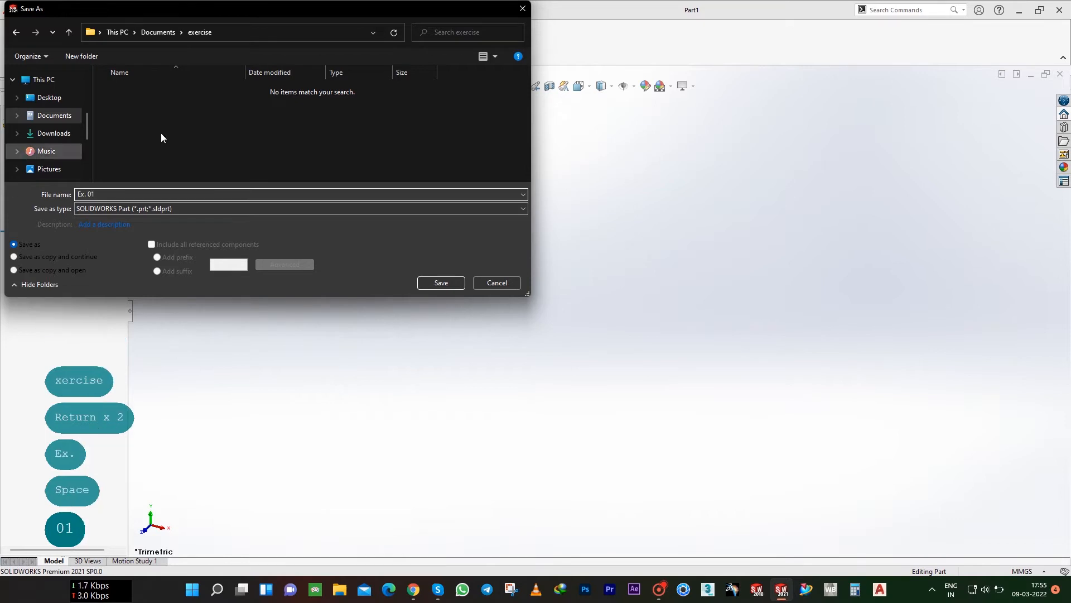
click(434, 283)
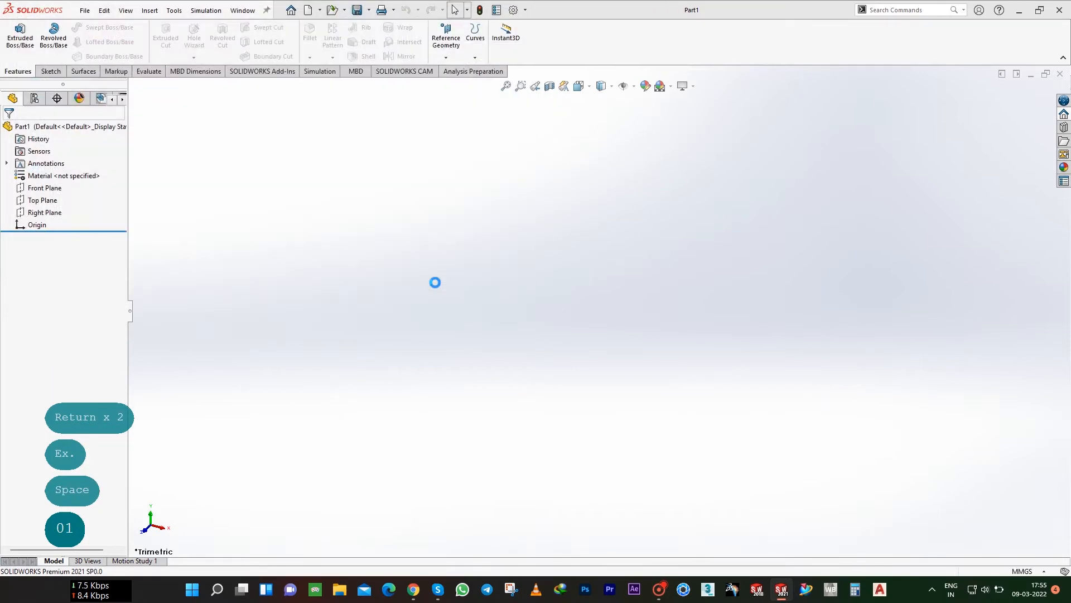
- Clear the Front Plane selection and switch the part's unit system to IPS
click(48, 186)
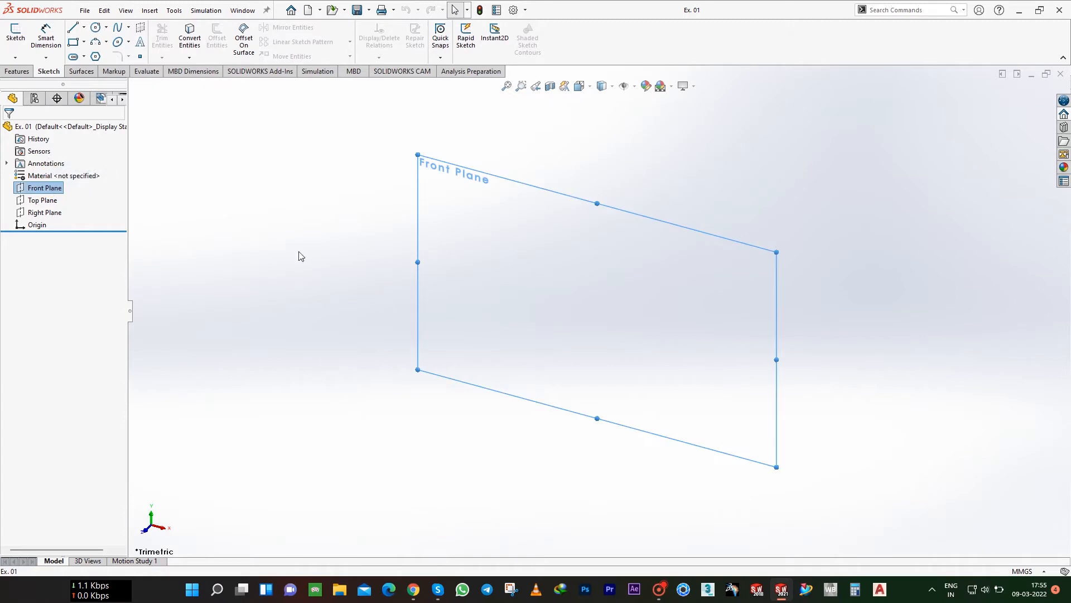
click(423, 306)
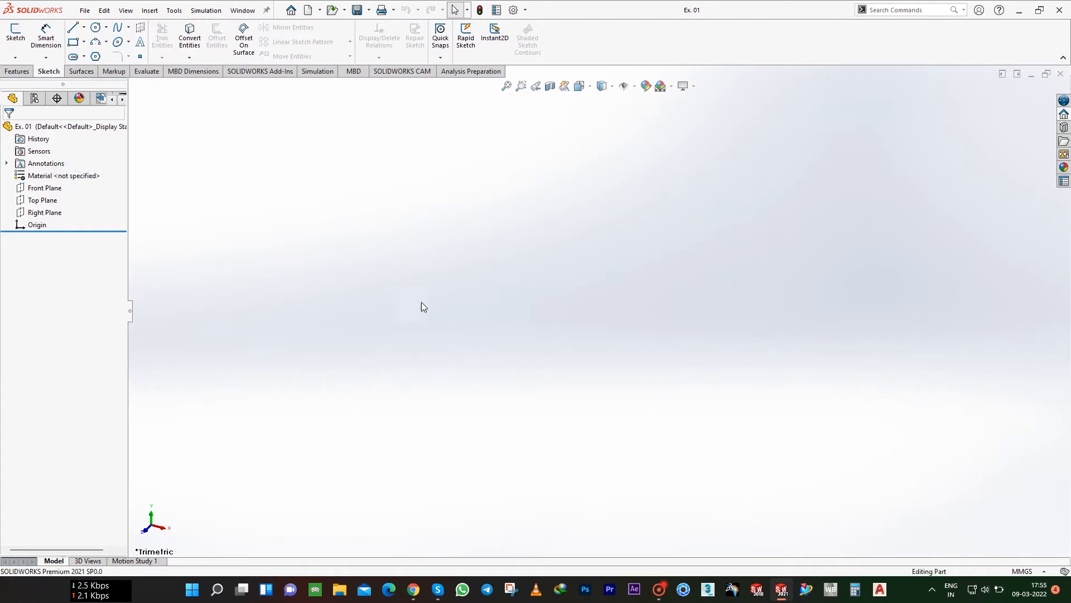
click(1030, 571)
click(994, 537)
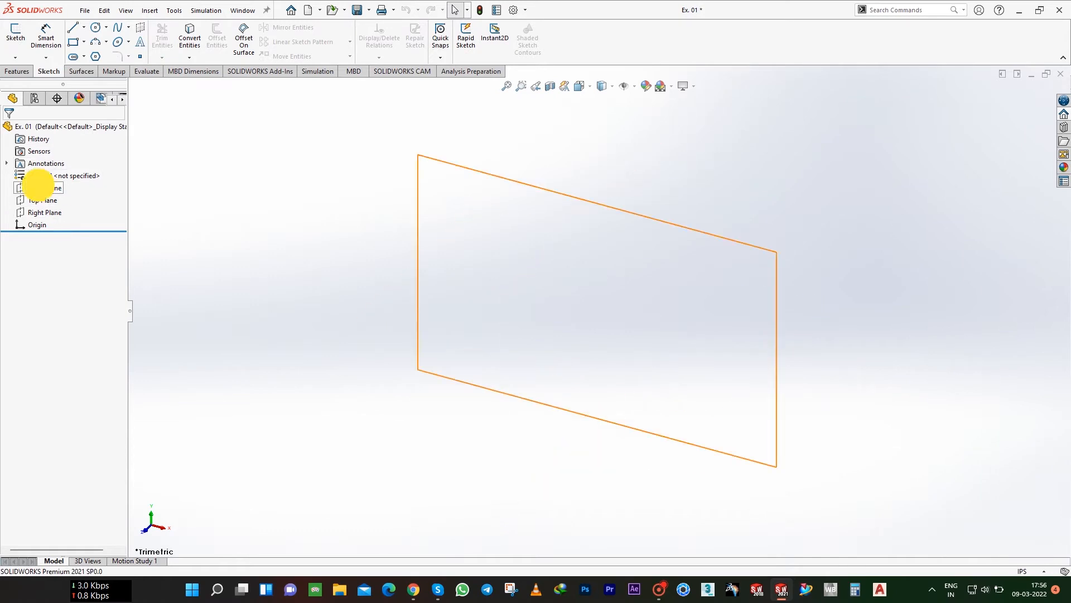
- Start a sketch on the Front Plane and draw an upright corner rectangle from the origin, about 2.93 in high
click(44, 187)
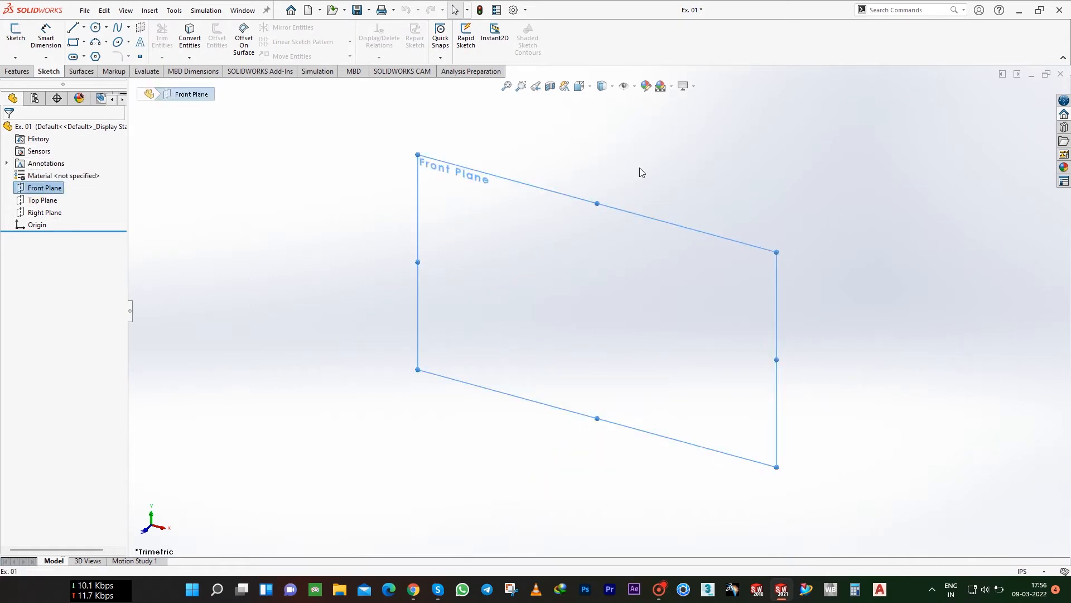
click(16, 36)
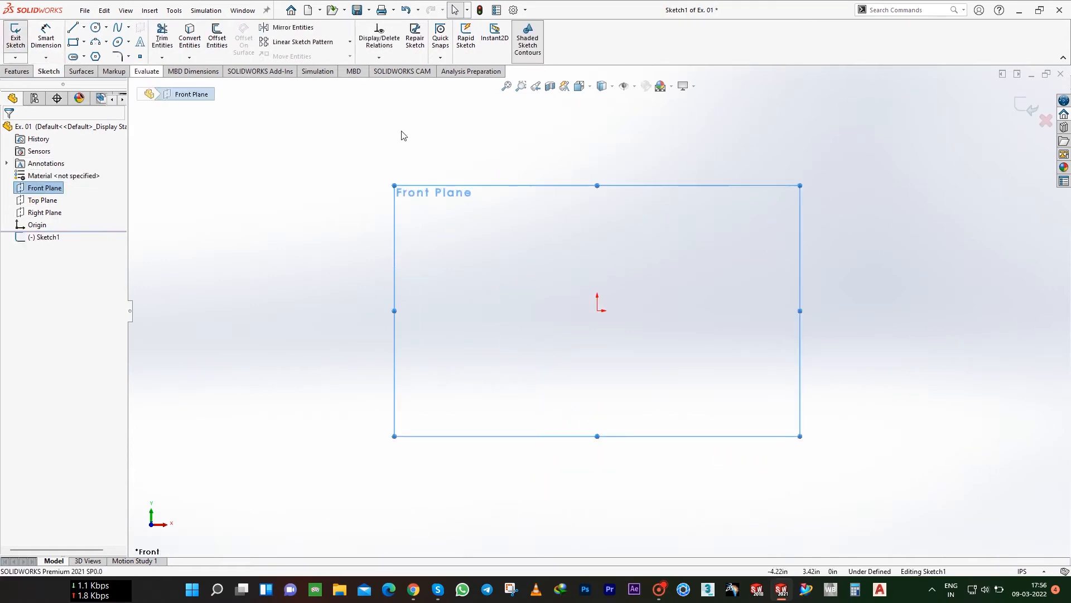
click(72, 43)
click(597, 311)
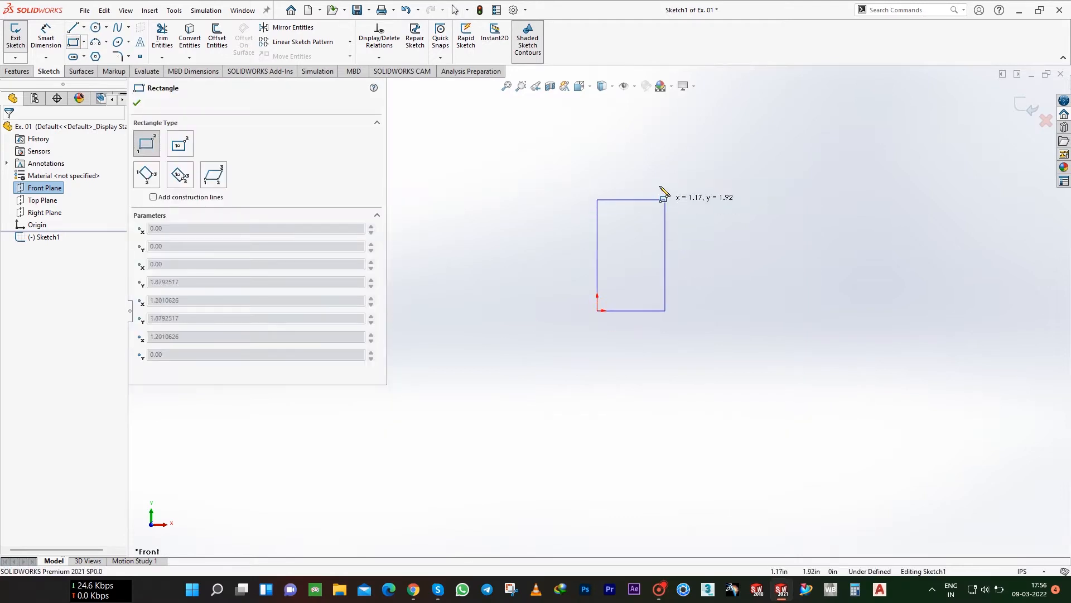
click(658, 142)
- Dimension the rectangle's height as 4 in and its width as 0.9 in
click(46, 36)
click(659, 218)
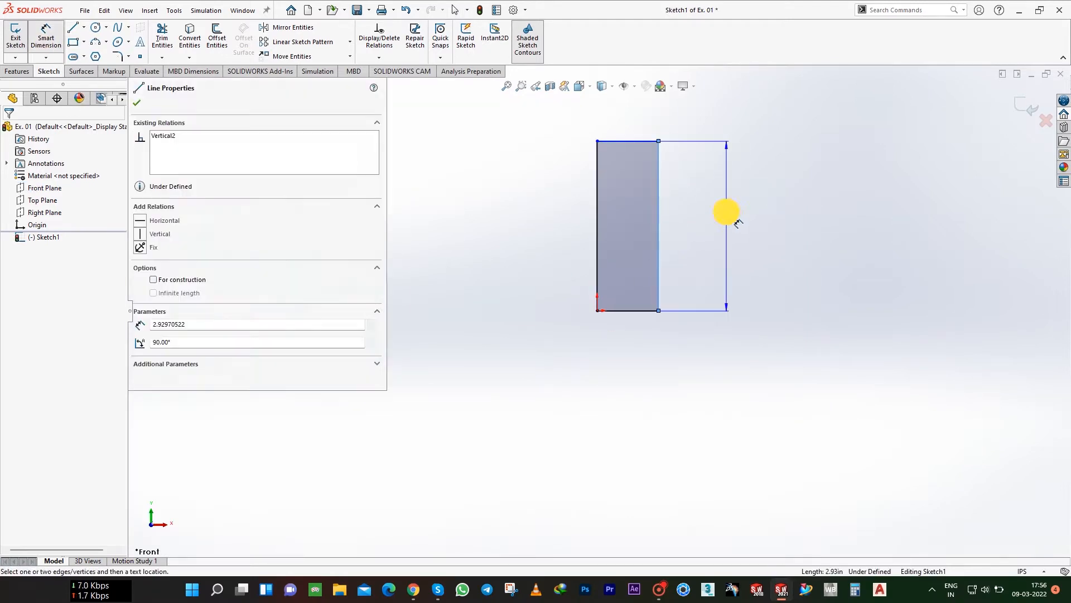
click(727, 212)
text(4)
key(Return)
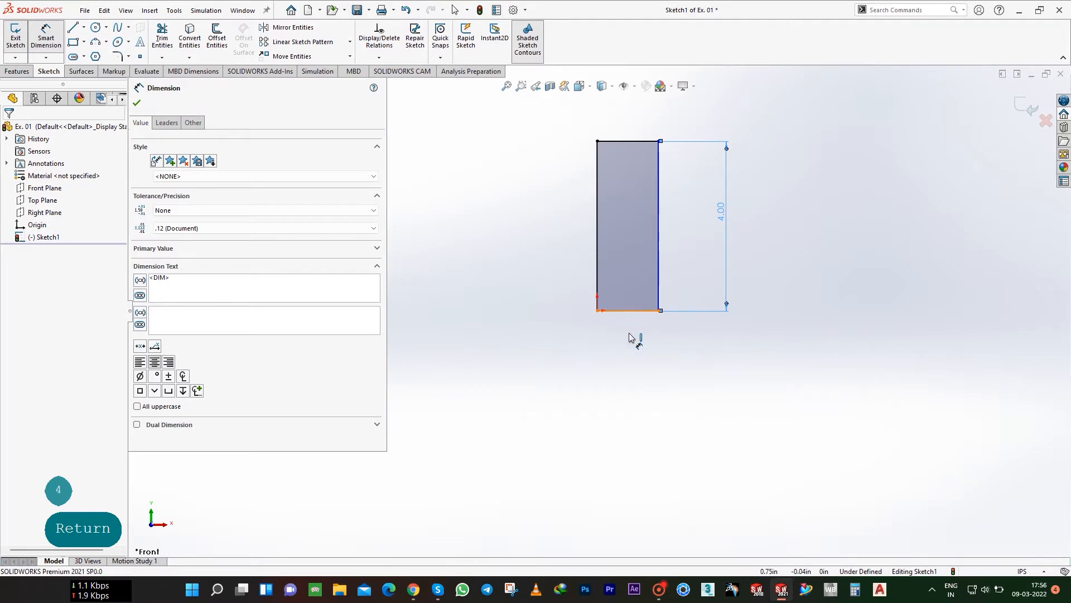
click(628, 311)
click(647, 357)
text(.9)
key(Return)
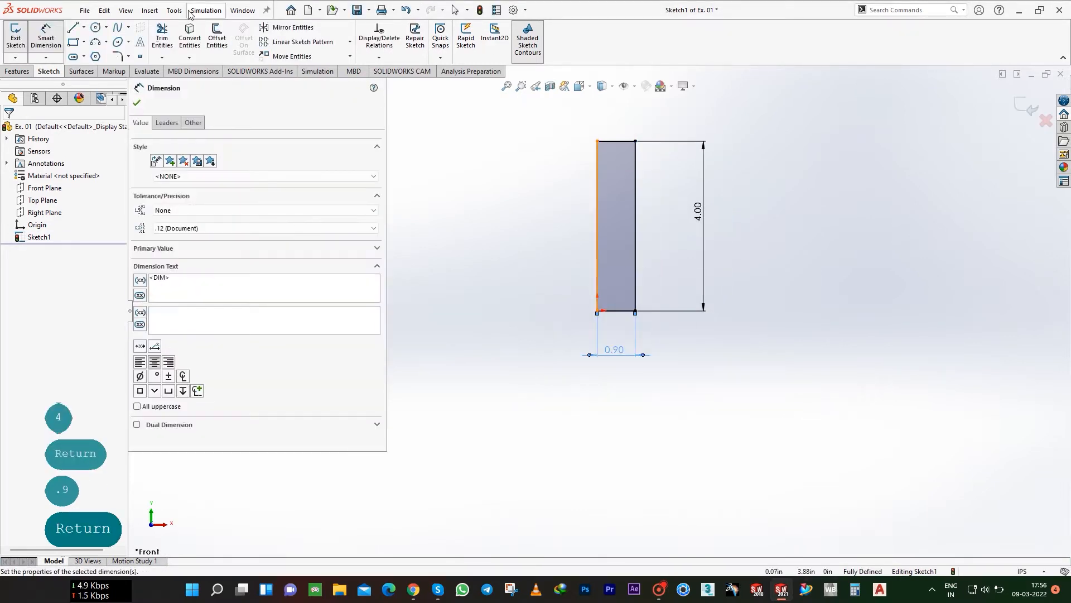
- Round the rectangle's lower outer corner with a 0.75 in sketch fillet and exit the sketch
click(118, 56)
click(634, 311)
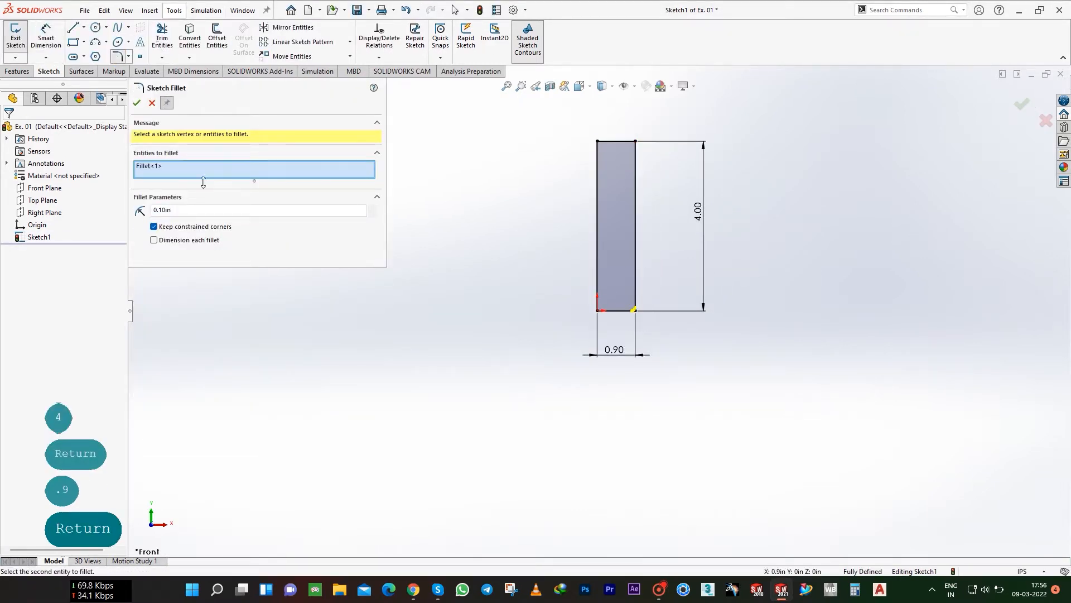
text(.75)
key(Return)
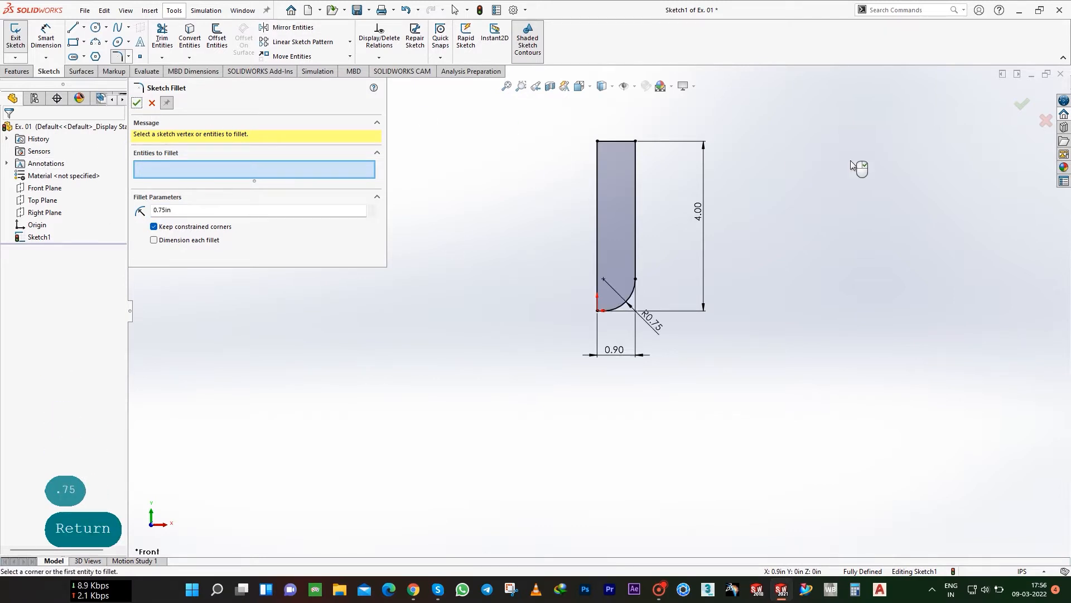
click(146, 104)
click(1026, 107)
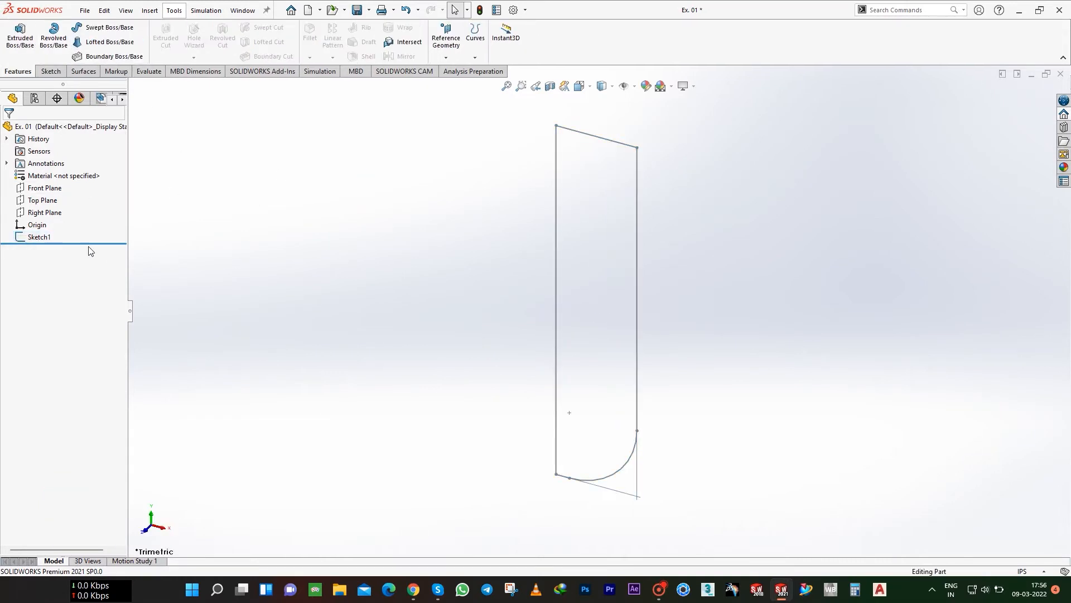
- Revolve the profile 360° about its vertical edge through the origin to form the solid vessel body
click(39, 236)
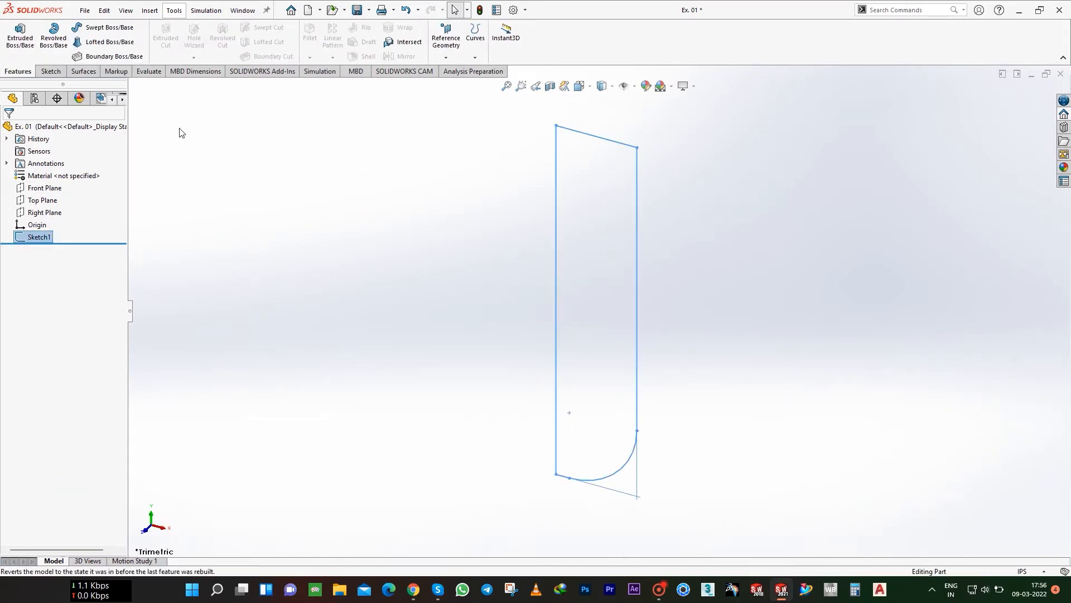
click(47, 45)
click(556, 202)
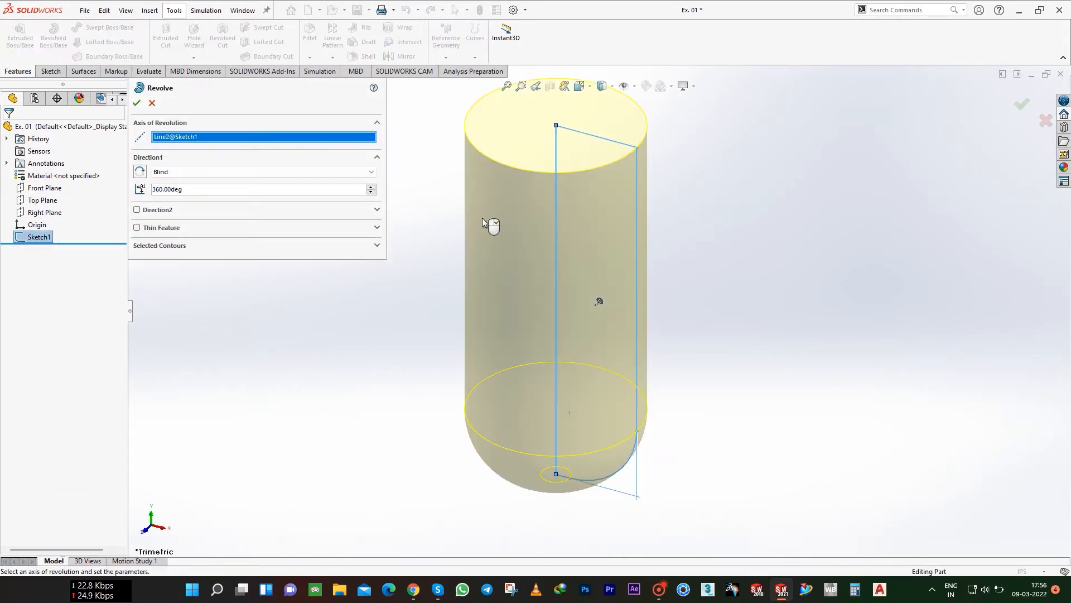
click(137, 103)
scroll(455, 268, up, 3)
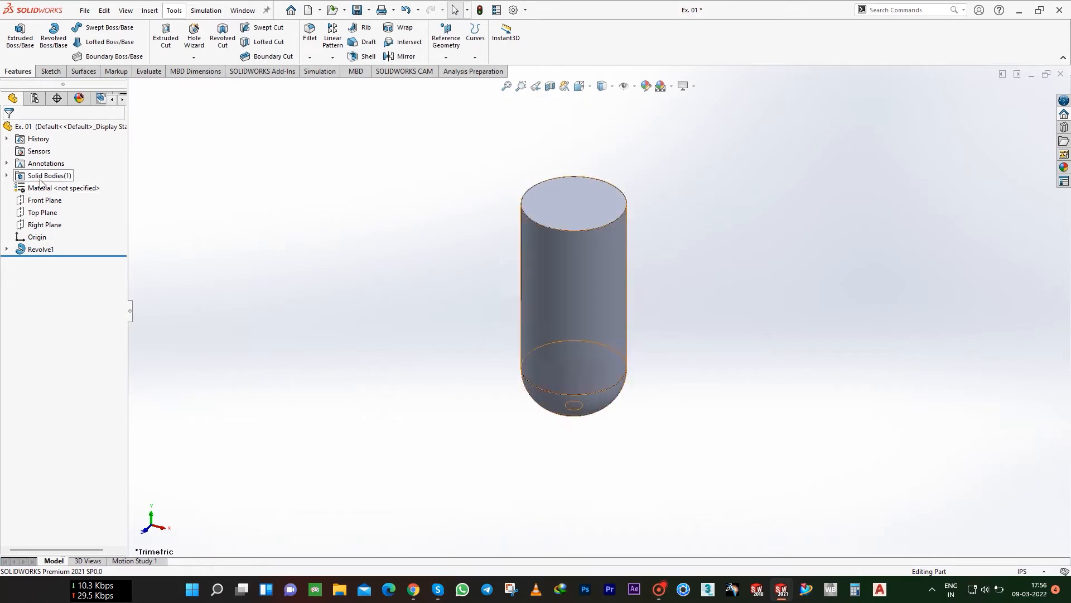
click(50, 213)
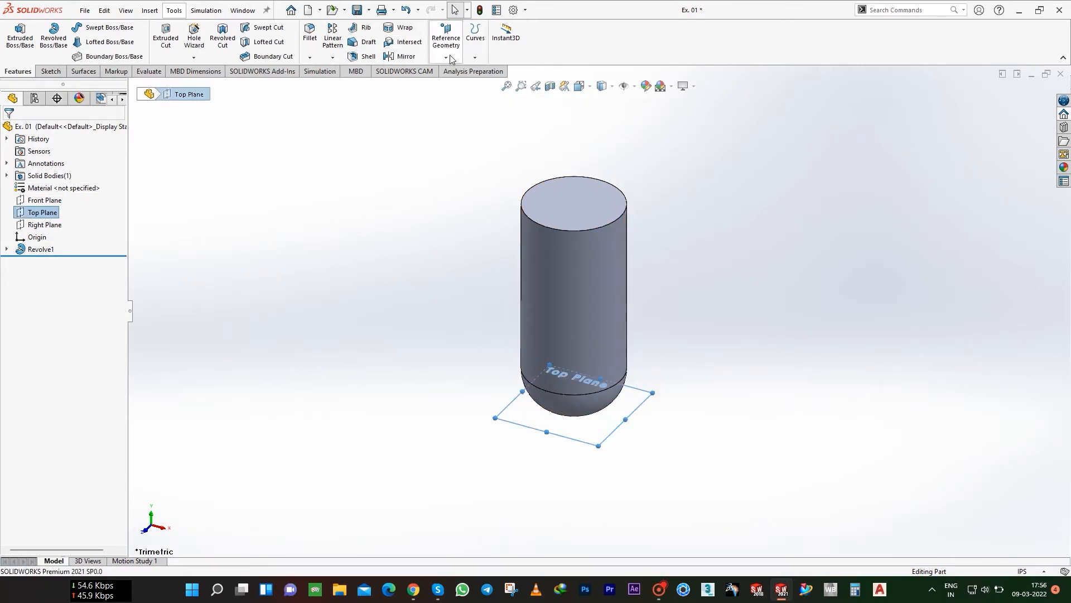
click(451, 56)
click(463, 82)
click(151, 103)
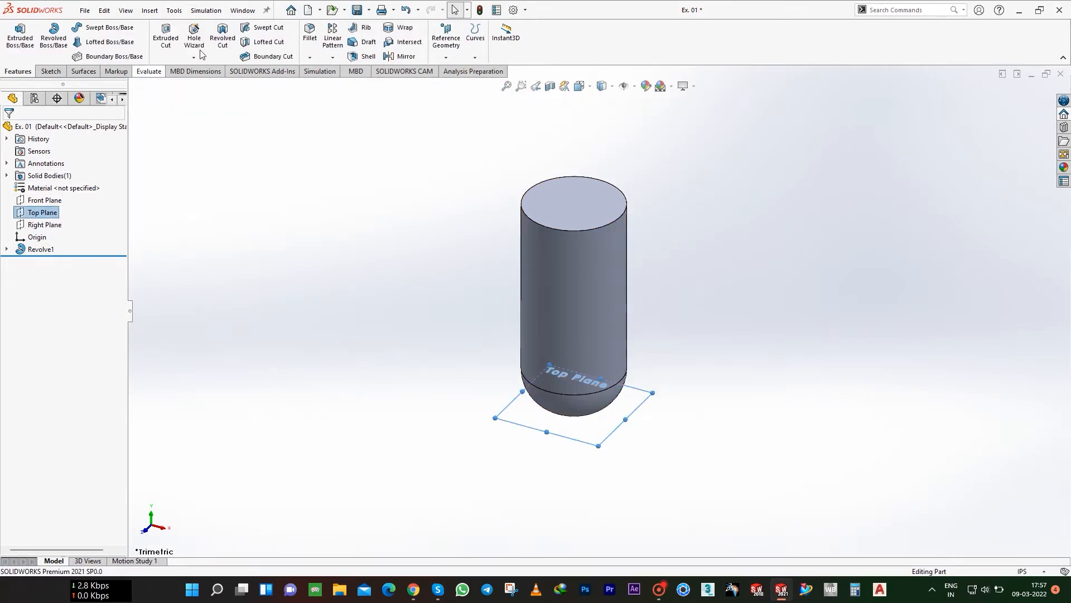
- Create a reference plane offset 1 in below the Top Plane, using the flipped offset direction
click(447, 58)
click(463, 70)
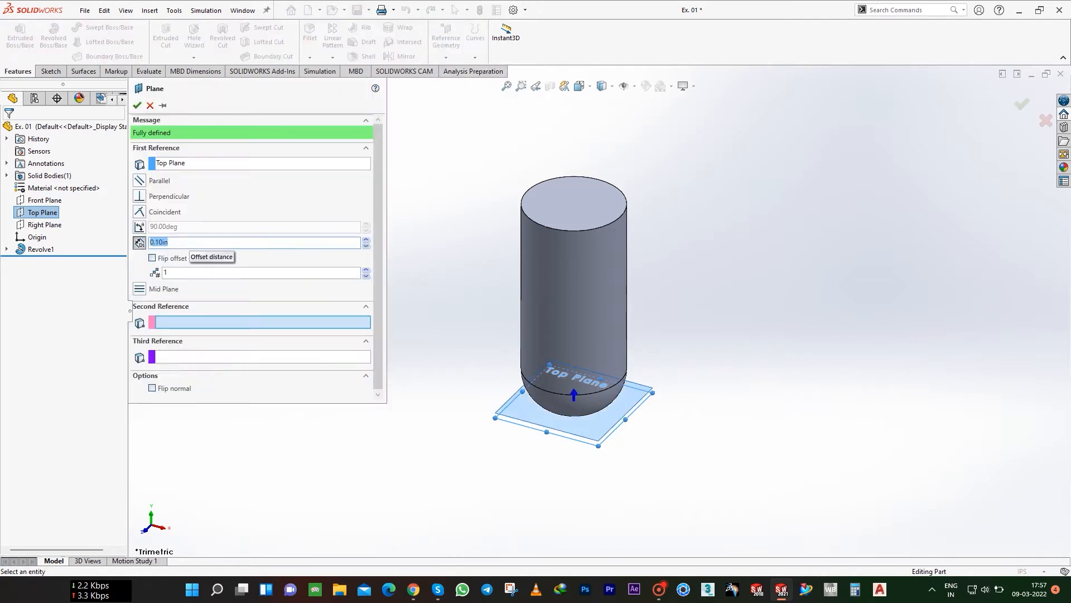
drag(154, 242, 116, 246)
key(ctrl+a)
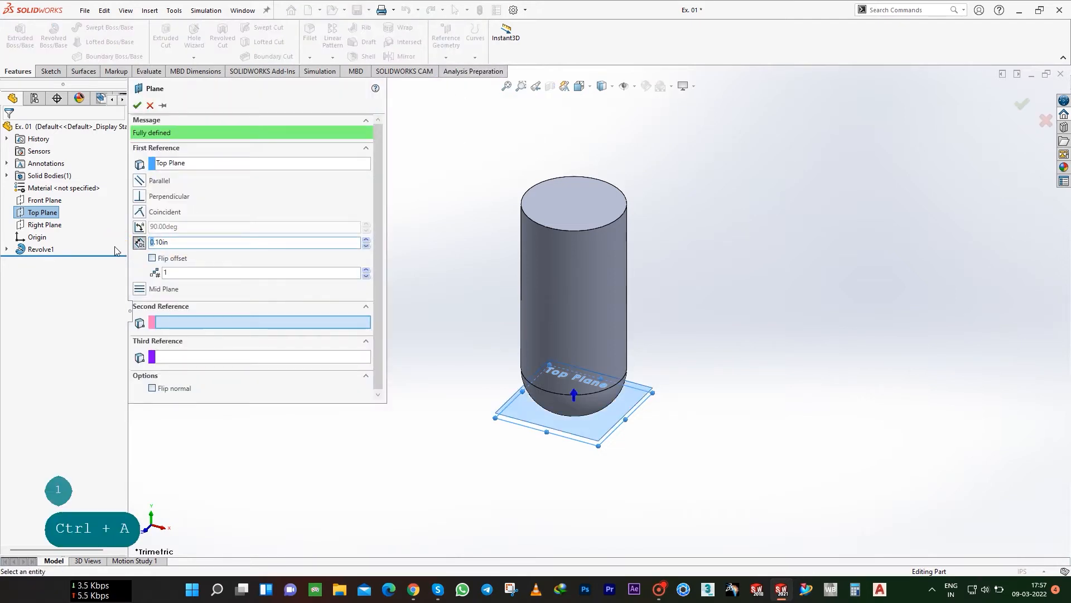
text(1.)
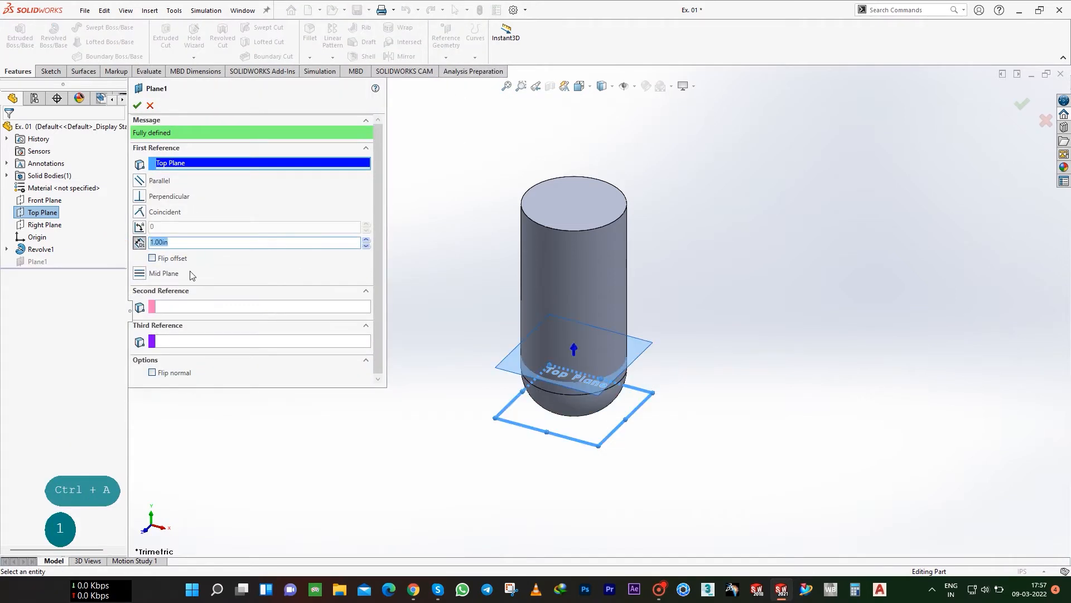
click(163, 258)
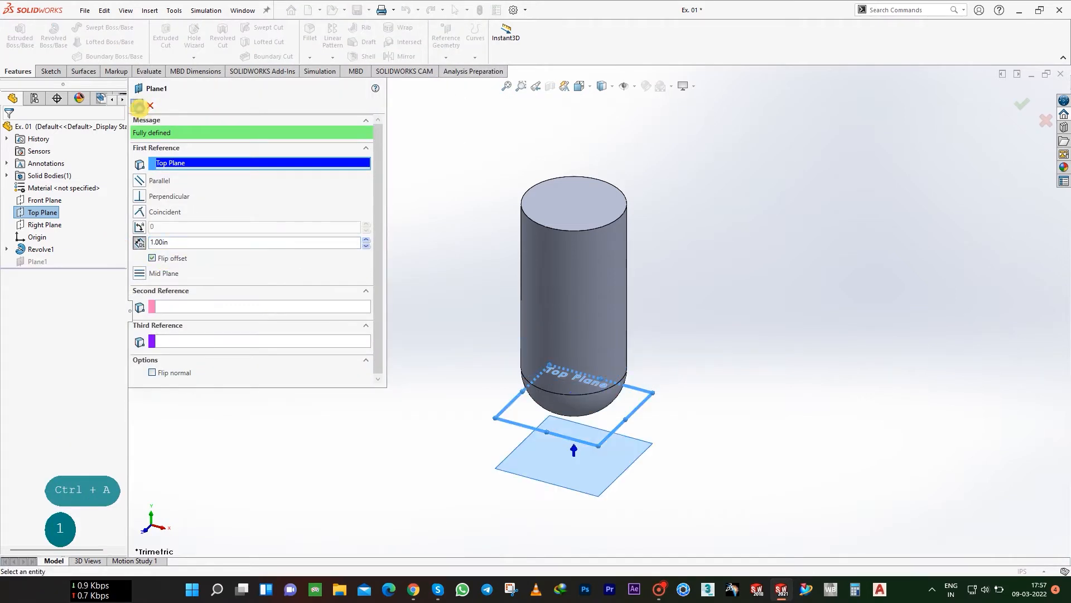
click(137, 105)
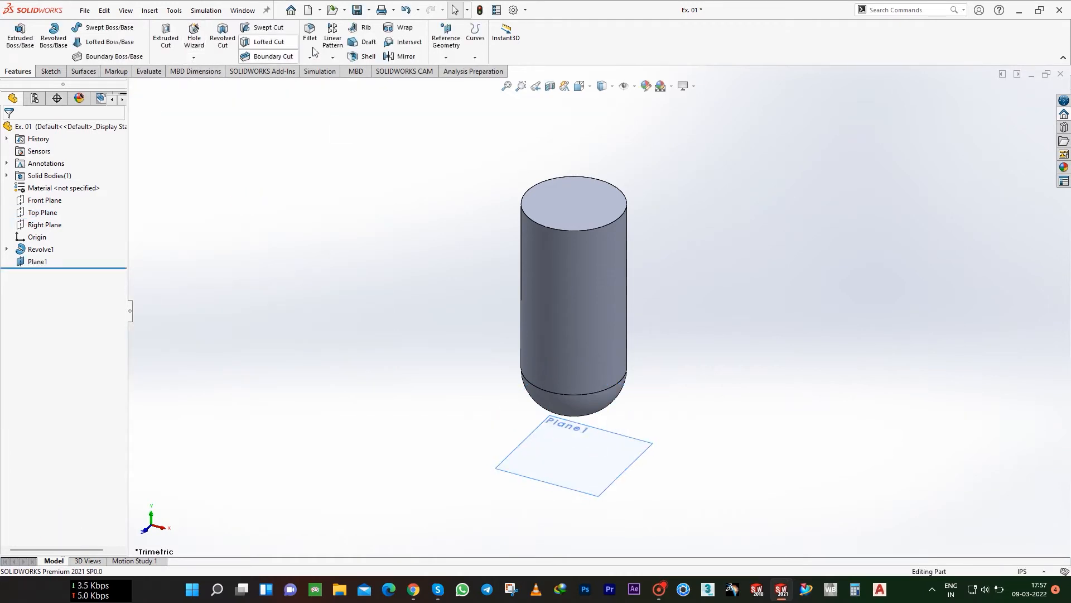
- Create a second reference plane offset 0.6 in below the Top Plane, with the offset flipped
click(446, 38)
click(466, 75)
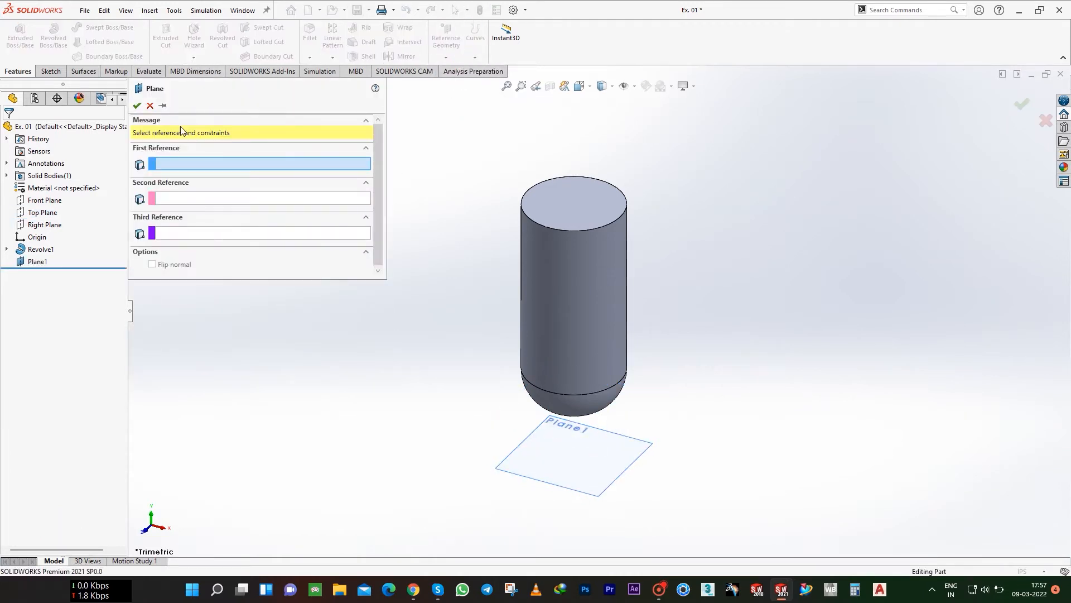
click(43, 212)
click(171, 242)
key(BackSpace)
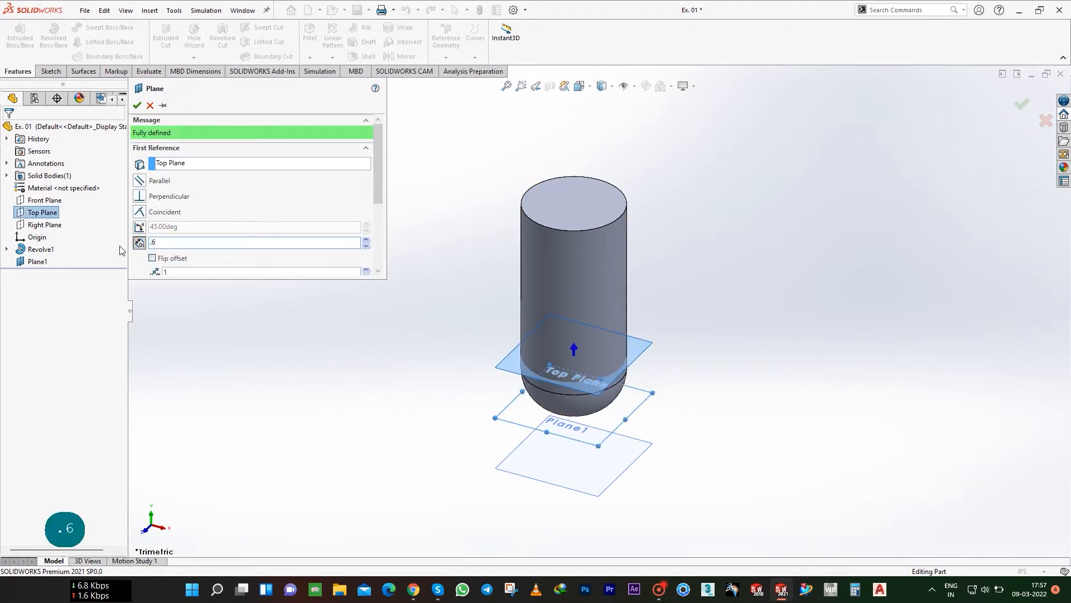
click(174, 258)
click(138, 106)
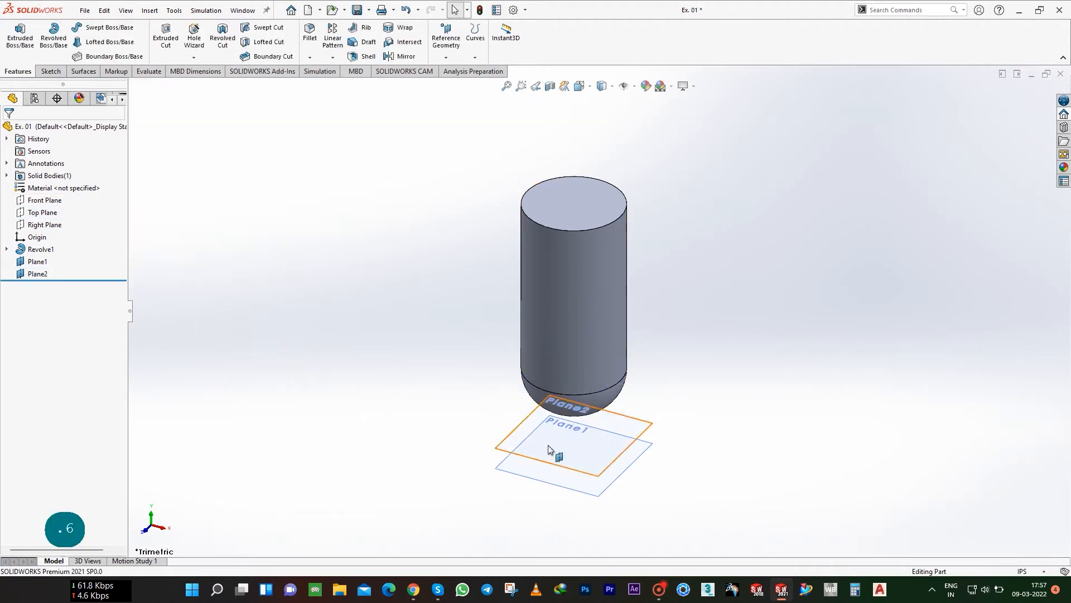
- Start a sketch on the lower reference plane and draw a circle centred on the origin, about 1.32 in in diameter
click(549, 450)
click(51, 71)
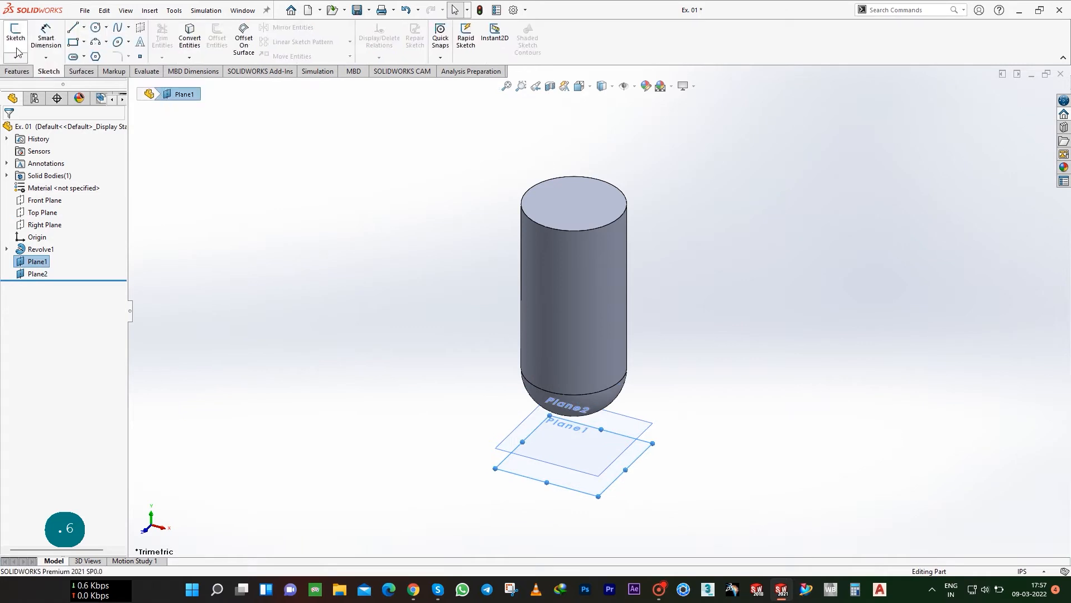
click(15, 35)
click(95, 28)
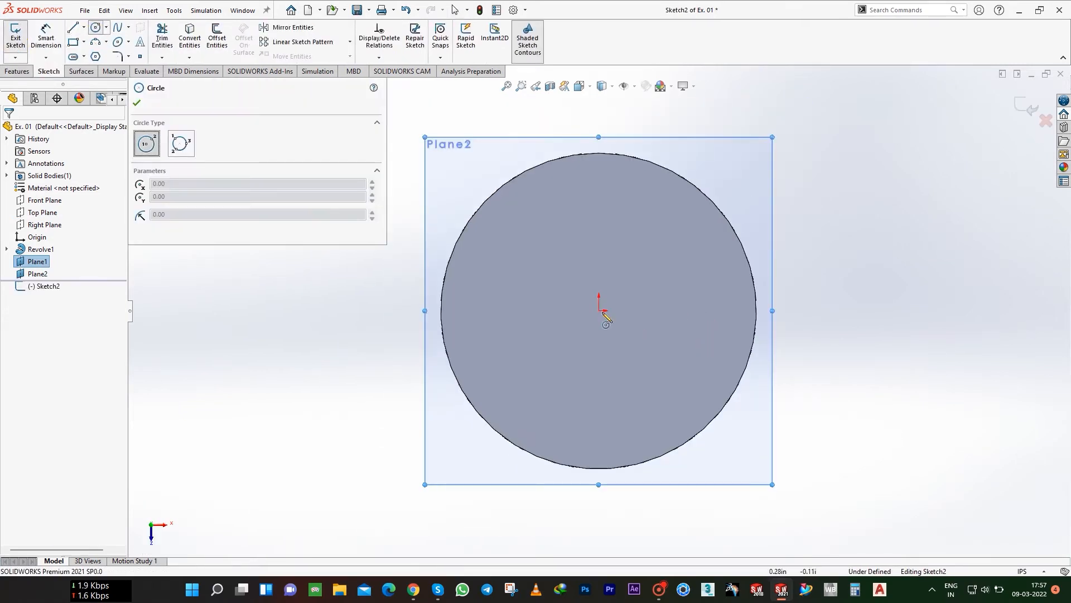
click(600, 310)
click(681, 228)
- Dimension the circle's diameter as 1.5 in
key(d)
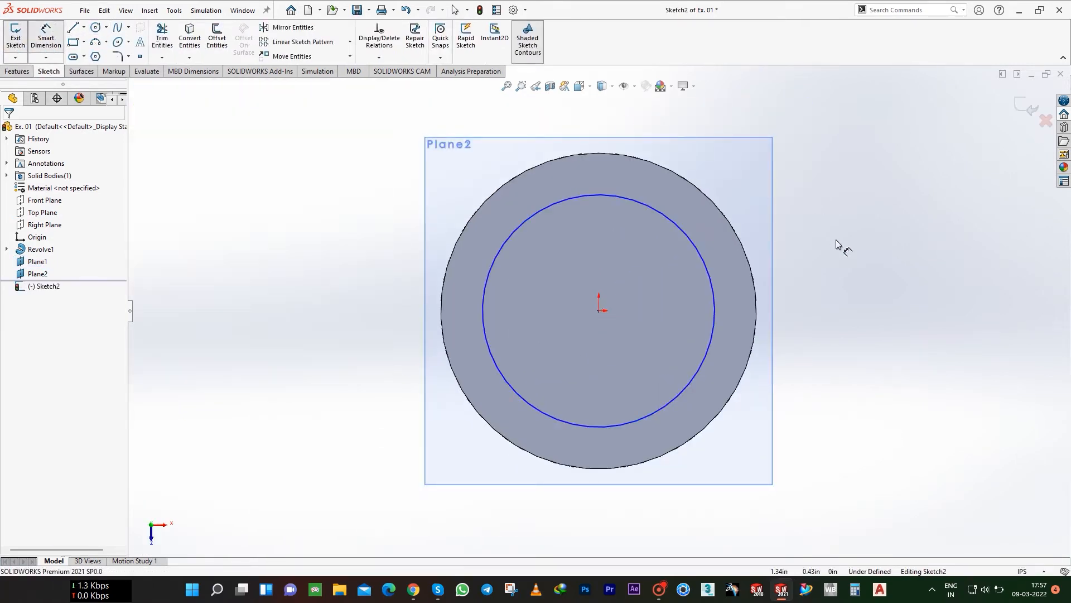
click(703, 239)
click(859, 168)
click(892, 278)
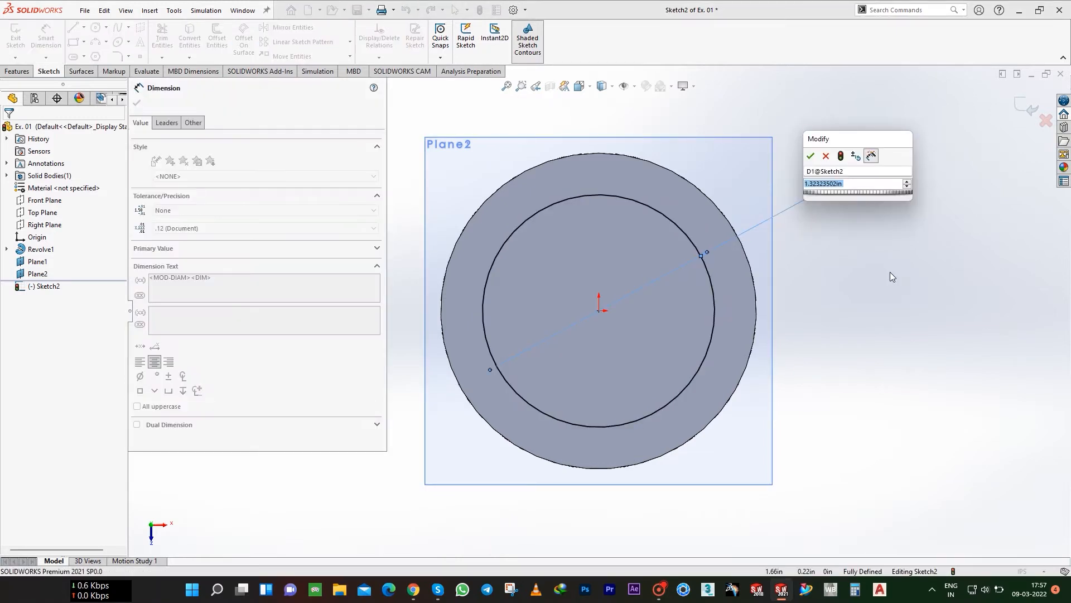
text(1)
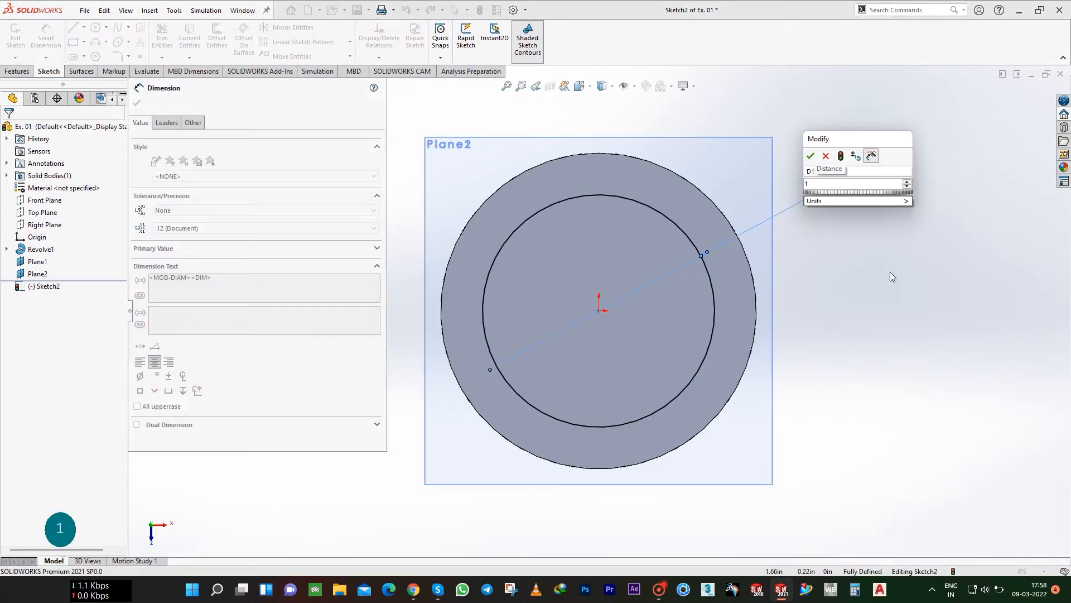
text(.5)
key(Return)
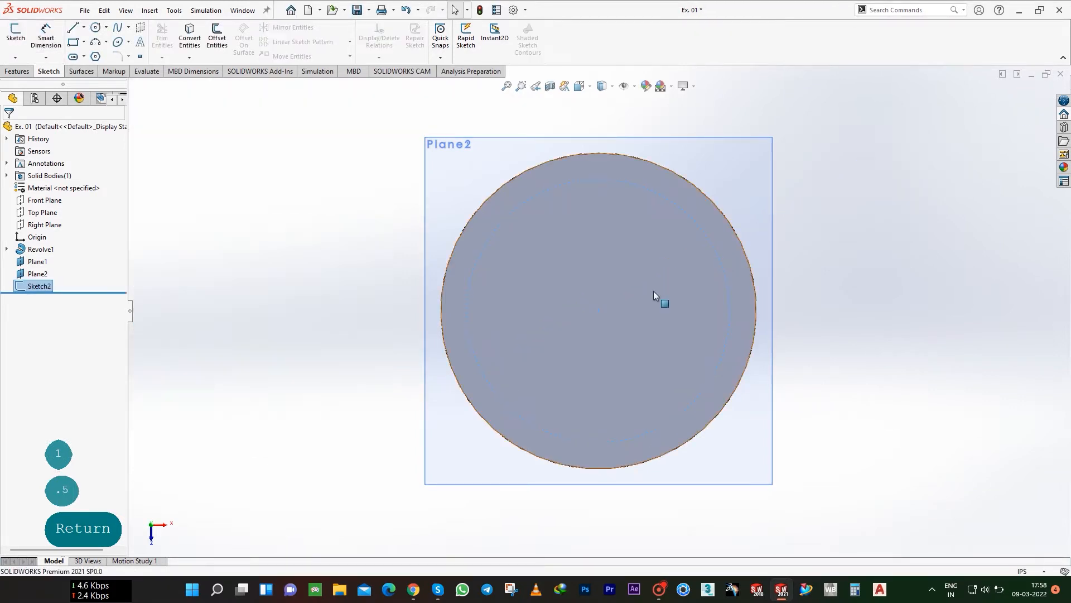
- Start a sketch on the upper offset plane and draw a circle of about 0.7 in radius beside the vessel, on its +X side
middle_drag(616, 303, 624, 234)
scroll(606, 314, up, 2)
middle_drag(633, 420, 854, 353)
click(654, 420)
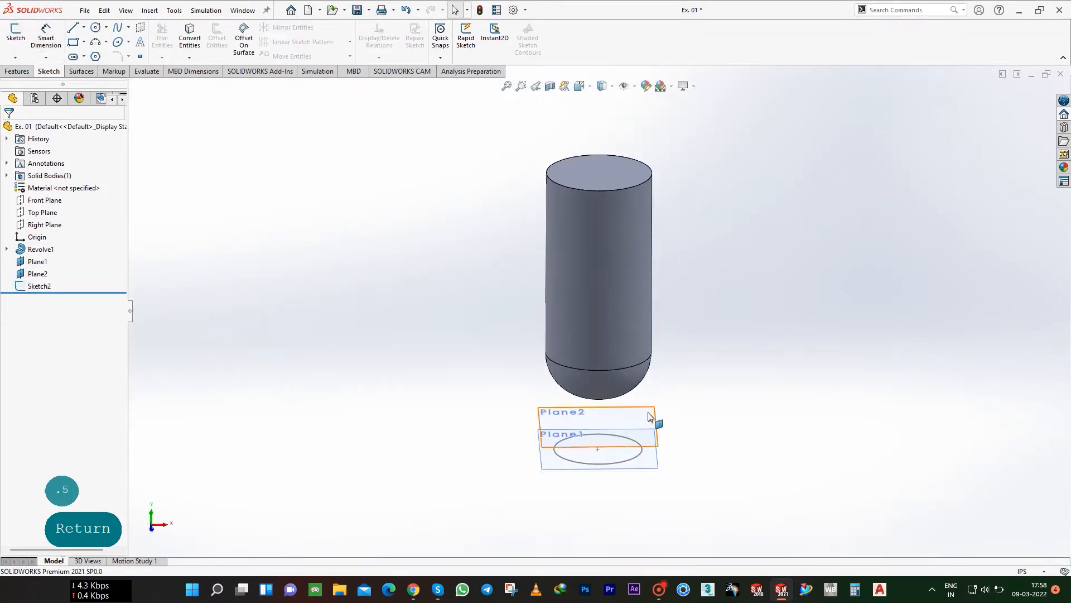
click(18, 38)
scroll(514, 292, up, 4)
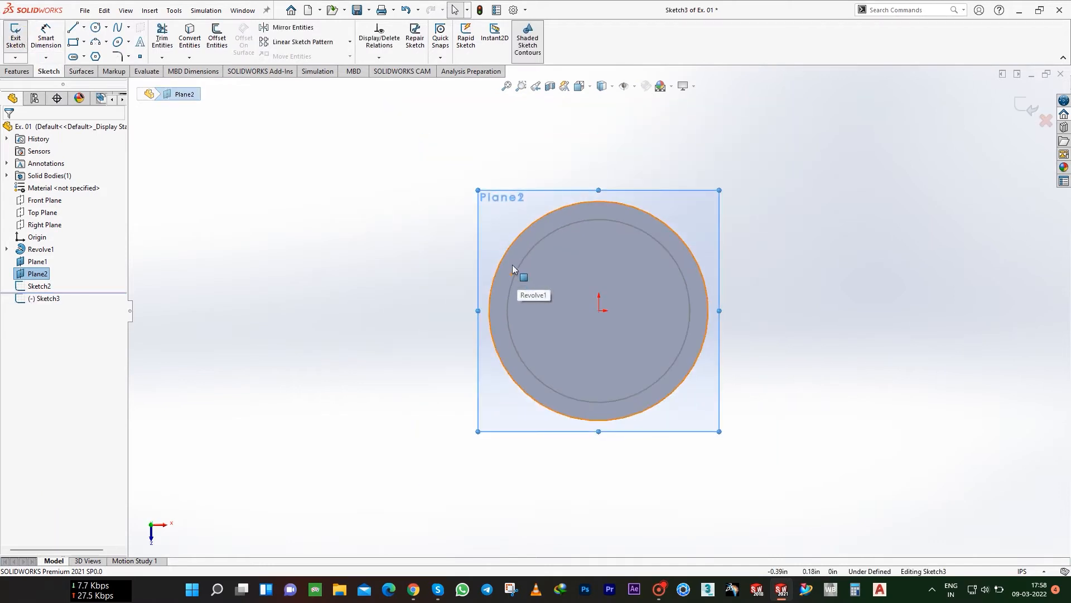
click(95, 27)
click(841, 304)
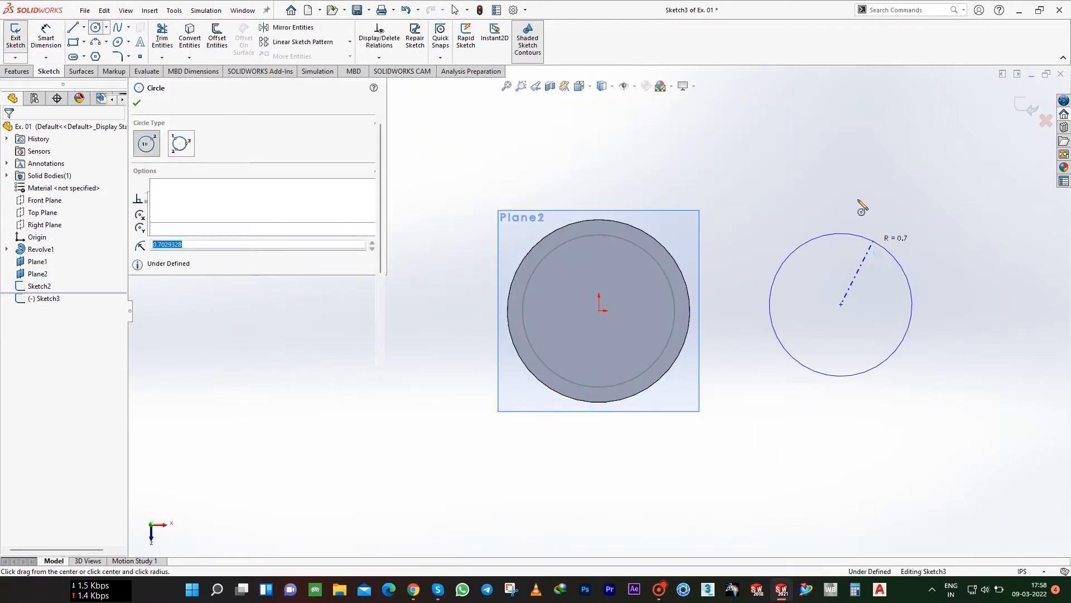
click(862, 236)
key(Escape)
- Dimension the horizontal distance from the origin to the new circle's centre as 2.4 in
click(841, 304)
click(598, 310)
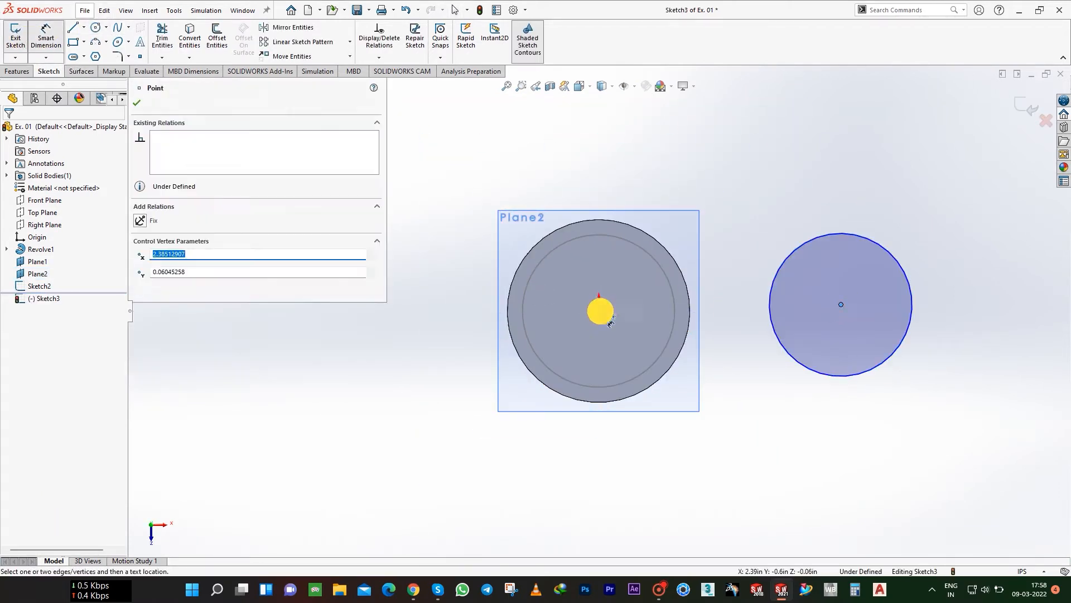
click(716, 158)
text(2)
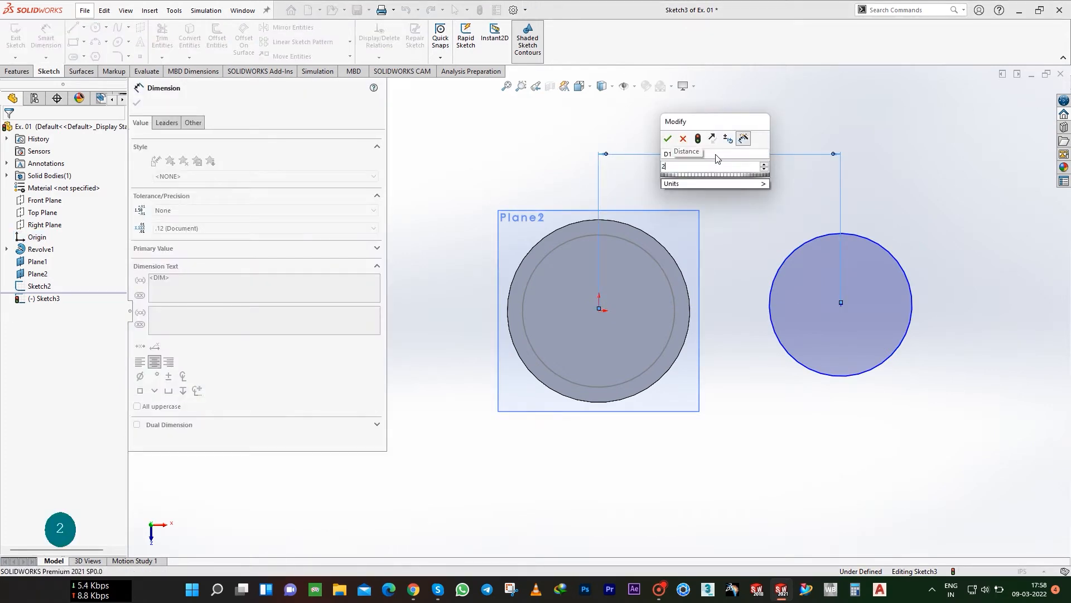
text(.5)
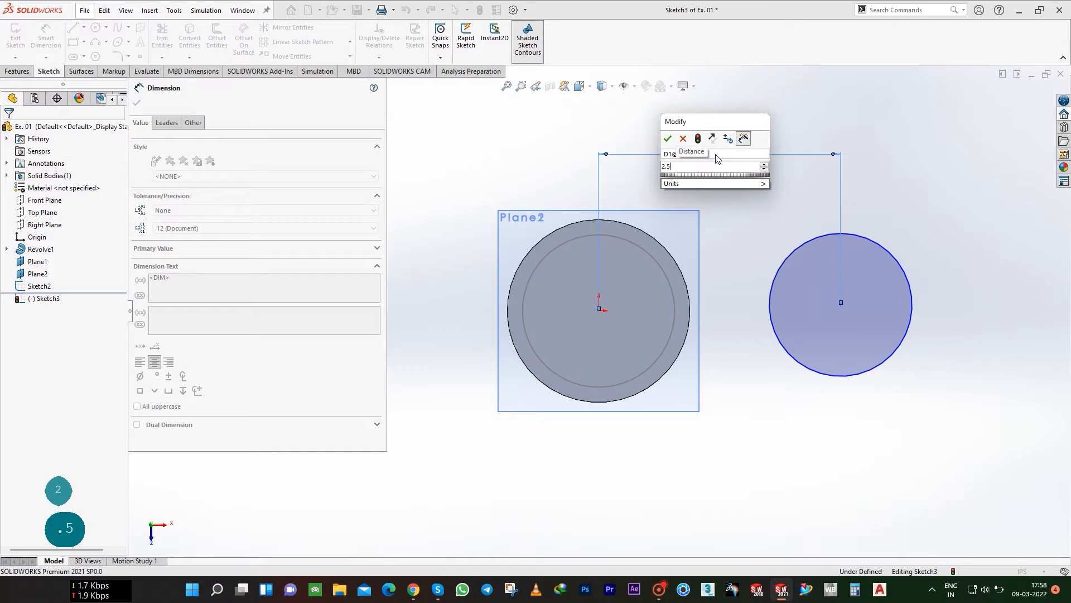
key(BackSpace)
text(4)
key(Return)
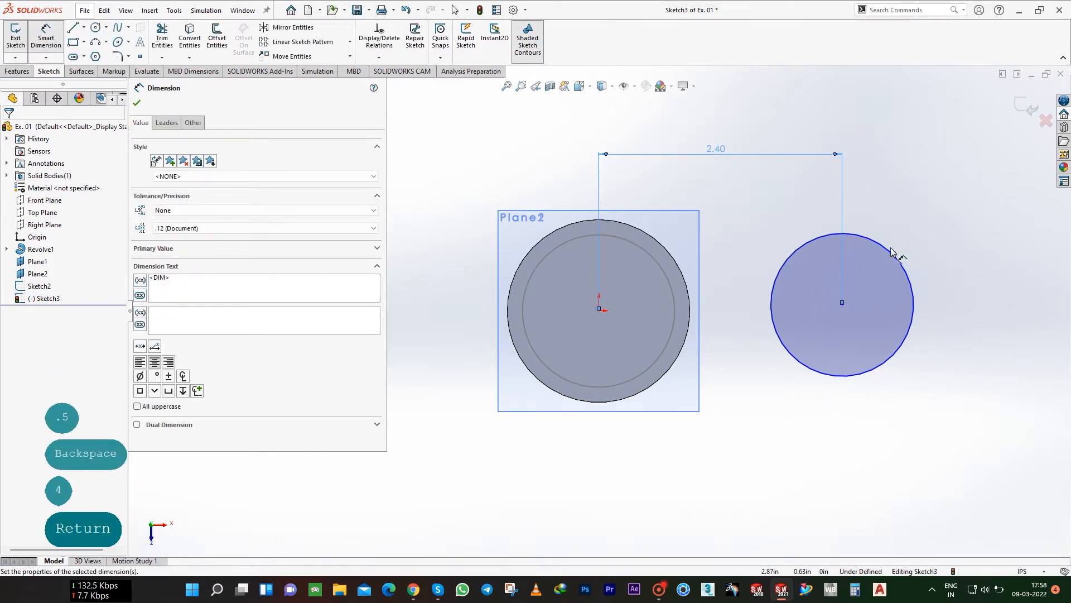
- Dimension the offset circle's diameter as 0.55 in
click(893, 254)
click(982, 211)
text(.55)
key(Return)
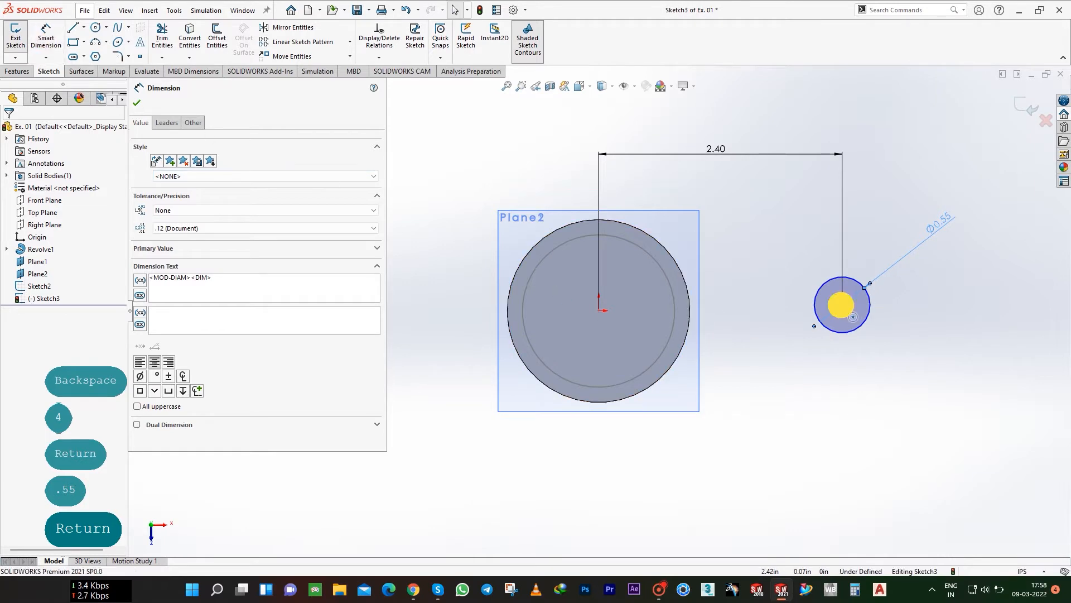
- Make the small circle's centre coincident with the Front Plane and exit the sketch
click(842, 304)
ctrl+click(59, 201)
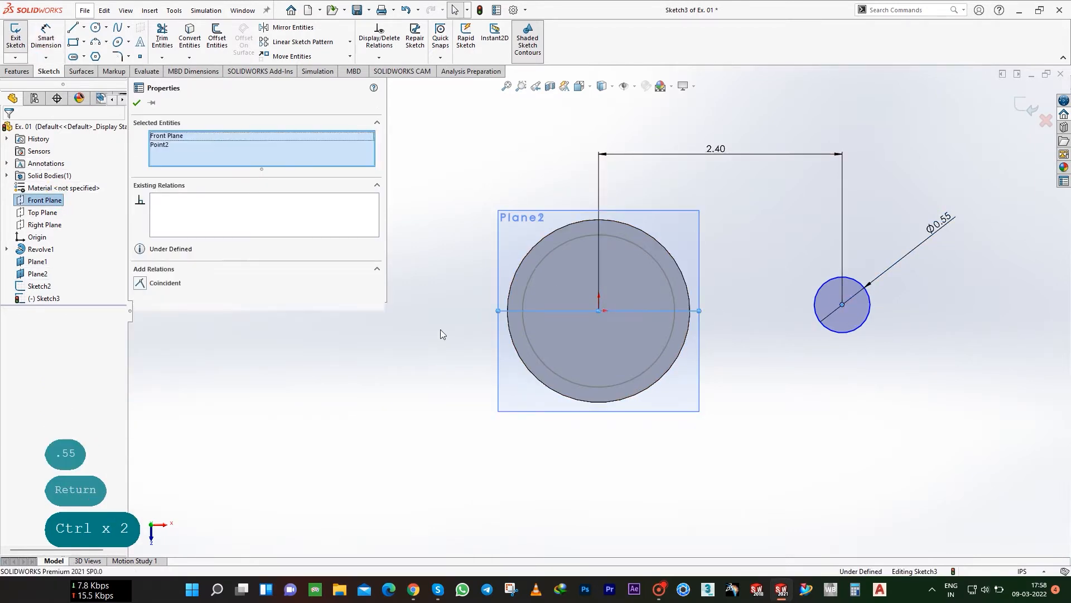
click(220, 346)
click(1027, 106)
- Start a helix on the 1.5 in circle with reversed direction, a constant pitch of 0.35 in and 4.4 revolutions
mouse_move(622, 258)
middle_down()
mouse_move(715, 277)
mouse_move(701, 468)
mouse_move(696, 437)
middle_up()
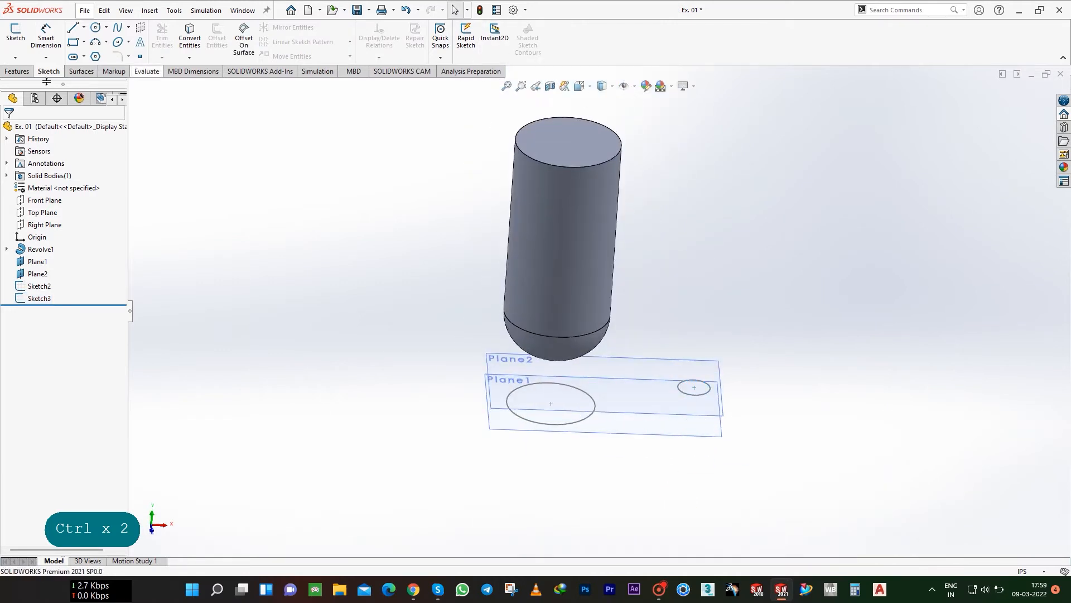
click(17, 71)
click(473, 58)
click(504, 139)
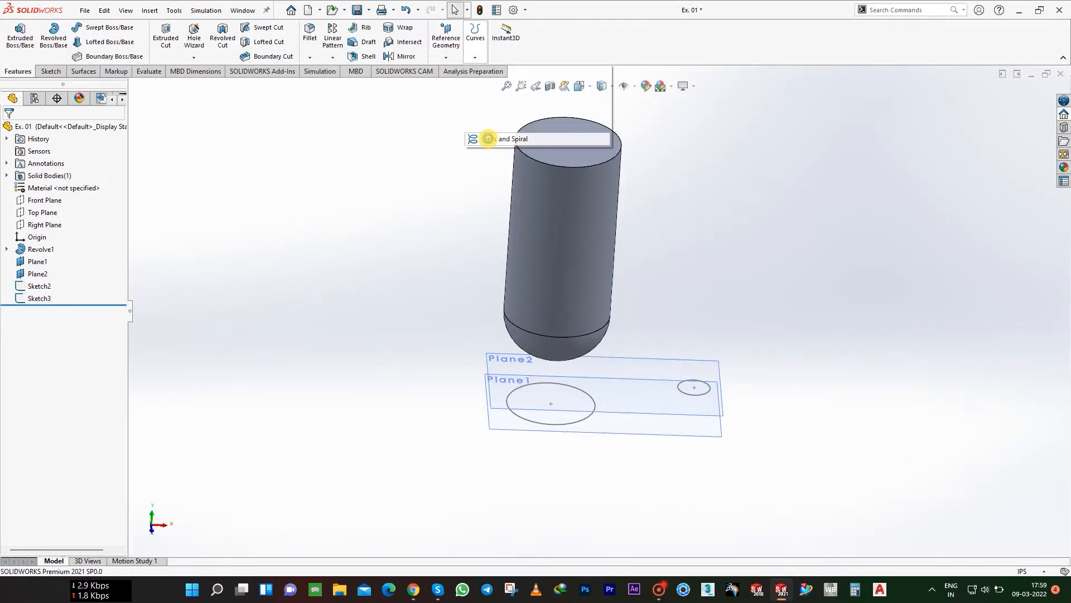
click(520, 419)
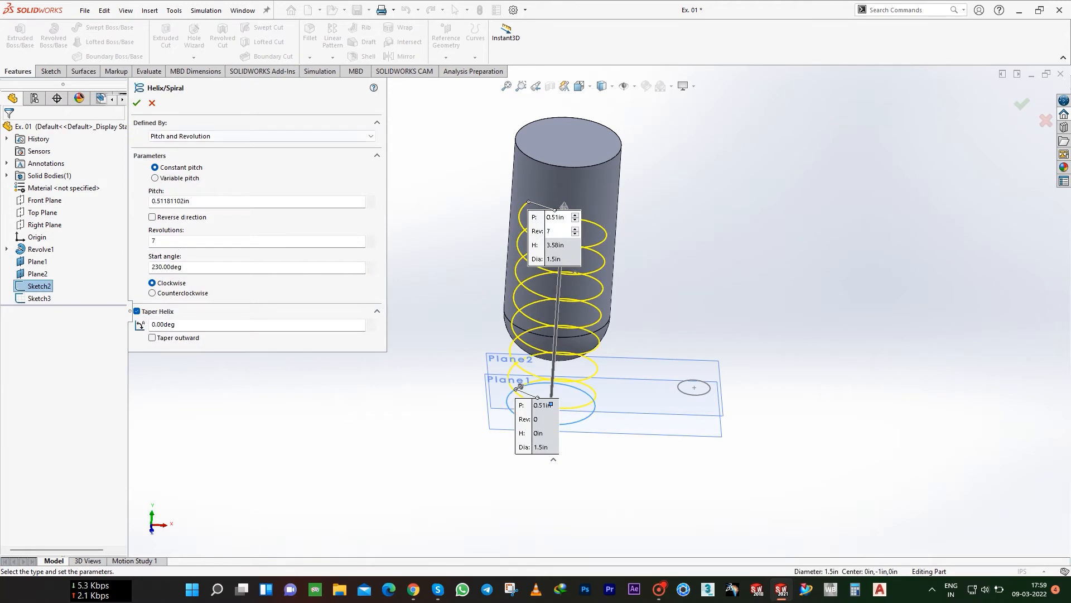
click(162, 216)
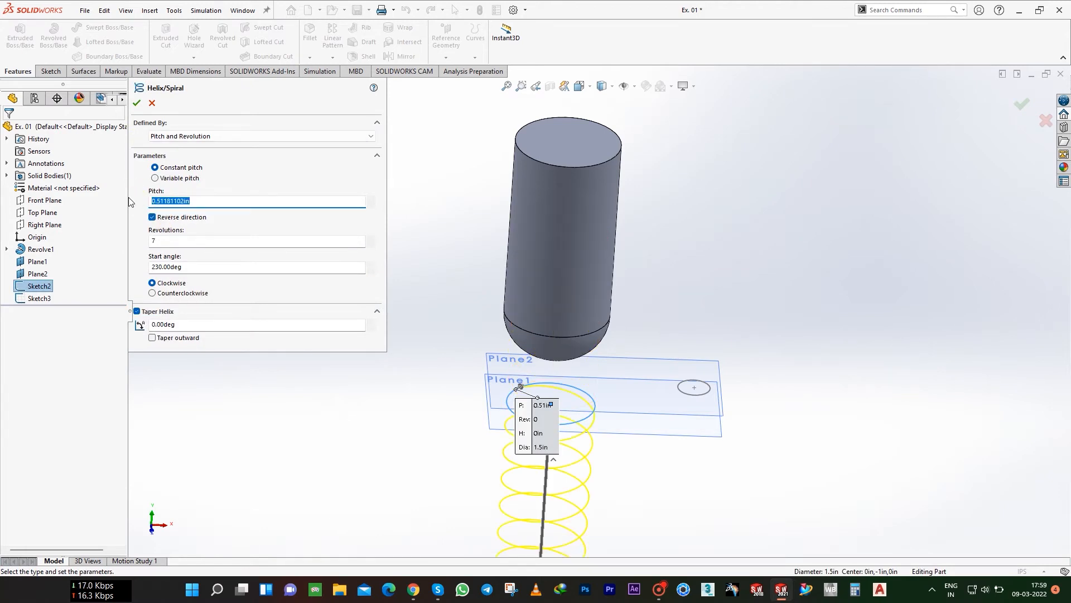
text(.3)
key(Return)
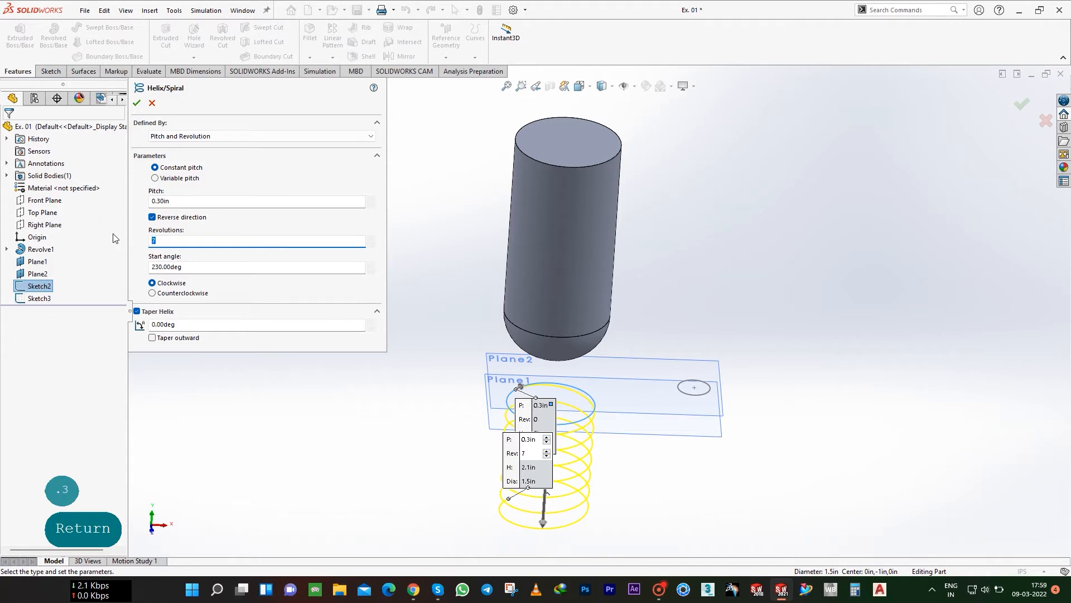
text(4.4)
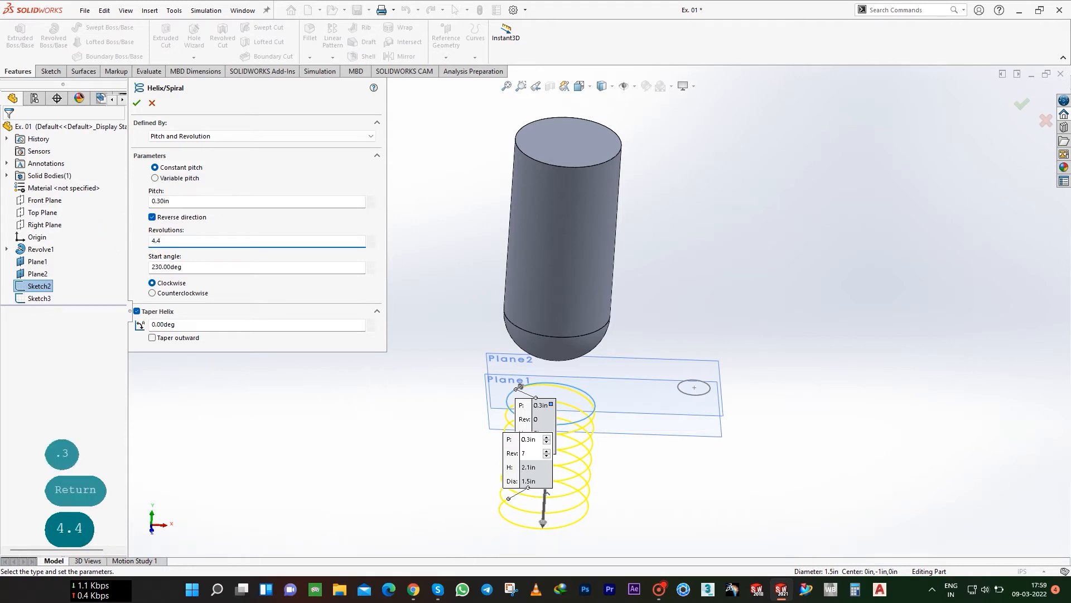
key(Return)
text(.35)
key(Return)
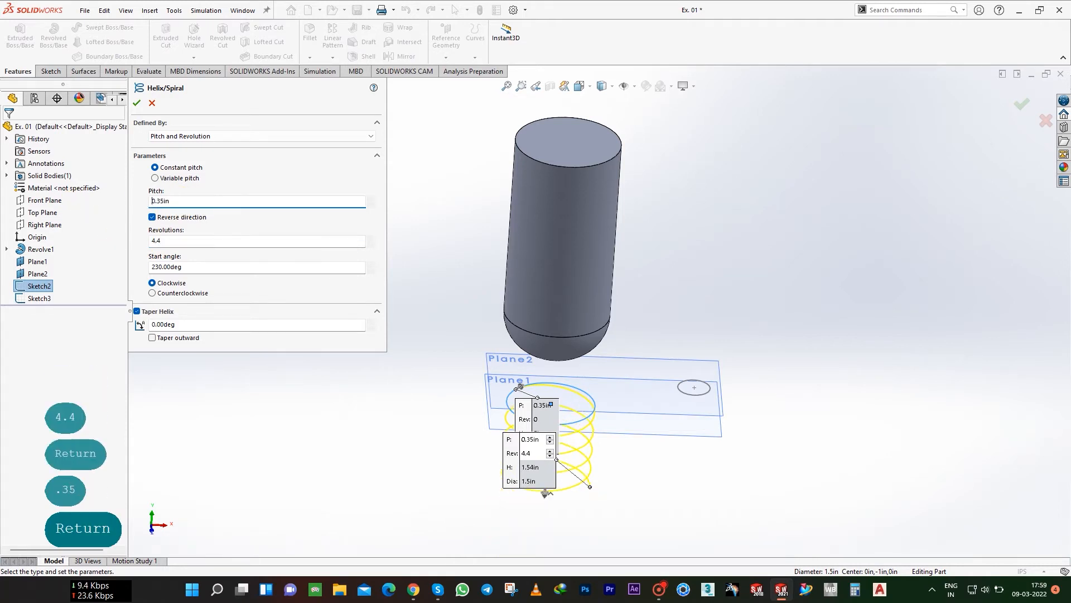
- Set the large helix's start angle to 75 degrees and finish the curve
click(184, 267)
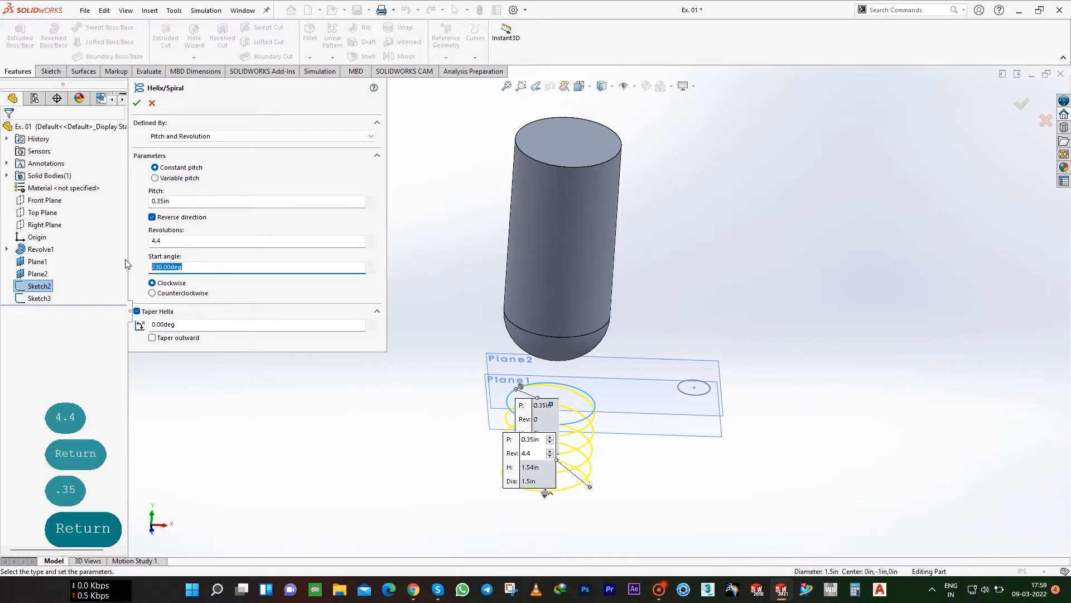
text(75)
key(Return)
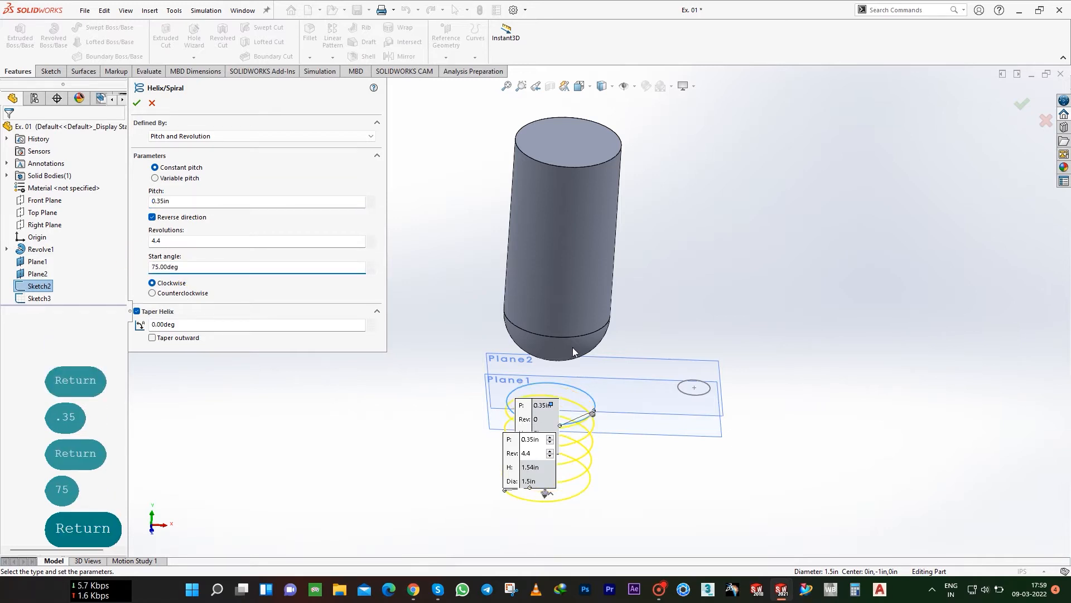
middle_drag(572, 347, 718, 433)
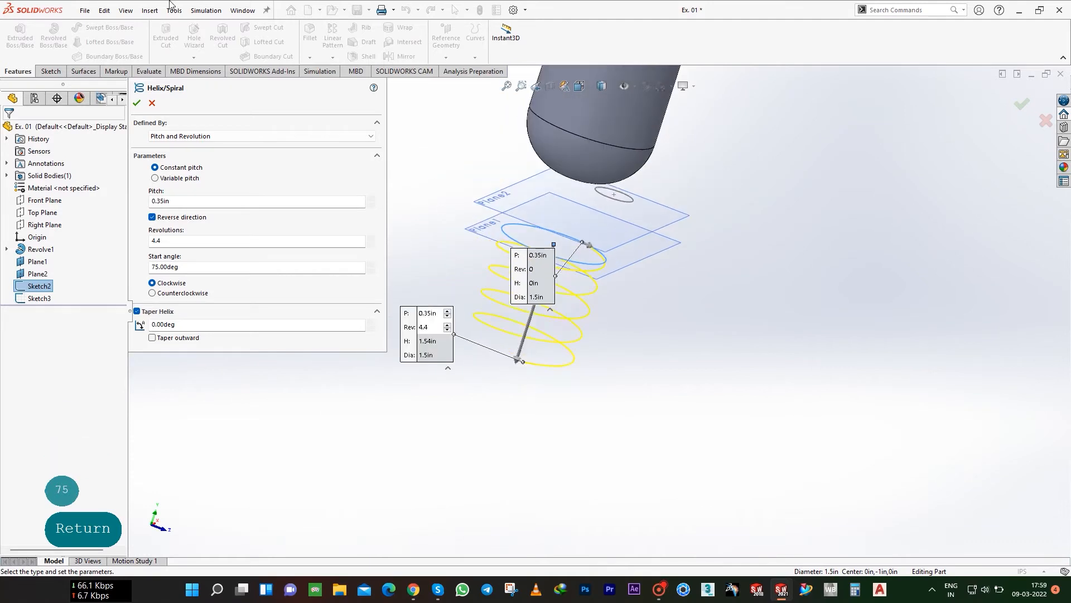
click(136, 103)
- Start a helix on the 0.55 in circle with the direction not reversed, 0.3 in pitch and 7 revolutions
middle_drag(640, 364, 604, 375)
scroll(865, 254, down, 3)
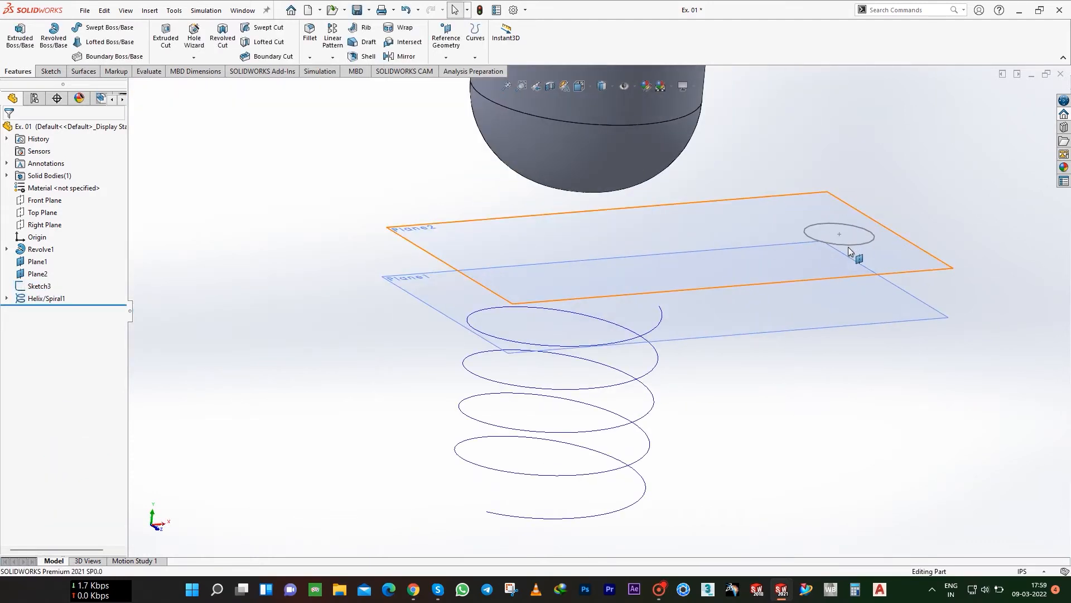
click(849, 243)
click(475, 58)
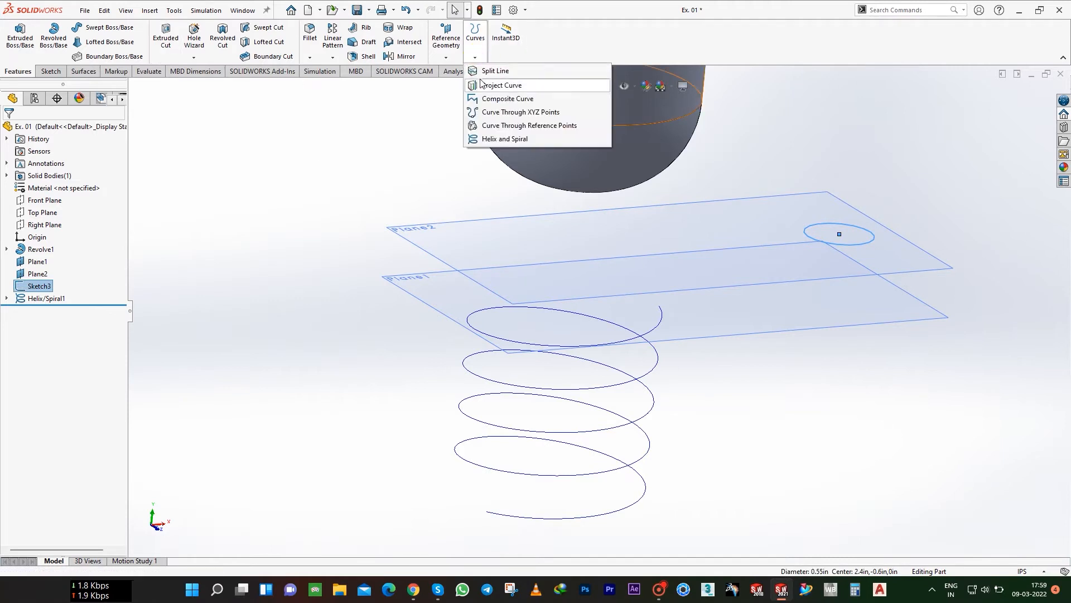
click(496, 138)
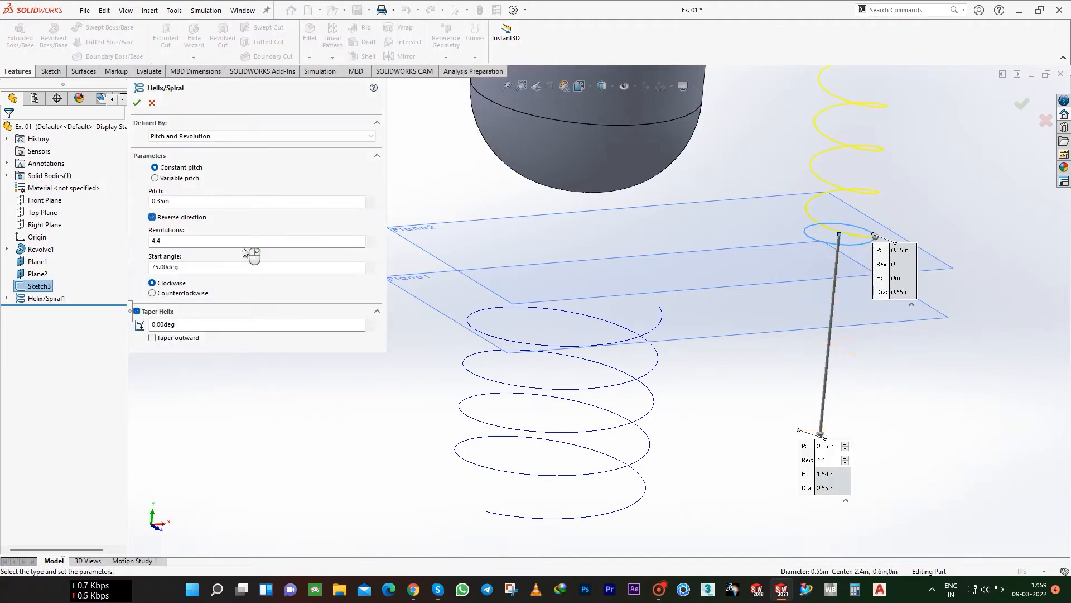
text(3)
key(Return)
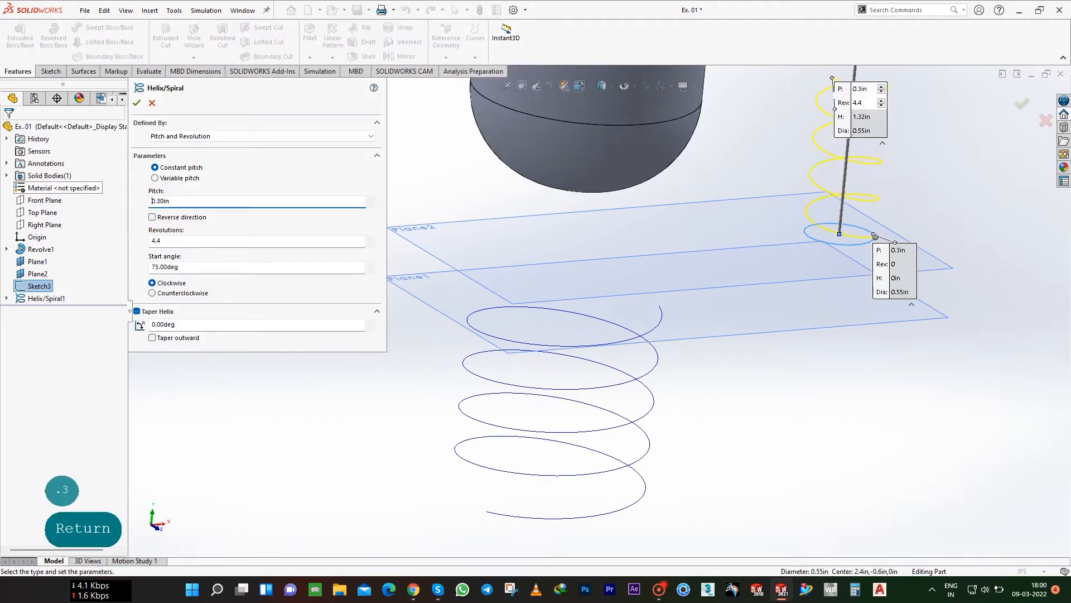
double_click(199, 241)
text(7)
key(Return)
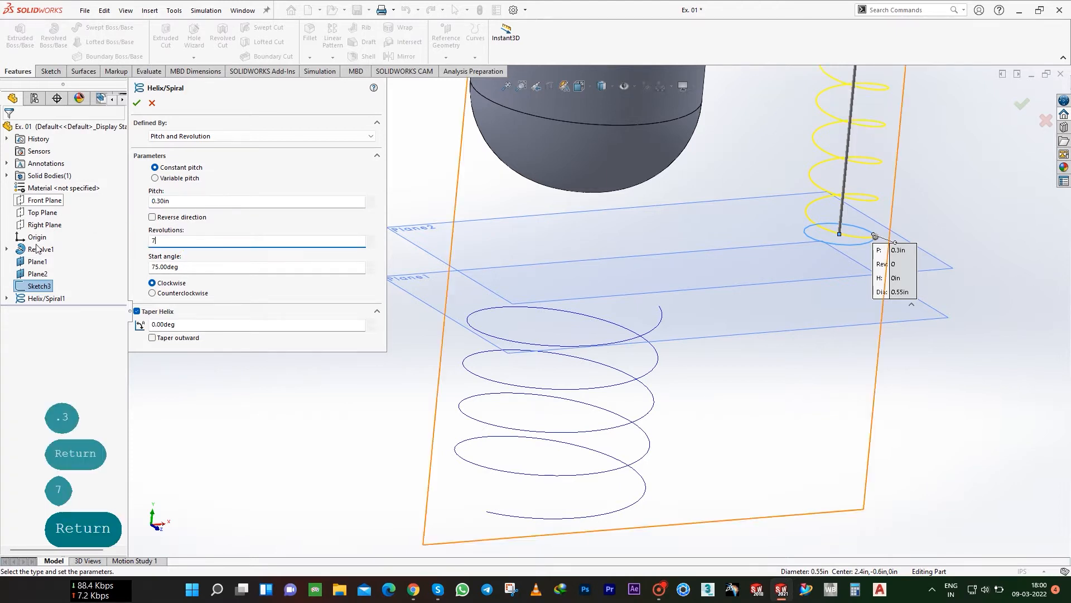
- Set the small helix's start angle to 230 degrees and finish the curve
double_click(198, 267)
text(230)
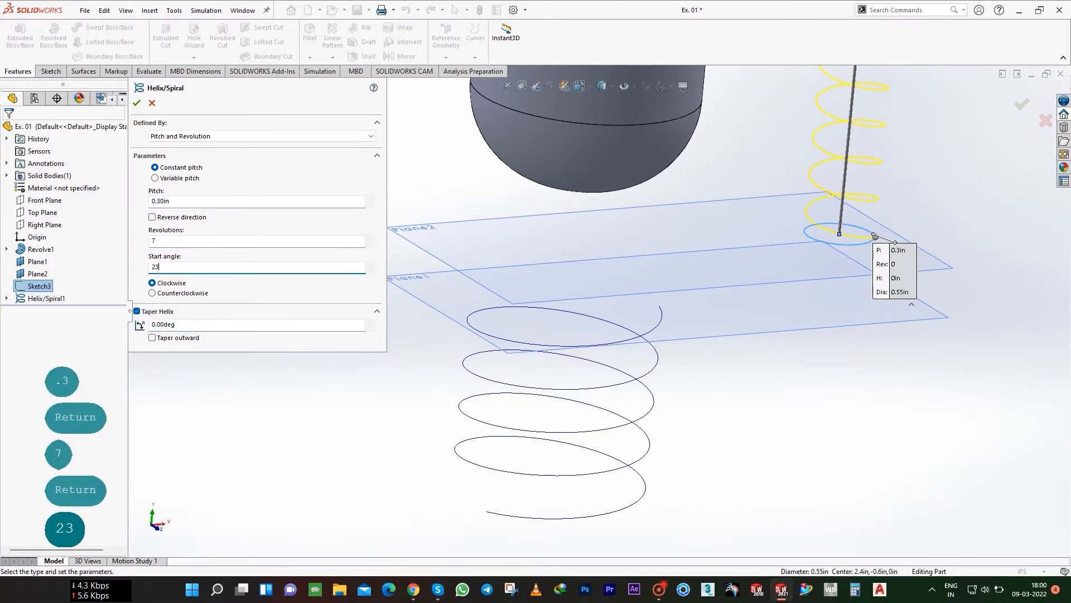
key(Return)
scroll(800, 248, down, 2)
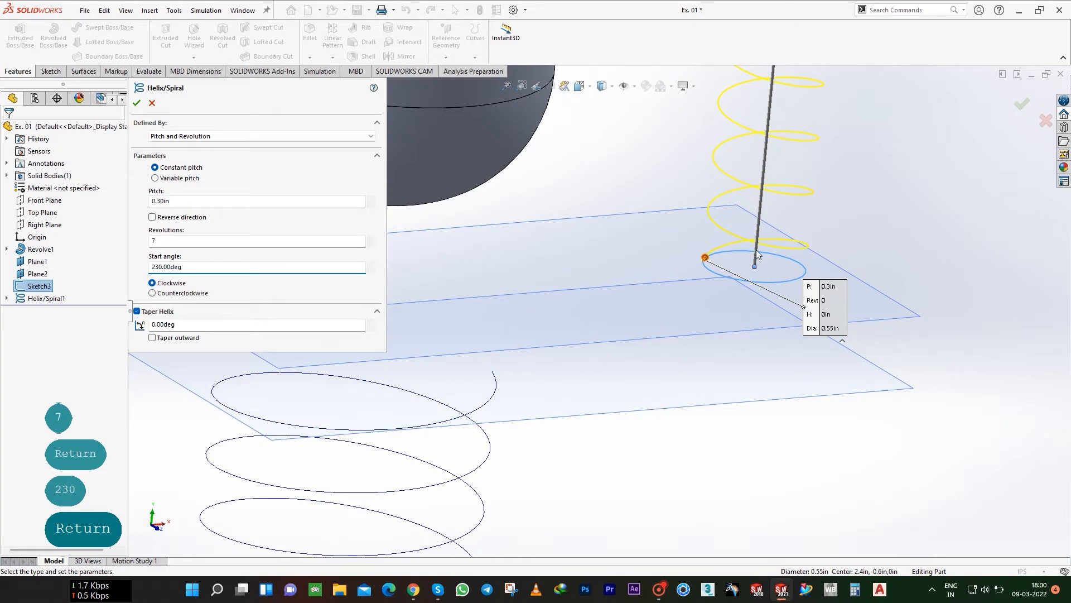
click(137, 103)
- Sweep a circular profile of 0.3 in diameter along the large helix below the vessel
scroll(635, 283, up, 5)
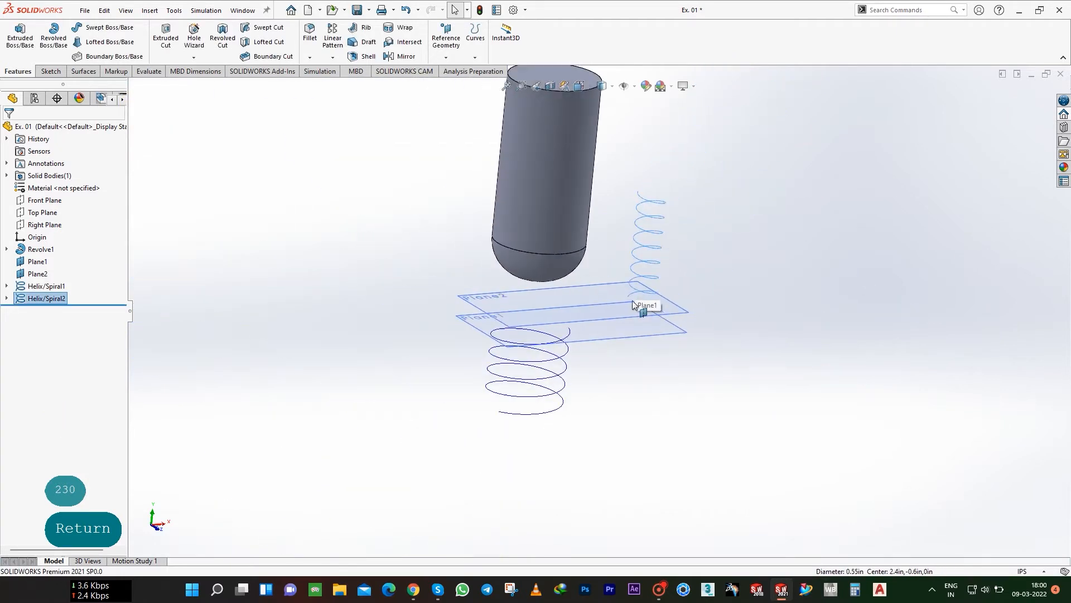
middle_drag(636, 407, 606, 407)
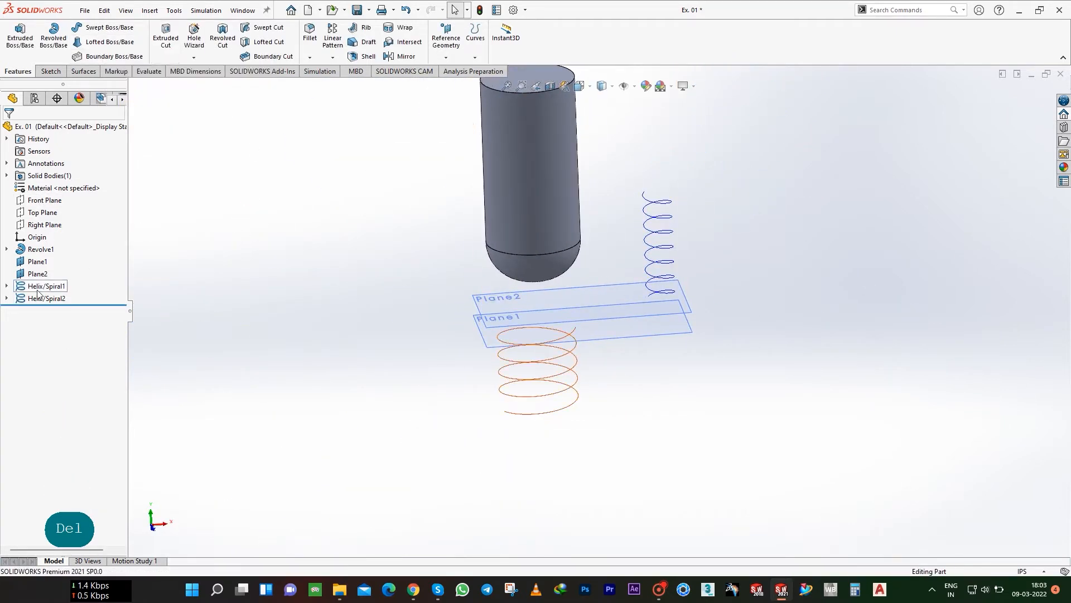
click(38, 289)
click(109, 27)
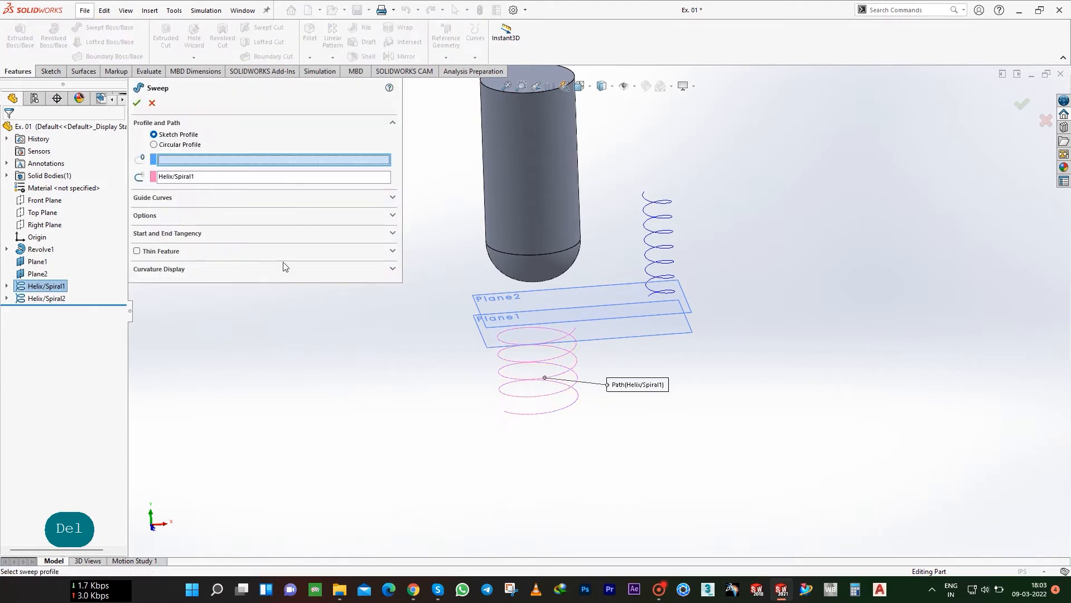
click(179, 145)
text(.)
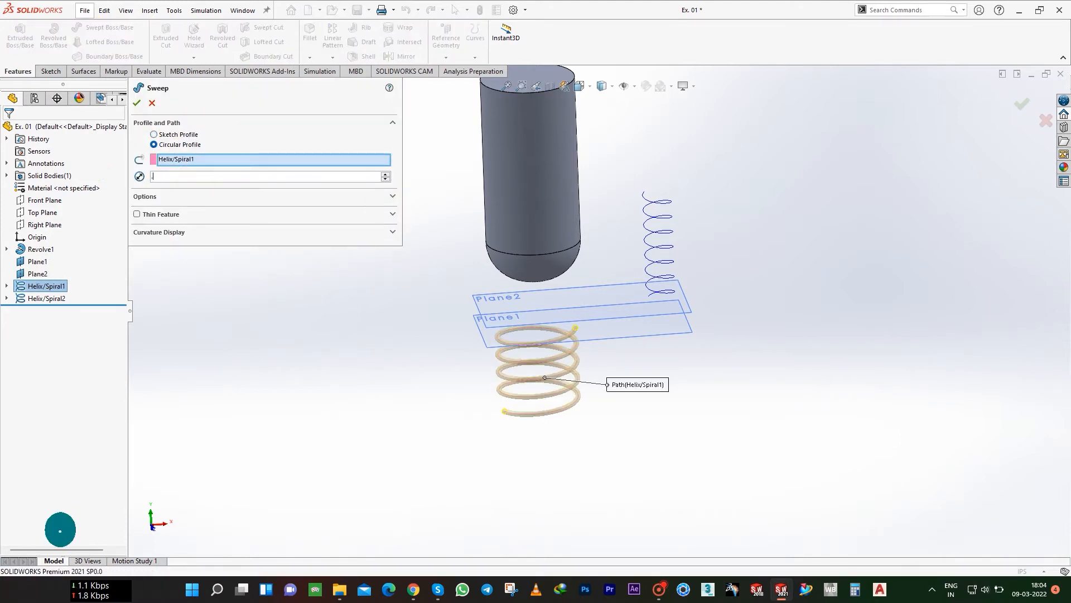
text(3)
key(Return)
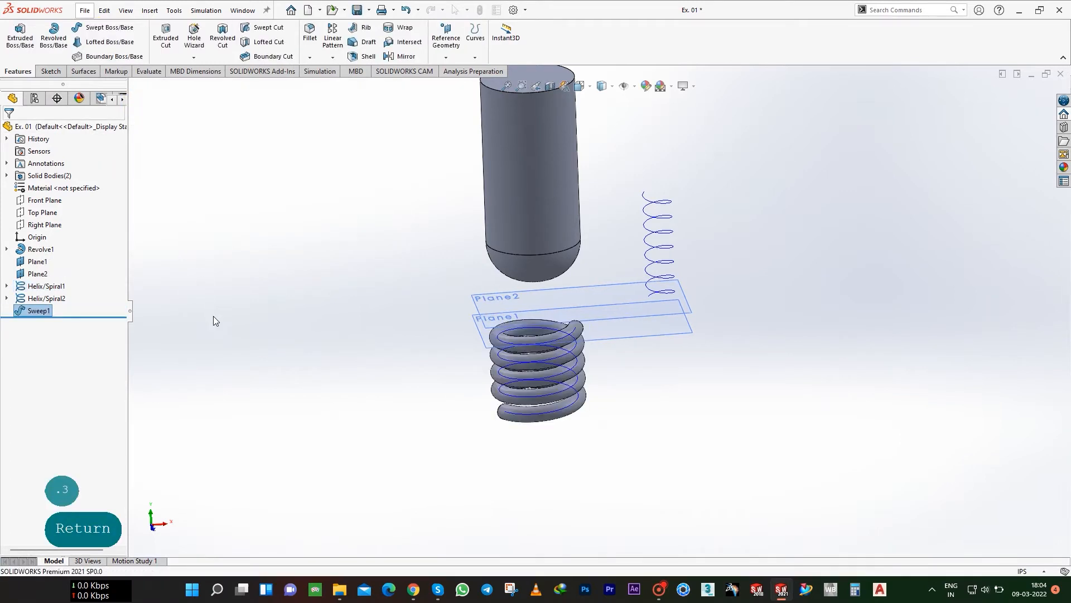
- Sweep a circular profile of 0.2 in diameter along the small helix beside the vessel
click(45, 299)
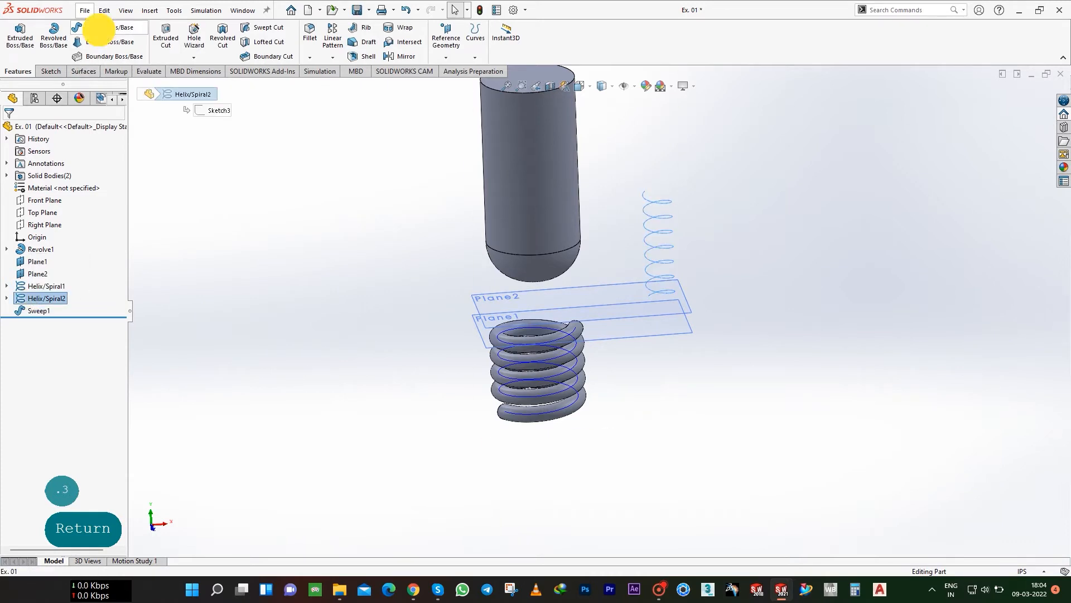
key(Return)
click(160, 145)
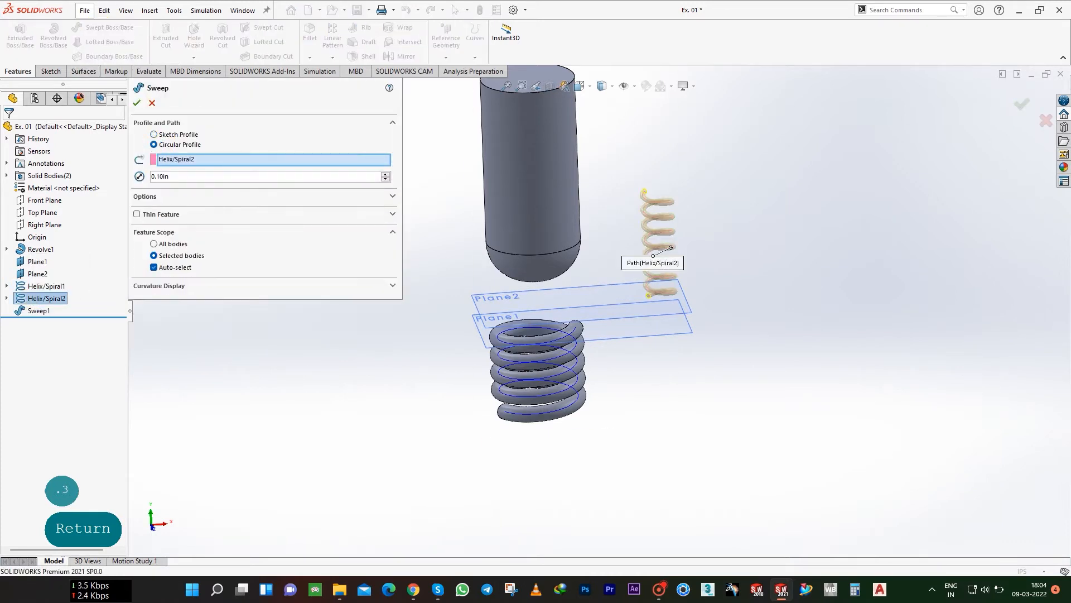
text(.2)
key(Return)
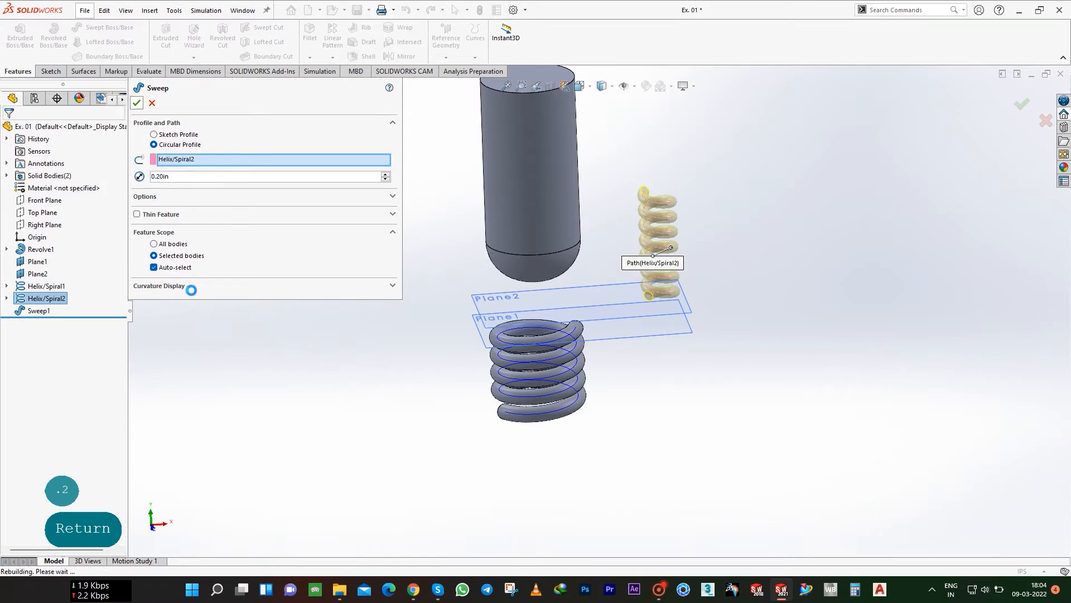
scroll(359, 264, up, 2)
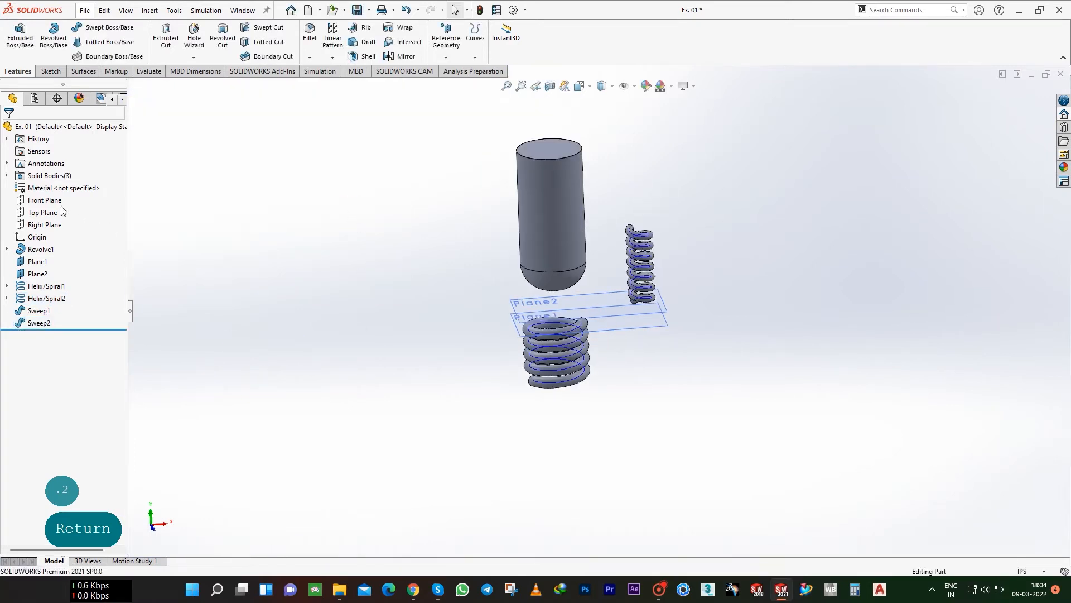
- Start a sketch on the Front Plane and draw a vertical line beside the large coil, continued by a horizontal line beneath it
click(46, 200)
click(51, 73)
click(15, 36)
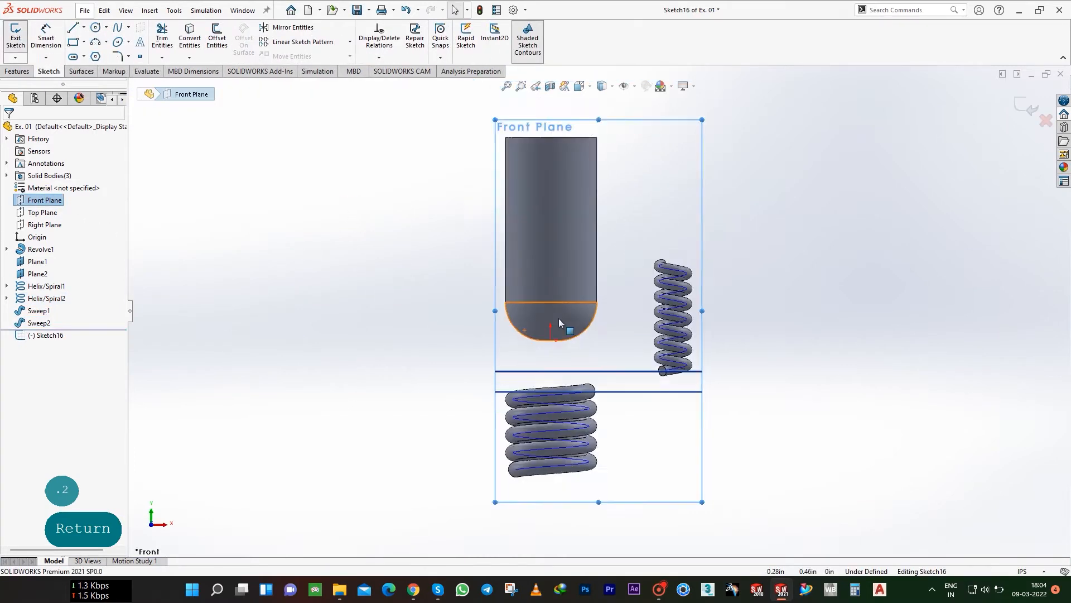
scroll(605, 397, down, 5)
scroll(604, 384, up, 1)
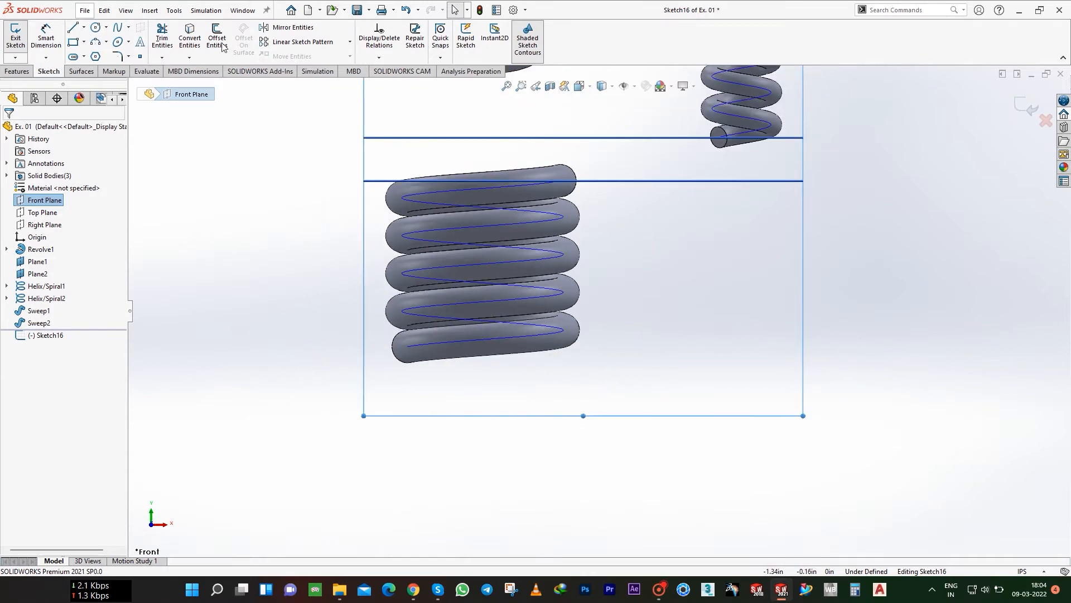
click(72, 28)
click(695, 150)
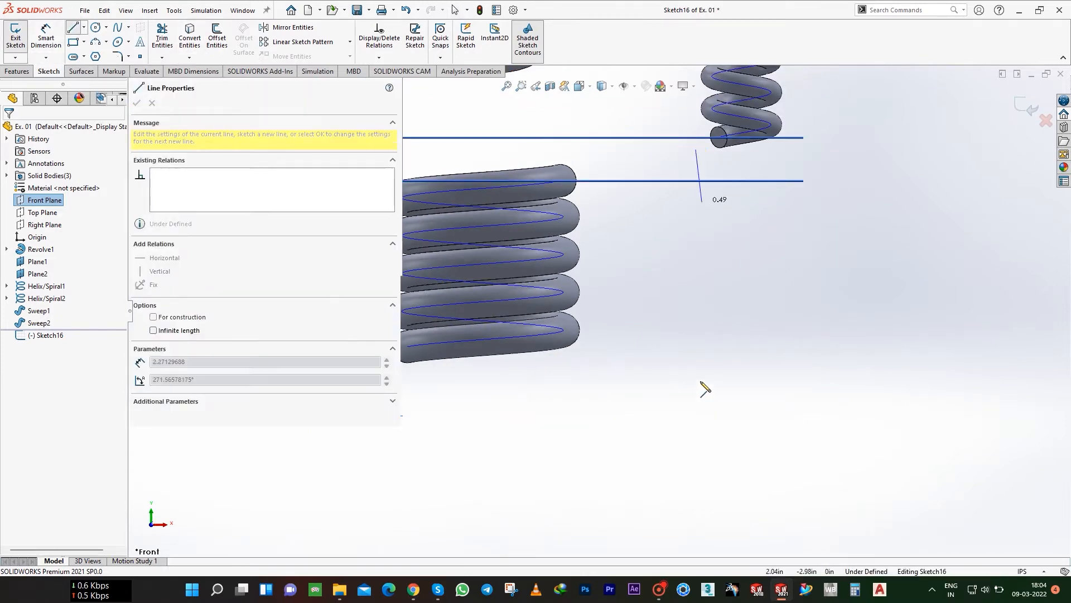
click(696, 410)
scroll(600, 308, up, 2)
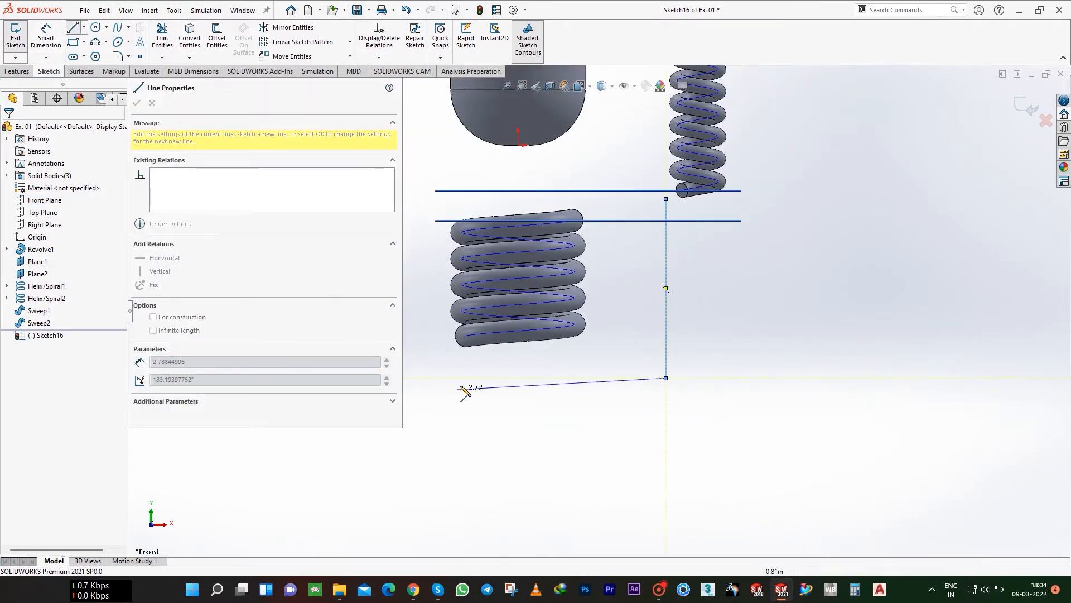
click(412, 378)
- Sketch a short vertical line, about 0.35 in long, rising from the horizontal line toward the large coil's lower end
click(73, 28)
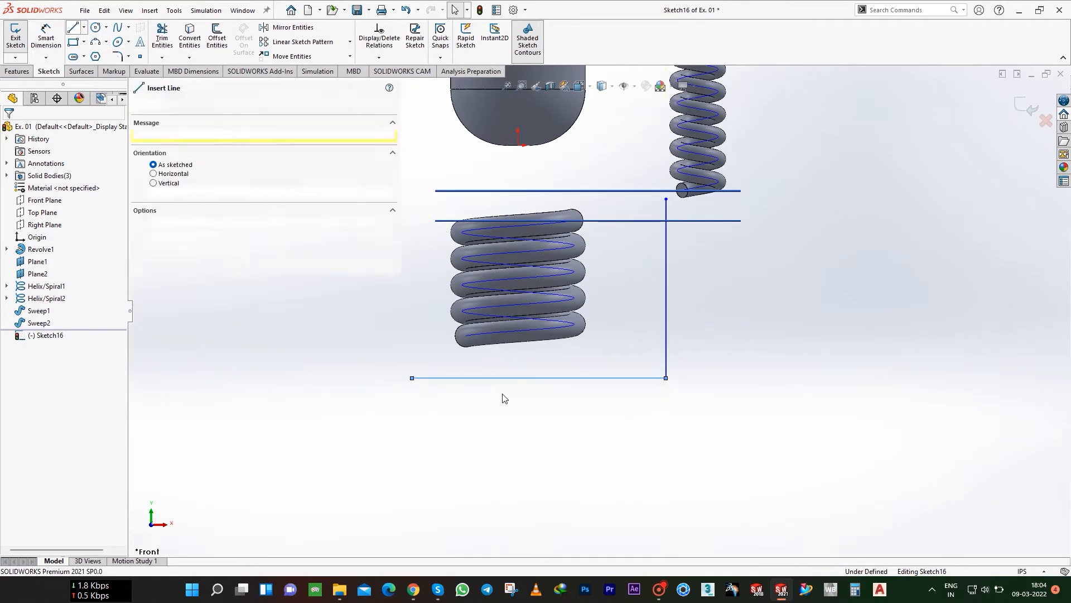
click(465, 378)
click(466, 352)
key(Escape)
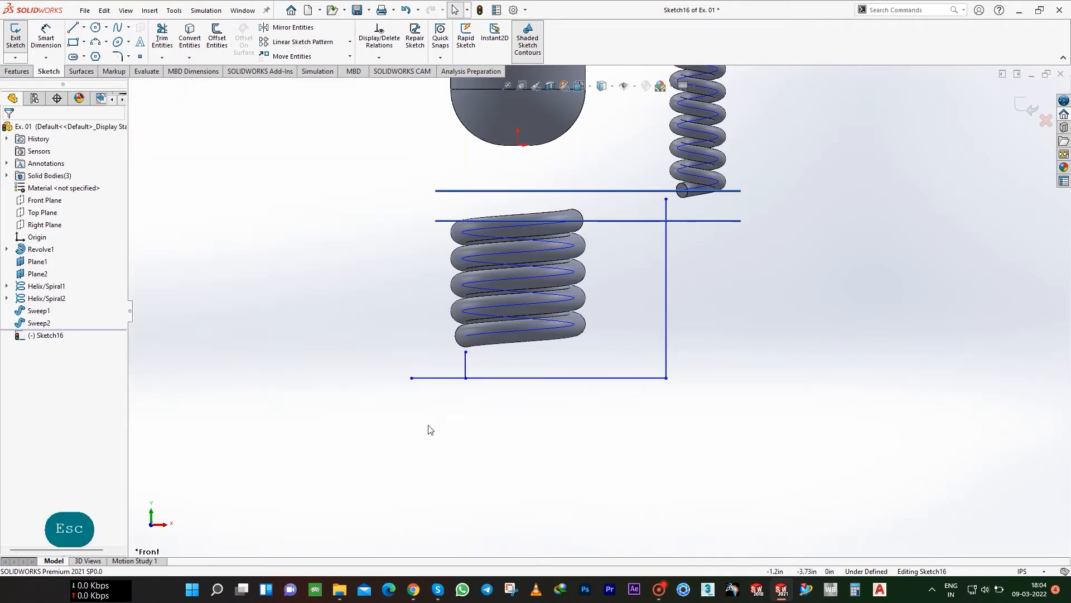
- Dimension the long vertical line 1.5 in from the Right Plane
click(46, 30)
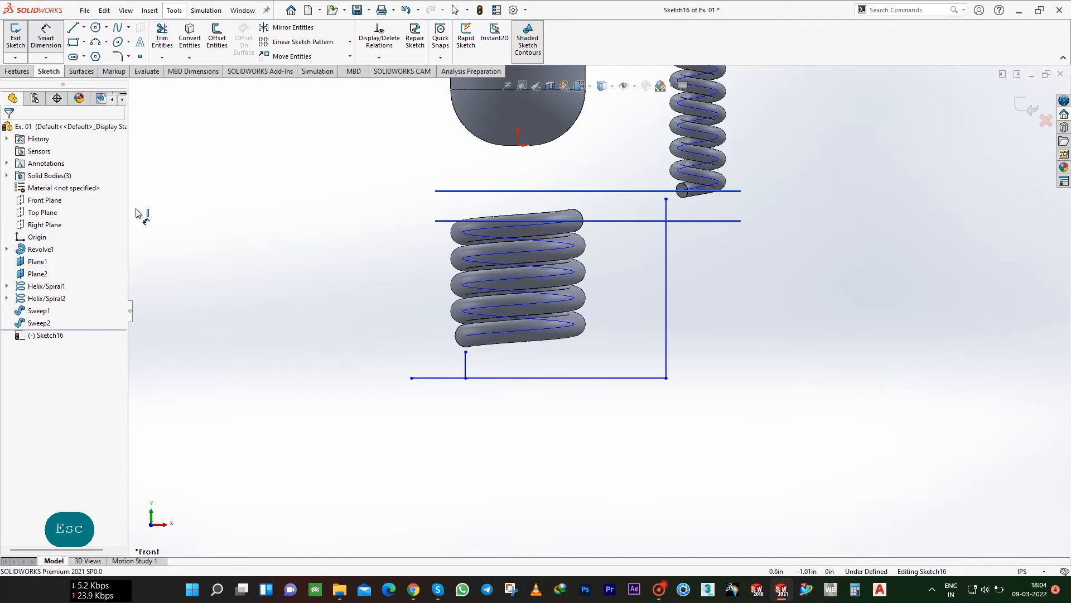
click(46, 224)
click(667, 298)
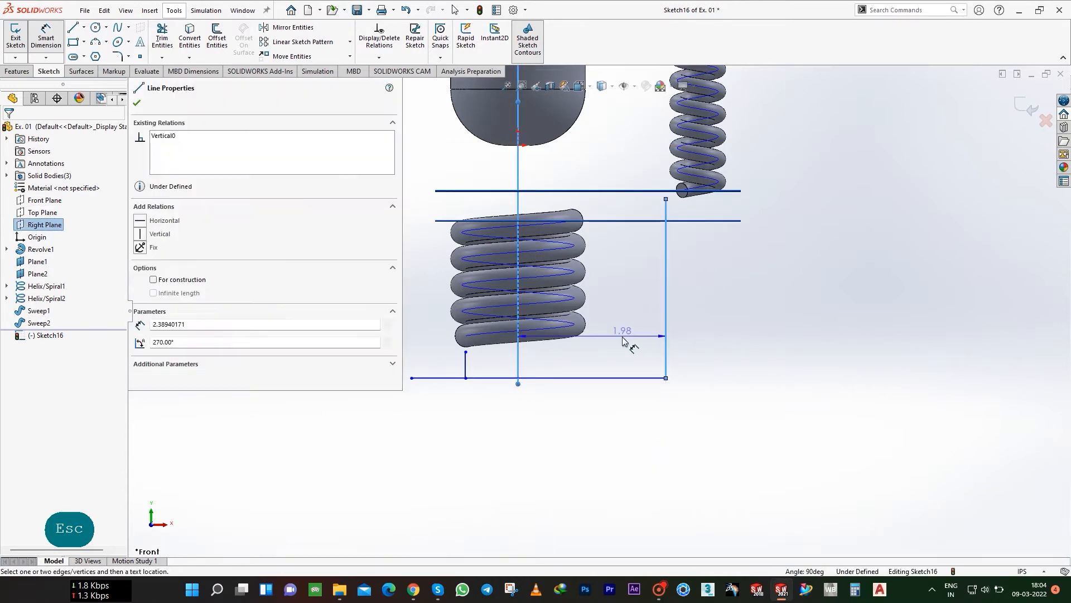
click(628, 344)
text(1.5)
key(Return)
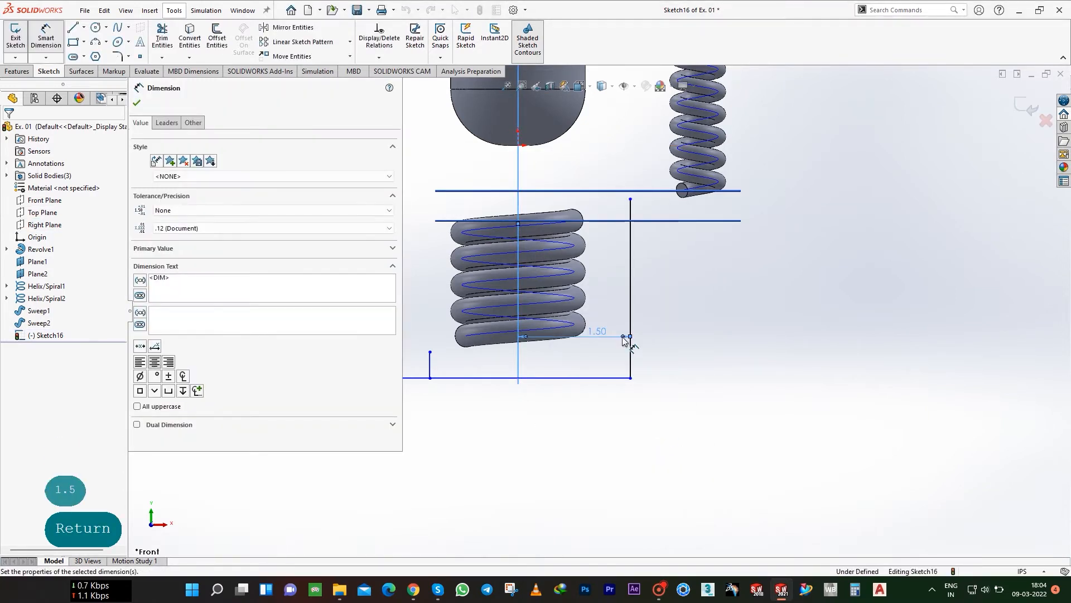
- Dimension the length of the horizontal line beneath the large coil as 3.1 in
click(559, 402)
click(537, 419)
text(3.1)
key(Return)
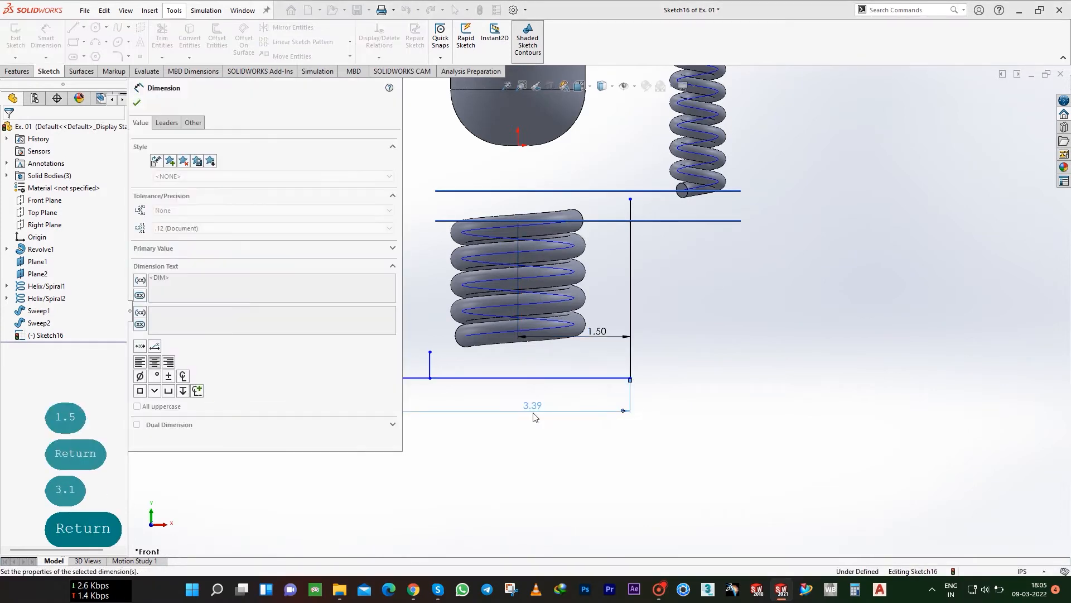
- Dimension the short vertical line below the large coil 0.75 in from the Right Plane
scroll(739, 420, up, 2)
scroll(446, 375, down, 3)
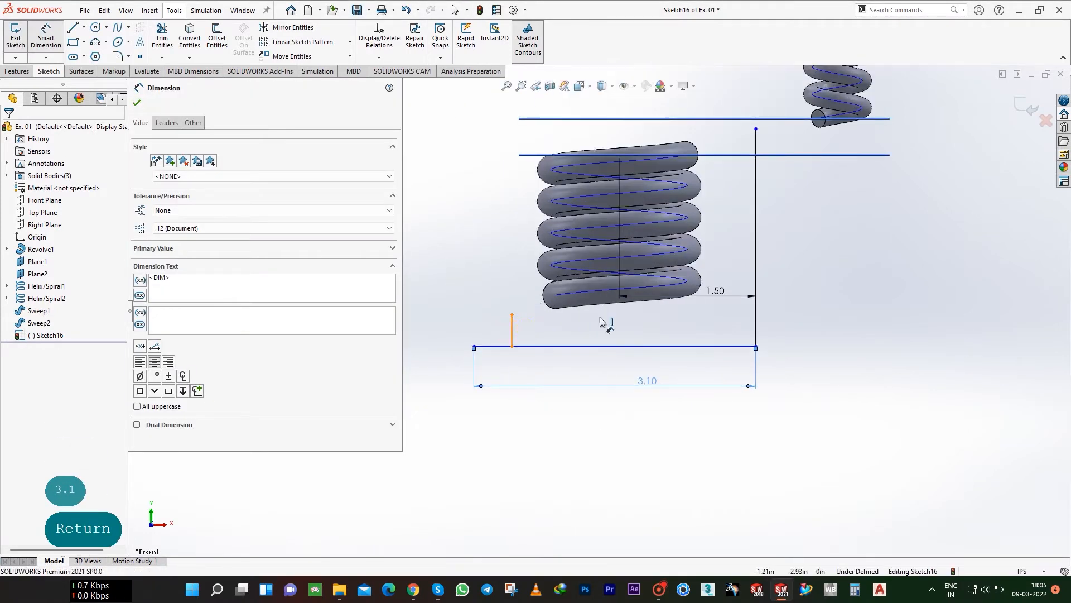
click(512, 329)
click(44, 224)
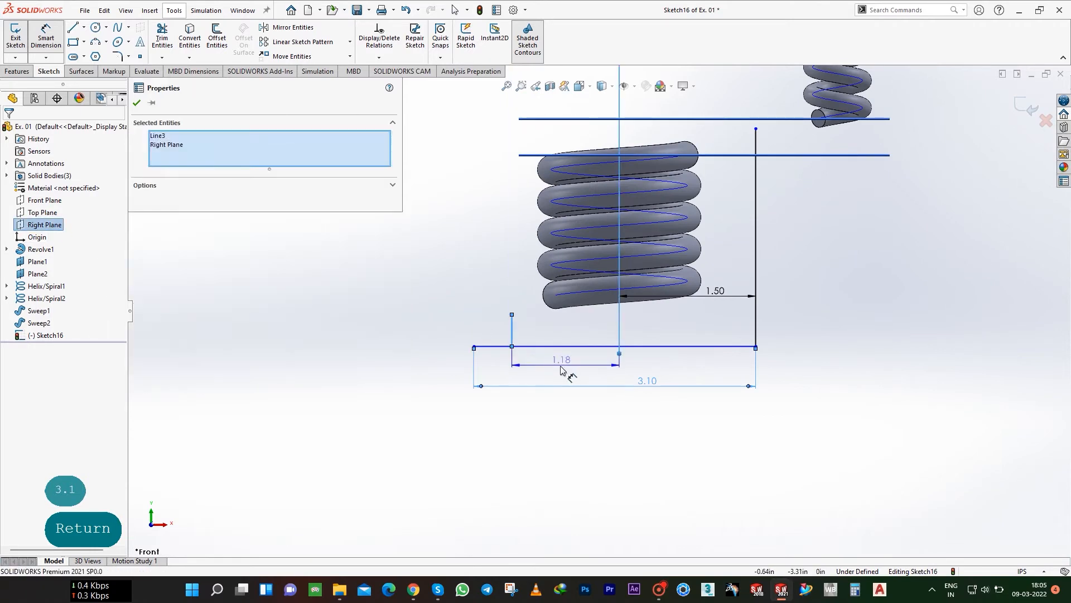
click(587, 396)
text(.75)
key(Return)
key(Escape)
key(Escape)
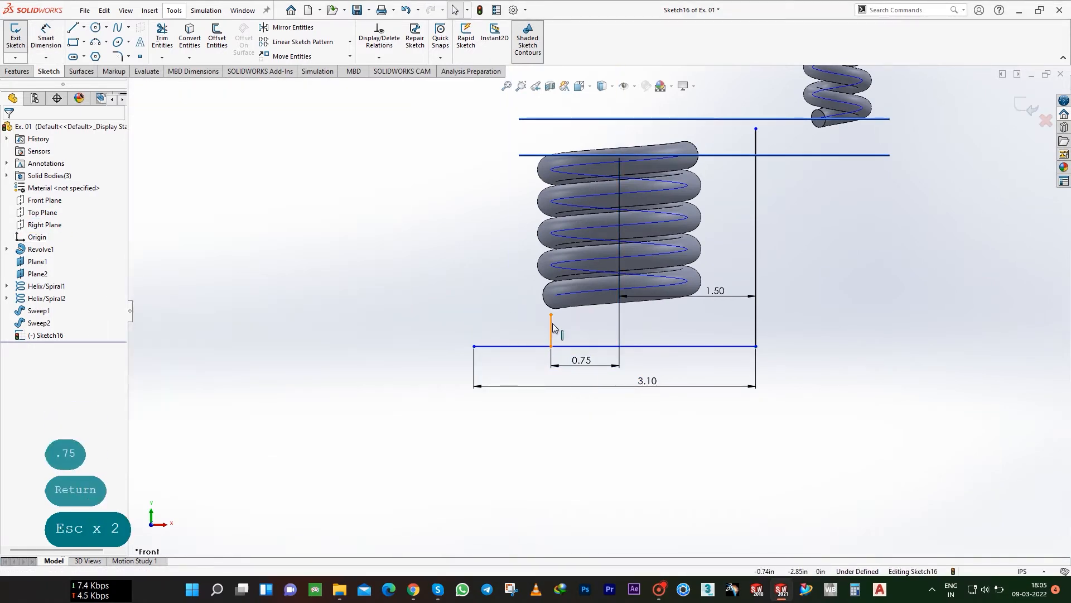
click(552, 328)
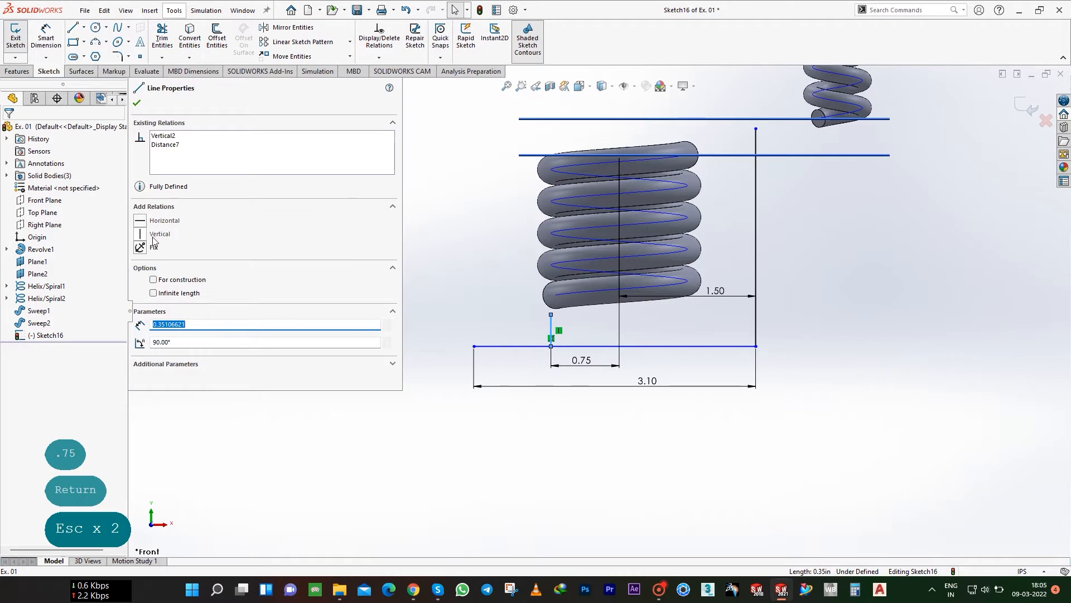
key(Escape)
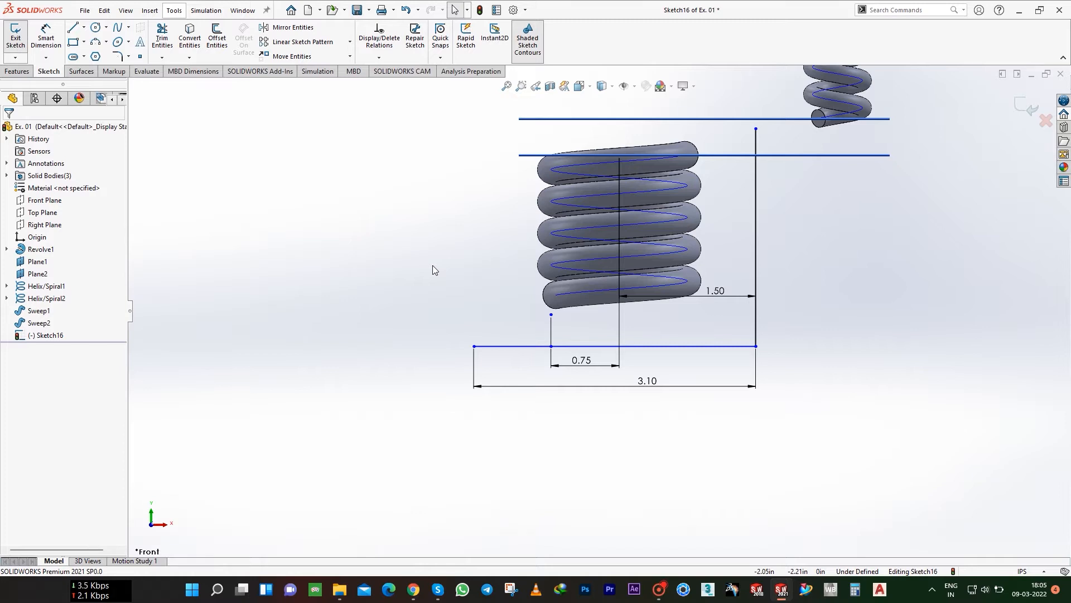
- Dimension the horizontal line 3.2 in below the Top Plane
click(56, 34)
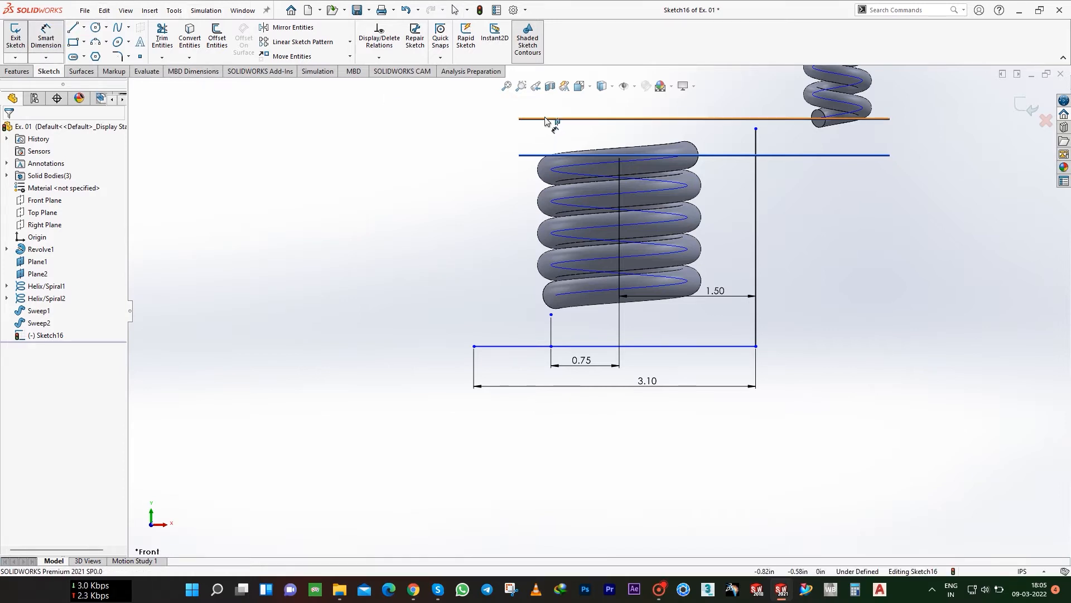
key(z)
click(42, 212)
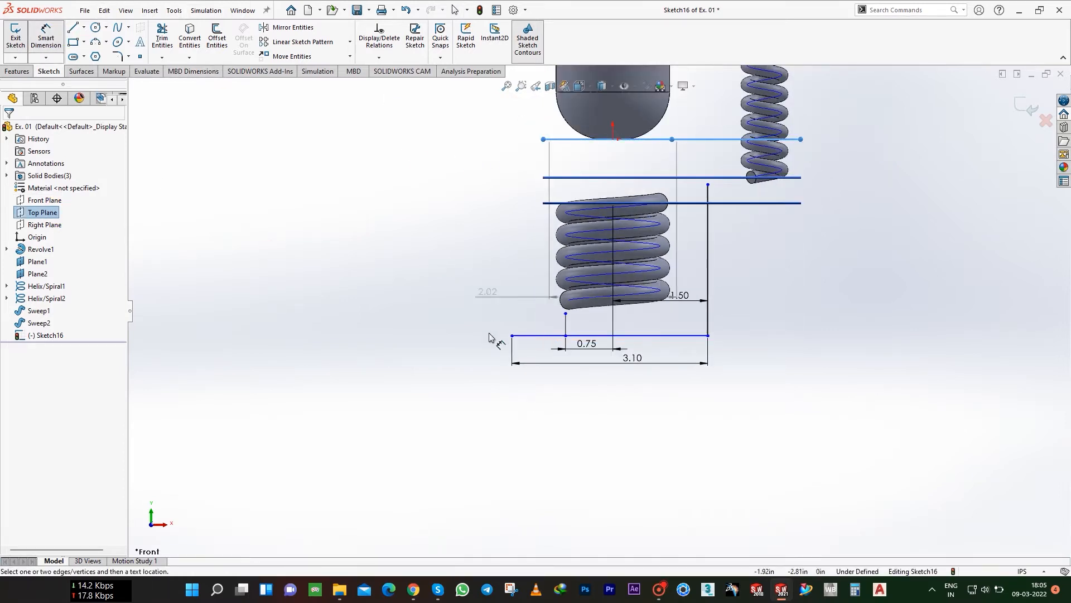
click(520, 316)
click(478, 240)
text(3.2)
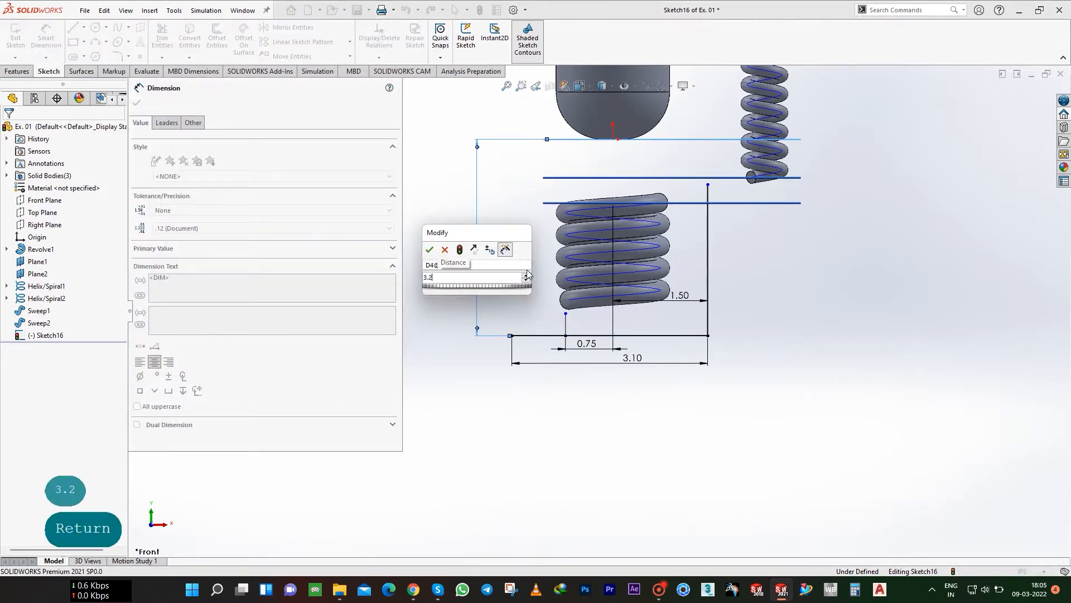
key(Return)
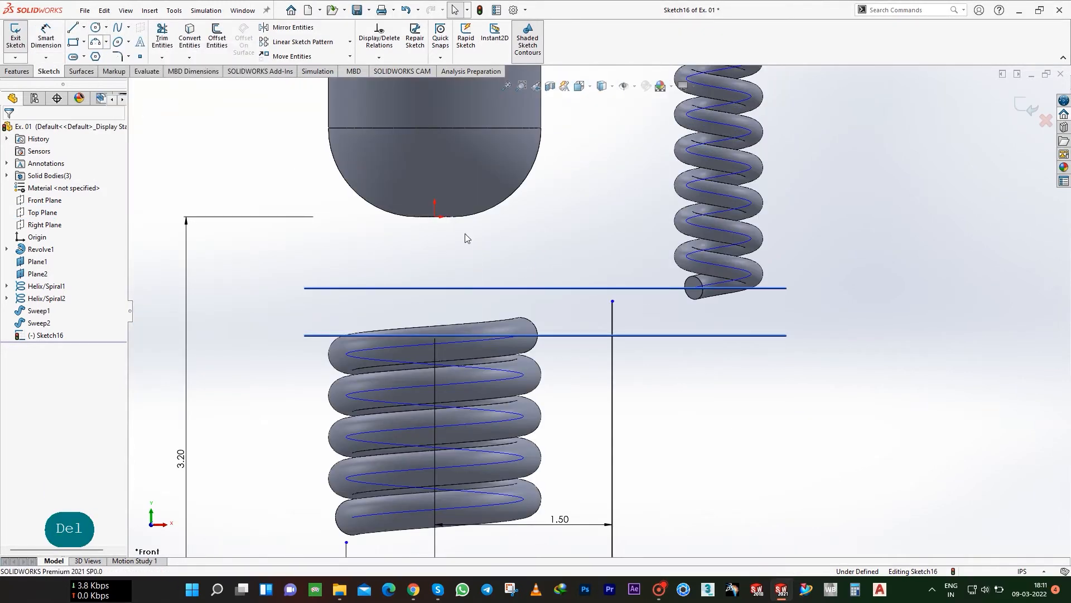
- Shorten the long vertical line at its upper end and sketch a three-point arc from there to the upper offset plane
click(102, 43)
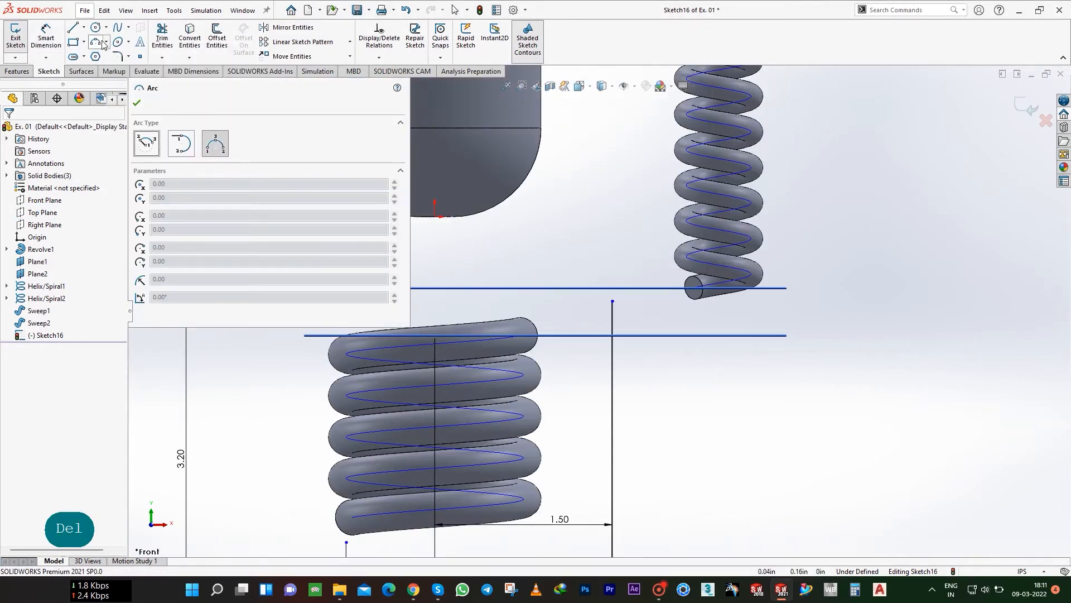
click(105, 43)
drag(612, 302, 612, 317)
click(659, 360)
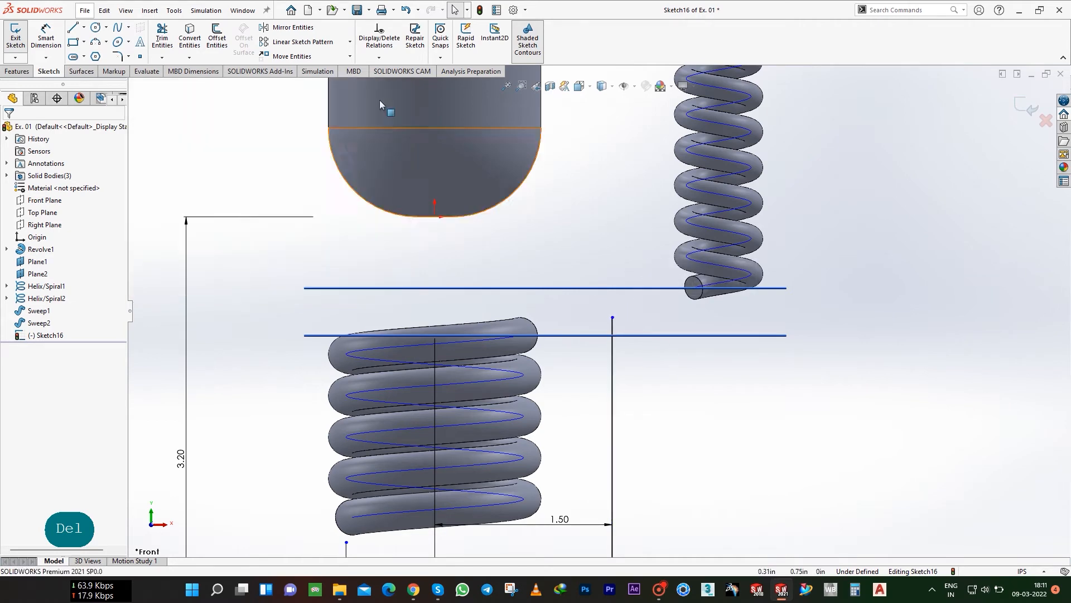
click(96, 42)
click(612, 317)
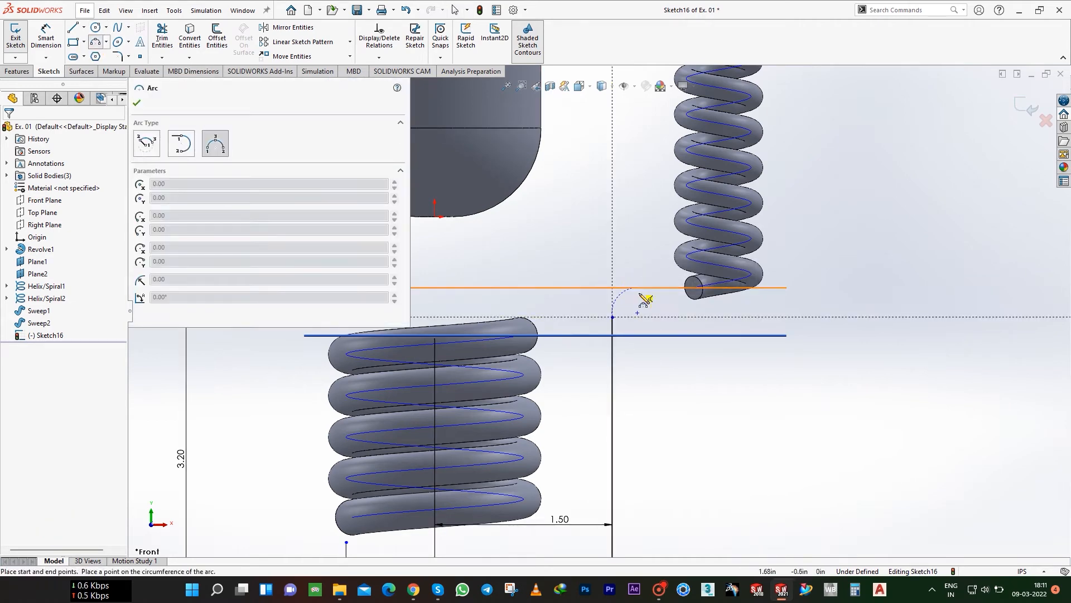
key(Escape)
- Make the arc tangent to the upper offset plane and to the long vertical line
scroll(640, 324, down, 3)
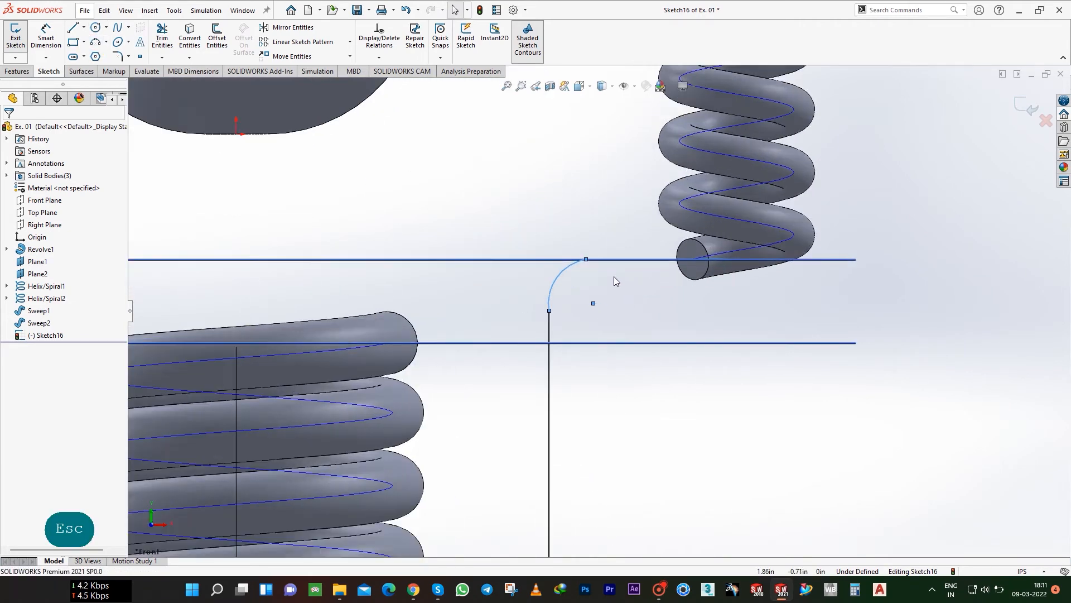
ctrl+click(604, 259)
click(164, 282)
click(648, 397)
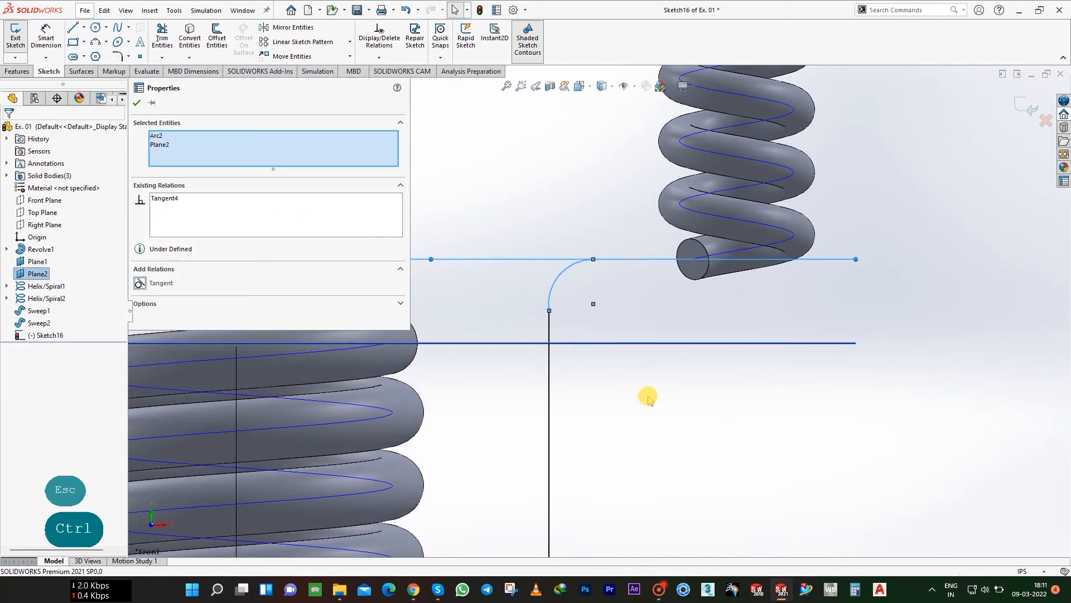
click(552, 297)
ctrl+click(549, 359)
click(162, 283)
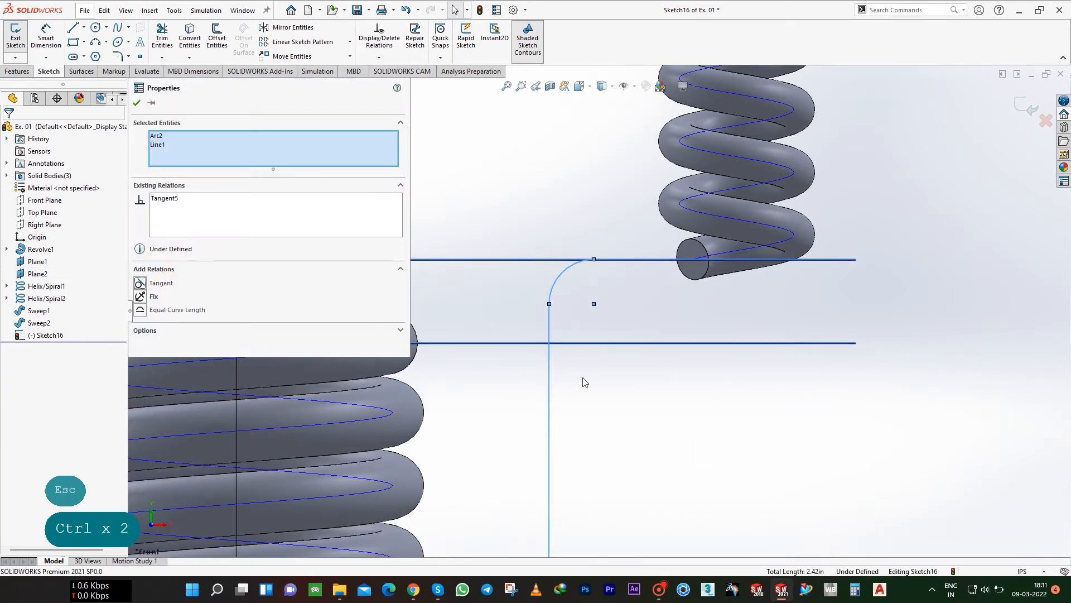
click(625, 323)
- Dimension the arc at the upper end of the vertical line with a 0.3 in radius
scroll(625, 322, up, 5)
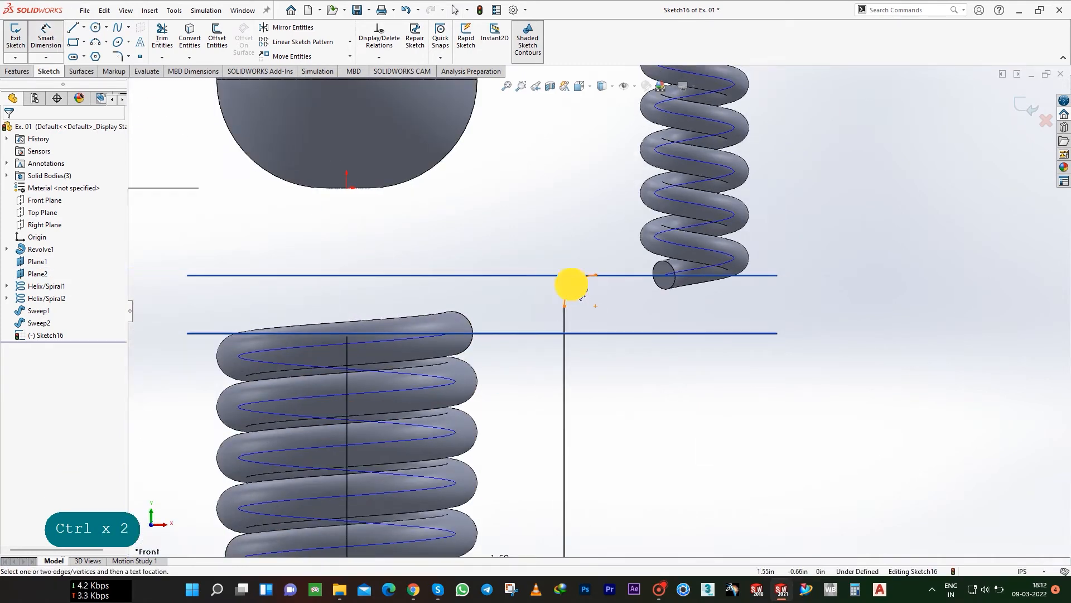
click(571, 285)
click(544, 252)
text(.3)
key(Return)
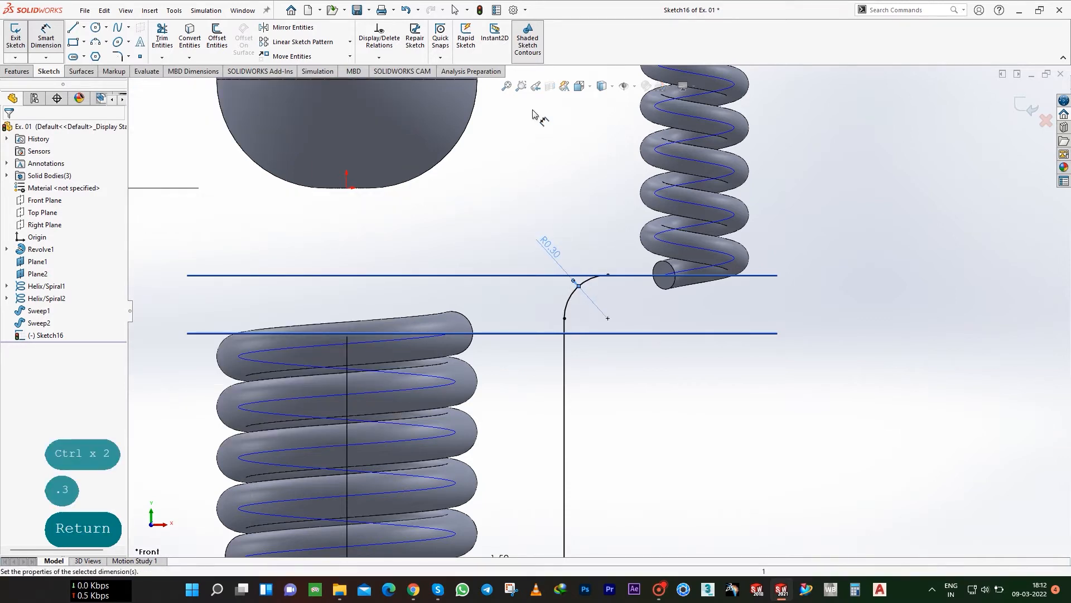
- Sketch a vertical centerline about 0.8 in long crossing the arc at the upper end of the path
click(84, 27)
click(89, 52)
click(582, 258)
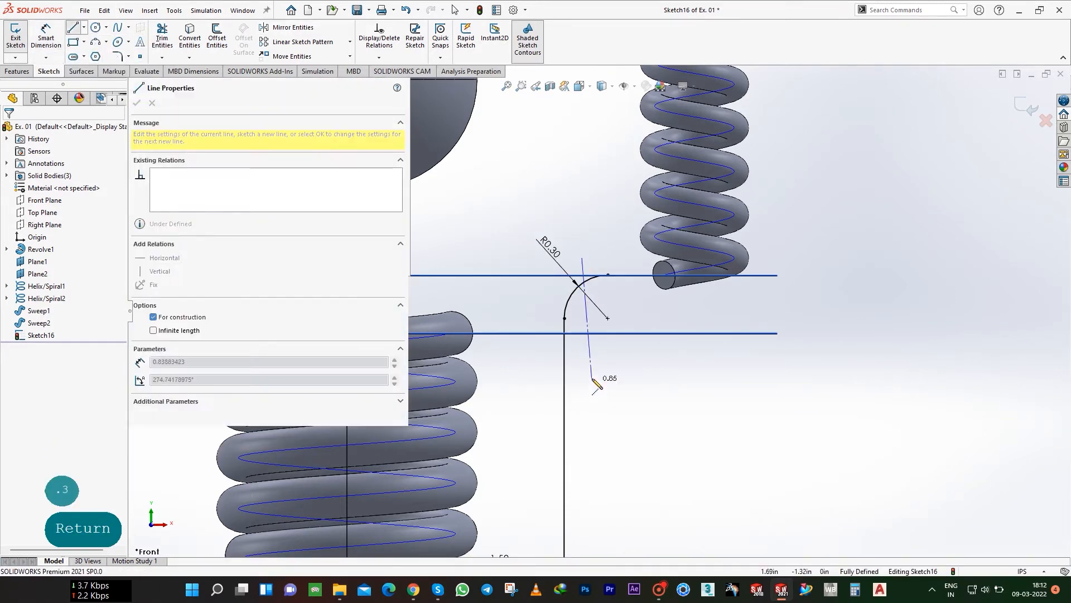
key(Escape)
key(Escape)
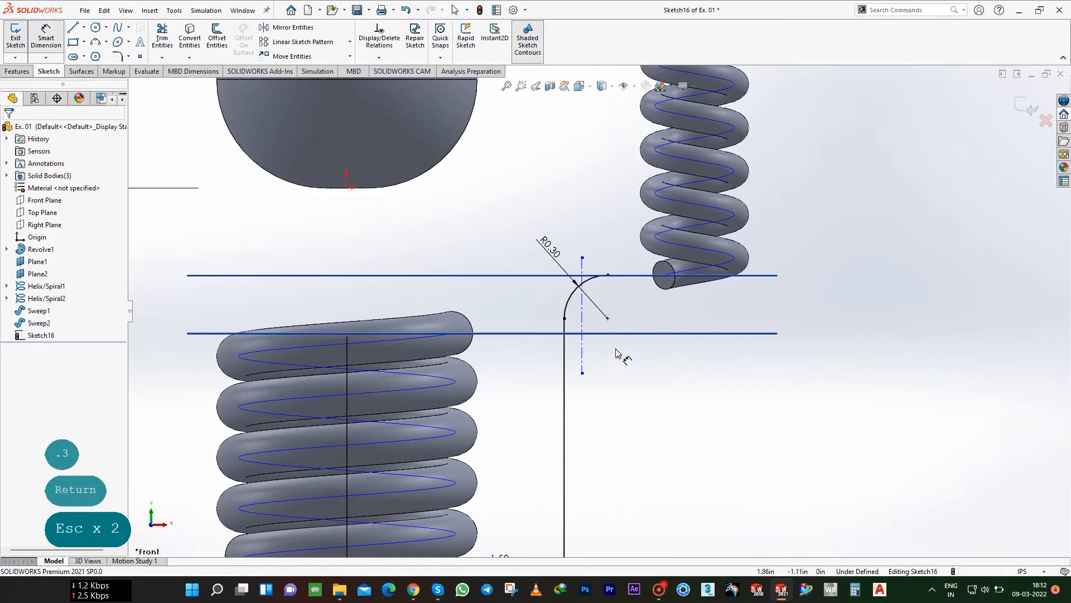
- Dimension the centerline's distance from the long vertical line, try 1.5 in, and undo that value
click(582, 362)
click(564, 370)
click(517, 230)
text(1.5)
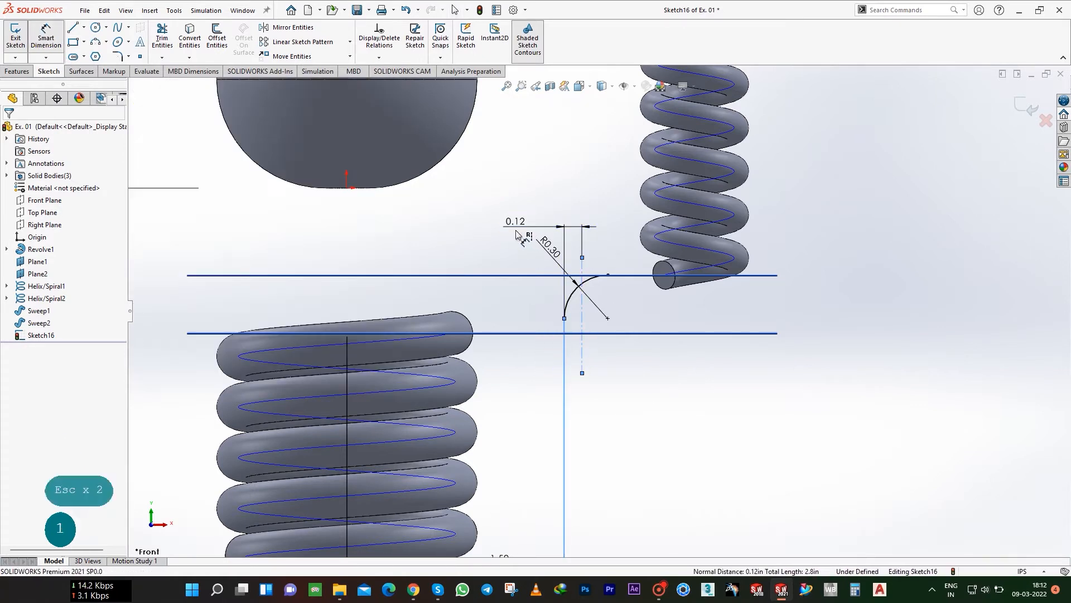
key(Return)
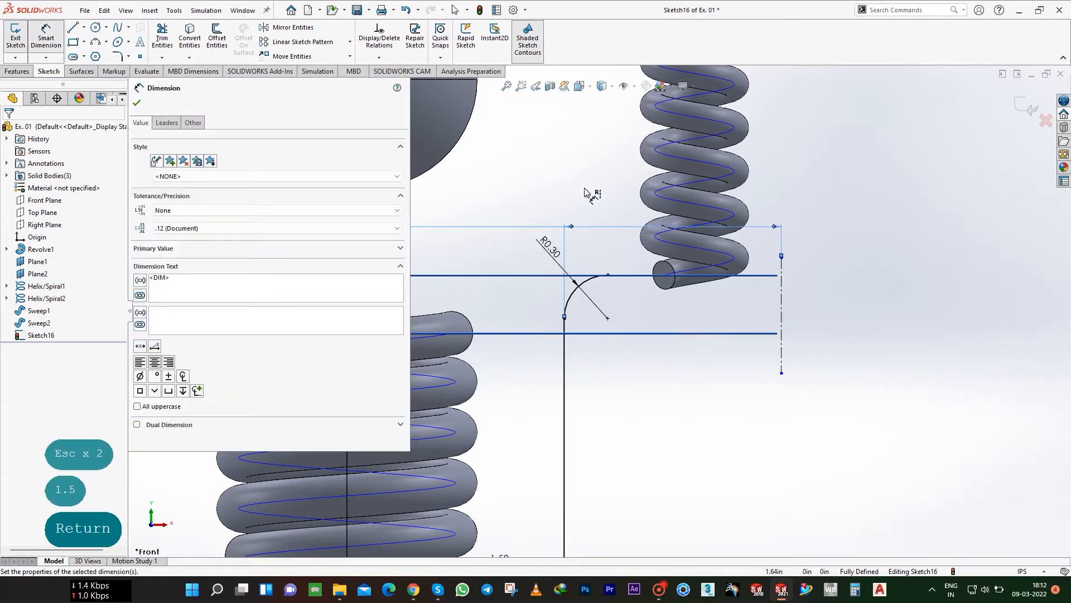
key(ctrl+z)
- Set the distance between the centerline and the long vertical line to 0.15 in
double_click(517, 222)
text(.15)
key(Return)
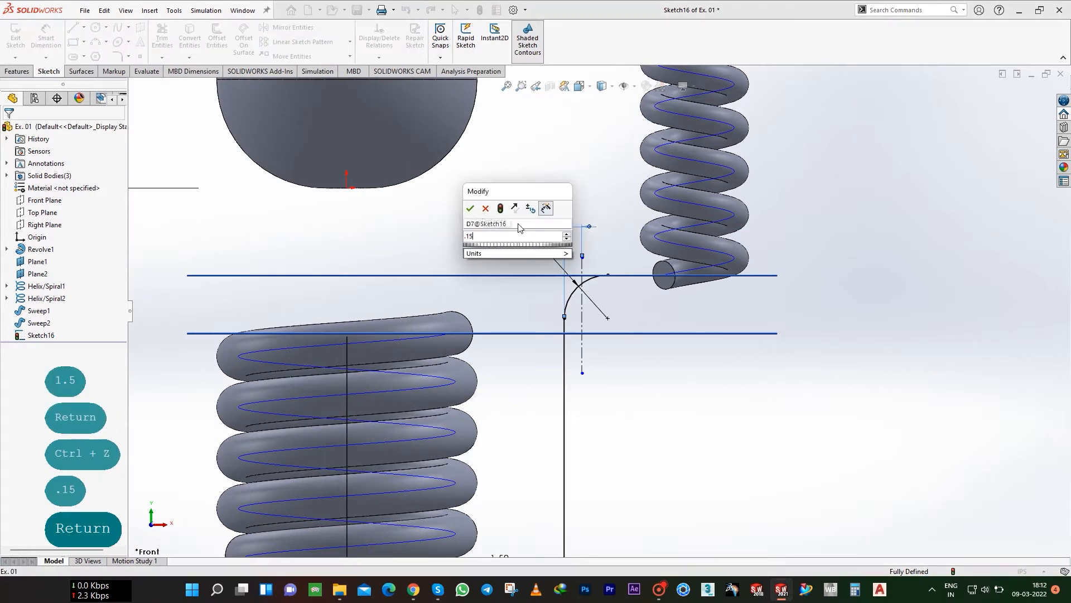
click(527, 182)
- Trim away the part of the arc that extends past the centerline toward the small coil
click(165, 35)
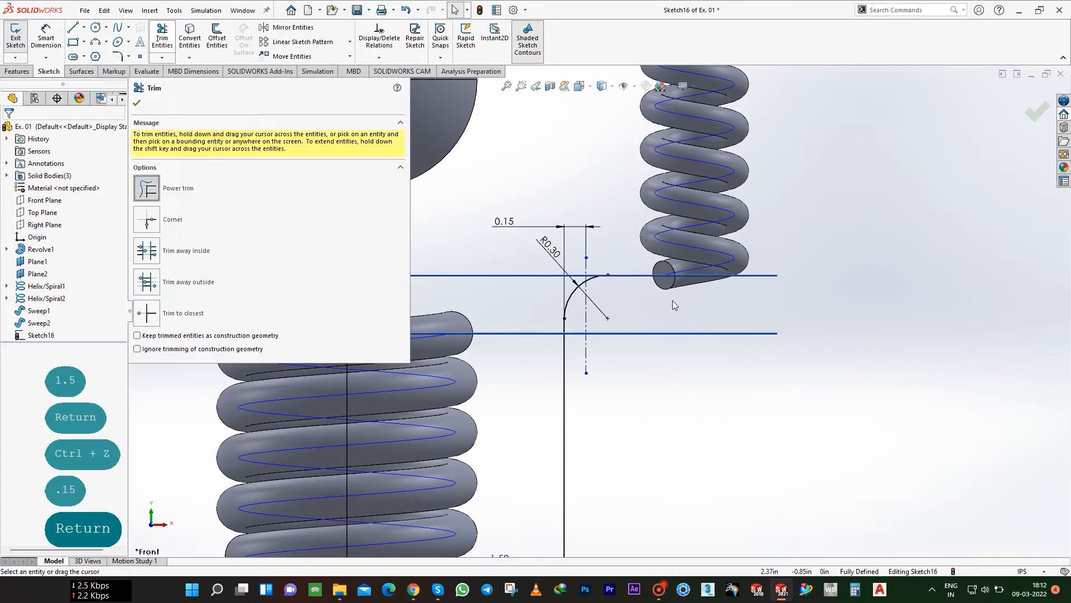
drag(603, 282, 594, 257)
click(1039, 114)
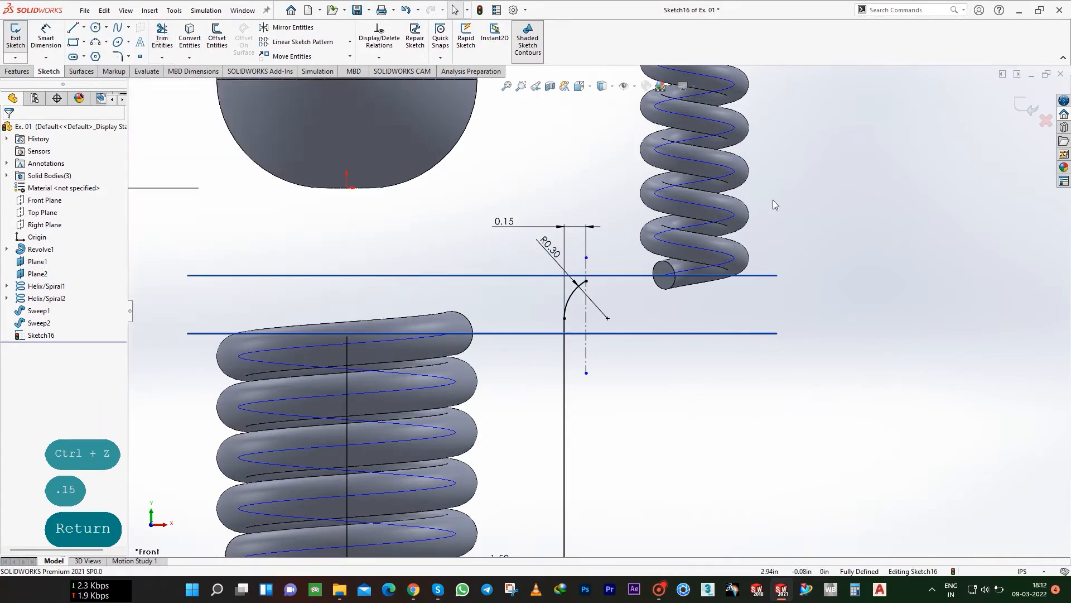
key(f)
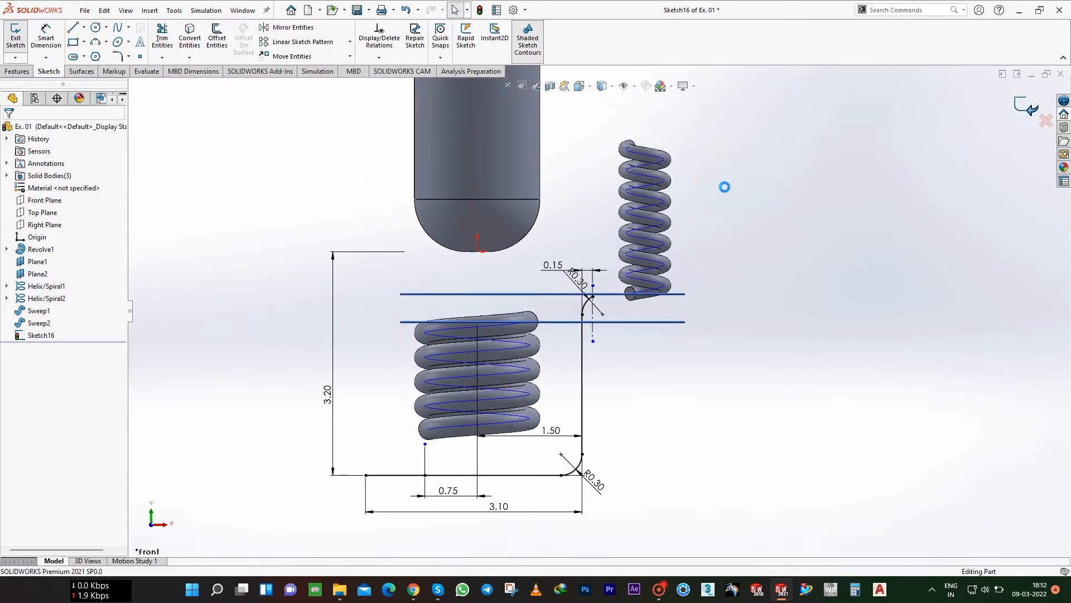
- Close the path sketch and sweep a 0.35 in diameter circular profile along it to form the bent tube
key(ctrl+b)
mouse_move(703, 230)
middle_down()
mouse_move(586, 354)
mouse_move(564, 362)
middle_up()
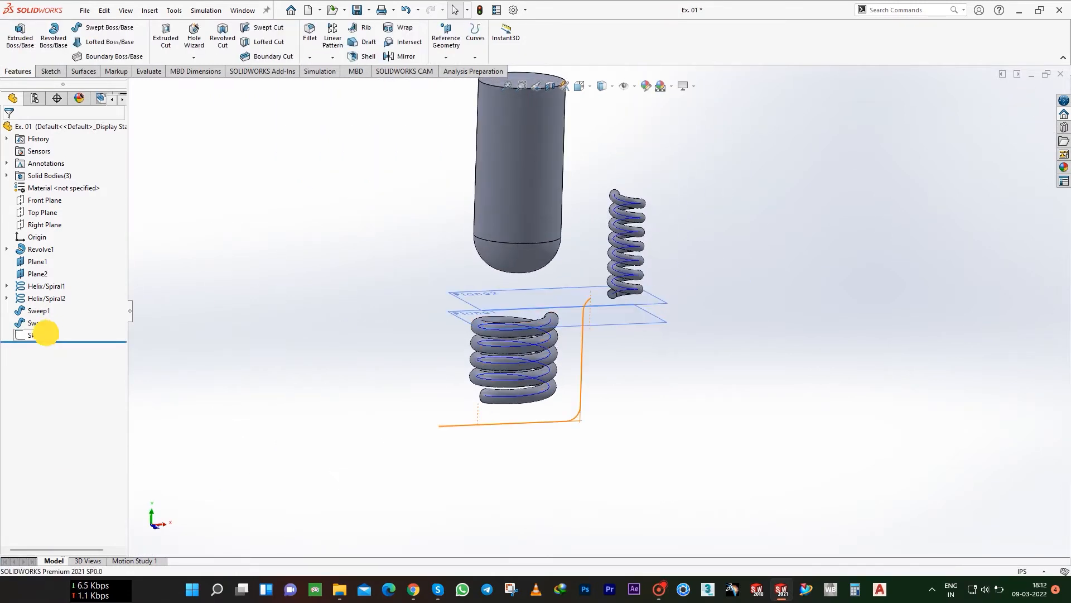
click(45, 333)
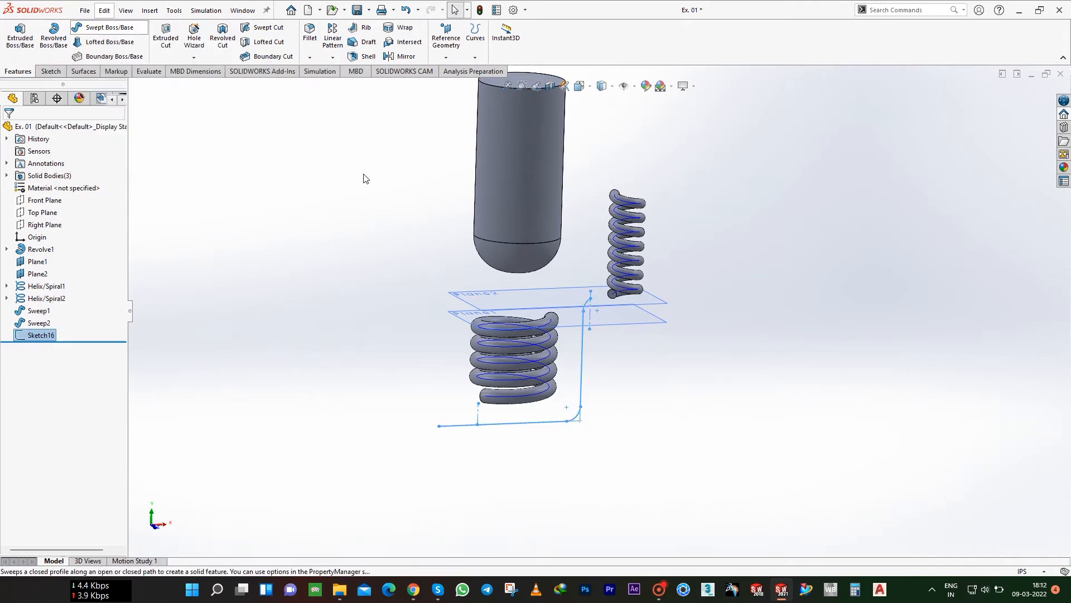
click(153, 145)
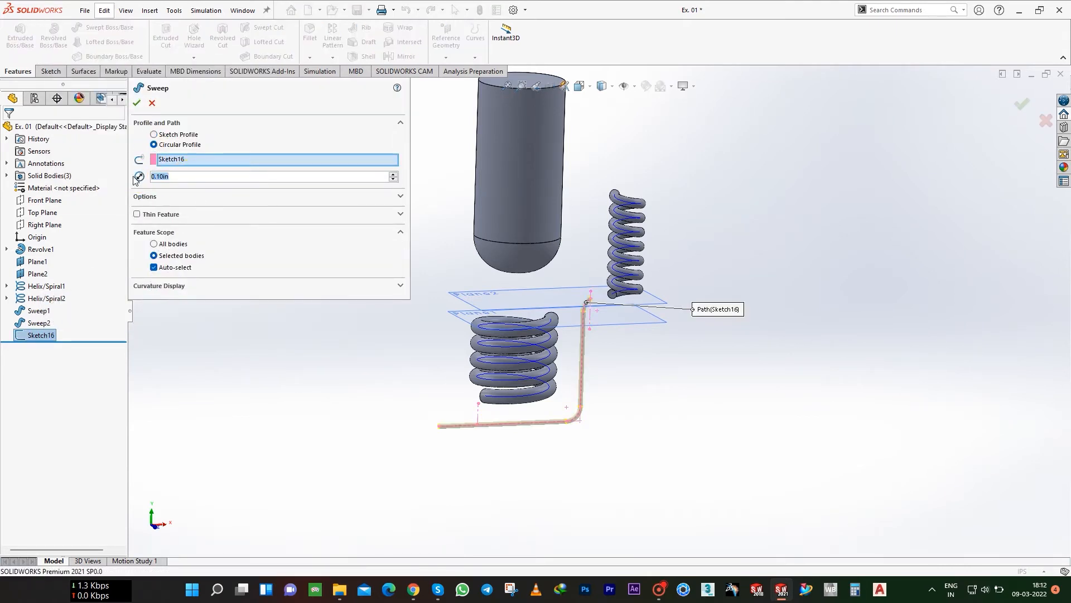
text(.35)
key(Return)
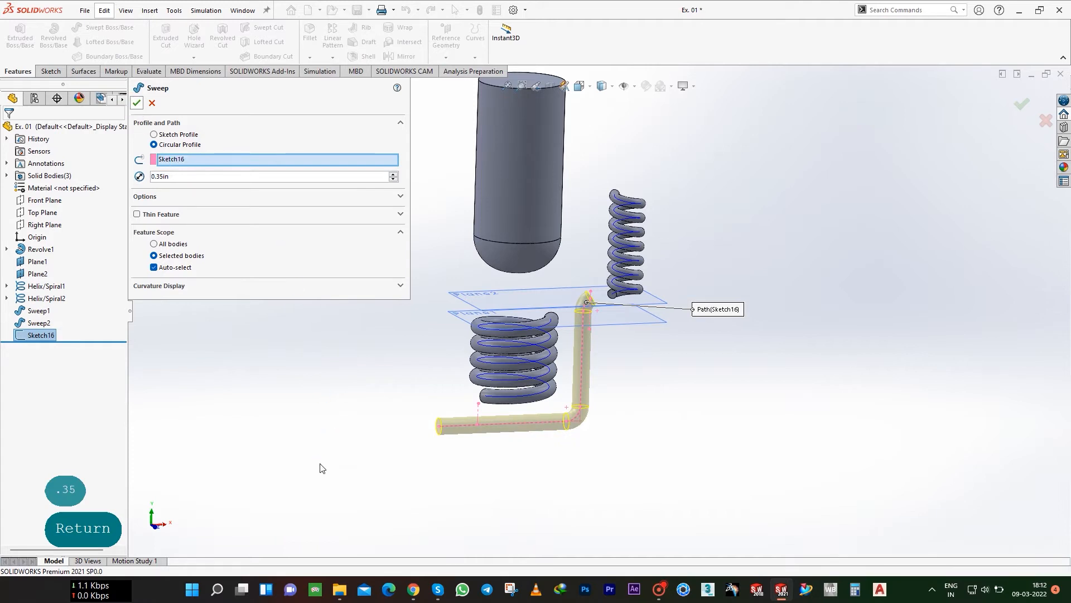
click(137, 102)
- Sketch a vertical line on the Front Plane over the short centerline between the horizontal tube and the large coil's lower end
click(44, 200)
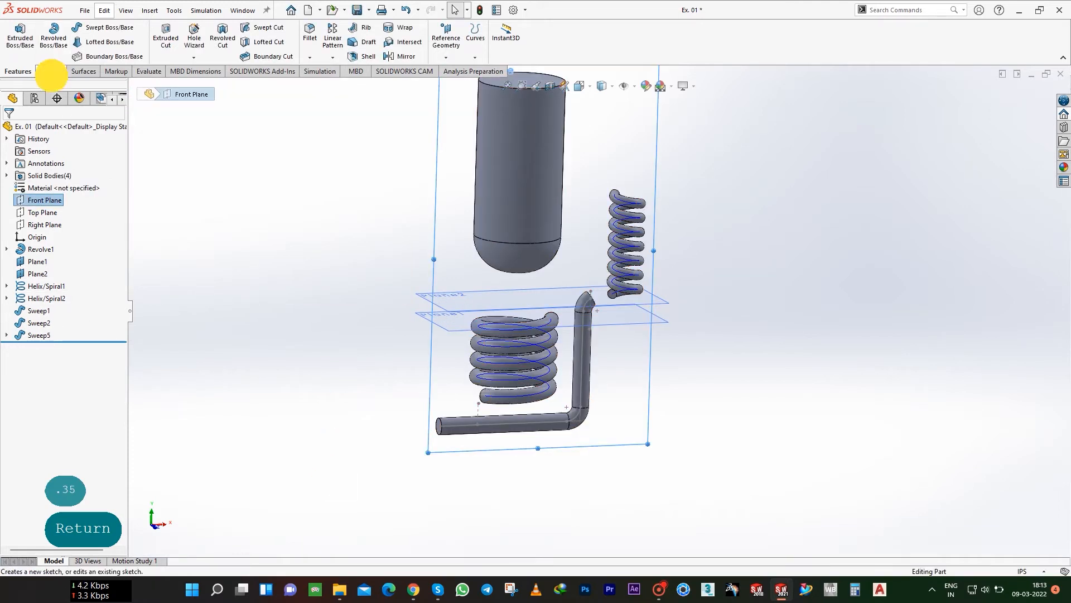
click(49, 70)
click(15, 35)
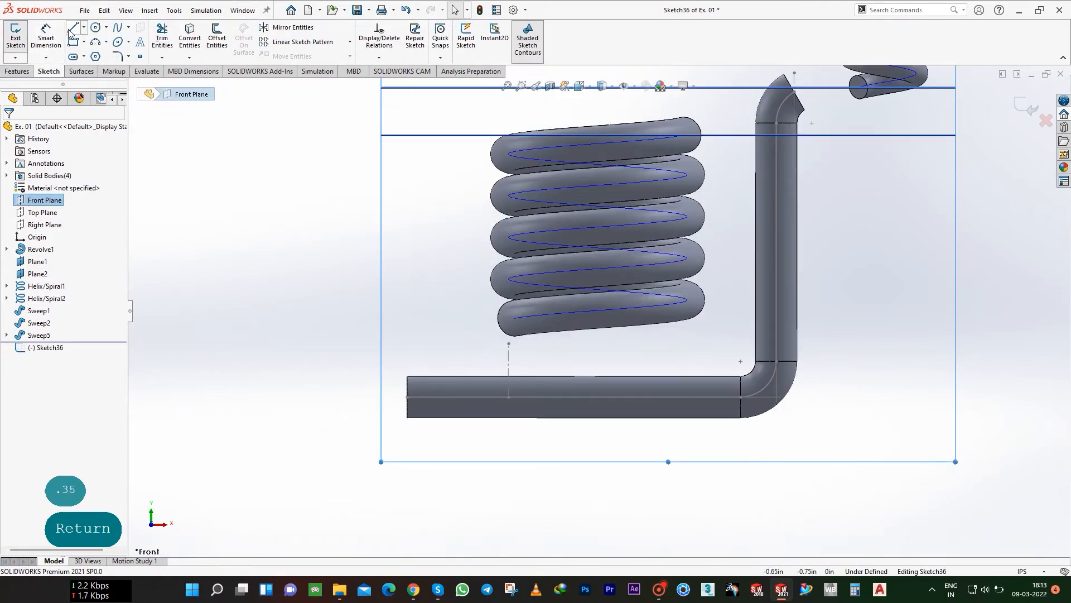
click(71, 30)
click(509, 344)
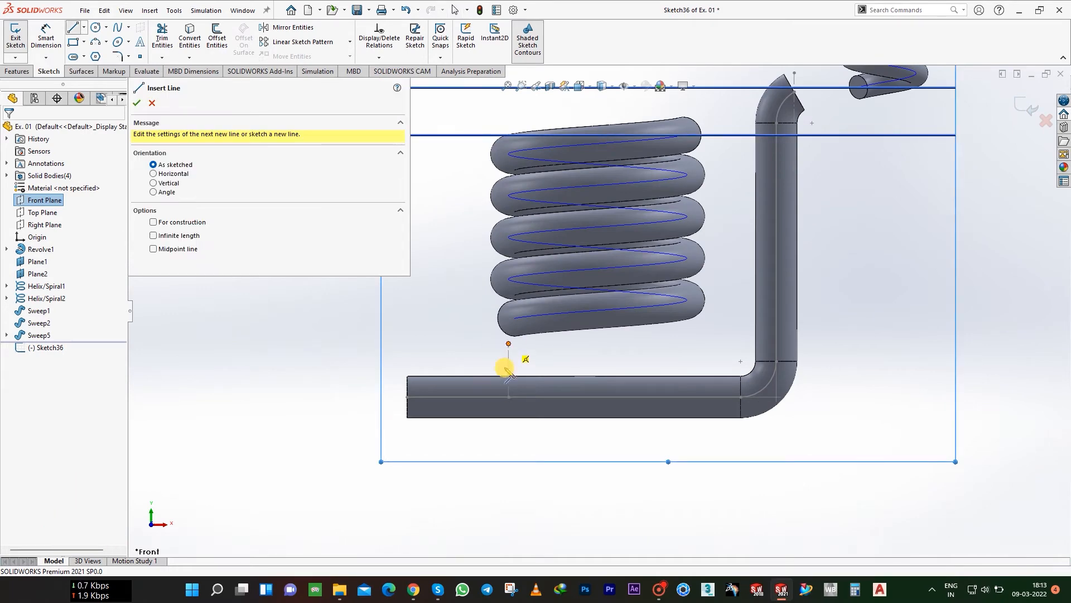
click(508, 397)
key(Escape)
key(Escape)
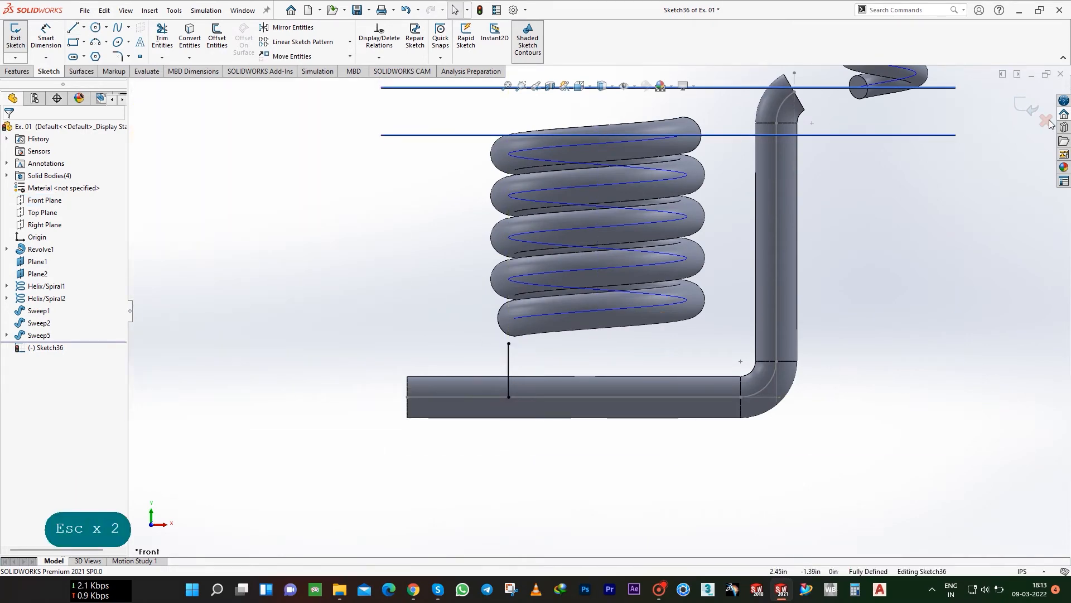
- Close the sketch and sweep a 0.35 in diameter circular profile along the short vertical line to form a stub tube
double_click(538, 293)
scroll(591, 311, up, 1)
middle_drag(547, 376, 593, 409)
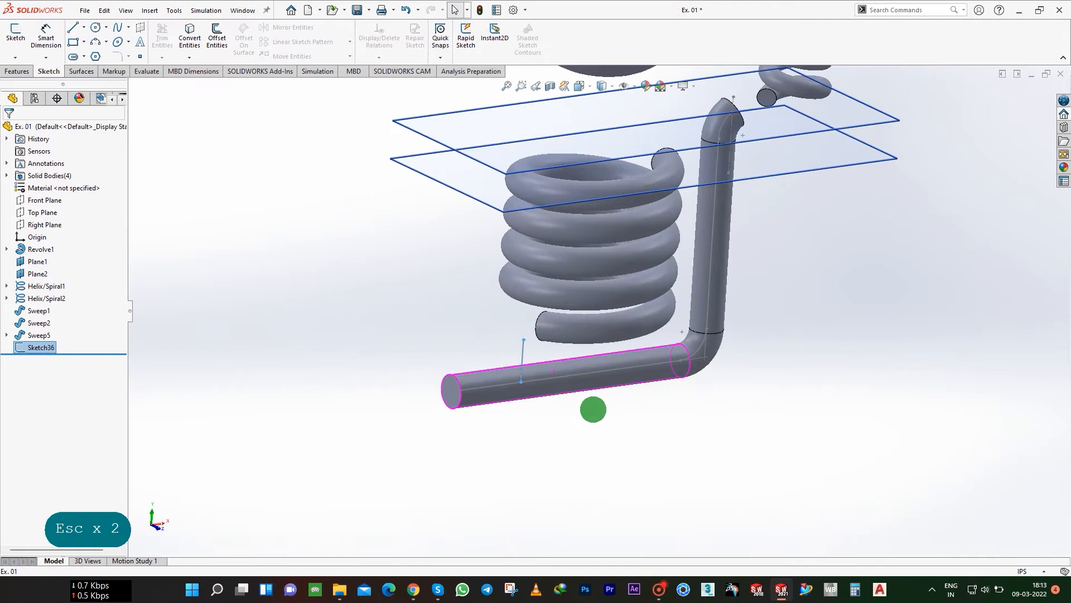
click(18, 71)
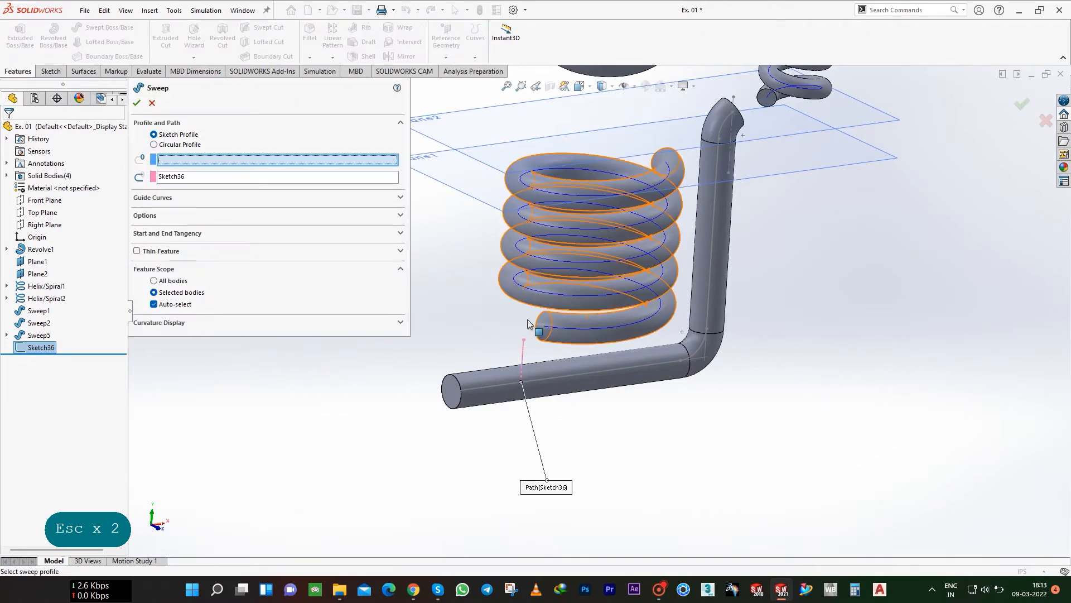
click(153, 144)
text(.3)
key(Return)
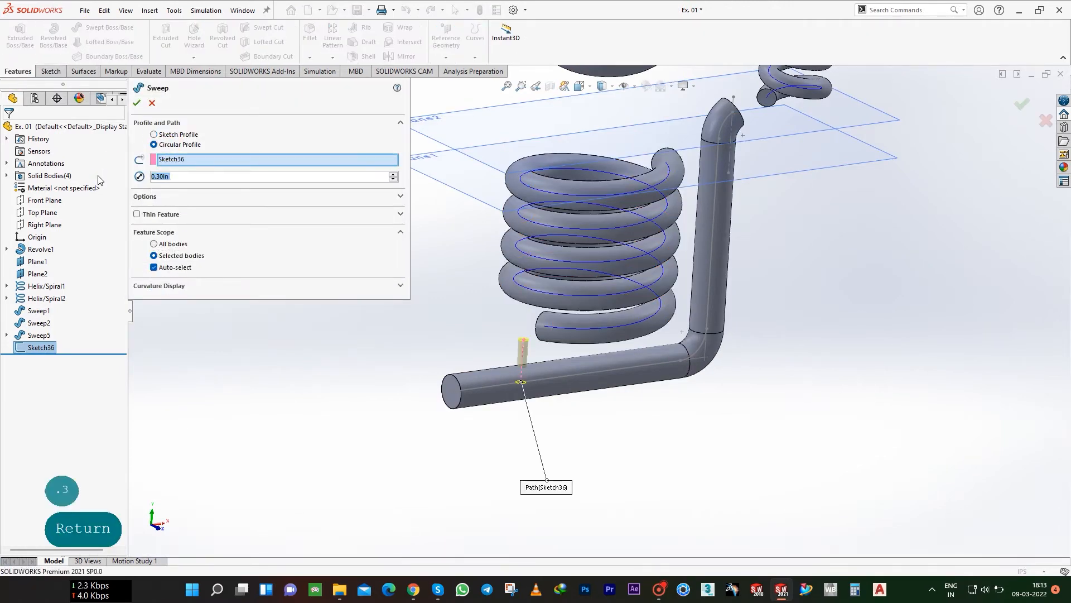
text(.35)
key(Return)
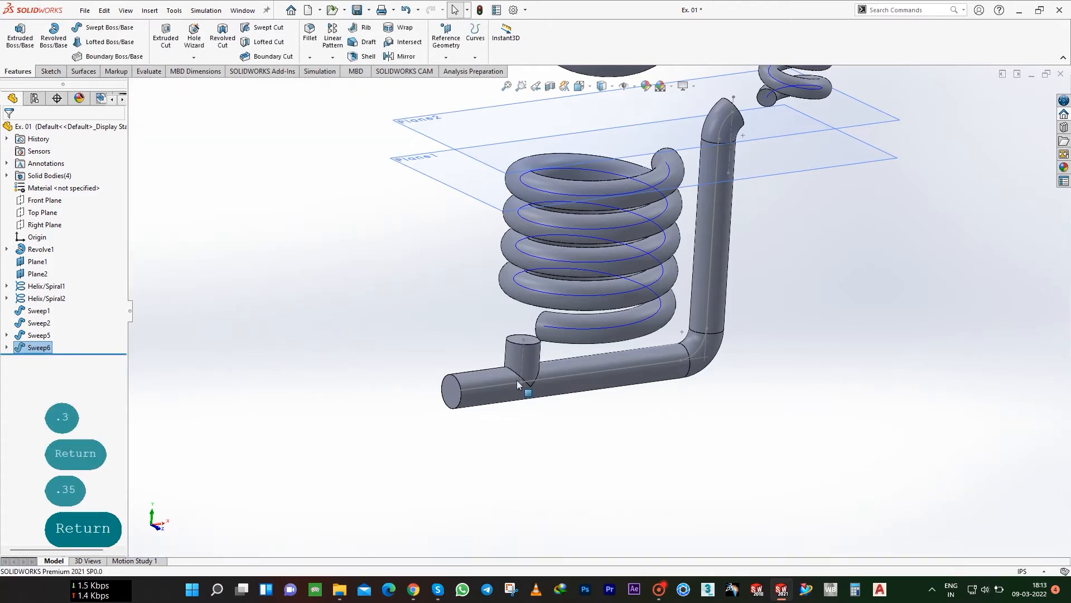
- Sketch a horizontal line on the Front Plane from inside the vessel, ending in a vertical line about 1.5 in long down toward the small coil
scroll(725, 236, down, 3)
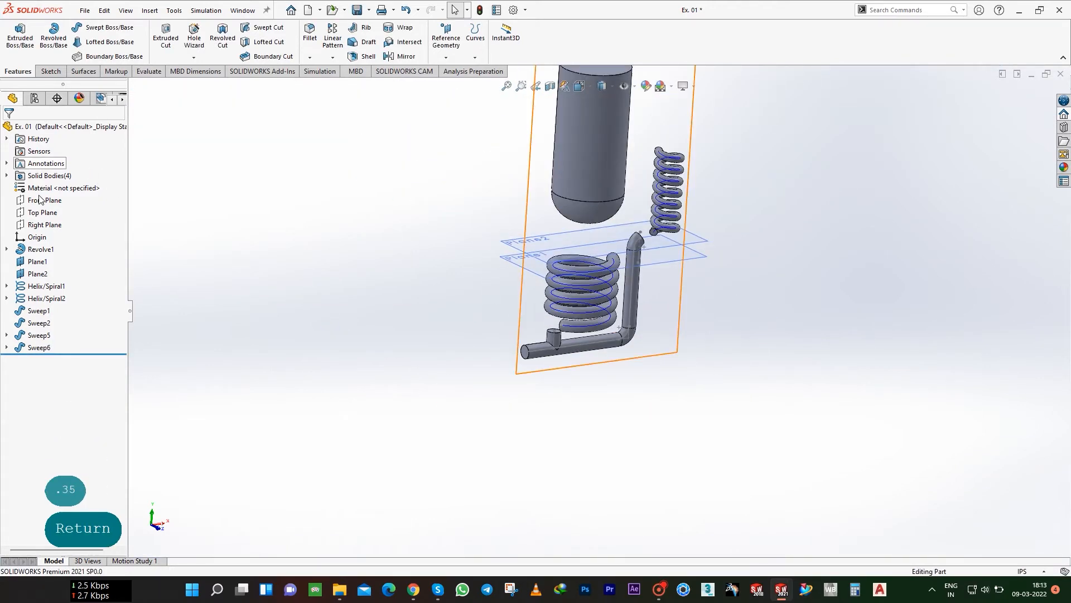
click(51, 70)
click(15, 40)
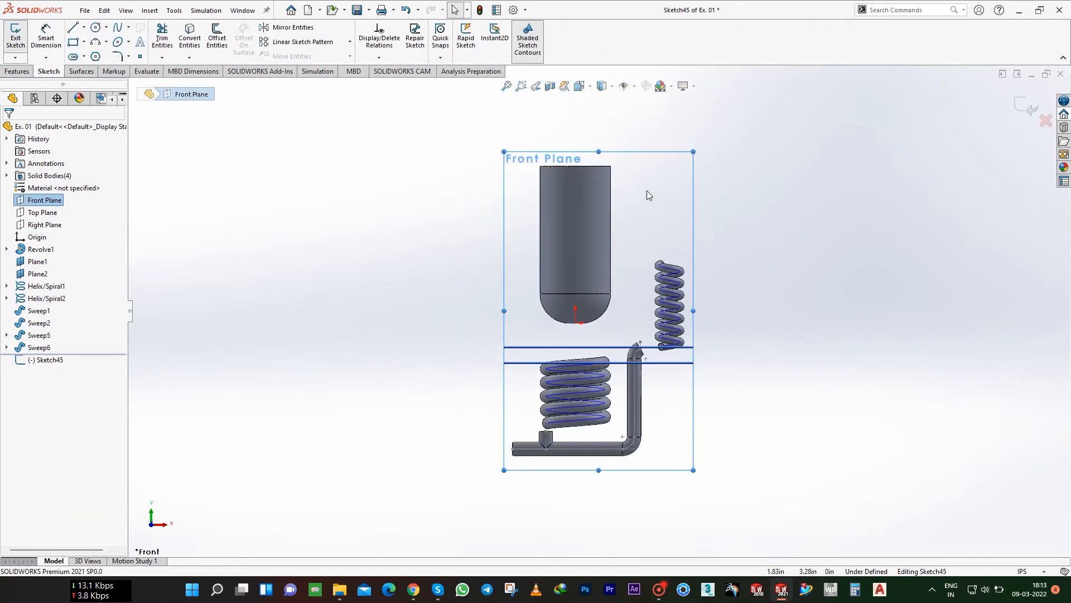
click(539, 214)
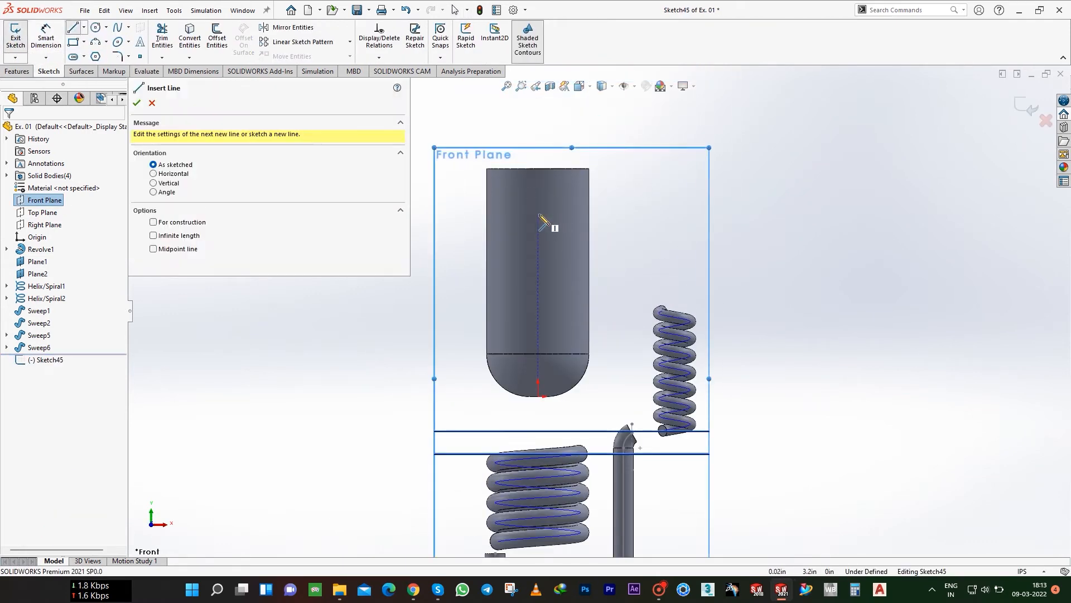
click(683, 214)
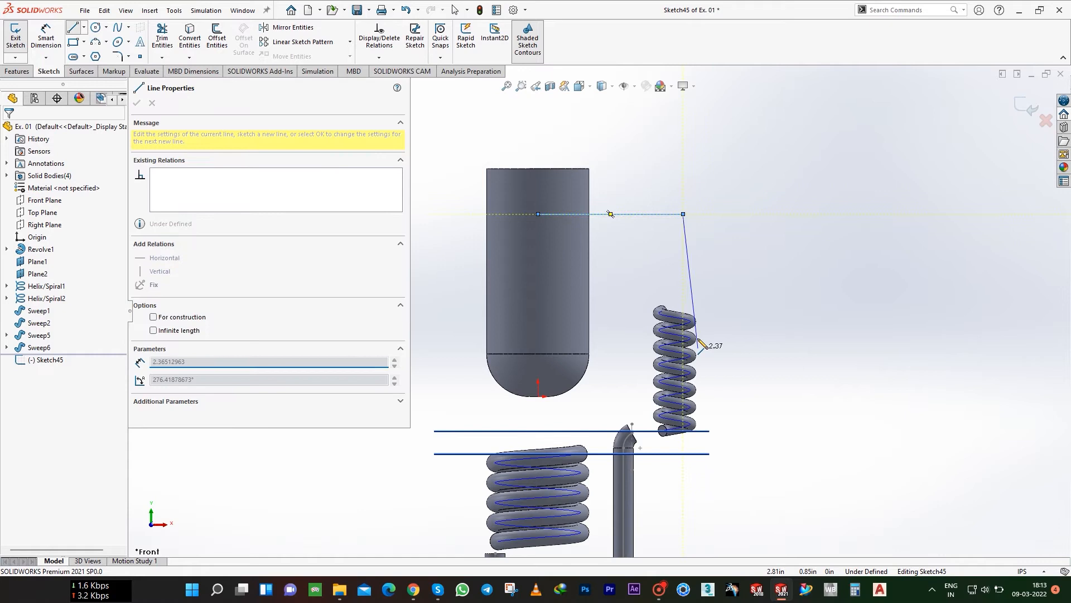
click(684, 300)
key(Escape)
key(Escape)
- Set the horizontal line's length to 2.5 in and its distance below the vessel's top edge to 1 in
click(46, 37)
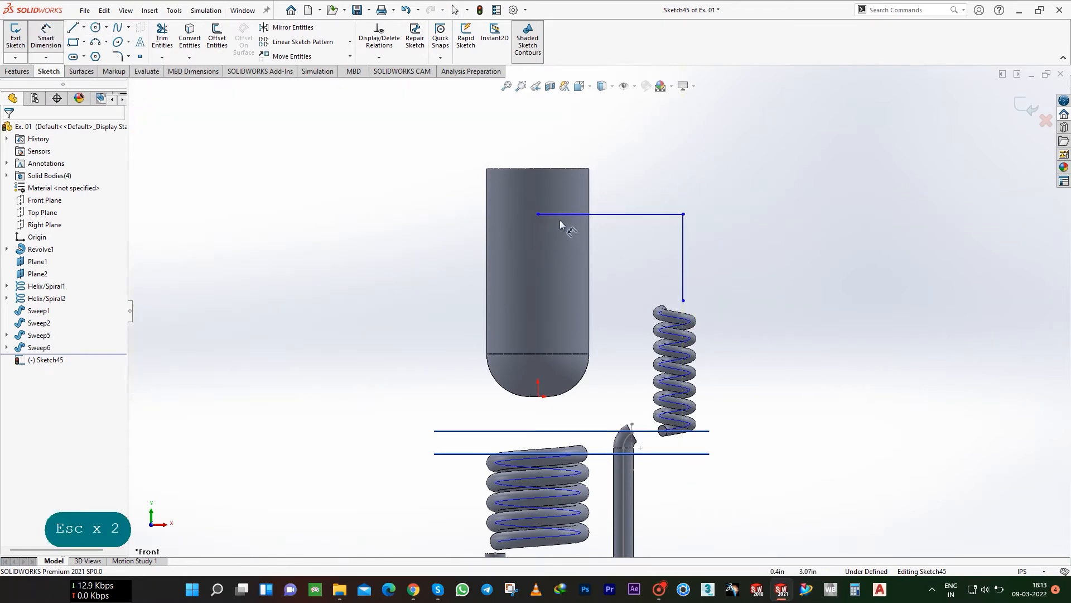
click(663, 161)
text(2.5)
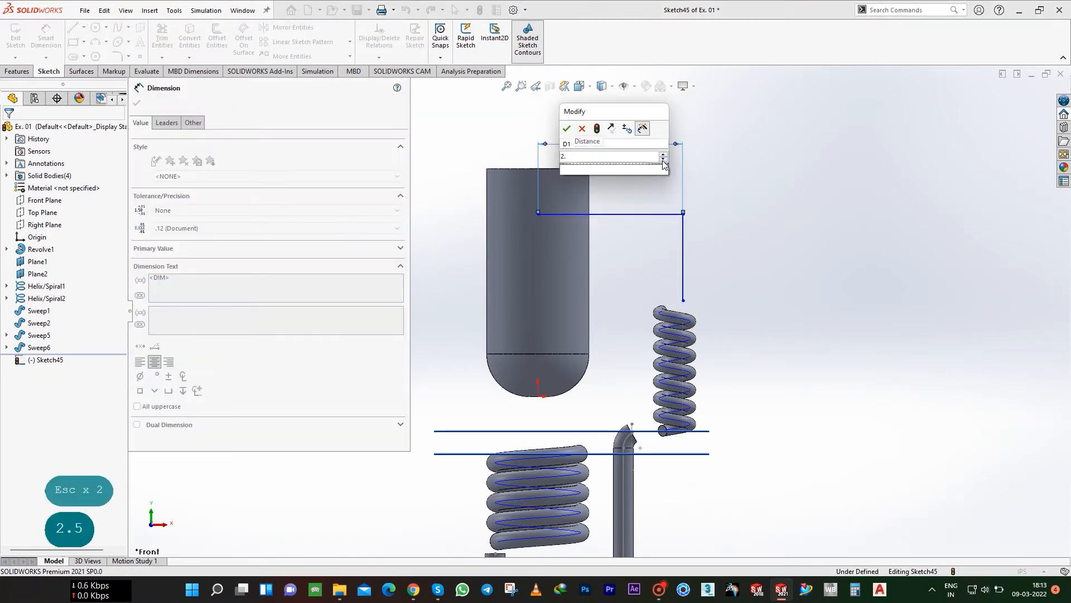
key(Return)
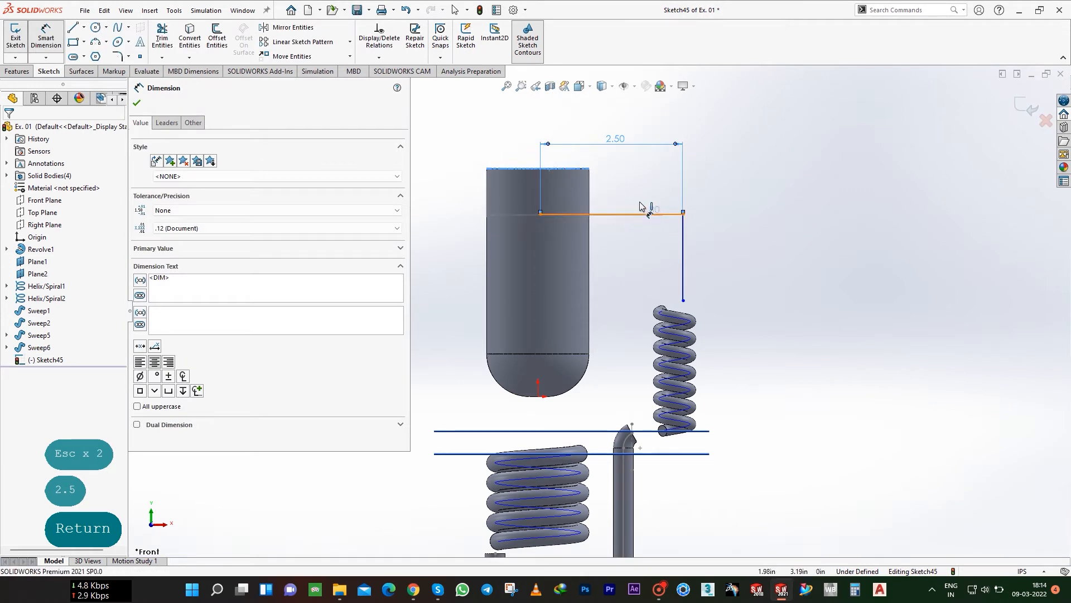
click(640, 210)
click(632, 203)
text(1)
key(Return)
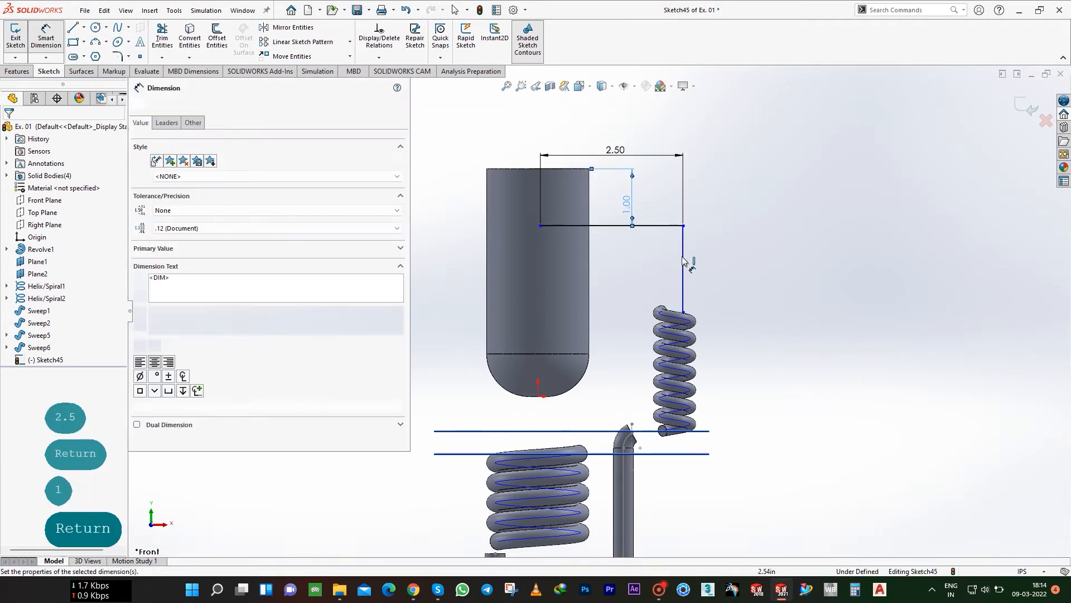
- Set the length of the vertical line above the small coil to 1.2 in
click(683, 261)
click(892, 267)
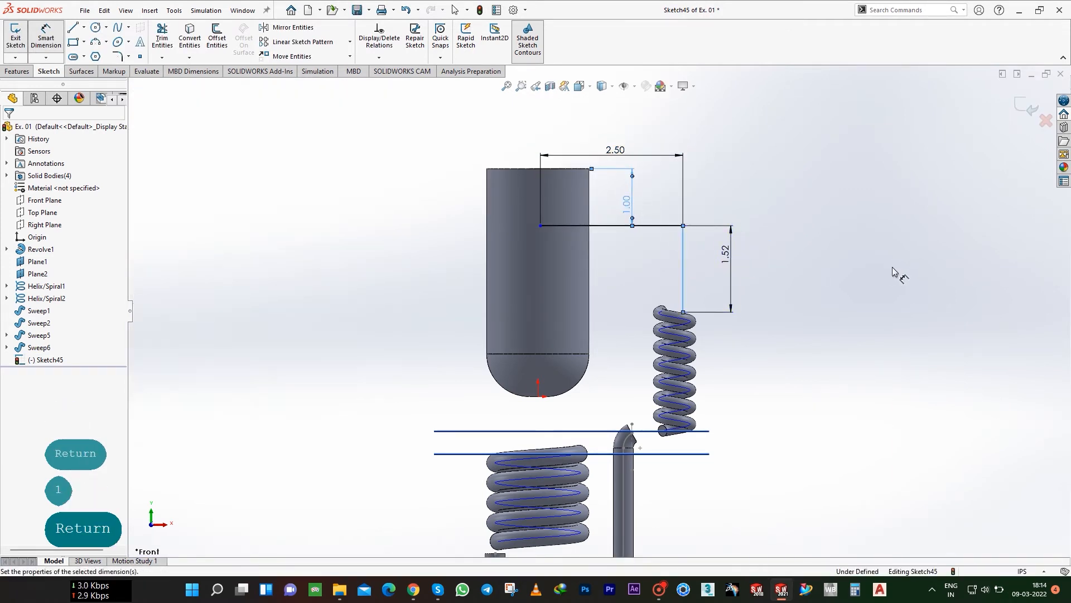
text(1.2)
key(Return)
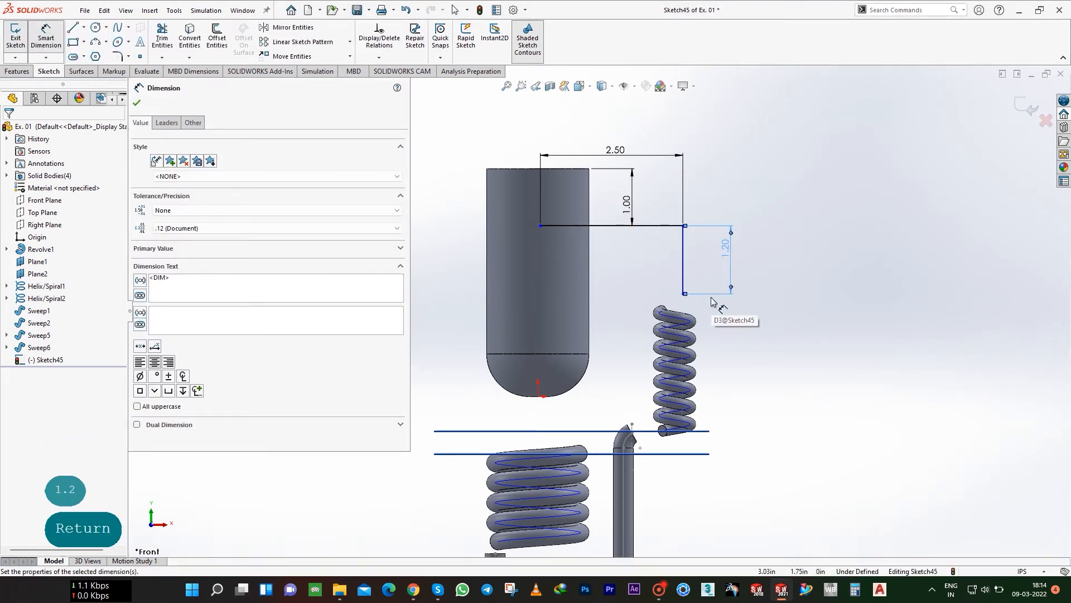
key(Escape)
key(Escape)
- Constrain the horizontal line's endpoint inside the vessel to lie on the Right Plane
click(540, 226)
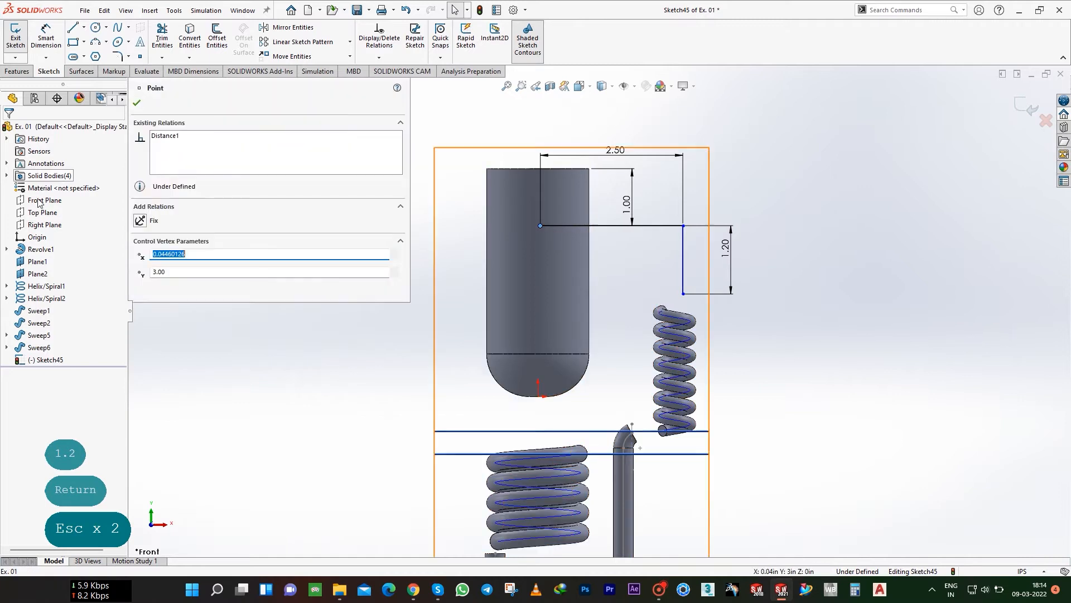
ctrl+click(44, 224)
click(159, 282)
click(886, 260)
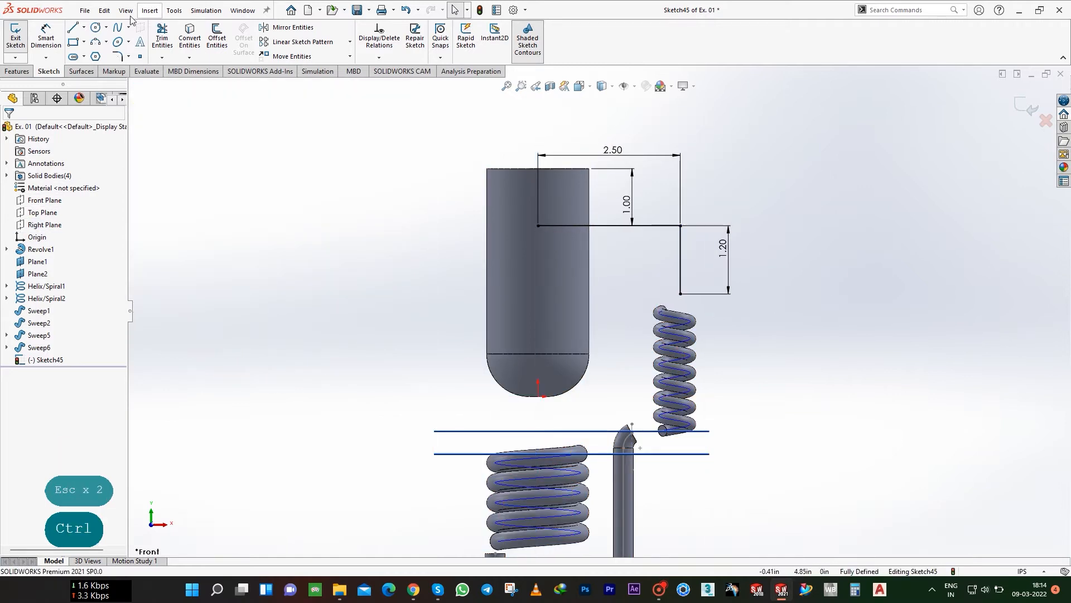
- Round the corner between the horizontal and vertical lines with a 0.5 in sketch fillet
click(117, 55)
click(679, 225)
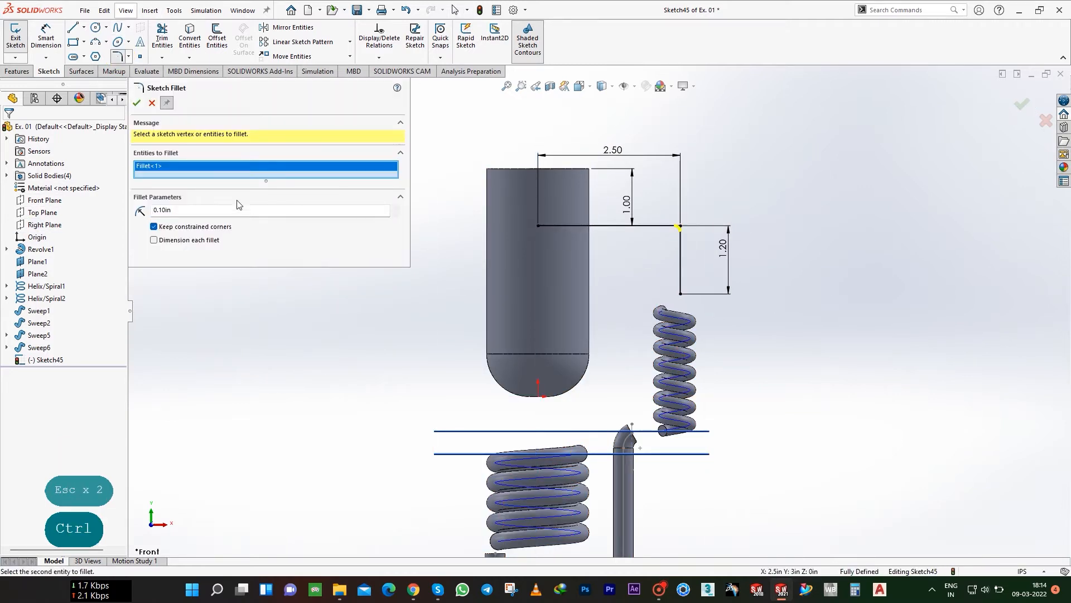
text(.5)
key(Return)
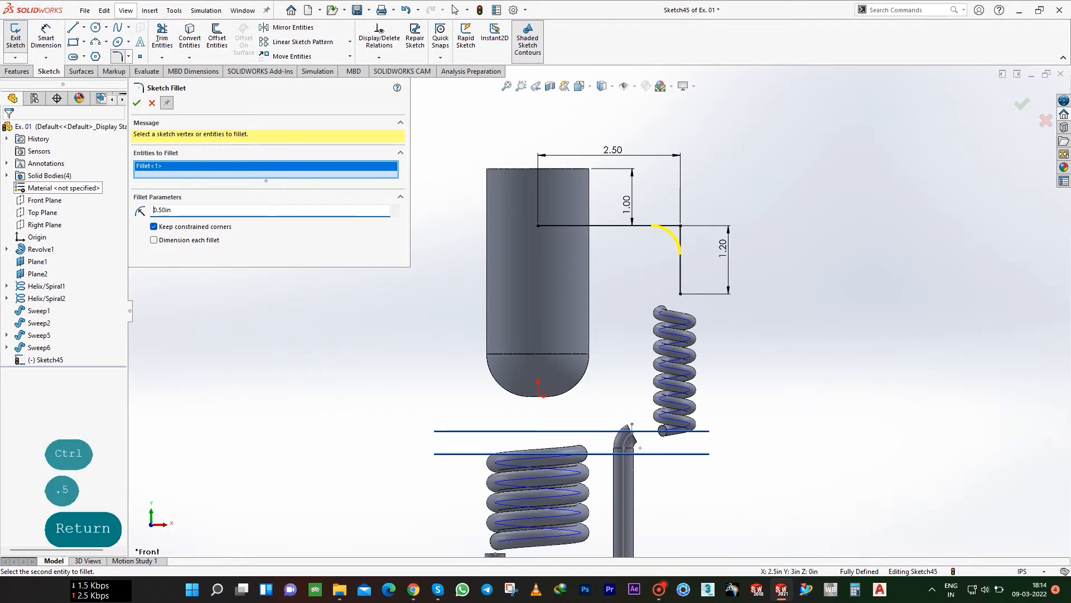
click(139, 103)
click(1022, 104)
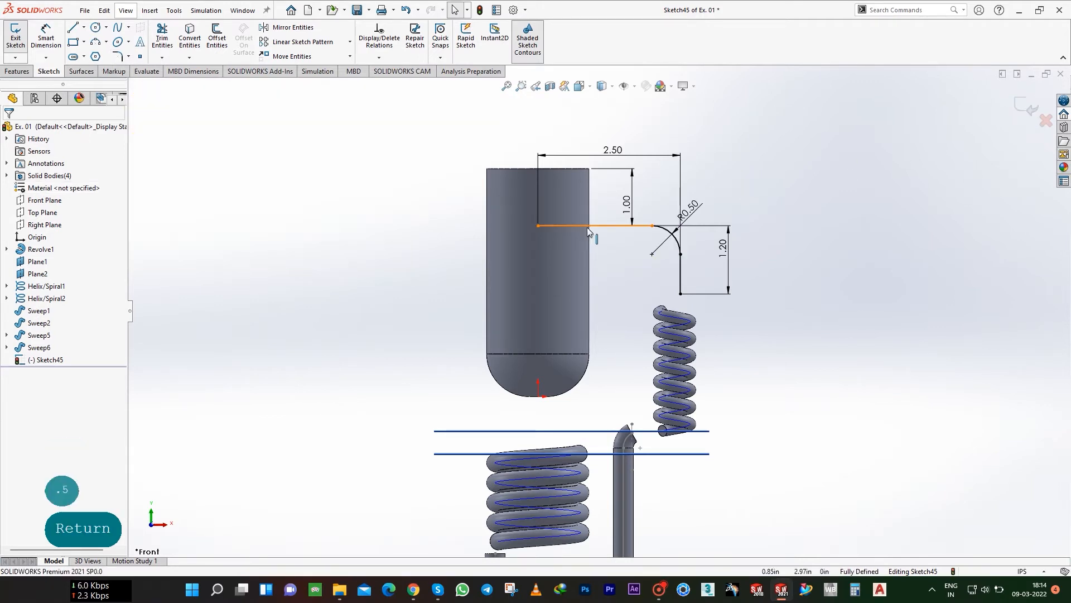
- Close the sketch and sweep a 0.3 in diameter circular profile along it to form the vessel's side outlet tube
middle_drag(698, 245, 785, 210)
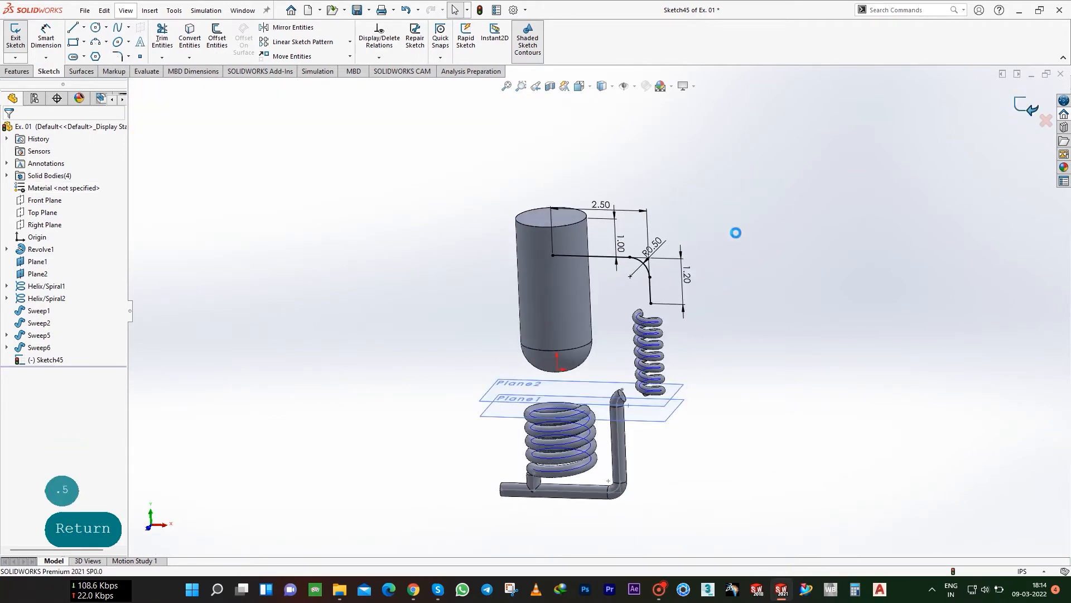
click(16, 71)
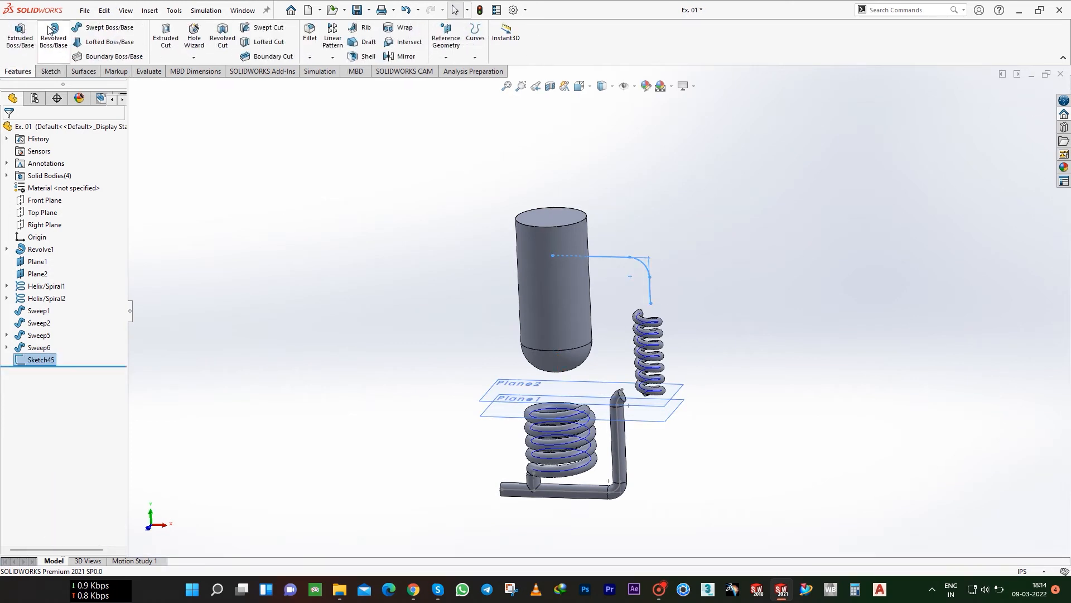
click(110, 27)
click(154, 145)
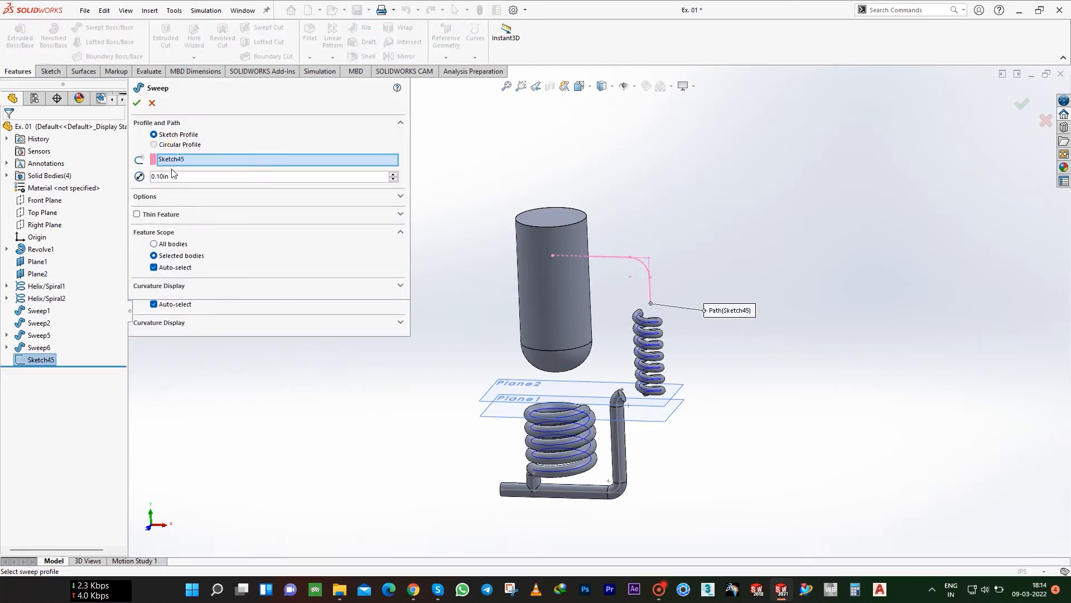
text(.3)
key(Return)
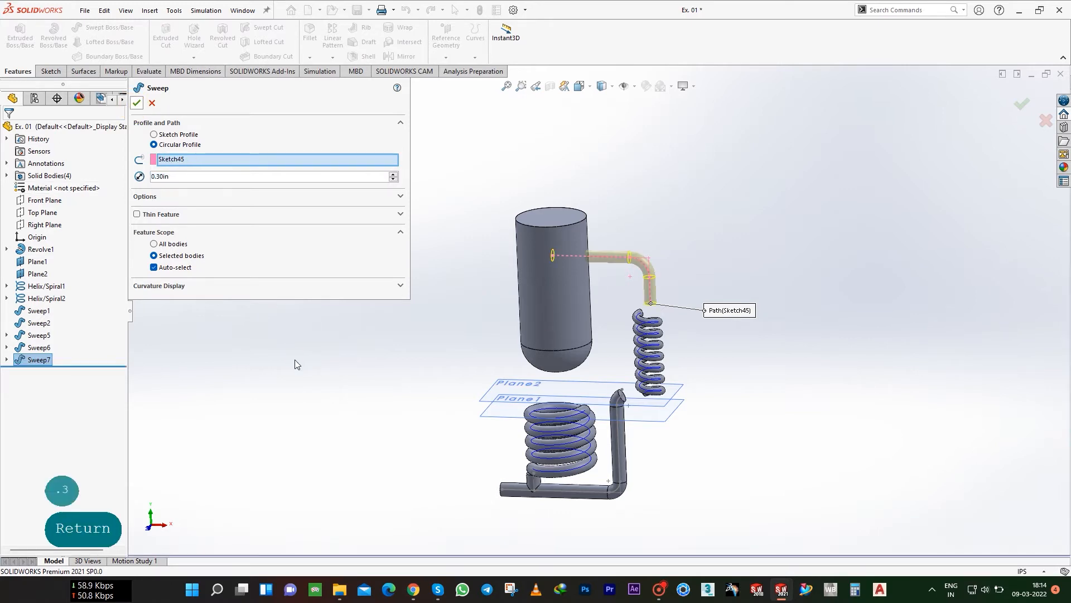
- On the Front Plane, sketch a three-point arc spanning about 1.26 in from inside the vessel's rounded bottom to Plane2 above the large coil
mouse_move(543, 296)
middle_down()
mouse_move(624, 299)
mouse_move(563, 378)
mouse_move(282, 346)
middle_up()
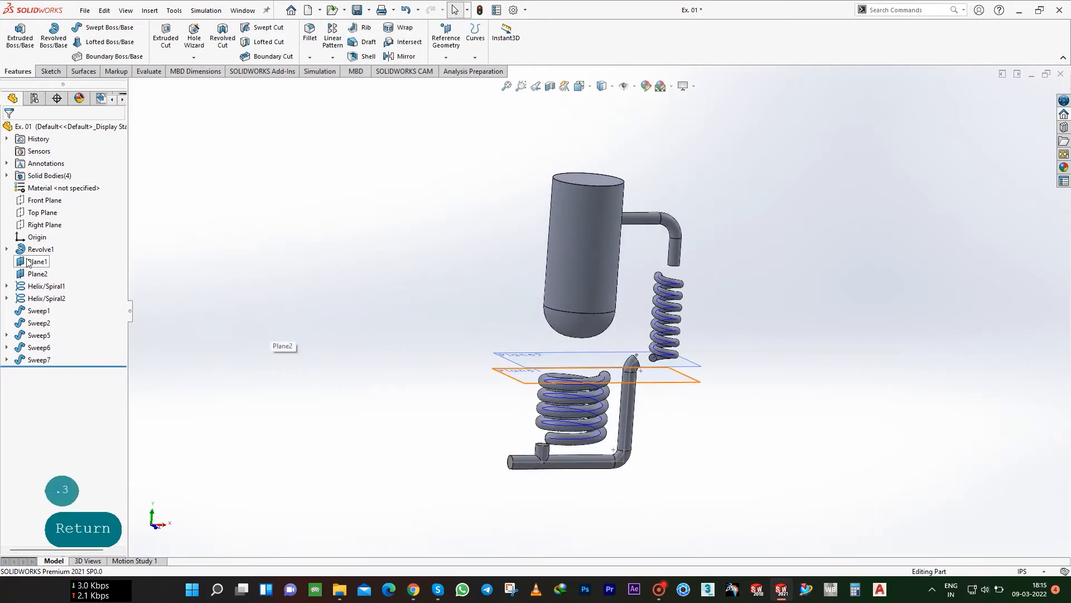
click(44, 199)
click(49, 71)
click(16, 35)
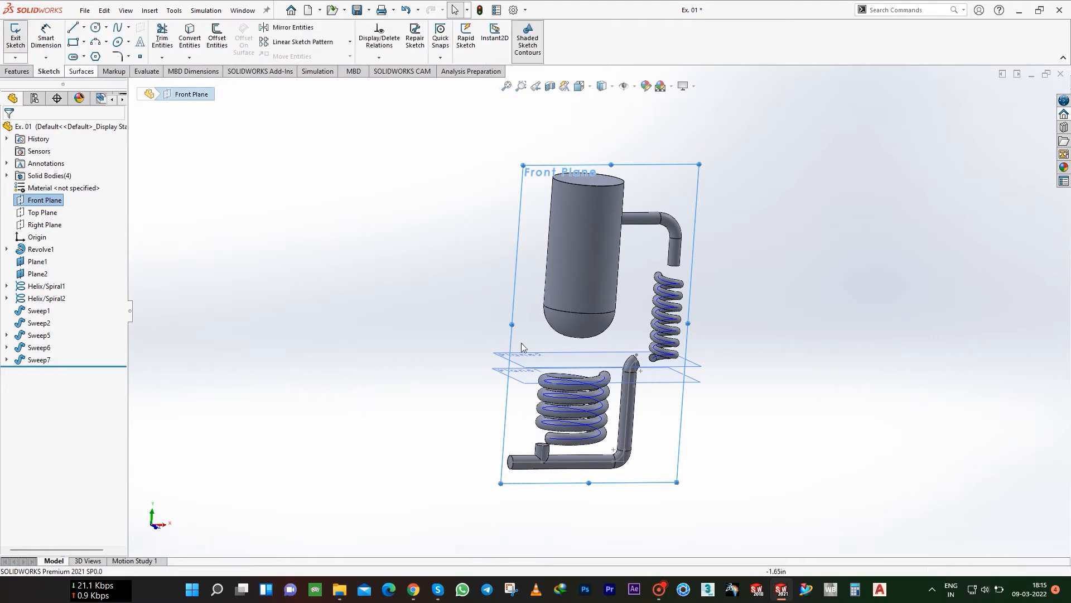
click(93, 42)
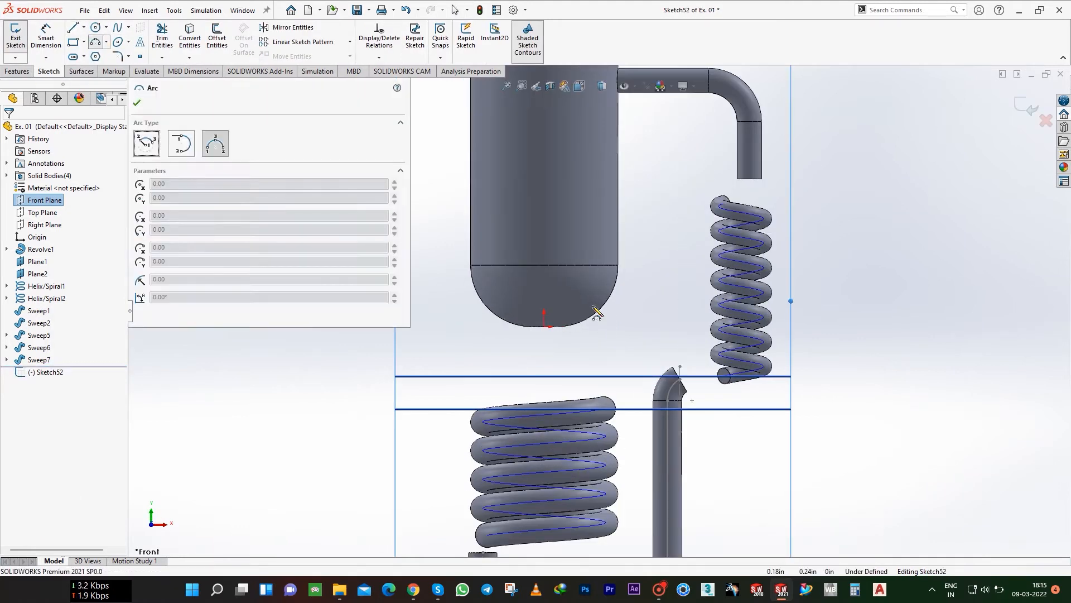
click(574, 278)
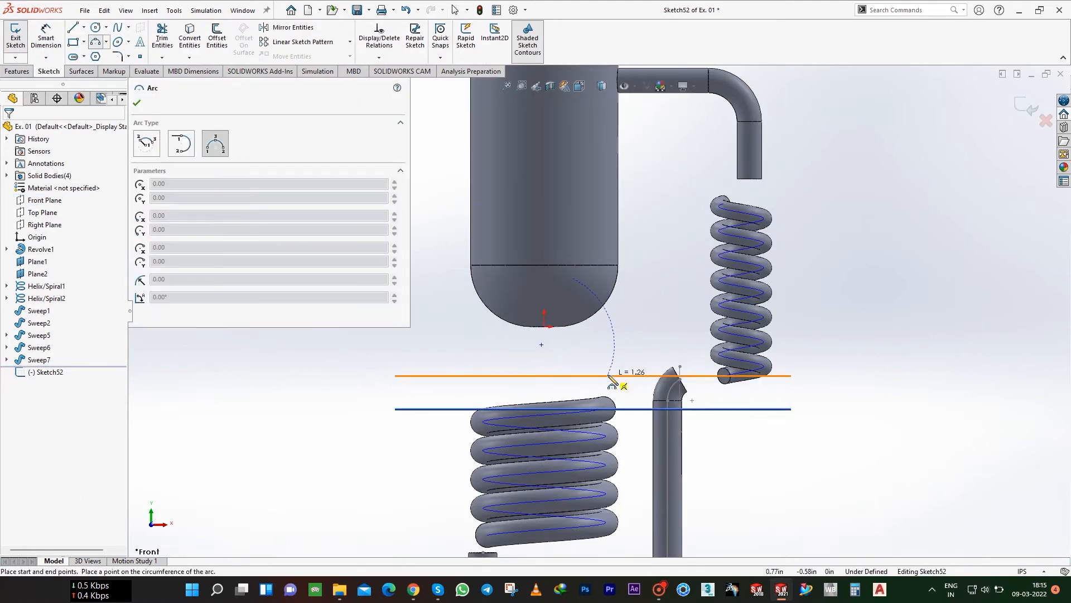
click(603, 346)
key(Escape)
key(Escape)
scroll(597, 377, down, 3)
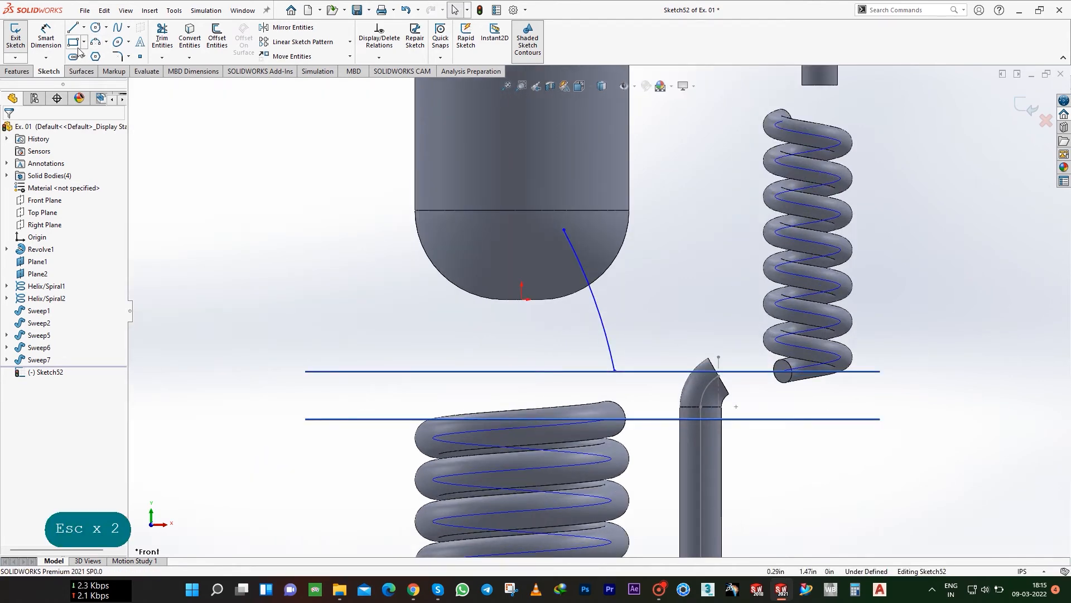
key(f)
- Constrain the arc's center point to lie on Plane2
click(418, 354)
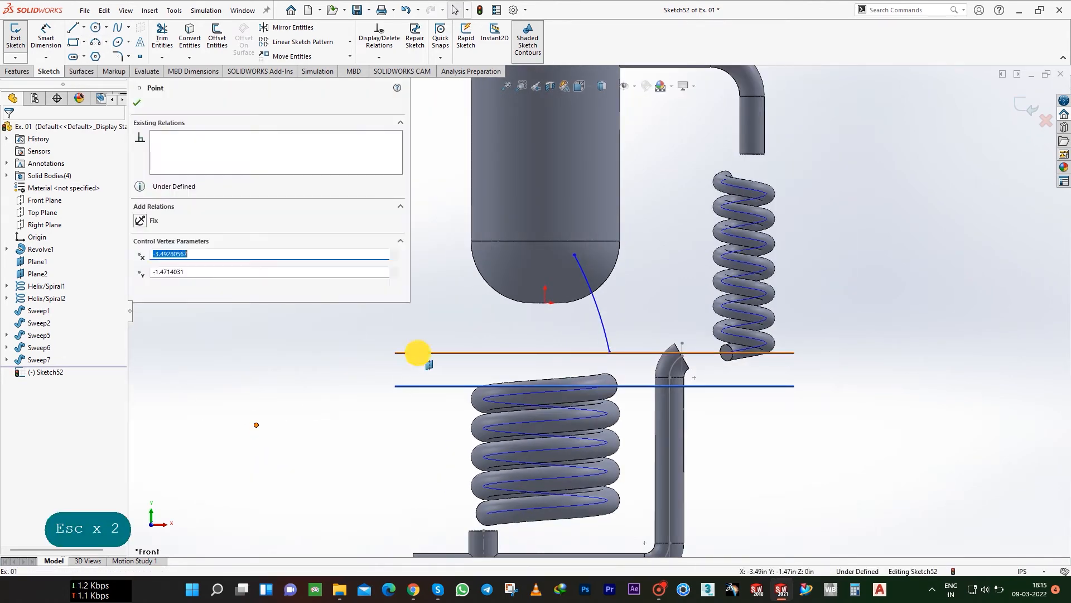
ctrl+click(256, 424)
click(156, 286)
click(575, 357)
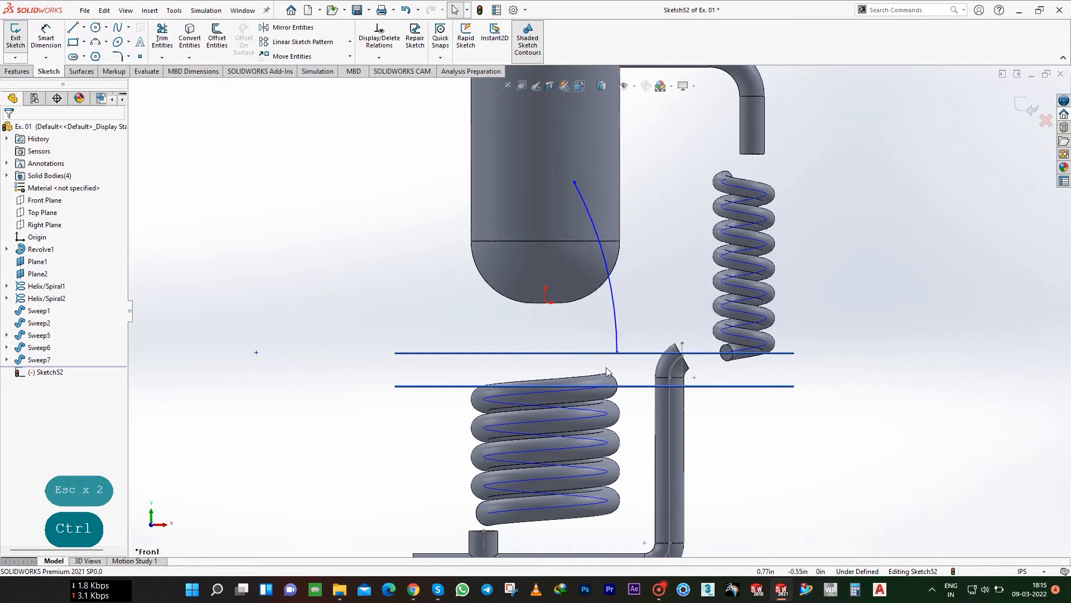
- Dimension the arc's radius, try a value of 1.5 in, and undo that value change
click(47, 35)
click(612, 294)
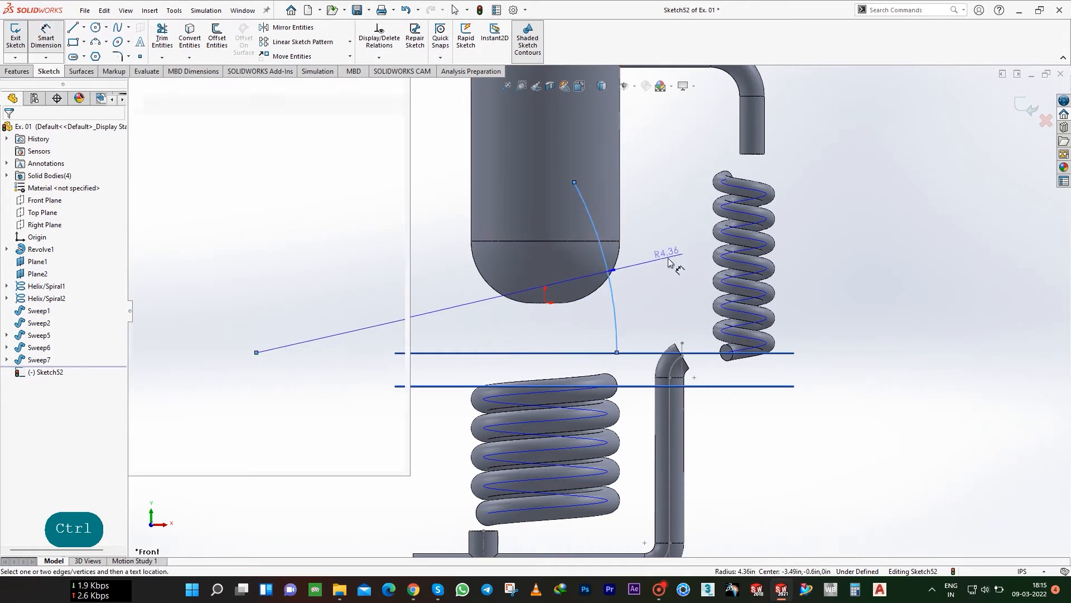
click(669, 257)
text(1.5)
key(Return)
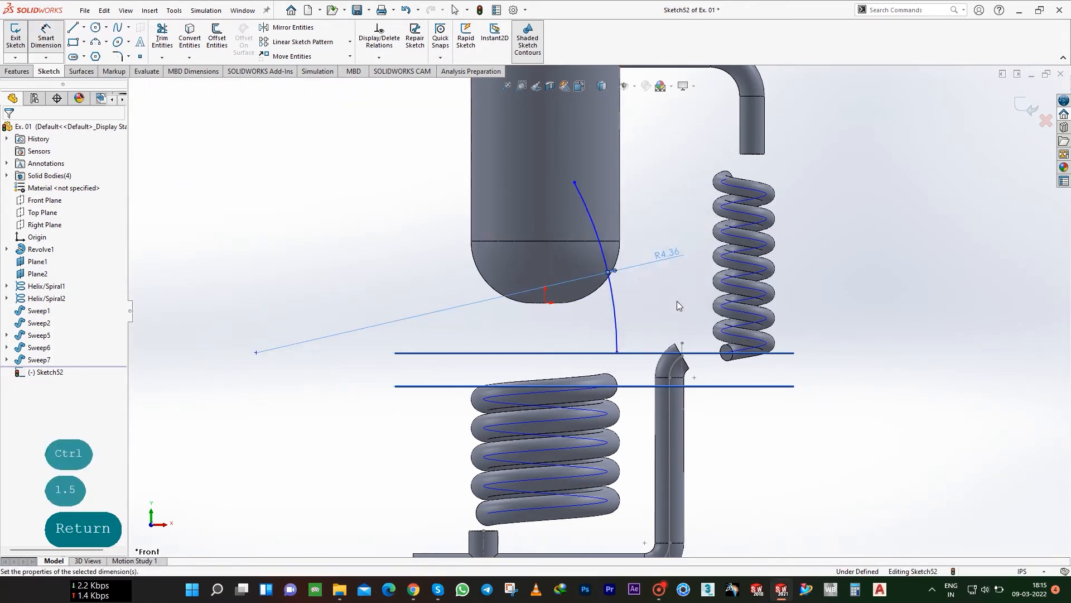
key(Escape)
key(ctrl+z)
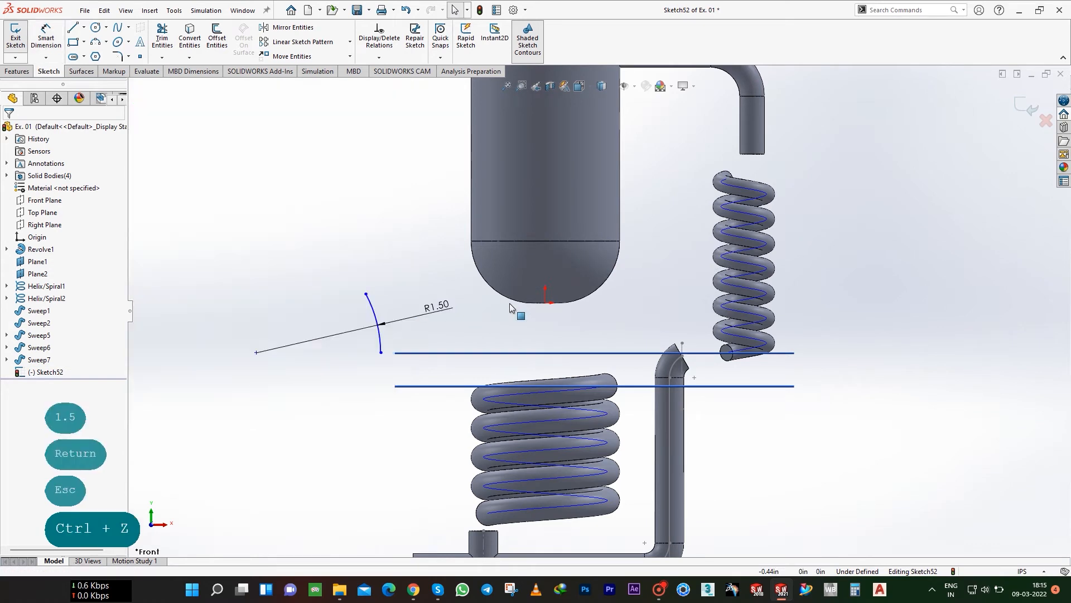
click(615, 352)
key(Escape)
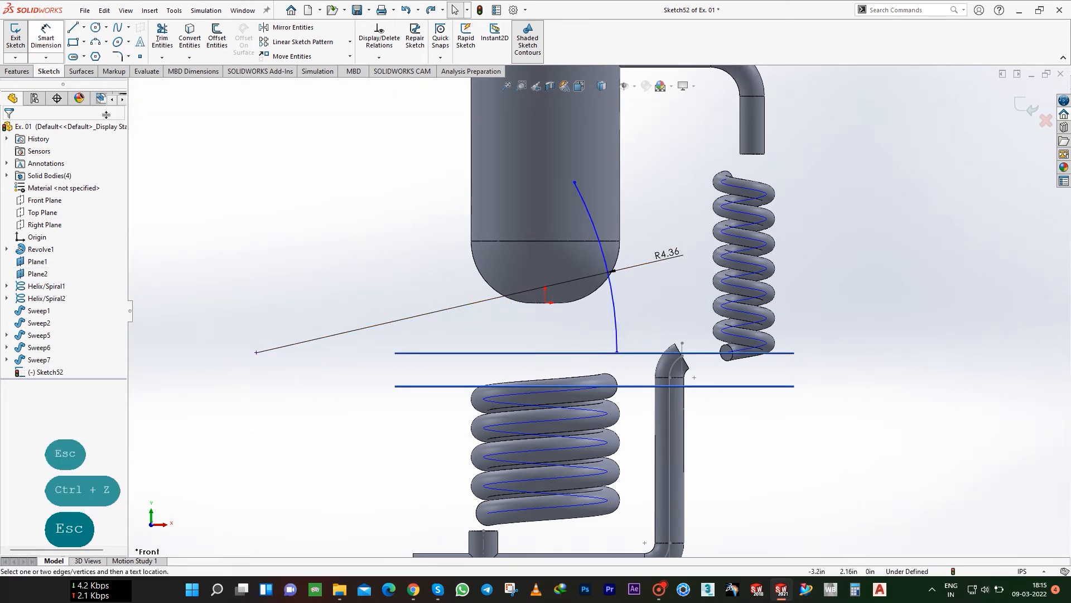
- Dimension the arc's lower endpoint 0.75 in from the Right Plane and set the arc's radius to 1.5 in
click(46, 36)
click(42, 225)
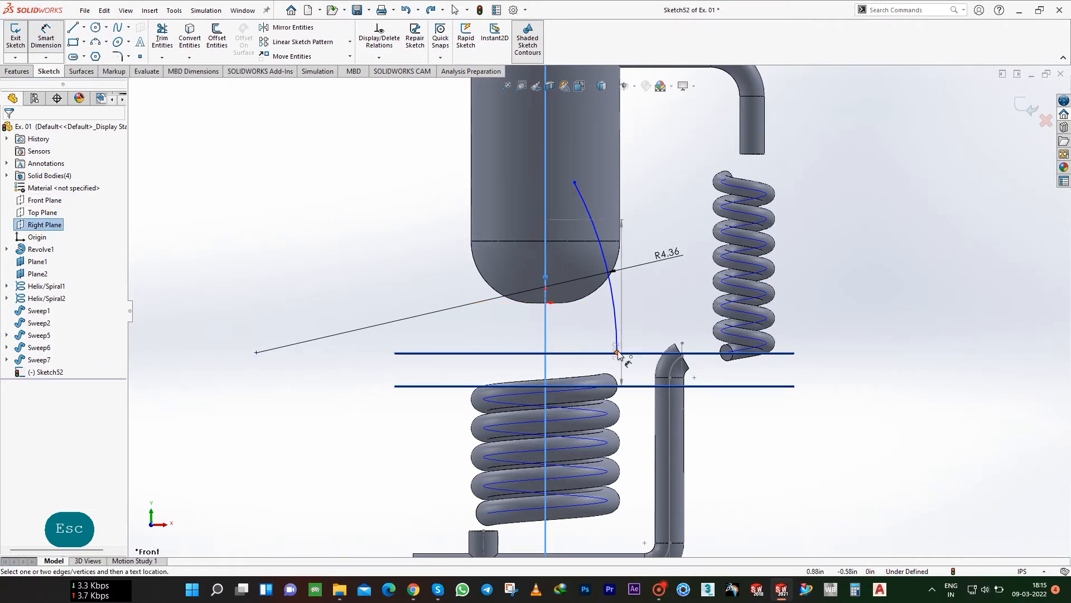
click(579, 334)
text(.75)
key(Return)
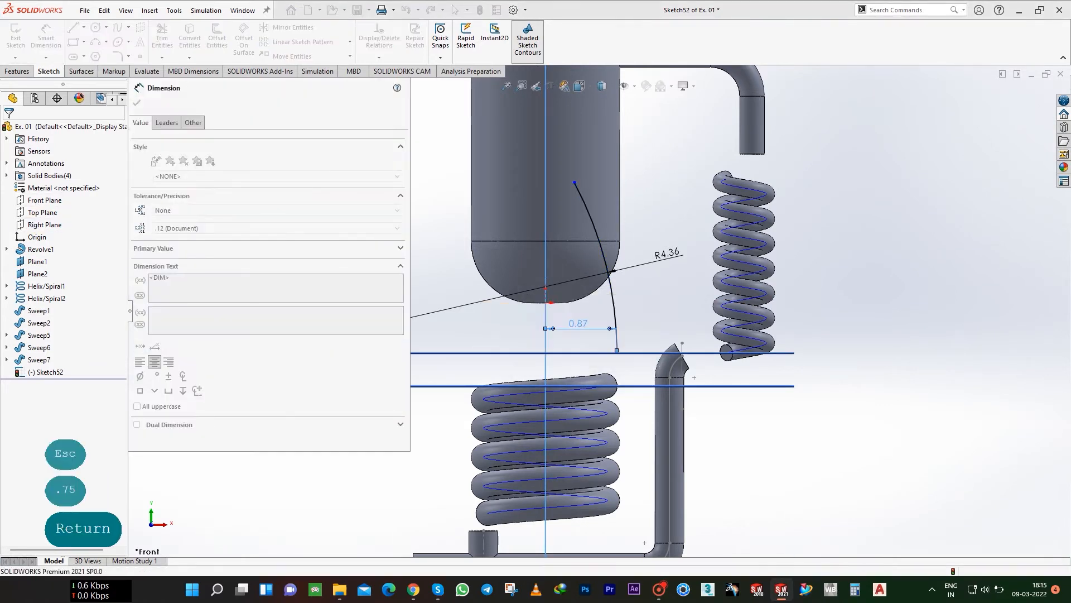
text(1.5)
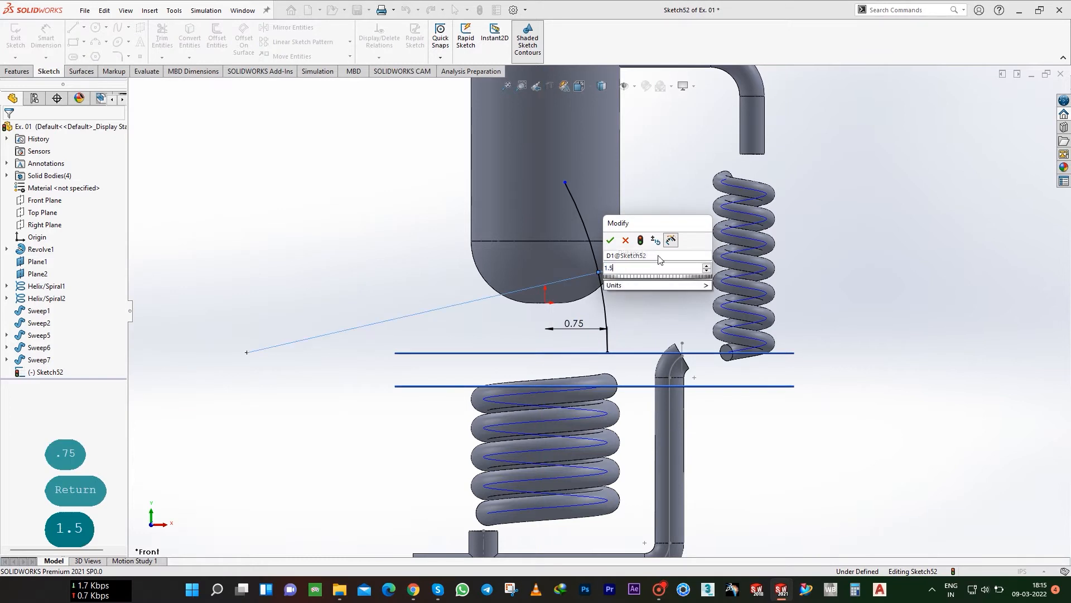
key(Return)
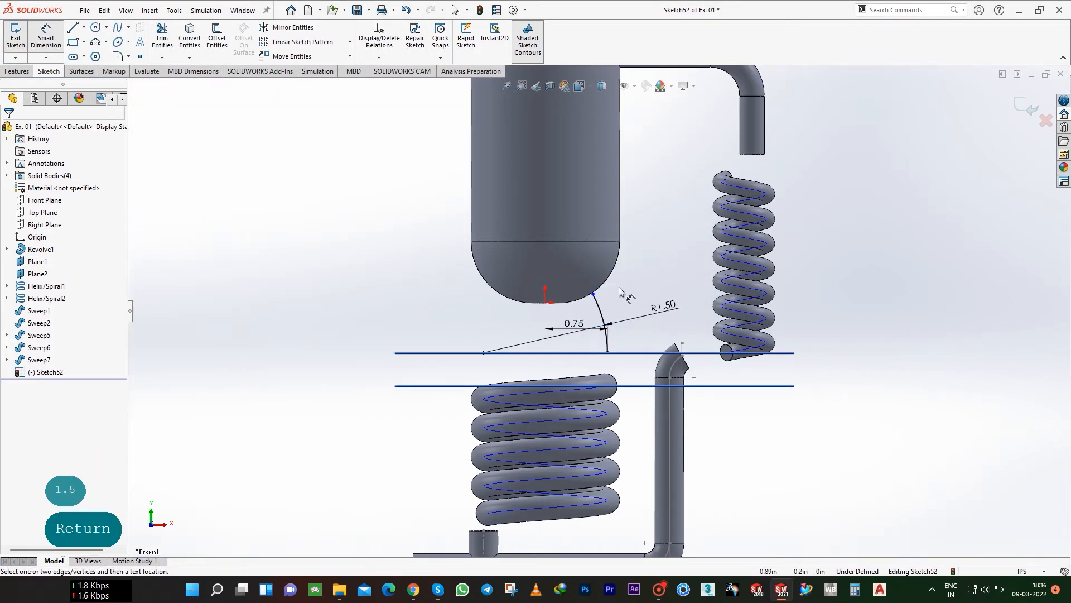
- Dimension the height of the arc's upper endpoint above Plane2, trying 0.8 in and settling on 0.9 in
click(593, 295)
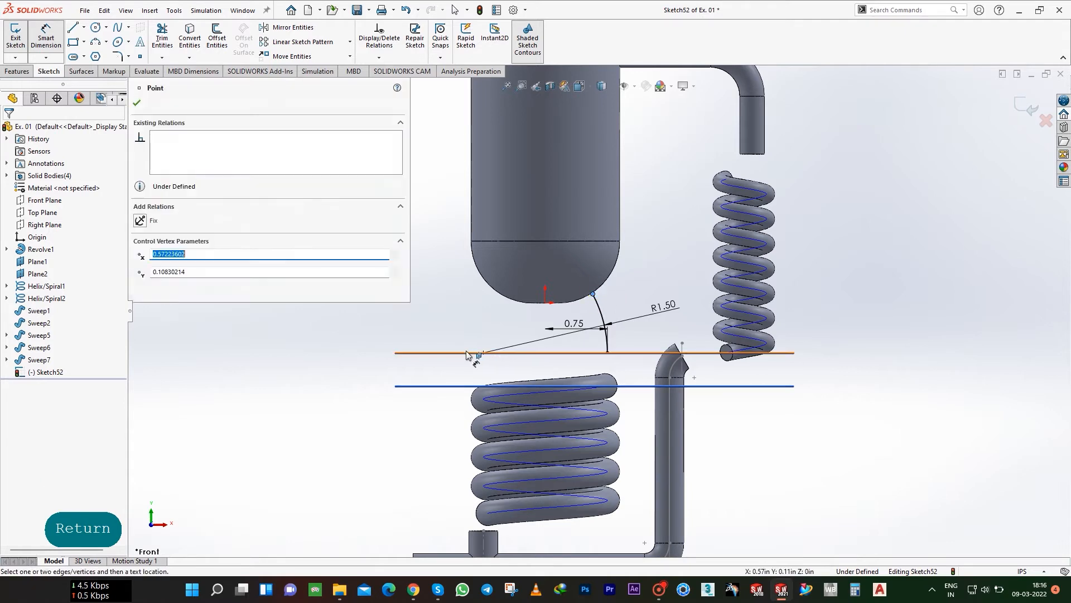
click(463, 353)
click(430, 324)
text(.8)
key(Return)
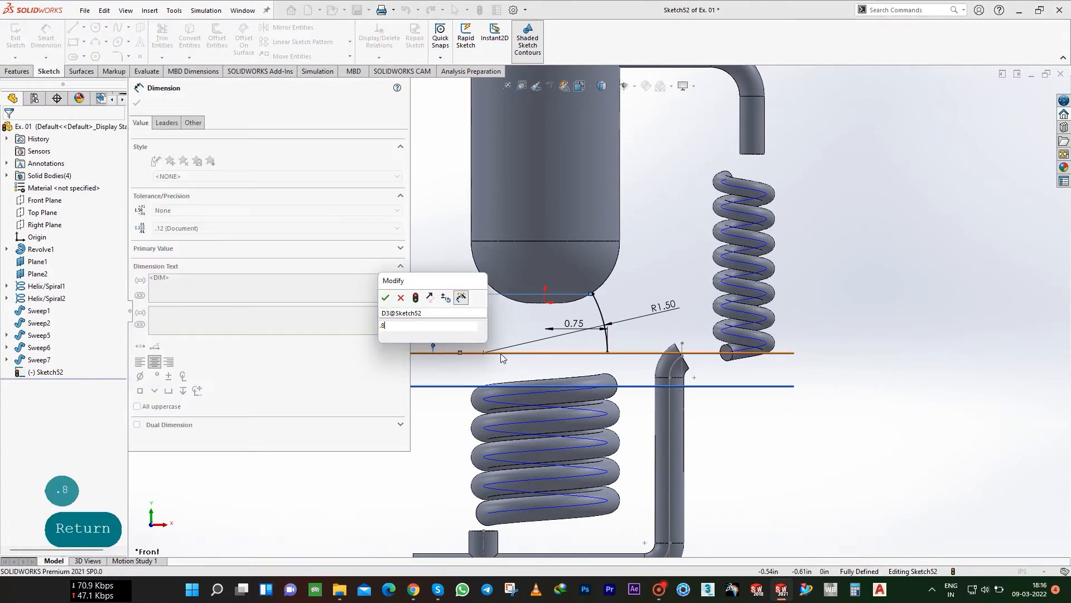
double_click(430, 310)
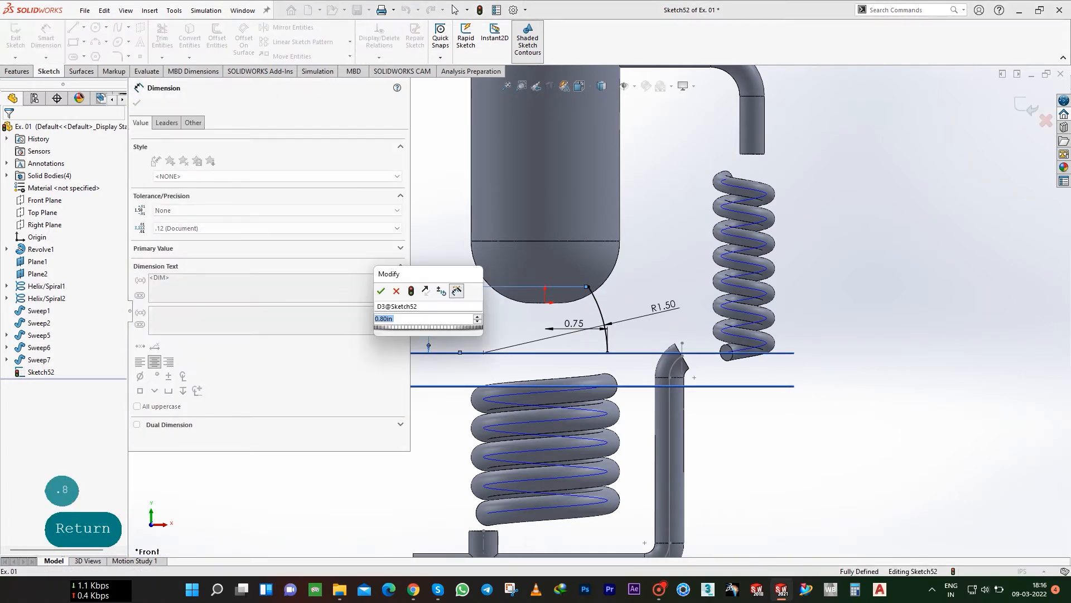
text(.9)
key(Return)
key(Escape)
- Close the sketch and sweep a 0.3 in diameter circular profile along the arc to form the vessel's bottom outlet tube
scroll(599, 311, up, 2)
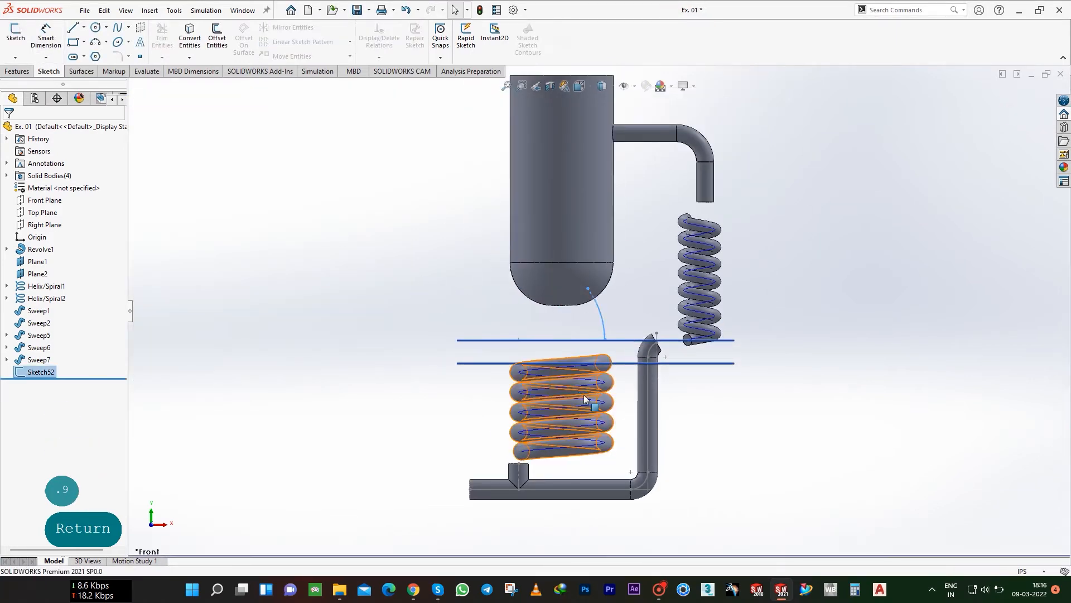
scroll(581, 398, up, 1)
middle_drag(476, 224, 474, 244)
click(18, 70)
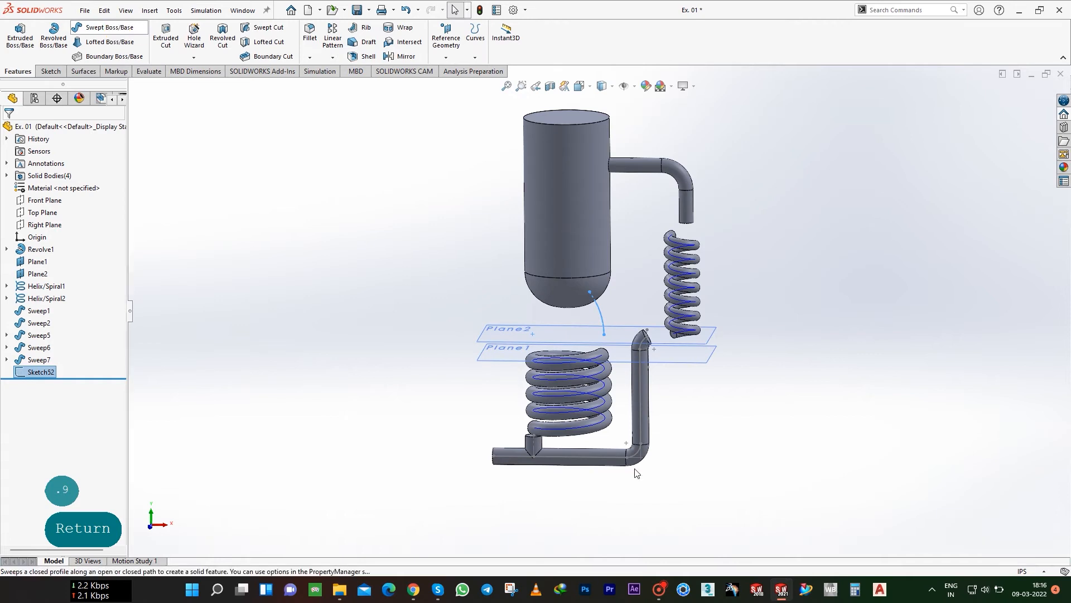
scroll(654, 340, down, 2)
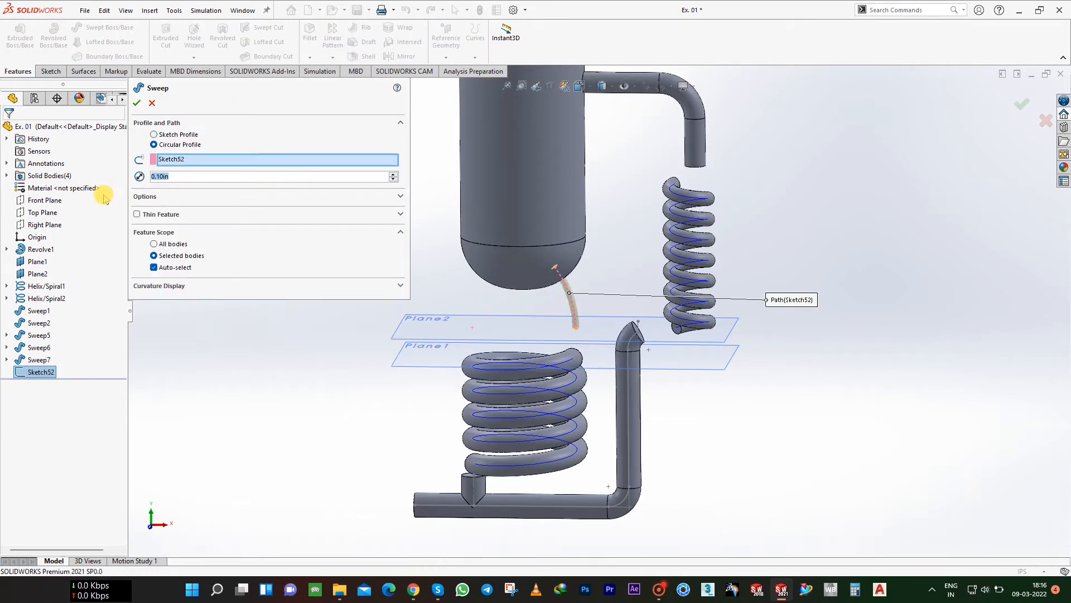
text(.3)
key(Return)
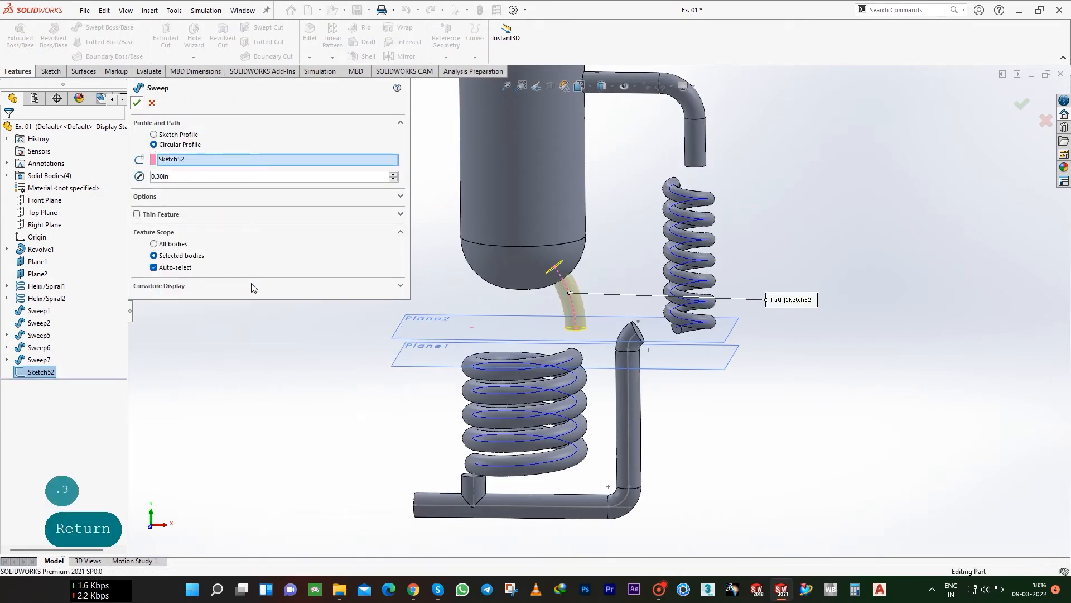
scroll(584, 357, down, 3)
middle_drag(562, 385, 665, 433)
scroll(557, 288, down, 3)
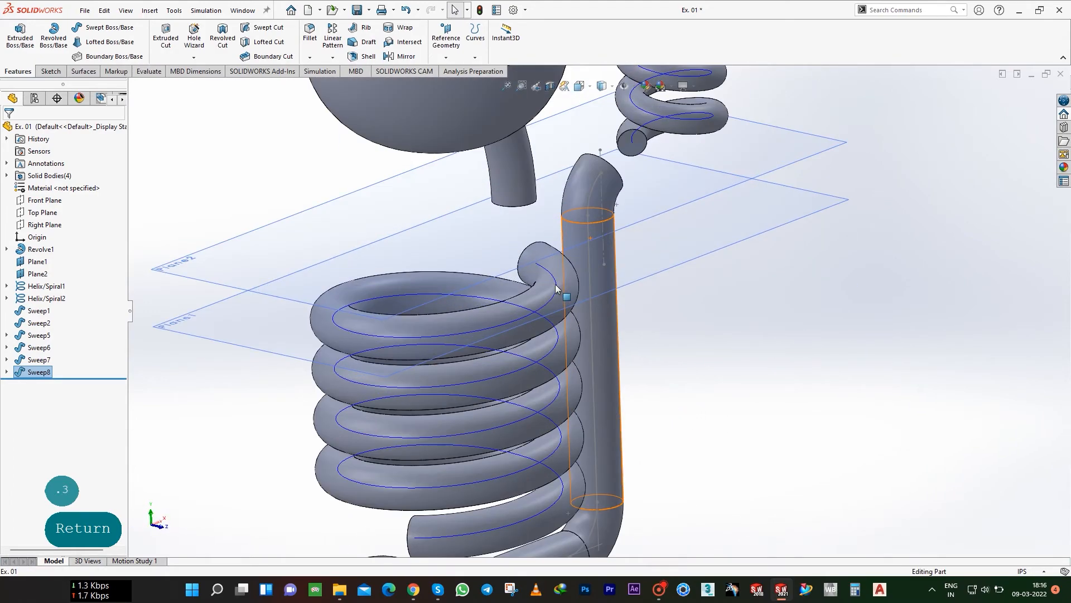
middle_drag(557, 288, 580, 310)
scroll(580, 311, up, 4)
click(506, 86)
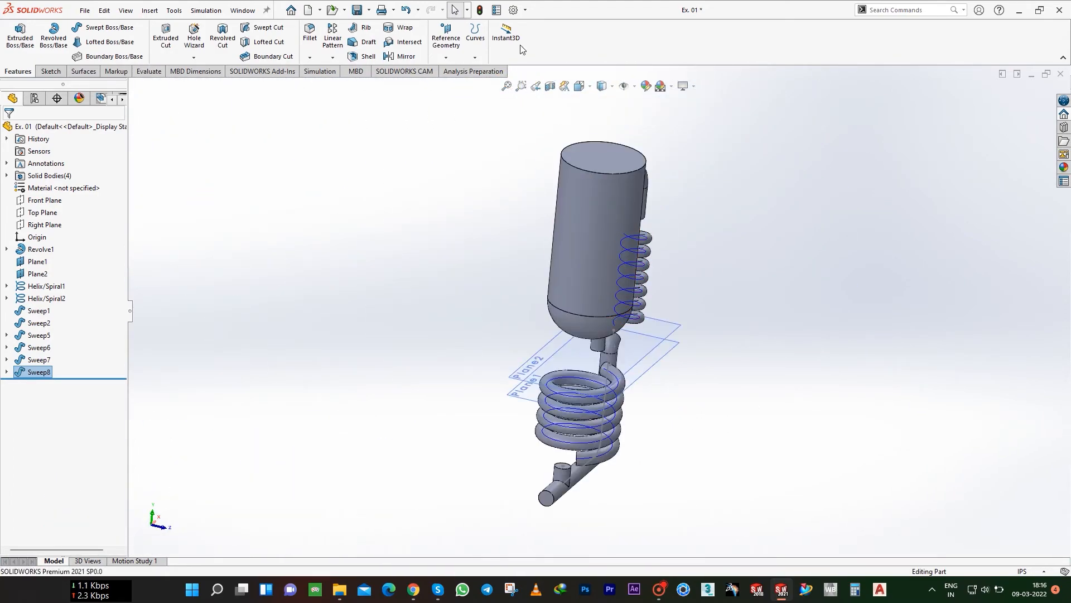
key(ctrl+7)
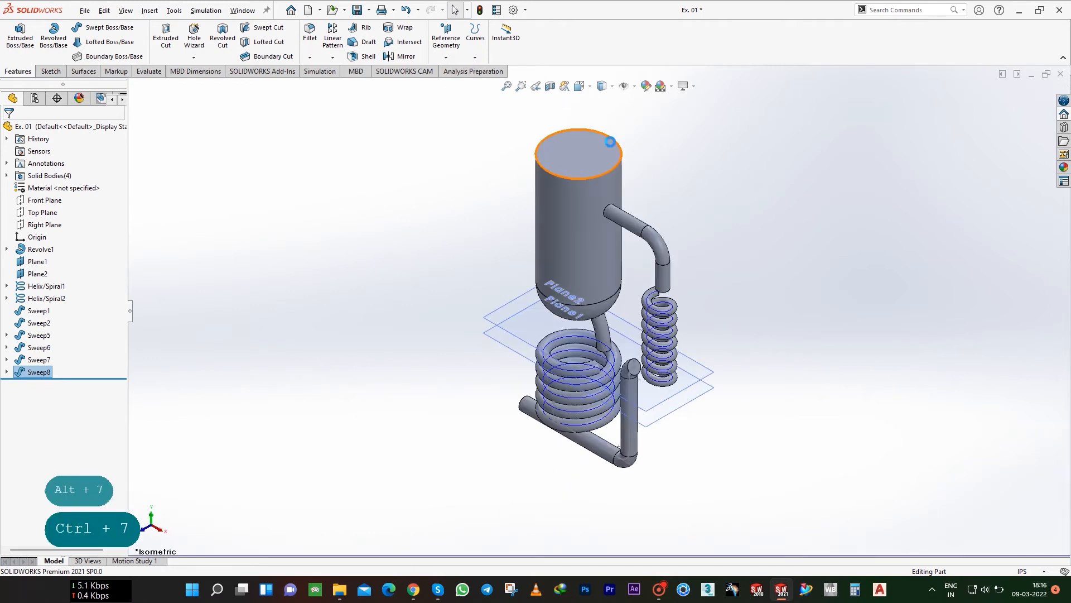
click(659, 589)
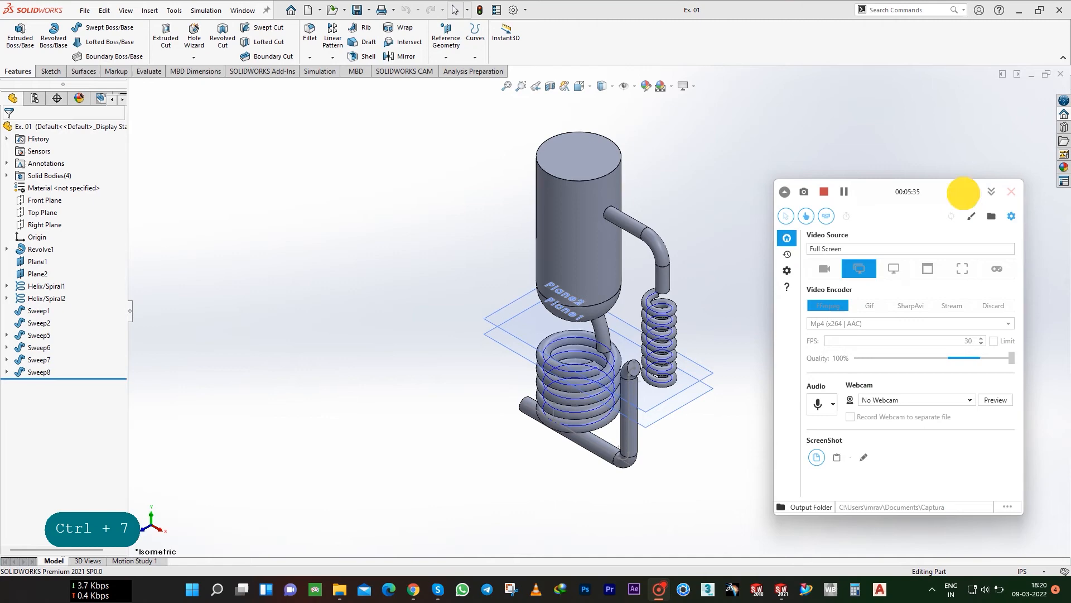
click(964, 193)
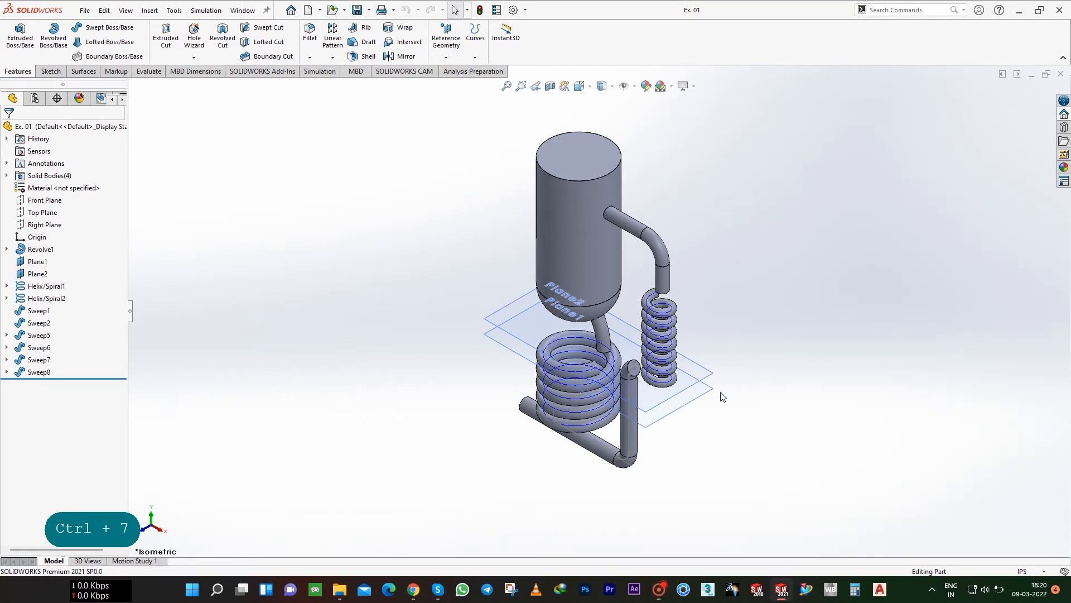
- Start a loft using the lower end edge of the vessel's curved bottom tube and the upper end edge of the large coil as profiles
scroll(515, 469, down, 1)
middle_drag(514, 467, 626, 365)
scroll(624, 366, down, 4)
key(ctrl+7)
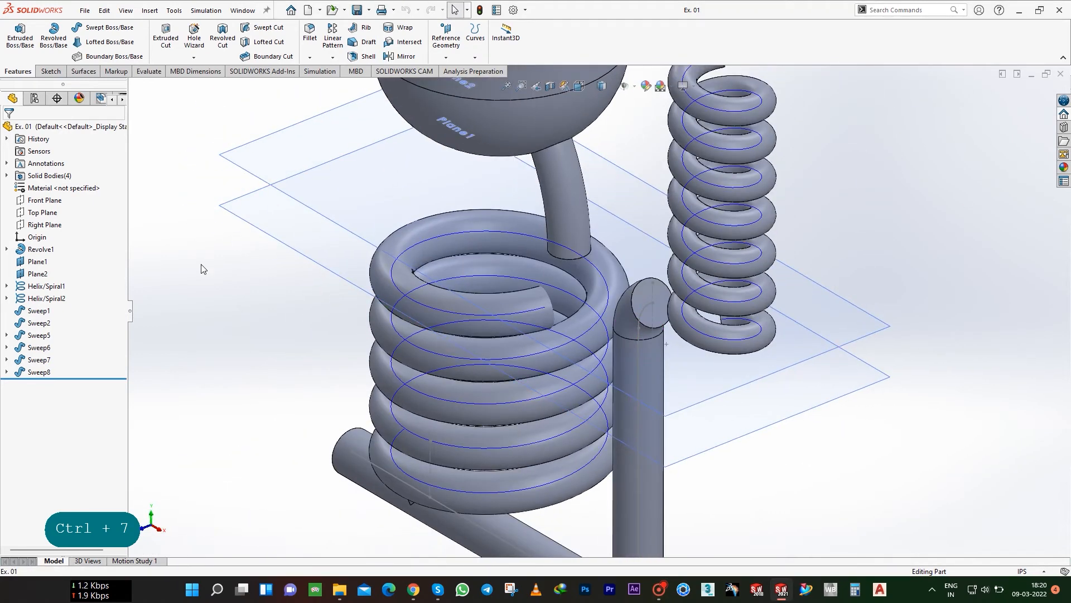
click(103, 41)
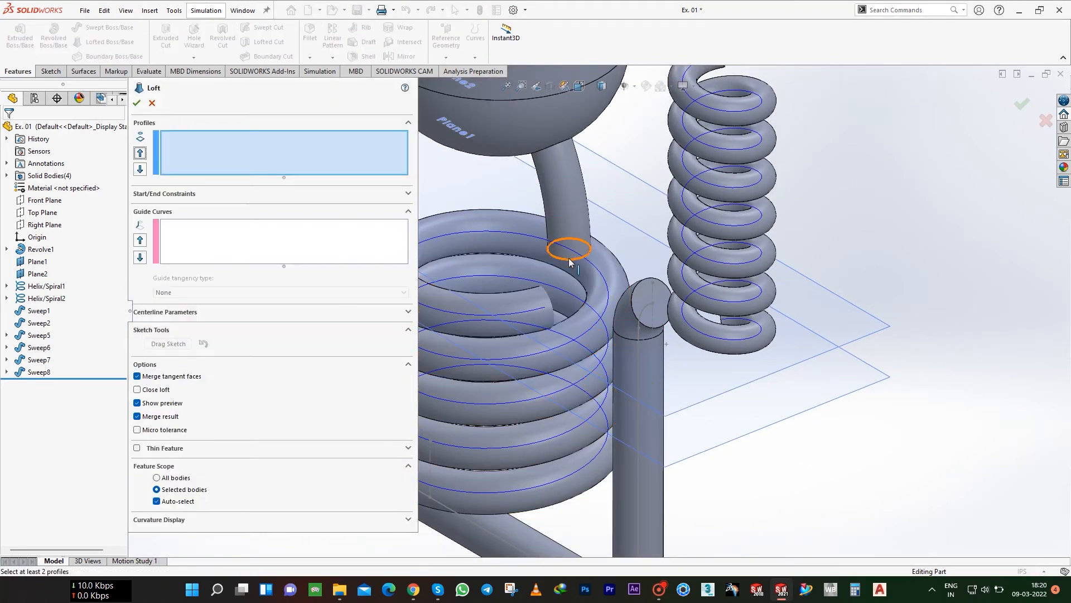
click(570, 258)
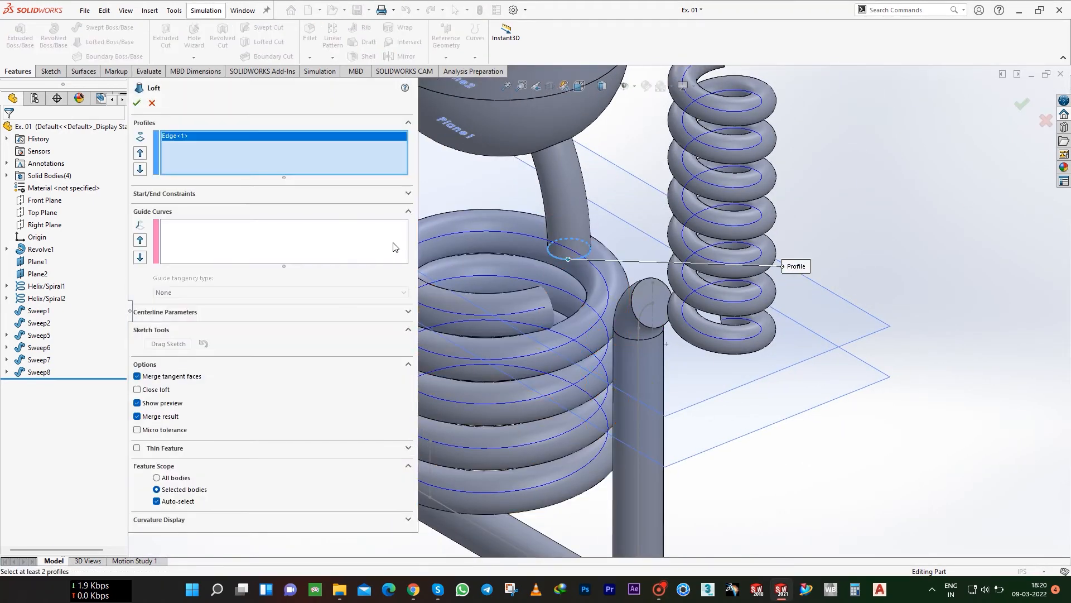
click(546, 300)
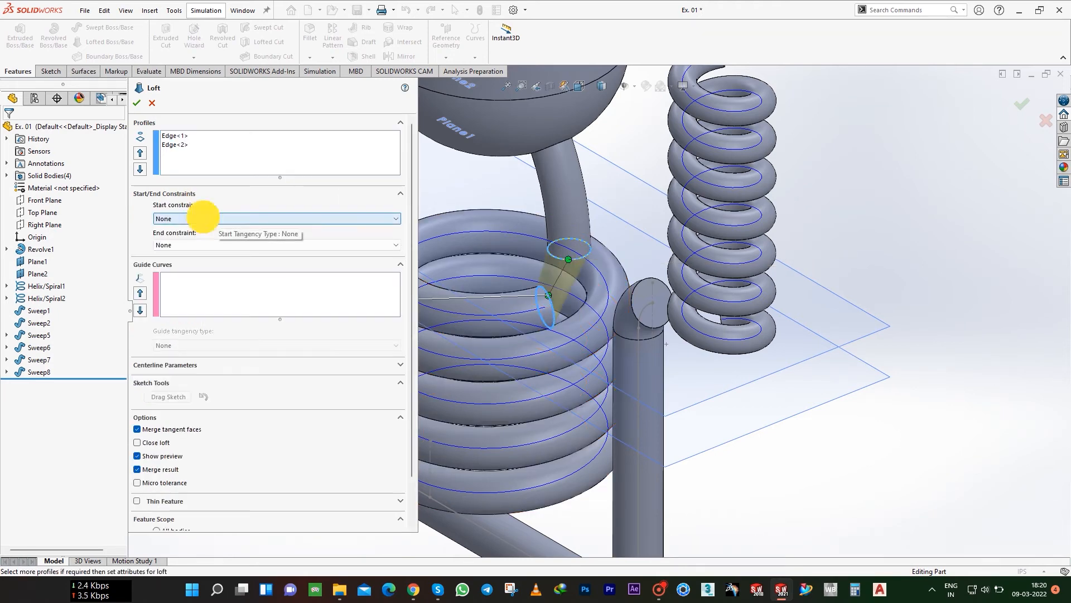
- Set the loft's start constraint to Tangency To Face with a tangent length of 2.5 and create the loft
click(215, 218)
click(198, 252)
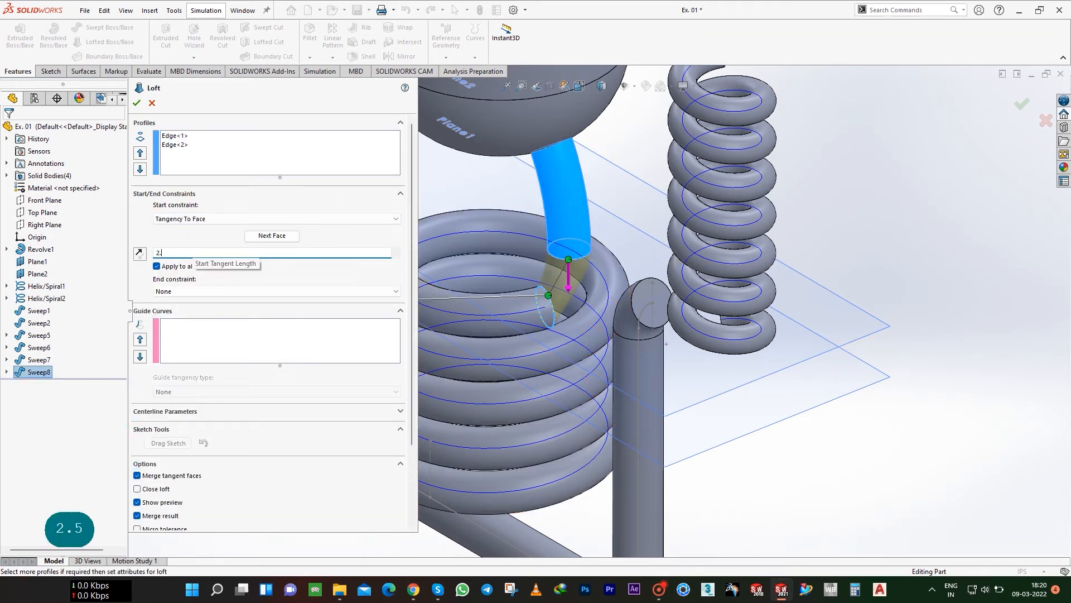
scroll(517, 303, down, 3)
middle_drag(517, 304, 702, 279)
scroll(702, 279, down, 1)
scroll(702, 279, up, 2)
click(137, 103)
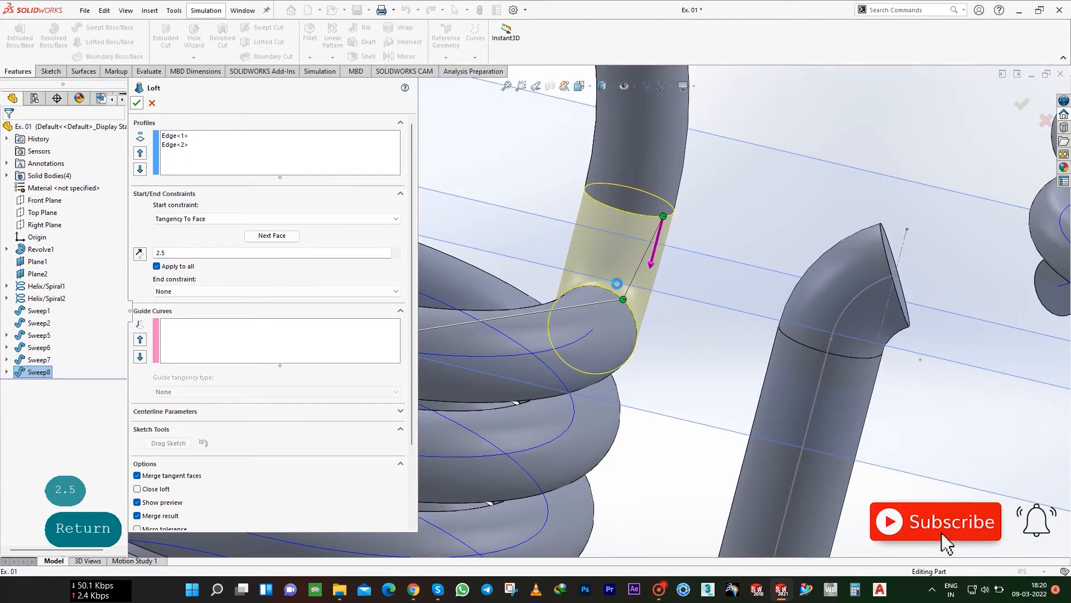
- Start a loft using the large coil's lower end edge and the top face of the short branch tube as profiles
scroll(617, 284, up, 3)
middle_drag(617, 283, 703, 306)
scroll(703, 307, up, 4)
scroll(588, 277, down, 6)
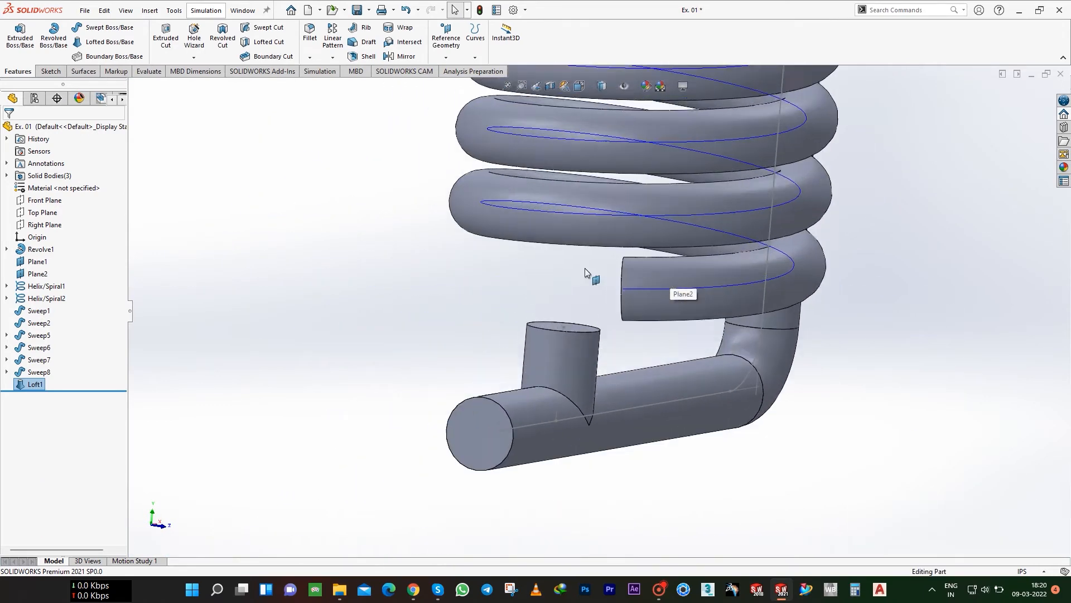
middle_drag(618, 376, 619, 383)
click(110, 42)
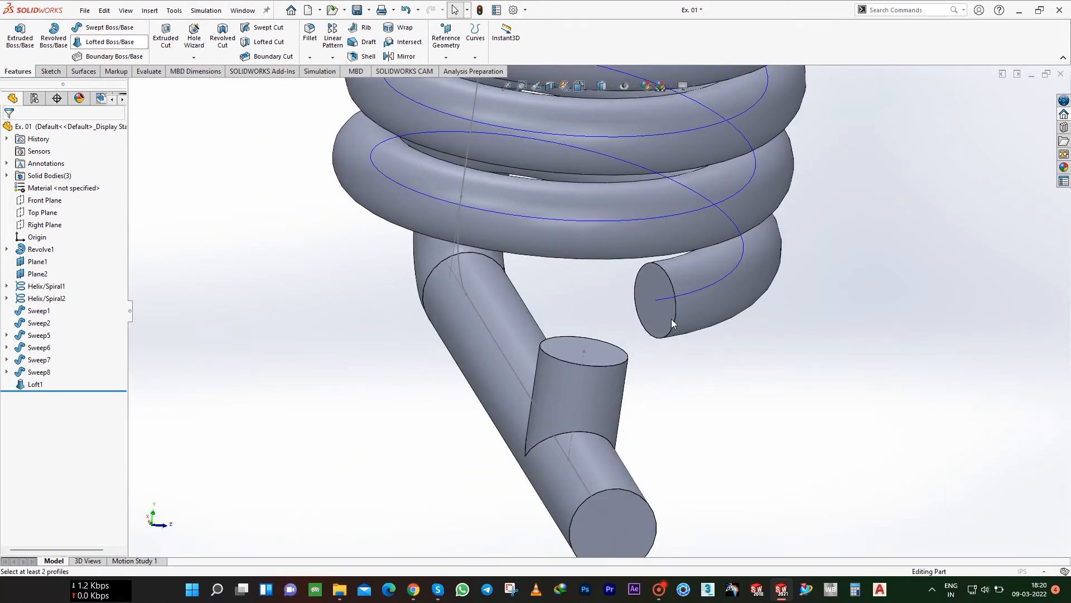
click(678, 310)
click(619, 362)
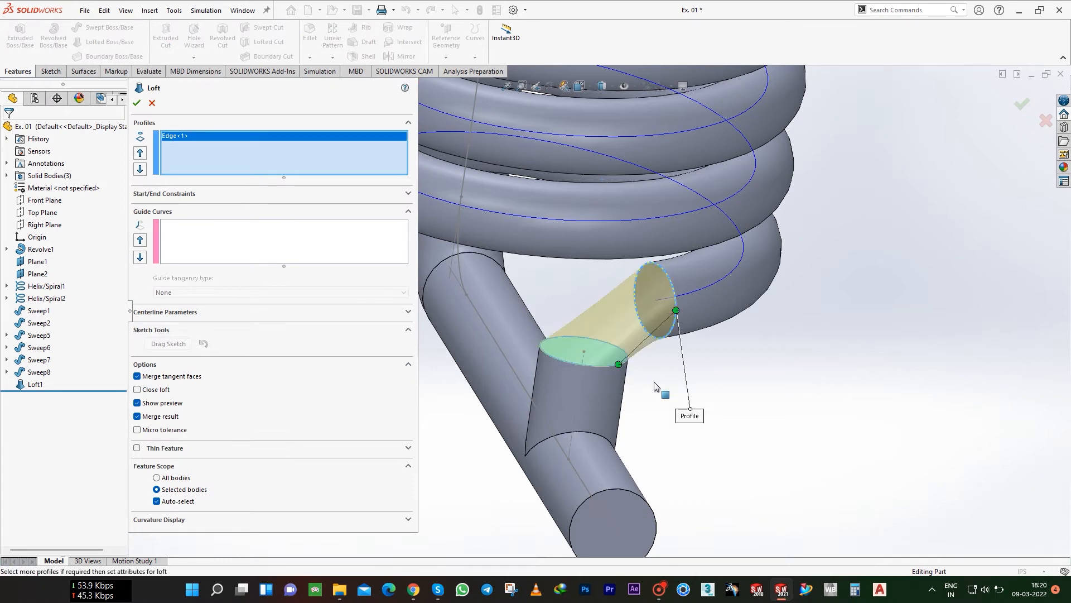
- Set the loft's start and end constraints to Tangency To Face with tangent lengths 2 and 1, and create the loft
click(158, 193)
click(201, 218)
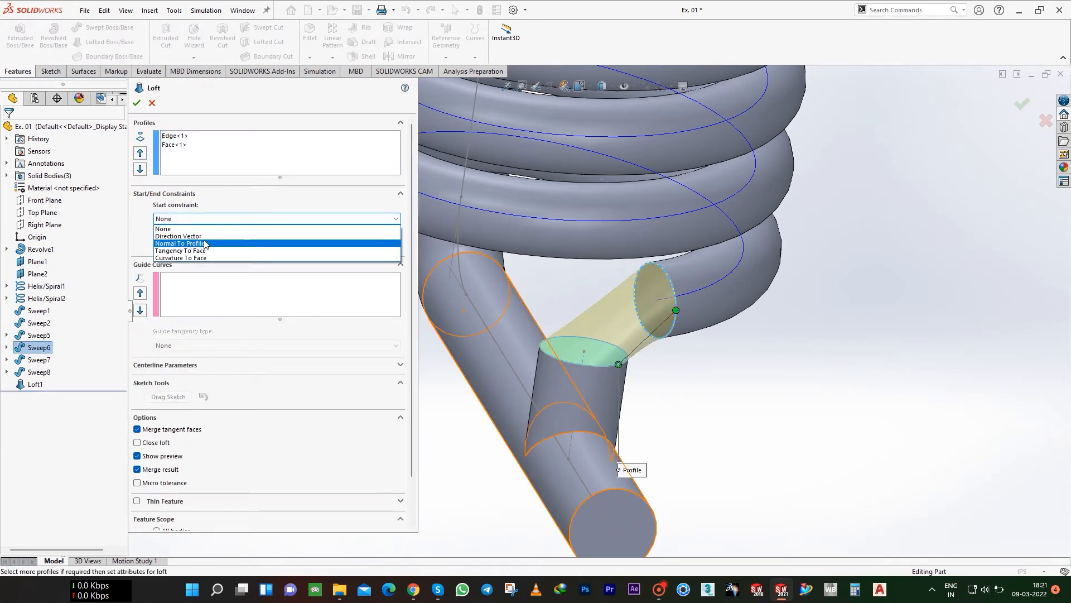
click(207, 249)
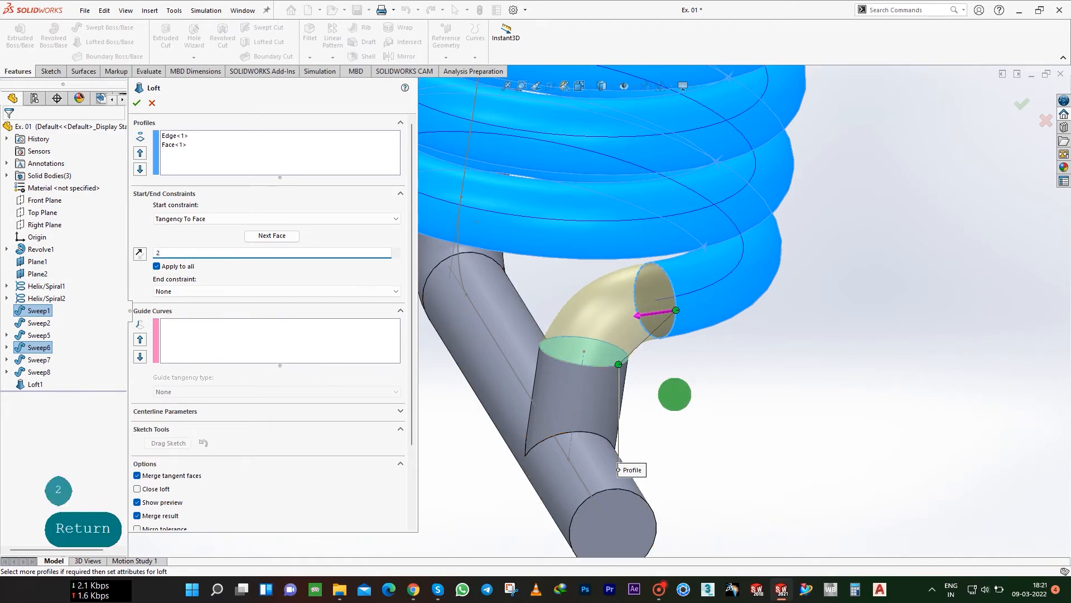
middle_drag(674, 394, 470, 320)
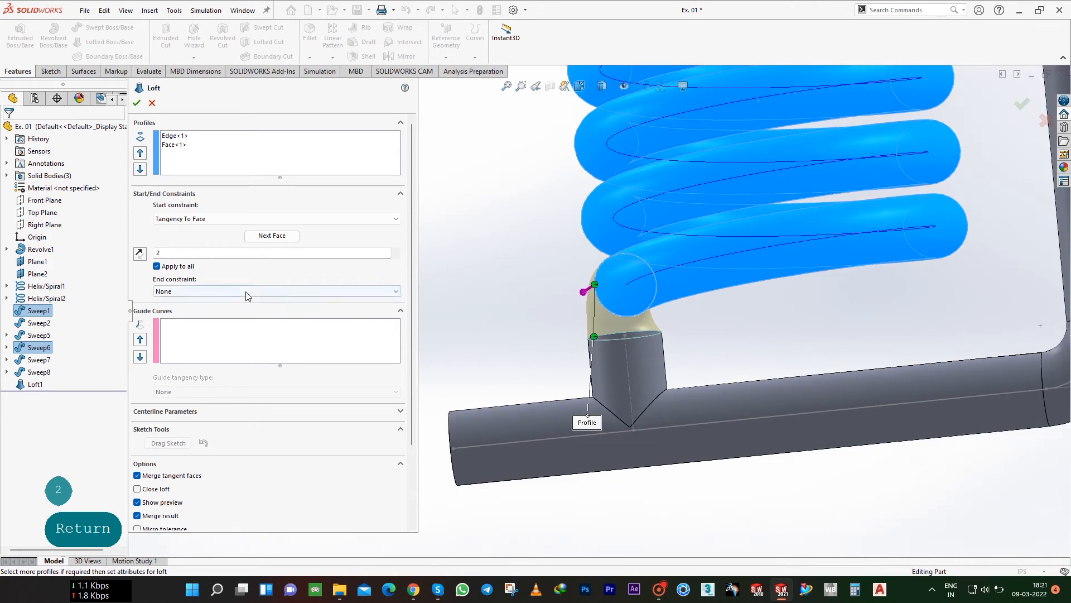
click(248, 291)
click(232, 318)
scroll(569, 361, down, 5)
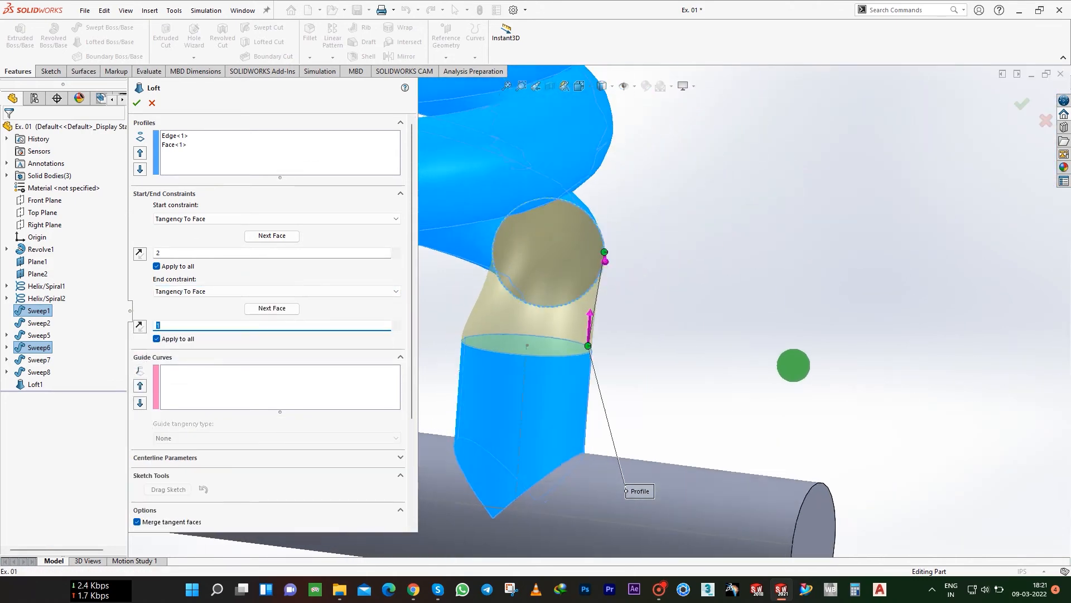
middle_drag(794, 366, 621, 387)
scroll(556, 275, down, 3)
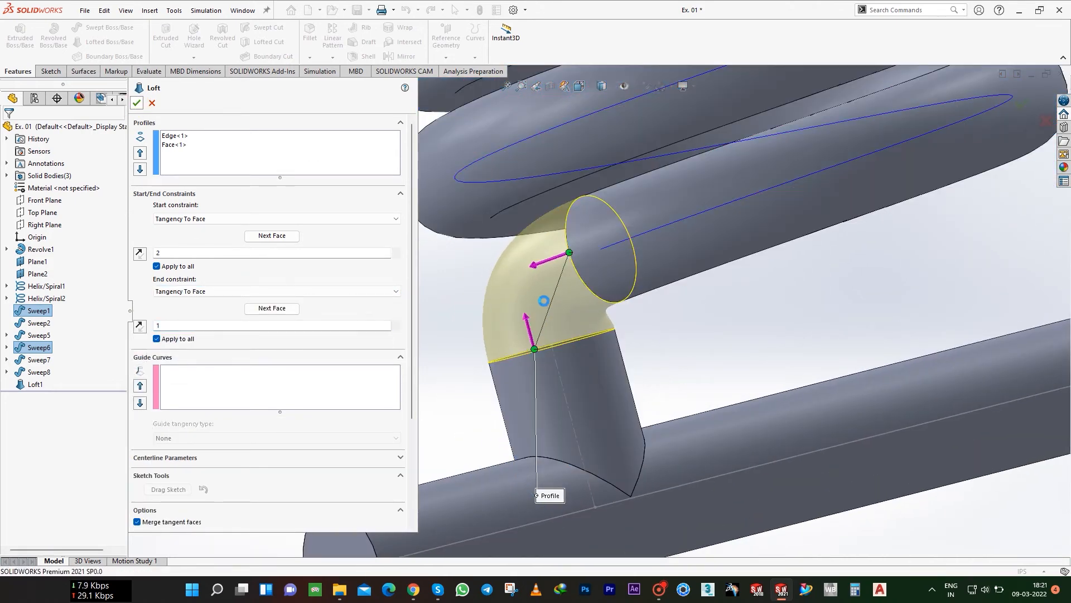
key(Return)
- Start a loft using the upper end edge of the tall bent tube and the lower end edge of the small coil as profiles
scroll(542, 307, up, 5)
scroll(660, 296, down, 5)
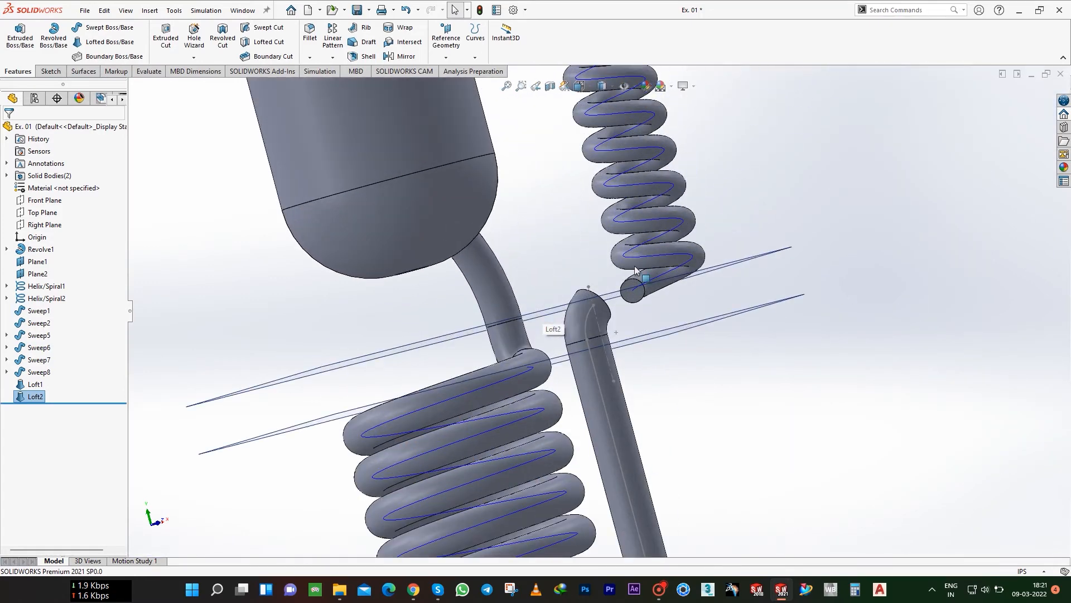
middle_drag(635, 270, 557, 509)
scroll(648, 342, down, 3)
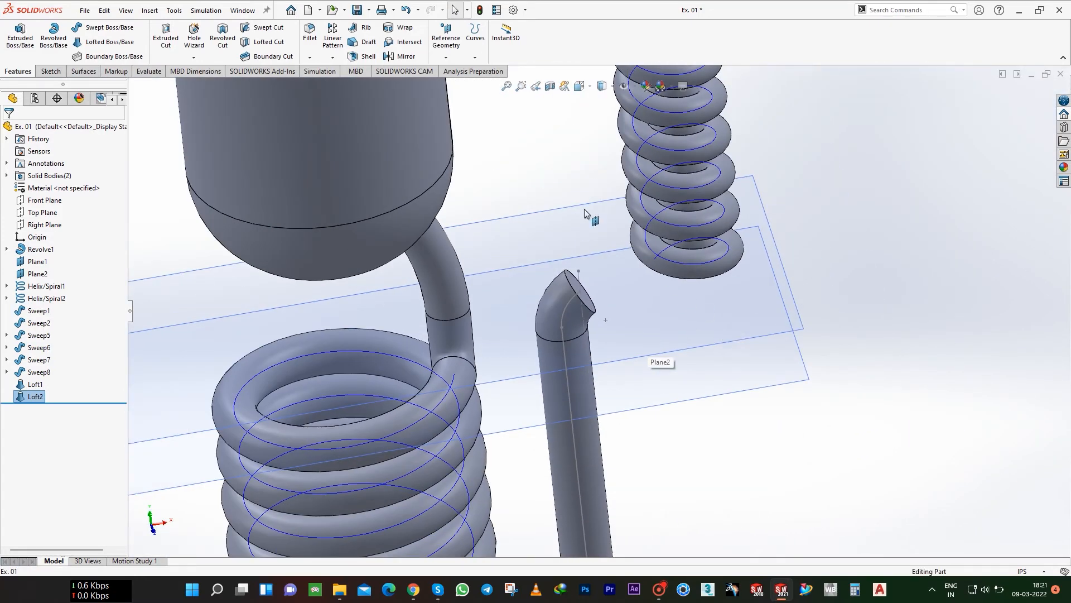
click(106, 42)
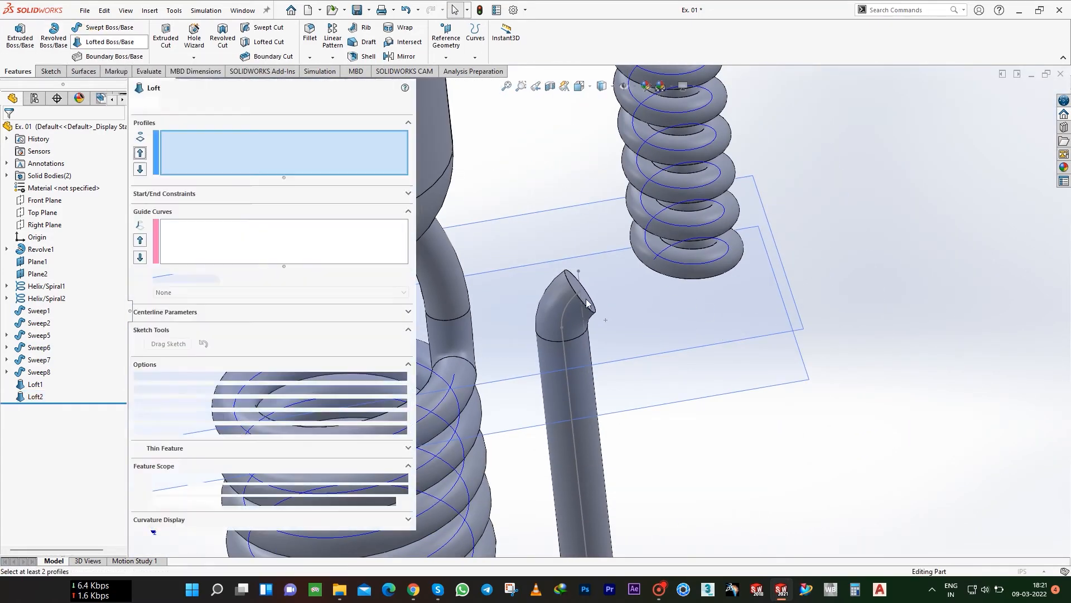
scroll(595, 307, down, 3)
click(587, 288)
scroll(593, 335, up, 4)
scroll(639, 287, down, 5)
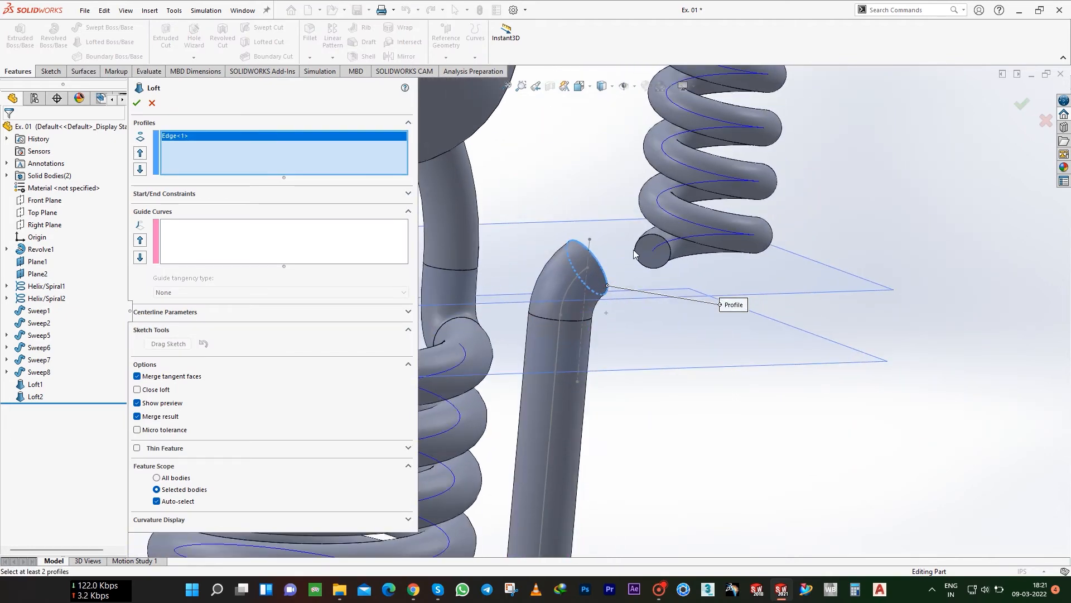
click(643, 277)
scroll(643, 279, up, 4)
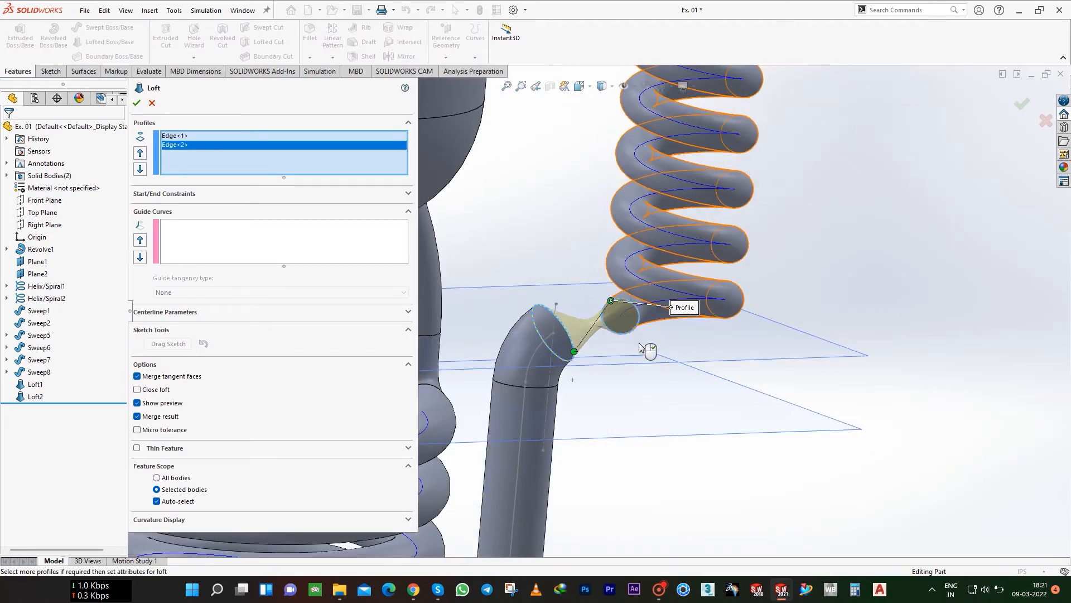
scroll(679, 330, down, 3)
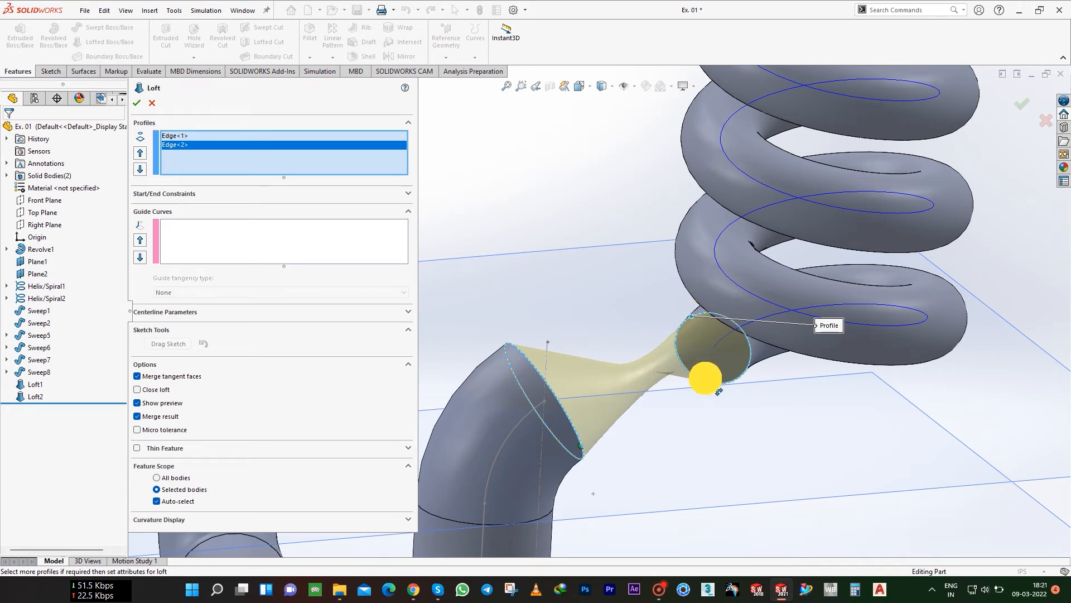
scroll(735, 371, up, 4)
scroll(670, 480, down, 3)
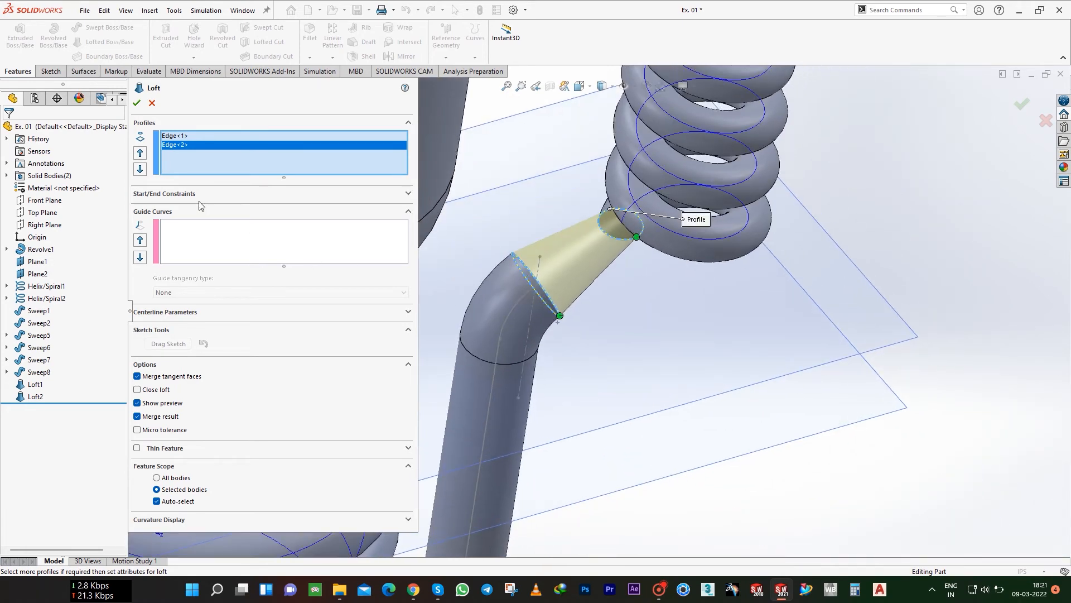
- Set both the start and end constraints to Tangency To Face with tangent length 1 and create the loft
click(183, 194)
click(183, 218)
click(182, 255)
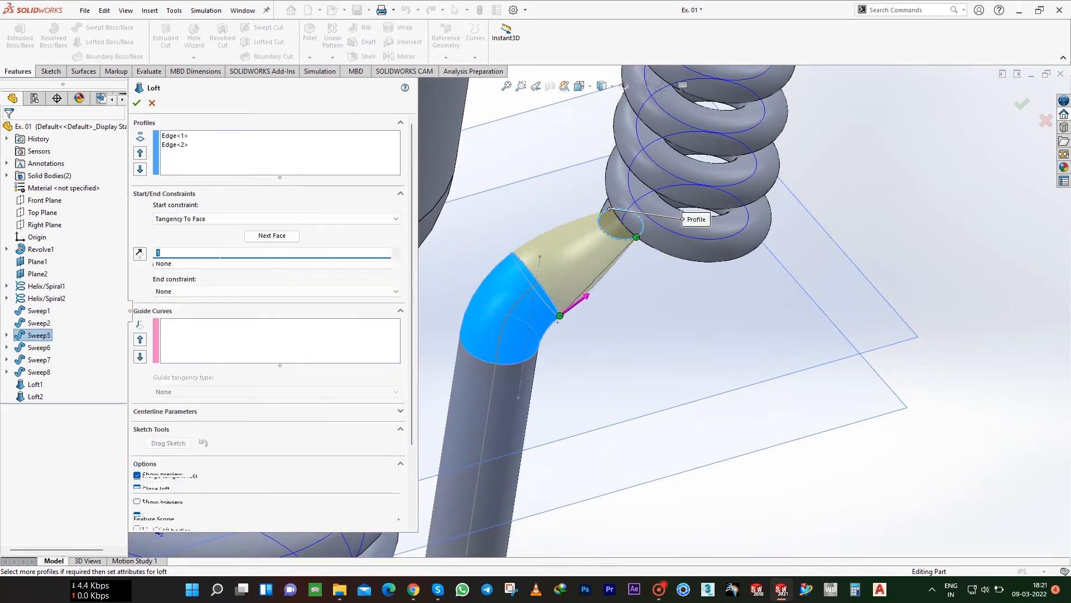
click(276, 290)
click(184, 325)
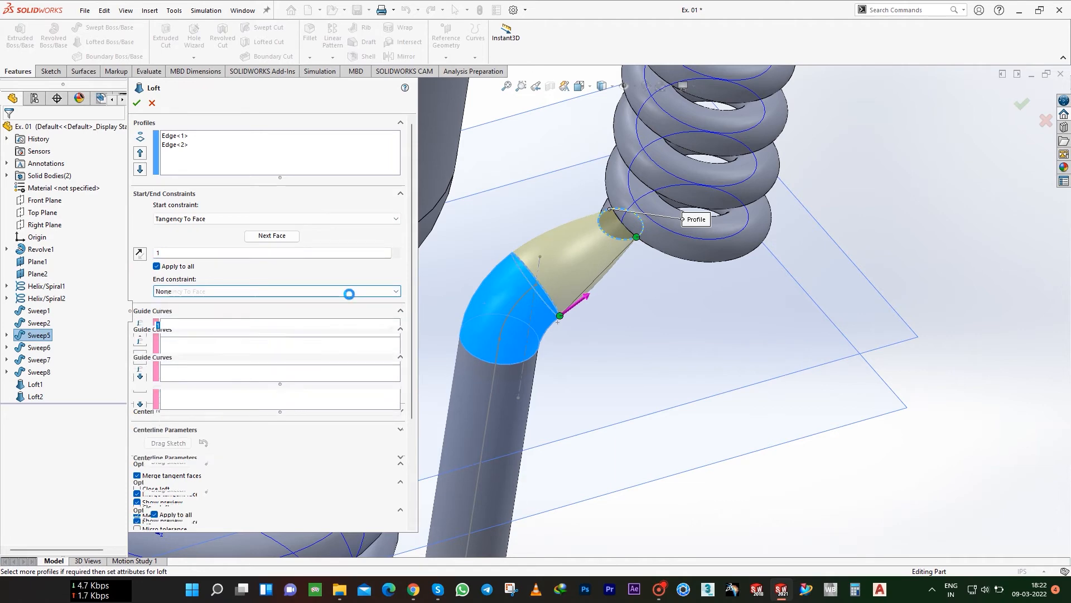
scroll(669, 305, up, 2)
middle_drag(670, 305, 600, 212)
scroll(954, 464, down, 5)
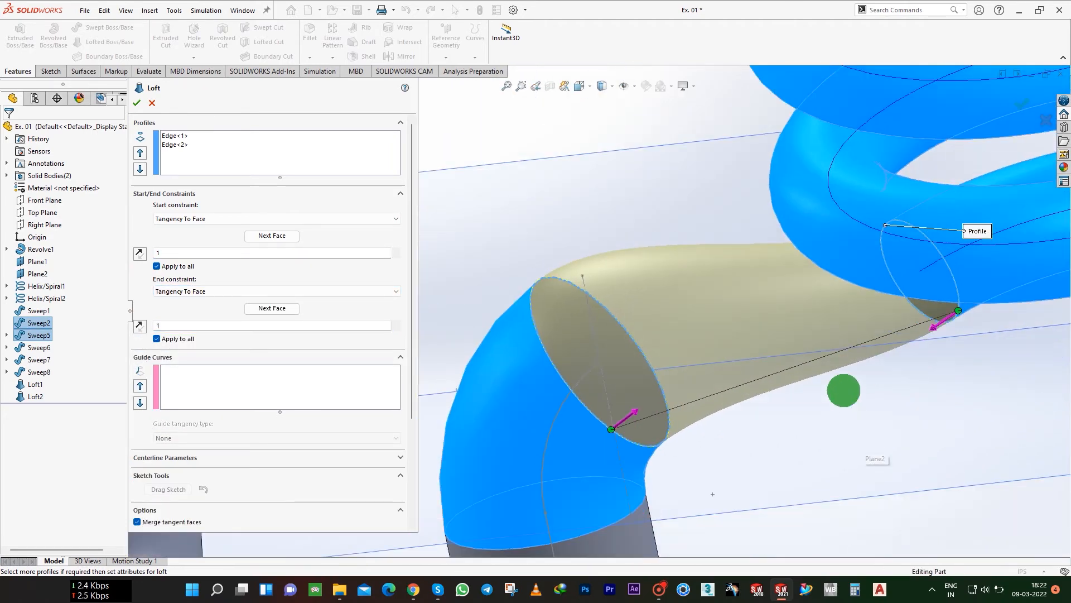
middle_drag(842, 389, 796, 336)
scroll(797, 336, up, 8)
scroll(559, 267, down, 6)
middle_drag(559, 267, 670, 296)
click(139, 100)
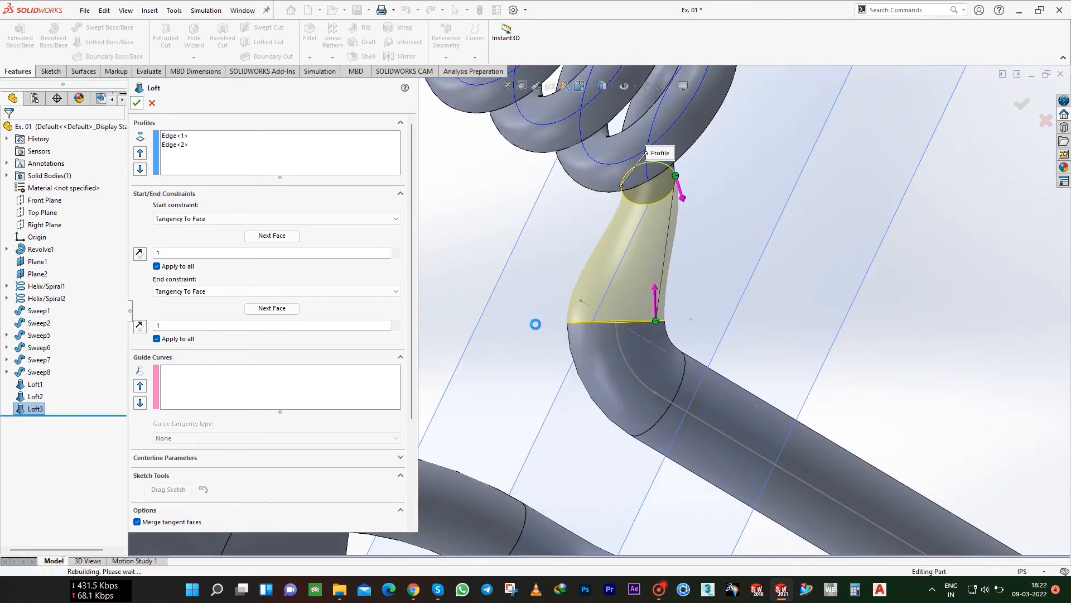
- Start a loft using the small coil's upper end edge and the lower end edge of the vessel's side tube as profiles
scroll(536, 323, up, 6)
middle_drag(464, 383, 577, 246)
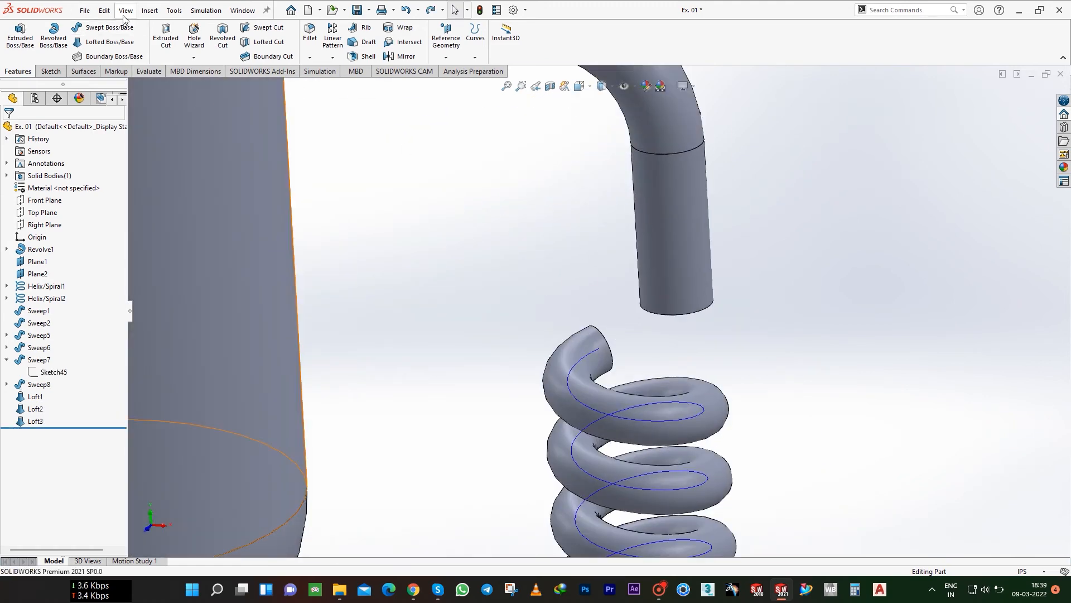
click(106, 42)
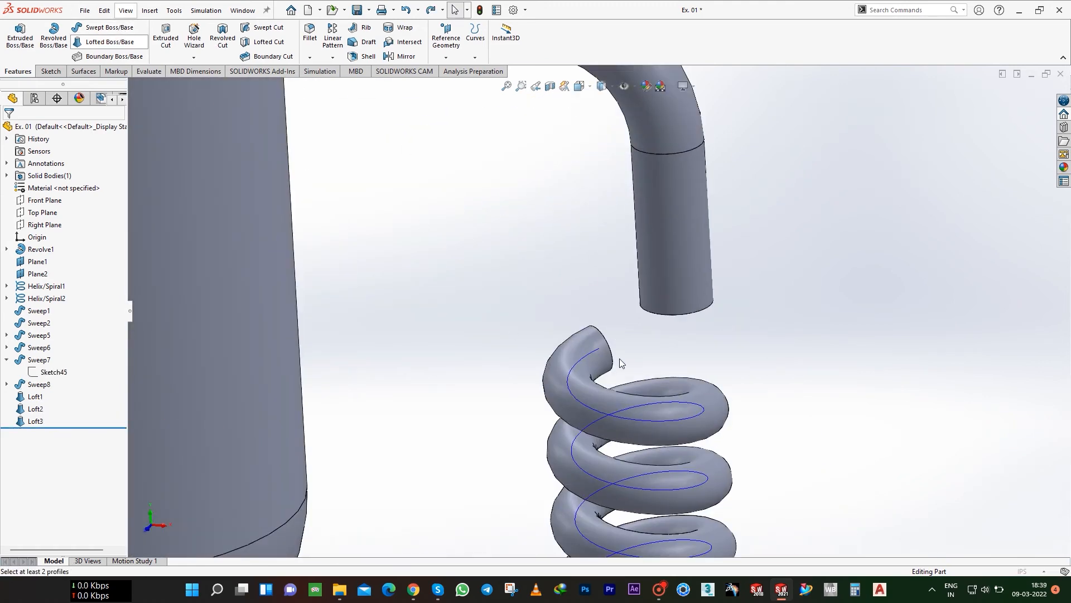
click(610, 360)
click(677, 315)
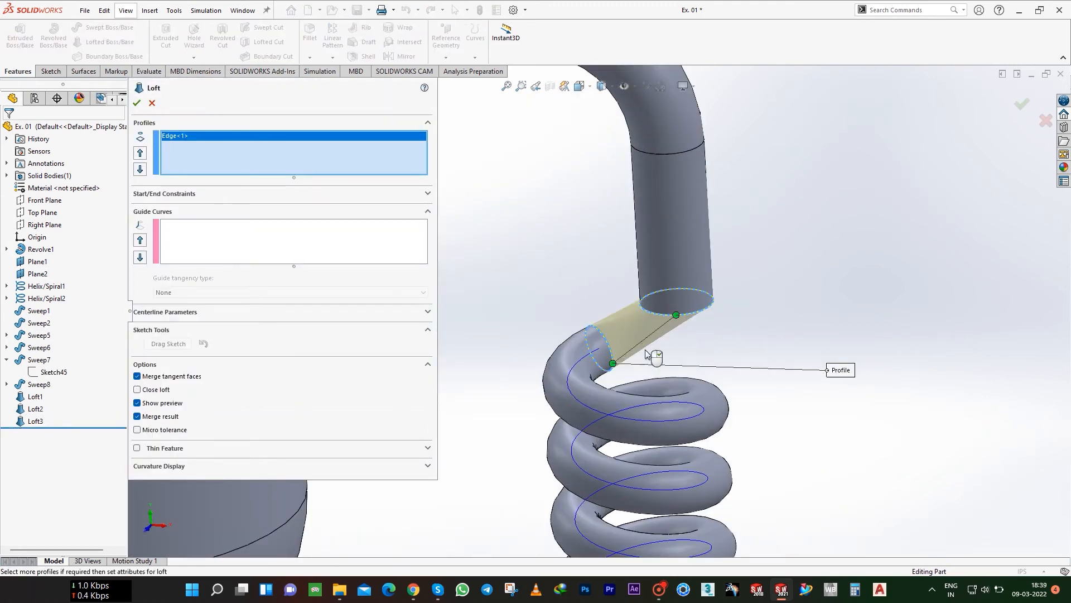
- Set both the start and end constraints to Tangency To Face with tangent length 2 and create the loft
click(176, 194)
click(279, 218)
click(195, 254)
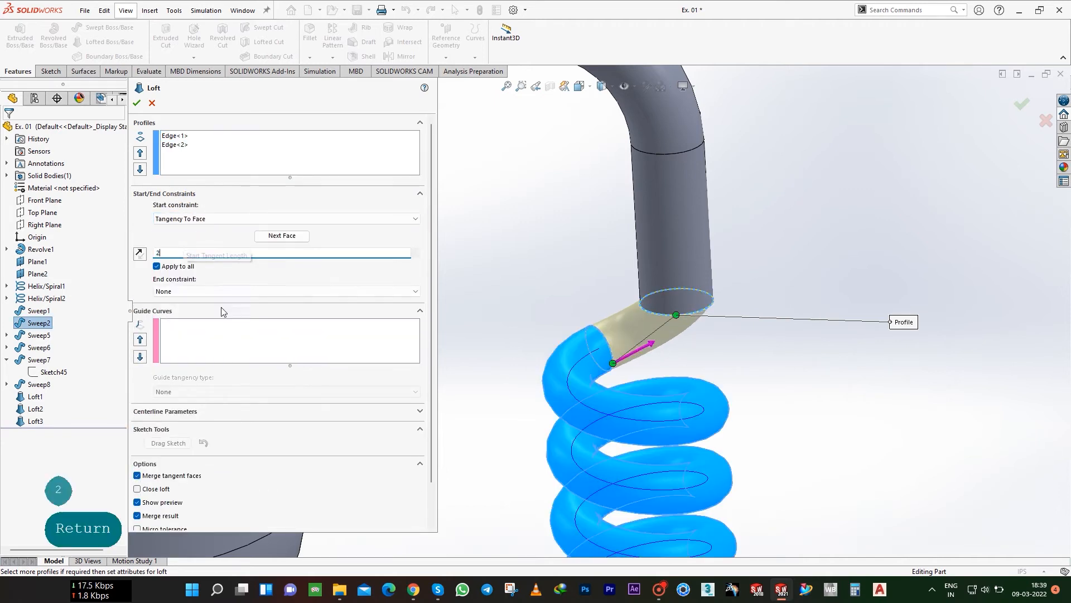
text(2)
click(284, 291)
click(184, 331)
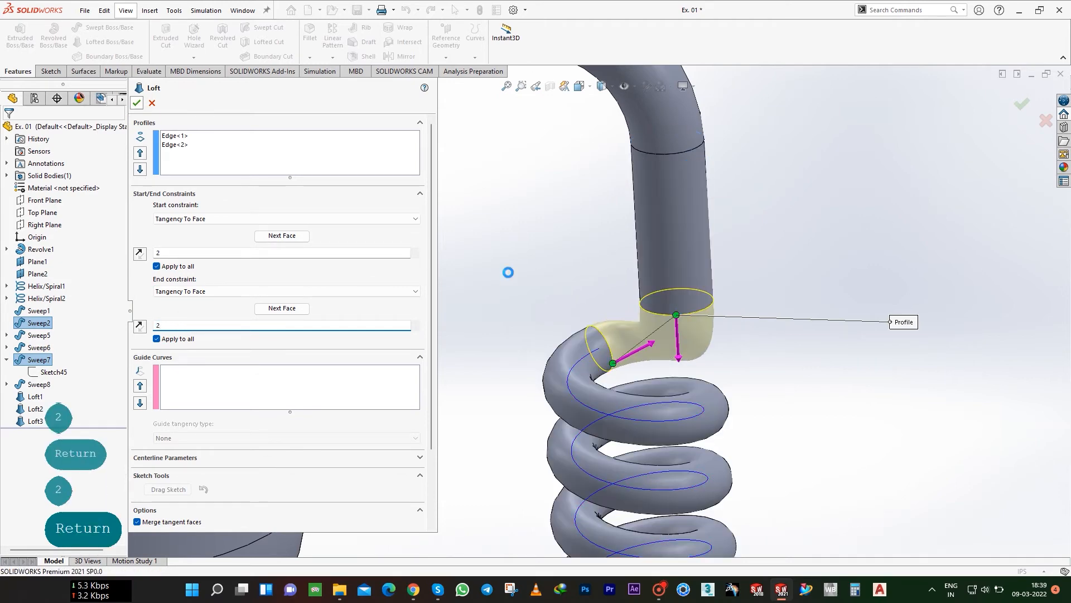
right_click(735, 350)
- Edit the path sketch of the vessel's side tube, set its vertical height dimension to 1.1 in, and exit the sketch
scroll(705, 330, up, 3)
middle_drag(705, 329, 669, 424)
scroll(599, 366, down, 2)
middle_drag(599, 367, 606, 296)
click(658, 208)
click(51, 371)
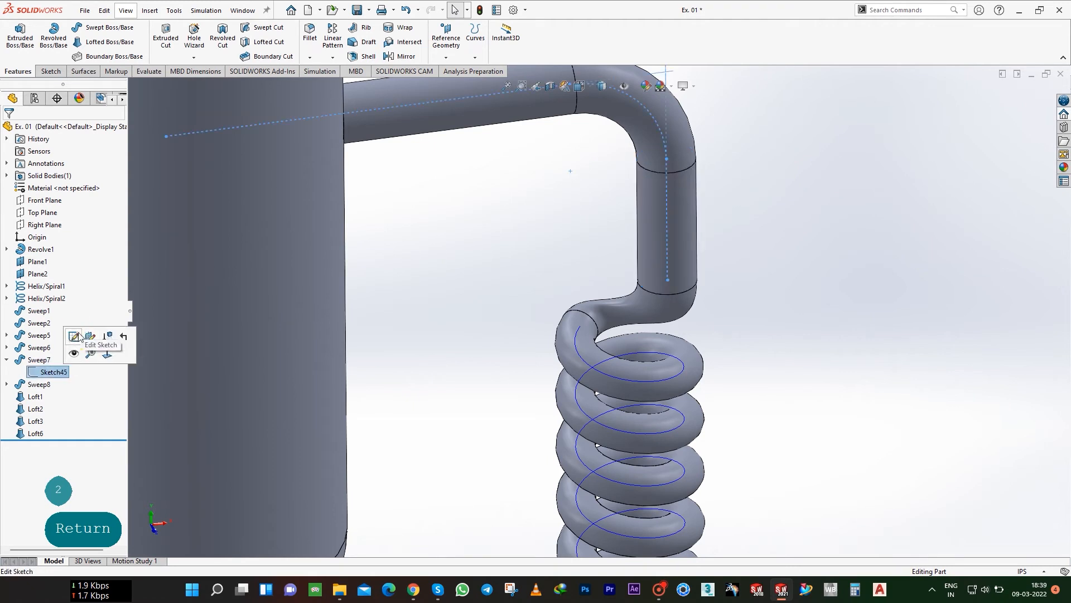
click(77, 335)
double_click(825, 138)
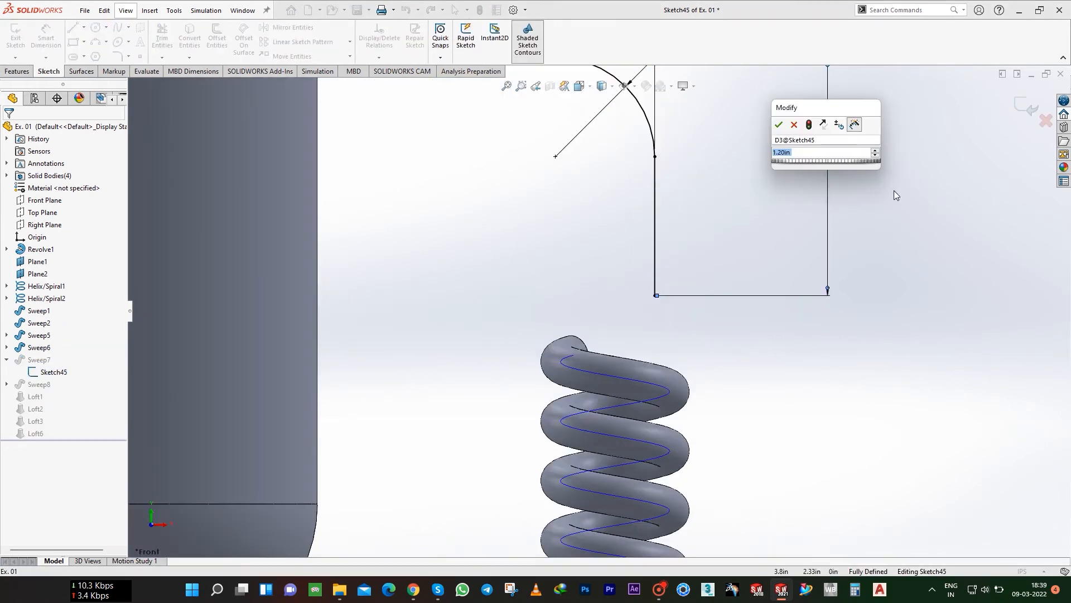
text(1.1)
key(Return)
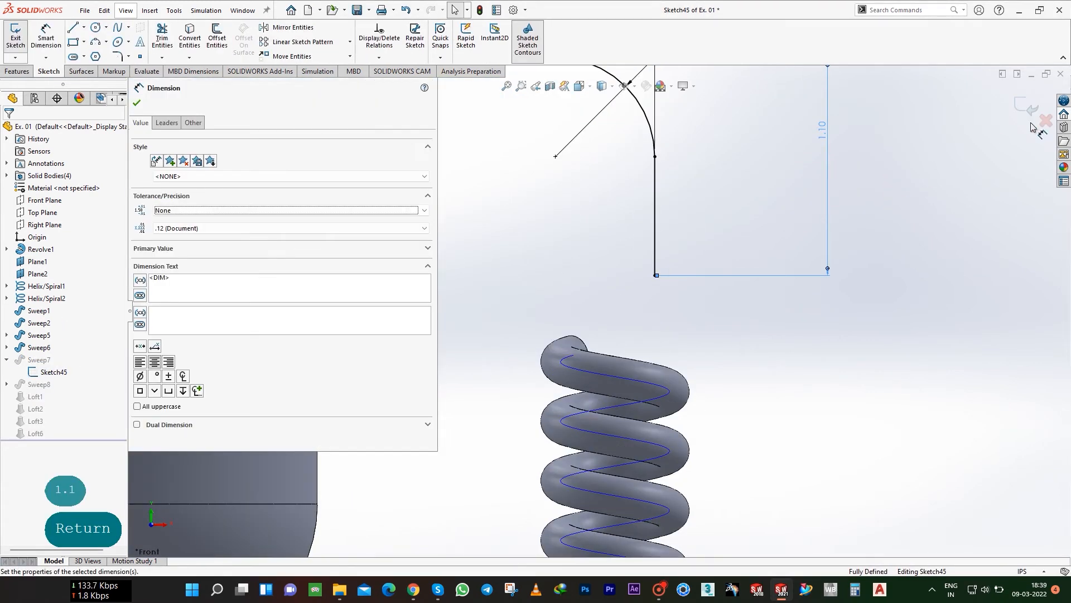
click(1026, 109)
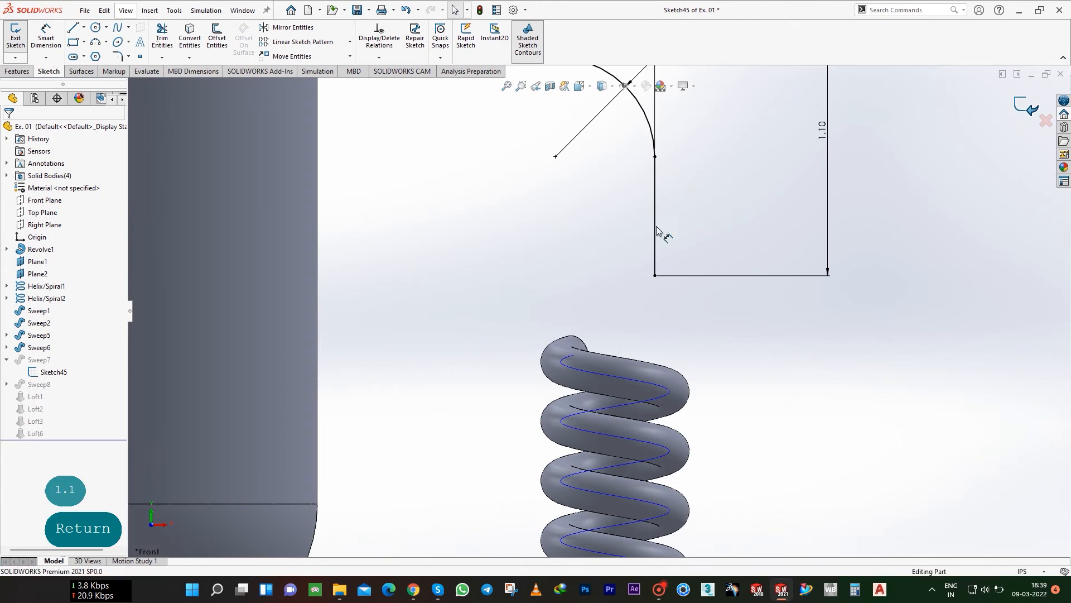
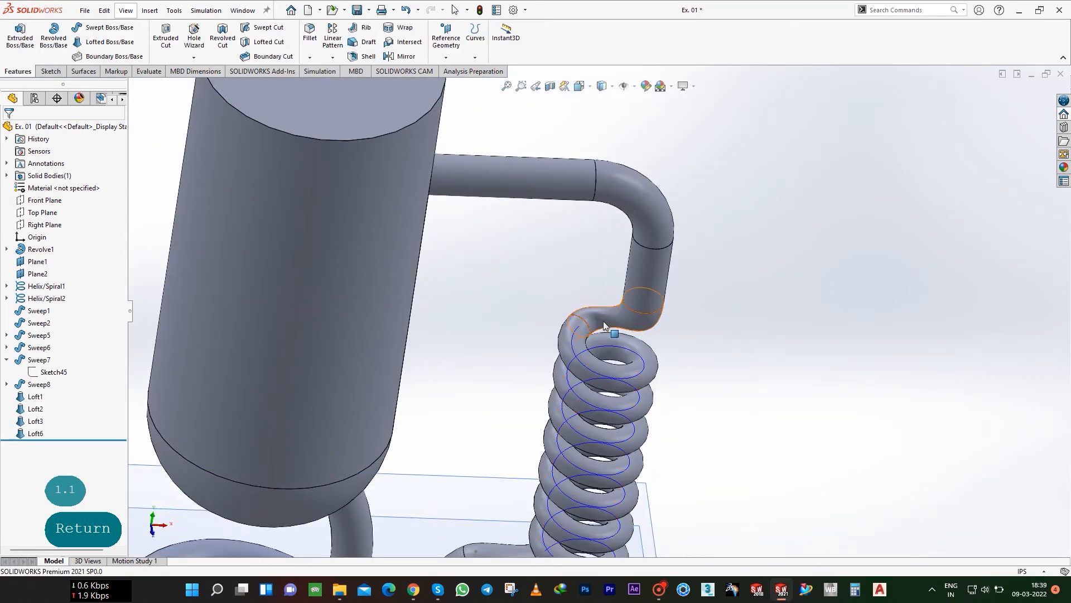
- Edit the loft joining the small coil to the side tube, realign its connector points along the profile edges, and accept it
scroll(603, 320, down, 5)
click(648, 263)
scroll(568, 300, up, 1)
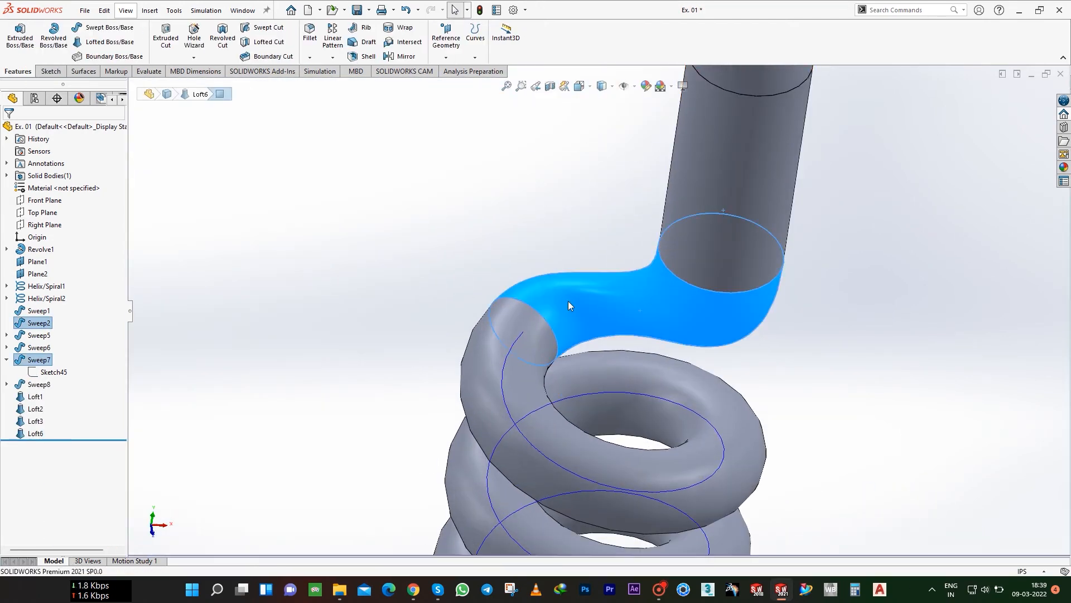
scroll(609, 321, up, 6)
middle_drag(614, 352, 616, 393)
scroll(606, 314, down, 5)
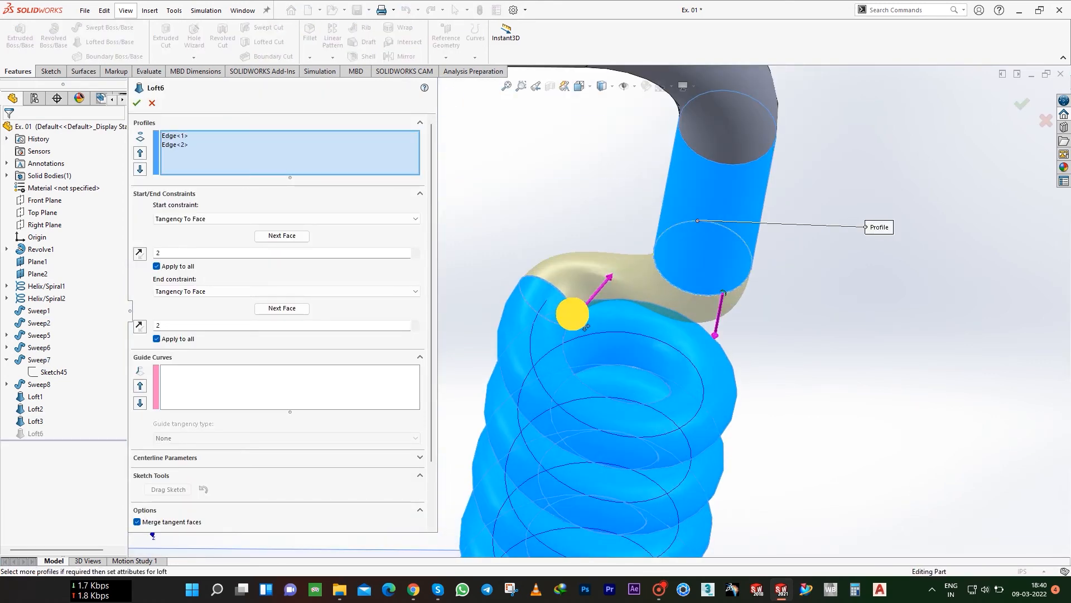
scroll(629, 332, up, 1)
middle_drag(629, 333, 616, 253)
scroll(616, 251, down, 4)
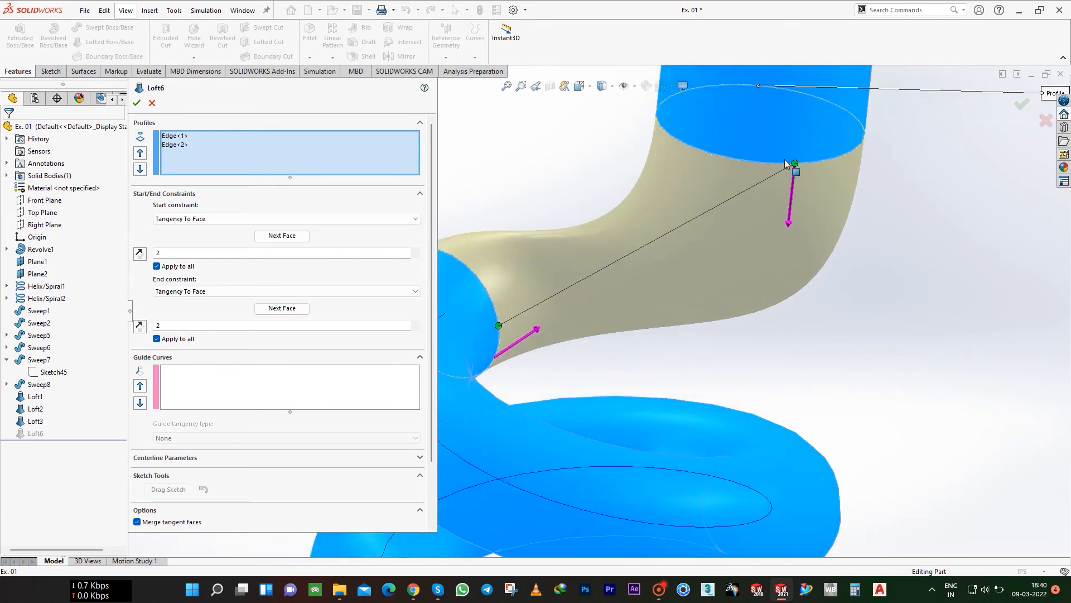
drag(757, 159, 748, 162)
scroll(600, 330, up, 2)
middle_drag(603, 341, 609, 404)
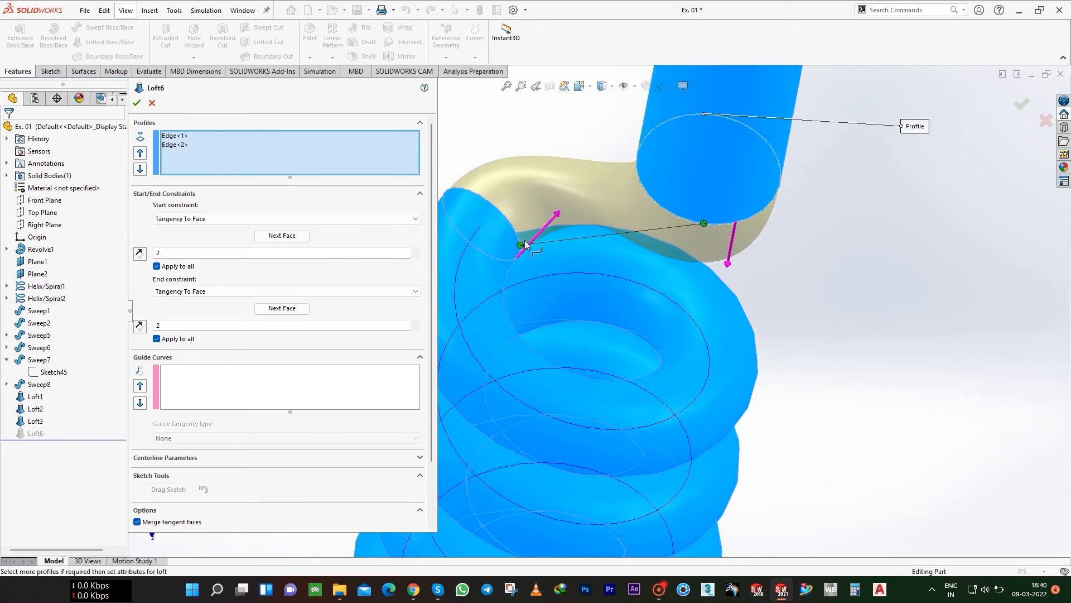
middle_drag(524, 272, 628, 244)
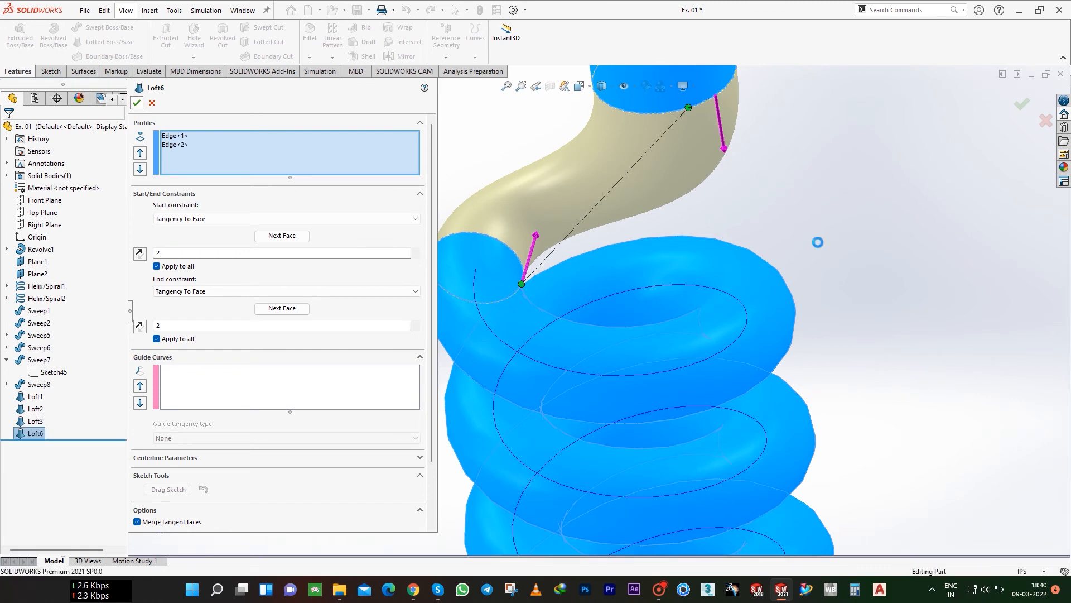
key(Return)
- Fillet the circular edge at the free end of the lower horizontal tube with a 0.1 in radius
scroll(771, 265, up, 5)
middle_drag(514, 366, 595, 382)
scroll(513, 288, up, 3)
scroll(597, 390, down, 5)
scroll(602, 411, up, 2)
click(306, 41)
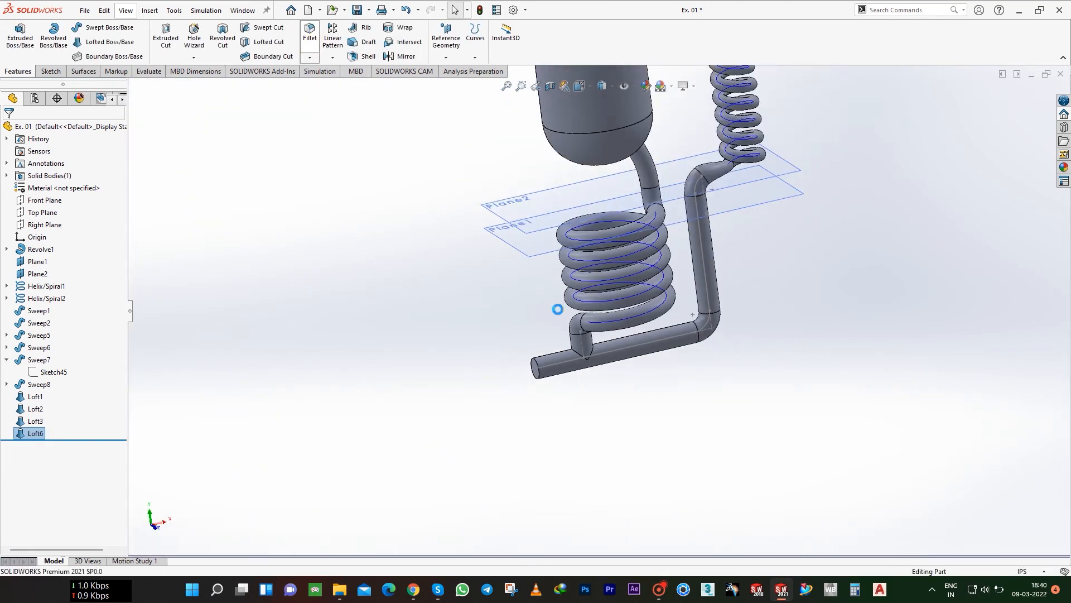
scroll(544, 361, down, 4)
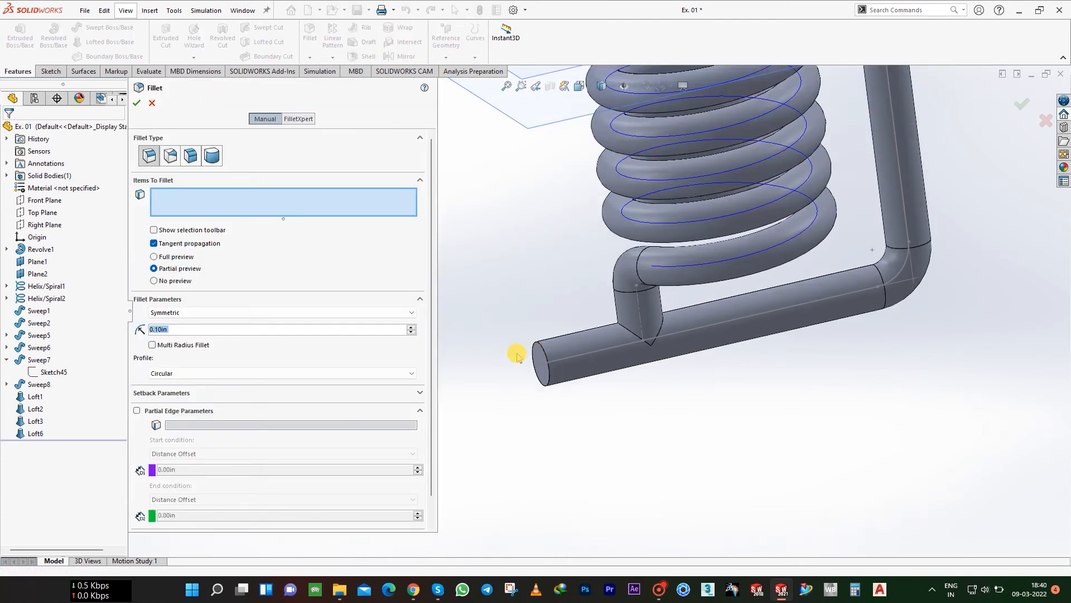
click(542, 352)
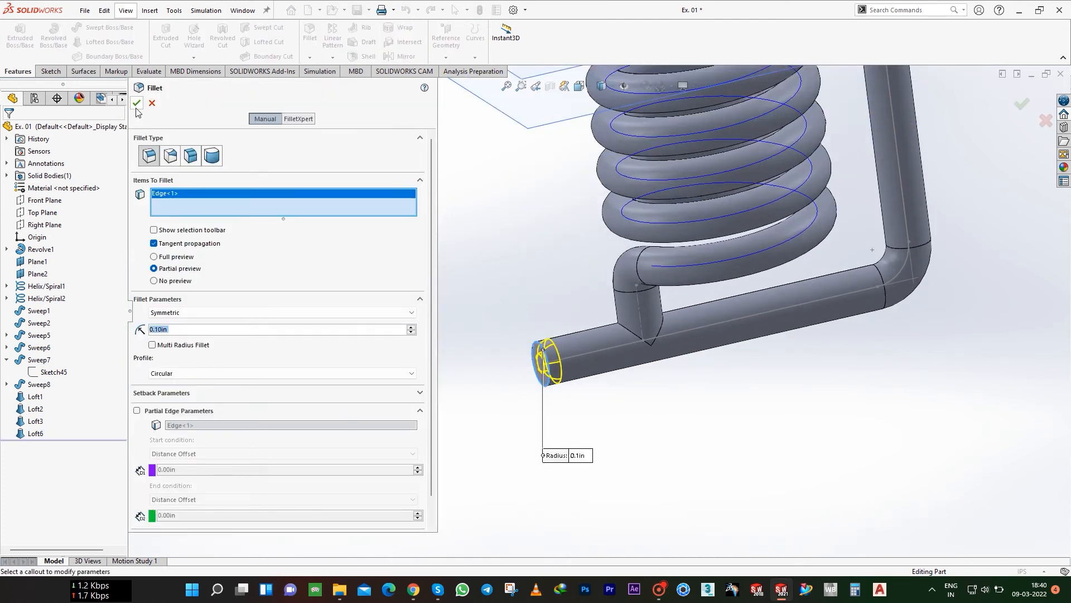
key(Return)
scroll(509, 468, up, 8)
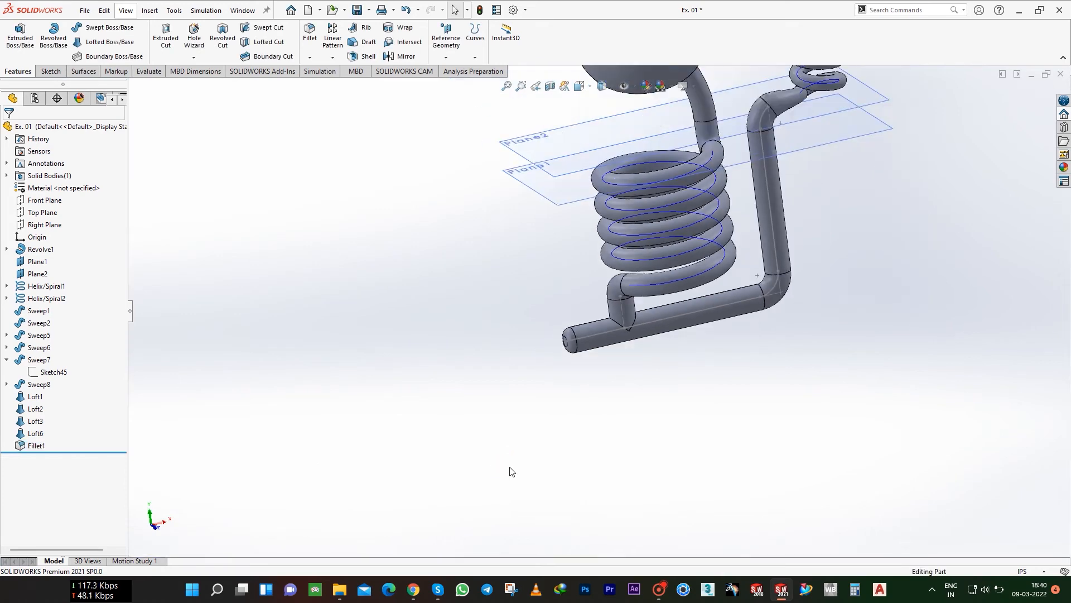
- Fillet the two edges where the bottom tube and the side tube meet the vessel with a 0.2 in radius
scroll(638, 311, down, 6)
middle_drag(637, 310, 558, 249)
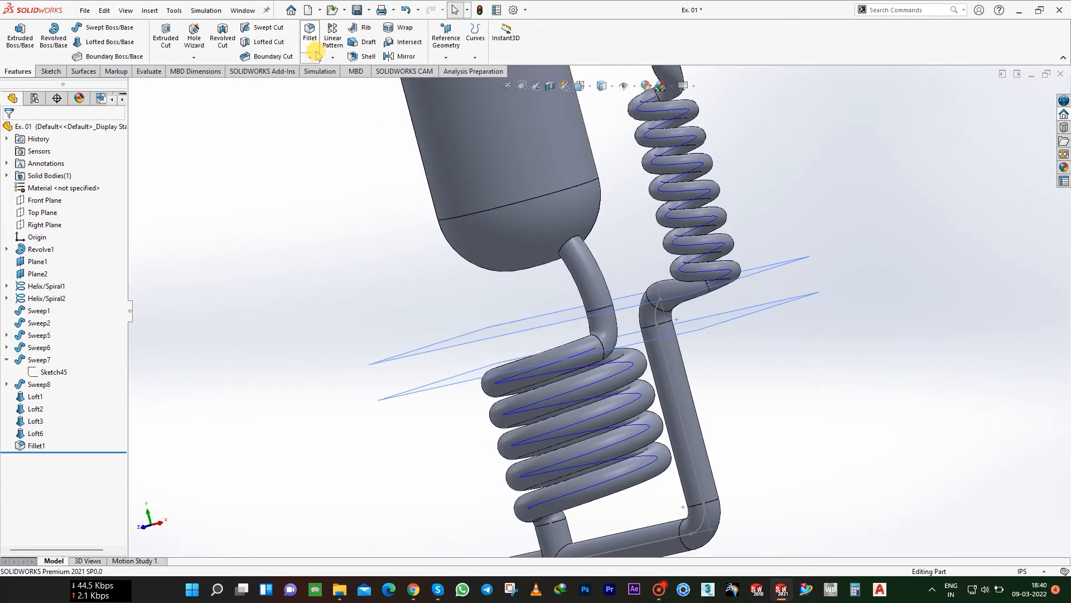
key(Return)
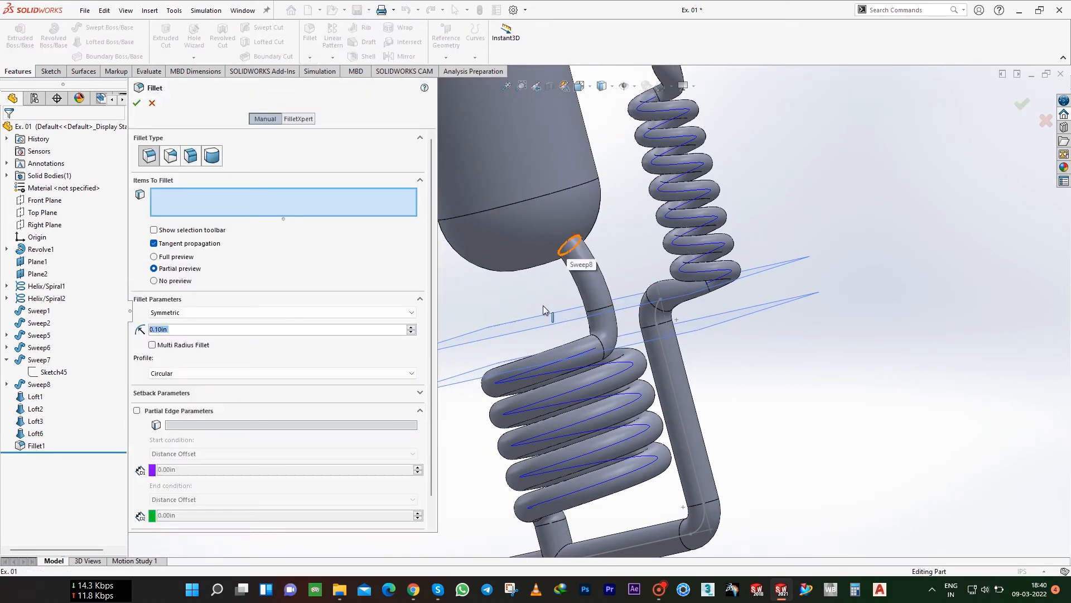
click(574, 241)
scroll(544, 298, up, 3)
scroll(576, 136, down, 3)
click(575, 155)
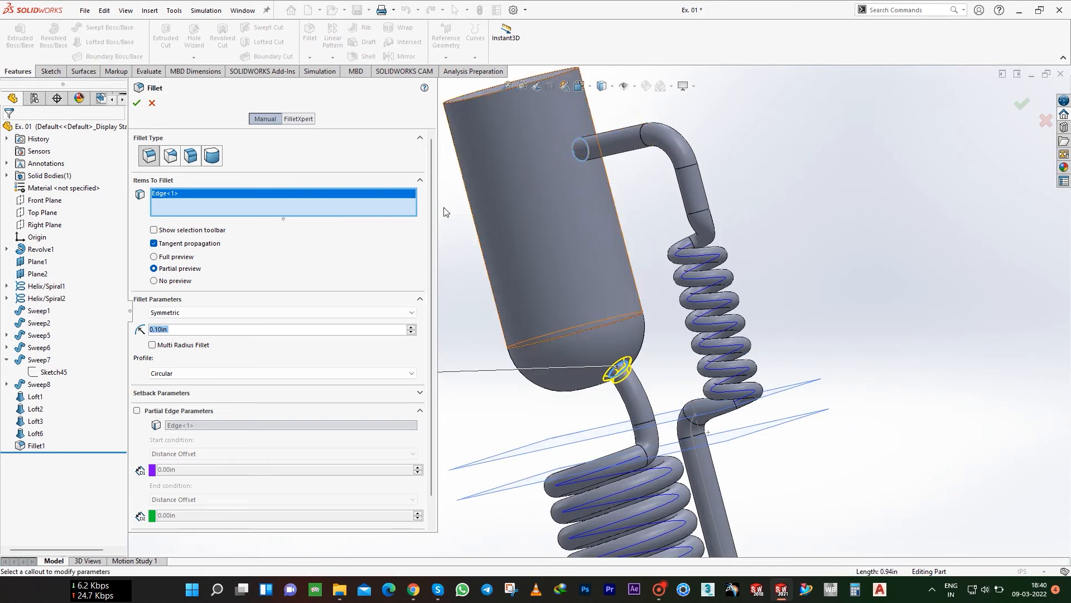
click(175, 332)
text(.2)
key(Return)
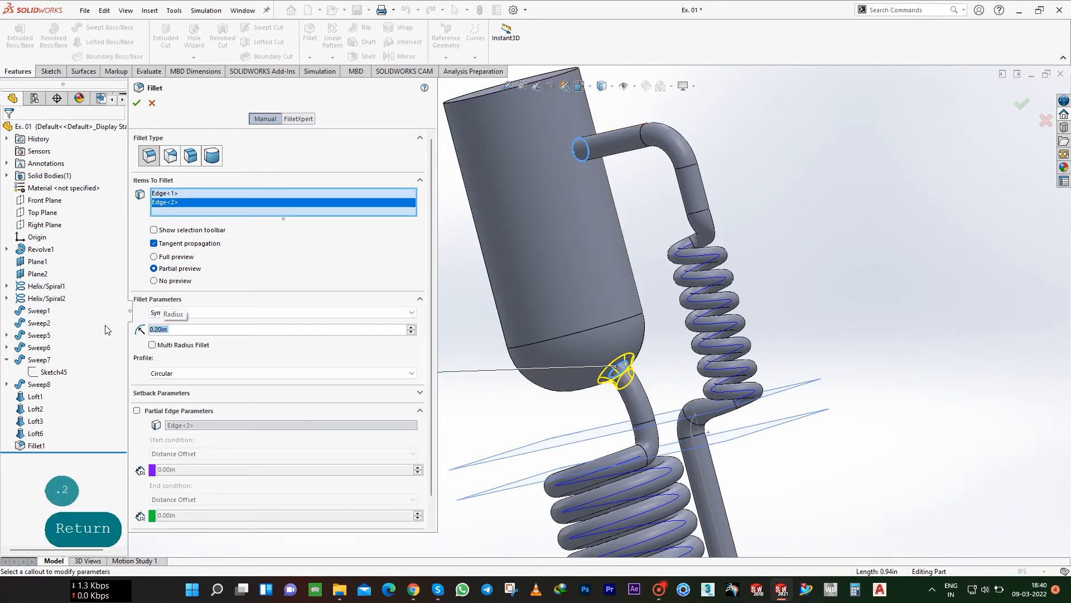
key(Return)
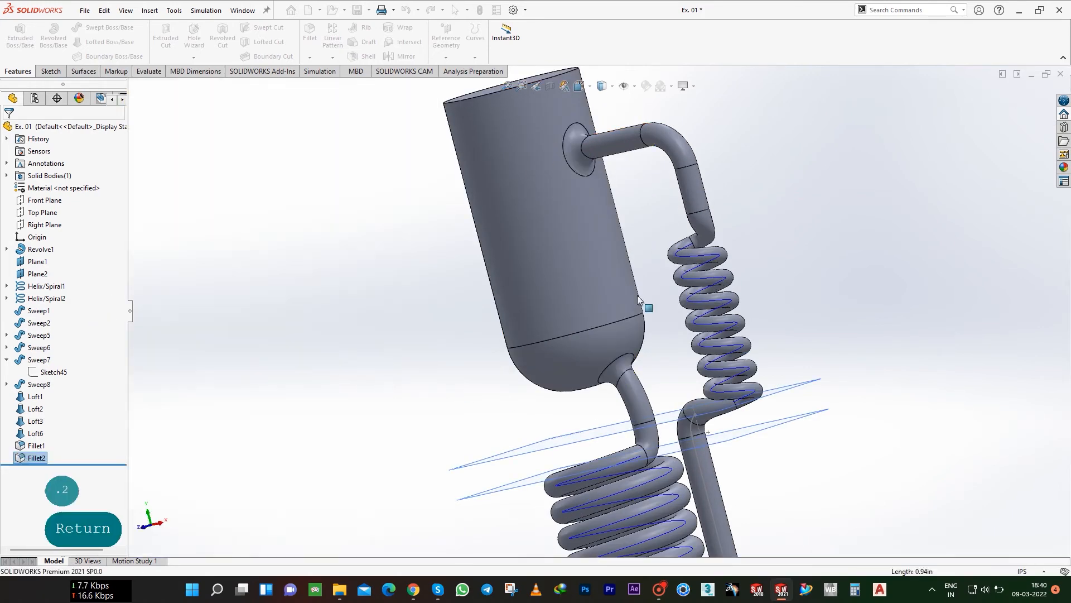
- Fillet the junction of the large coil's short vertical tube and the horizontal tube with a 0.1 in radius, and save the part
middle_drag(638, 296, 477, 337)
scroll(477, 337, down, 5)
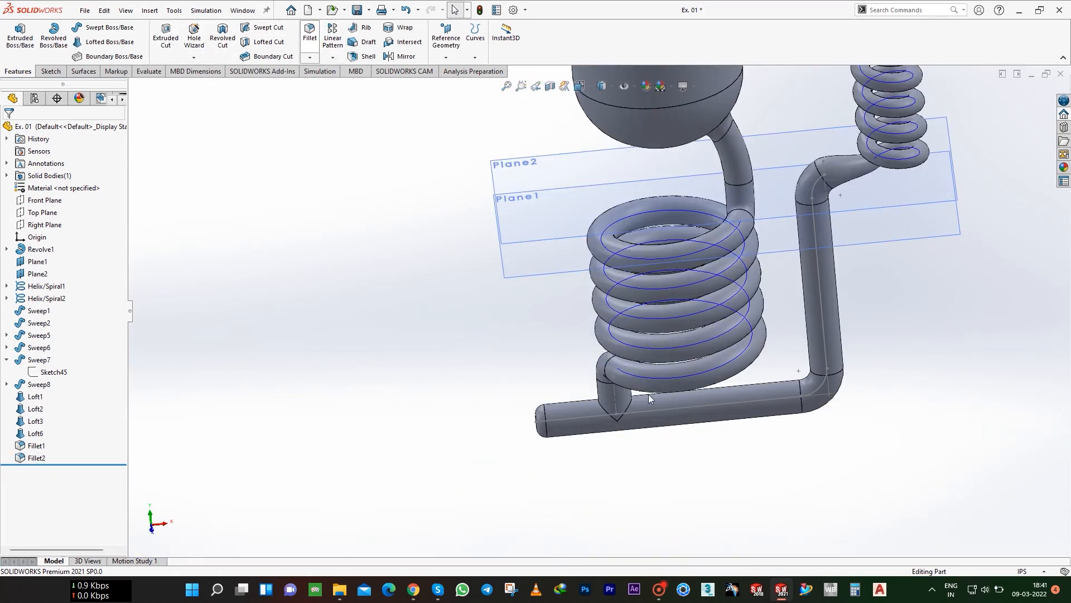
key(Return)
scroll(649, 394, down, 3)
click(595, 403)
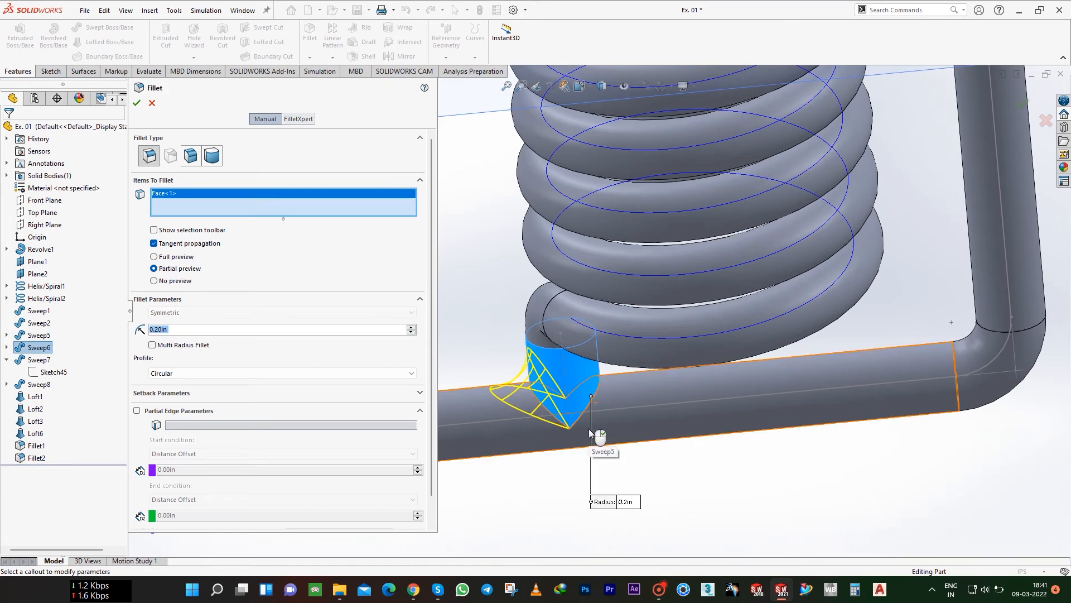
middle_drag(588, 428, 114, 18)
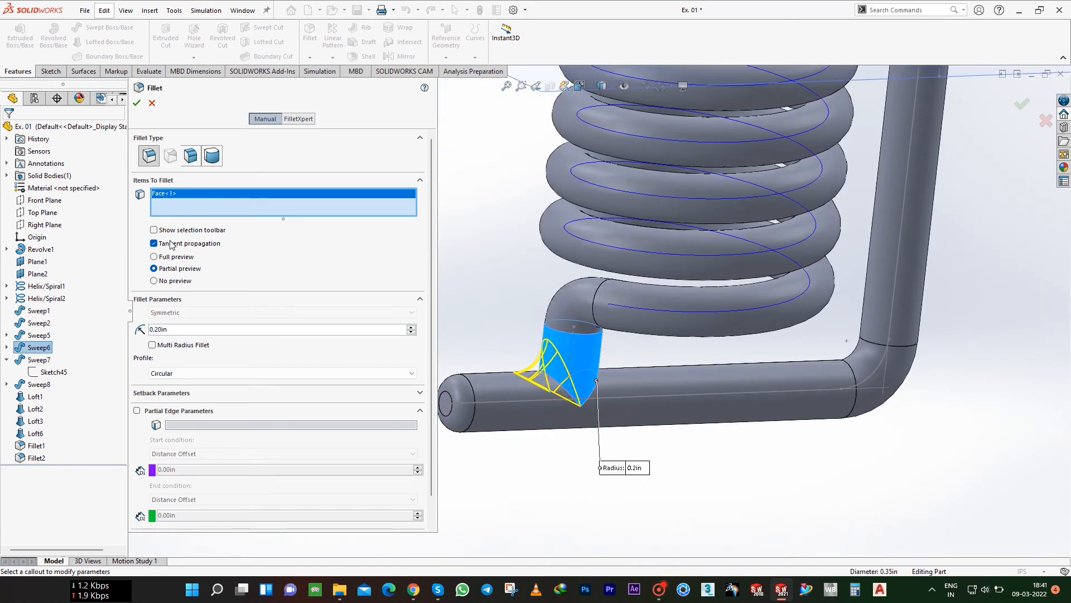
text(.1)
key(Return)
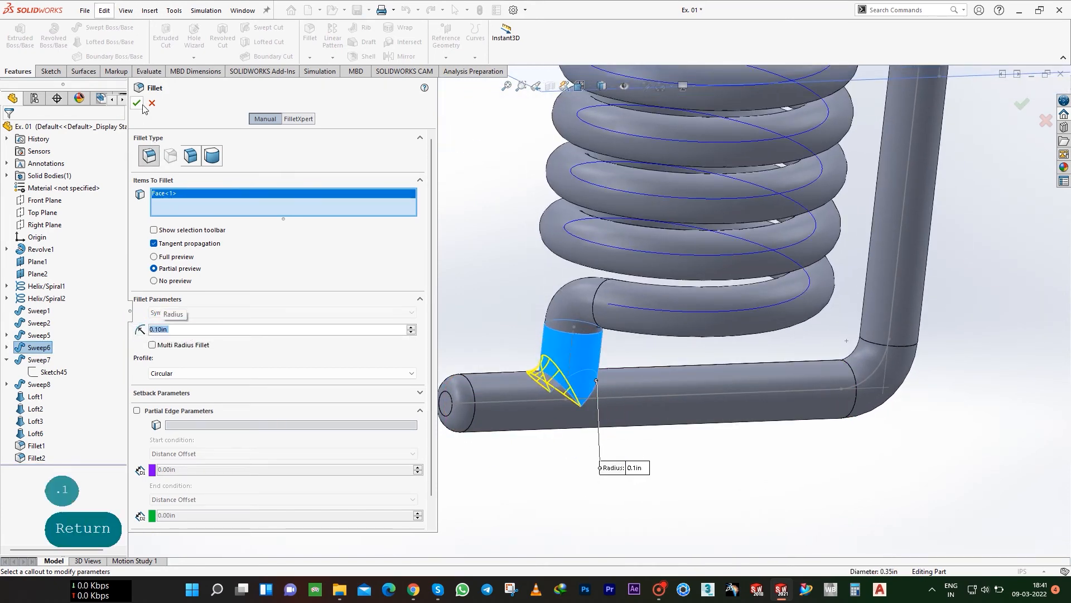
middle_drag(474, 230, 406, 313)
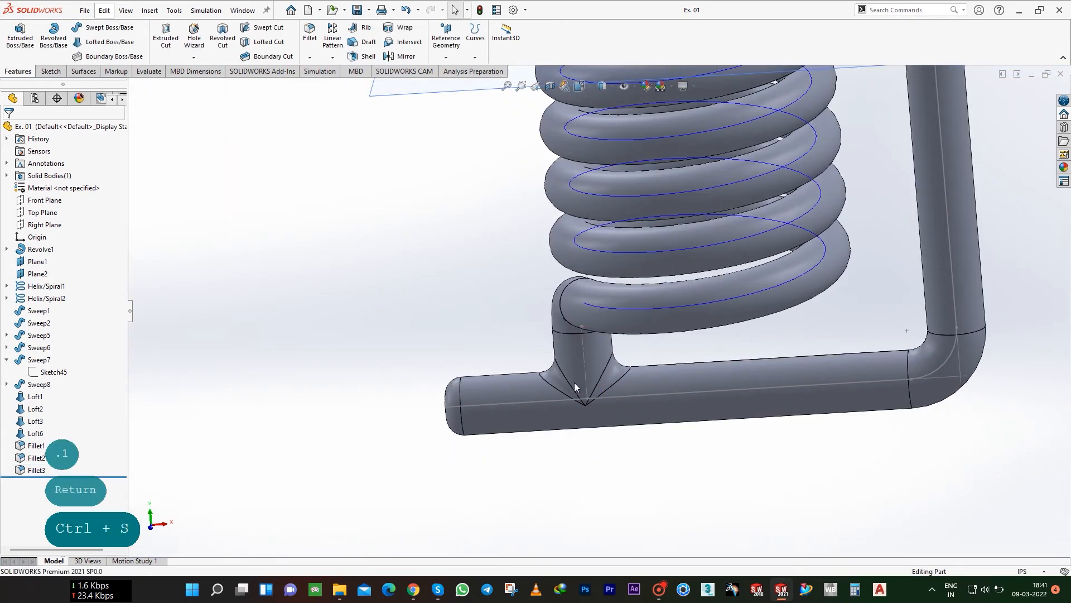
- Shell the body to a wall thickness of 0.02 in, removing the vessel's flat top face
scroll(574, 382, up, 10)
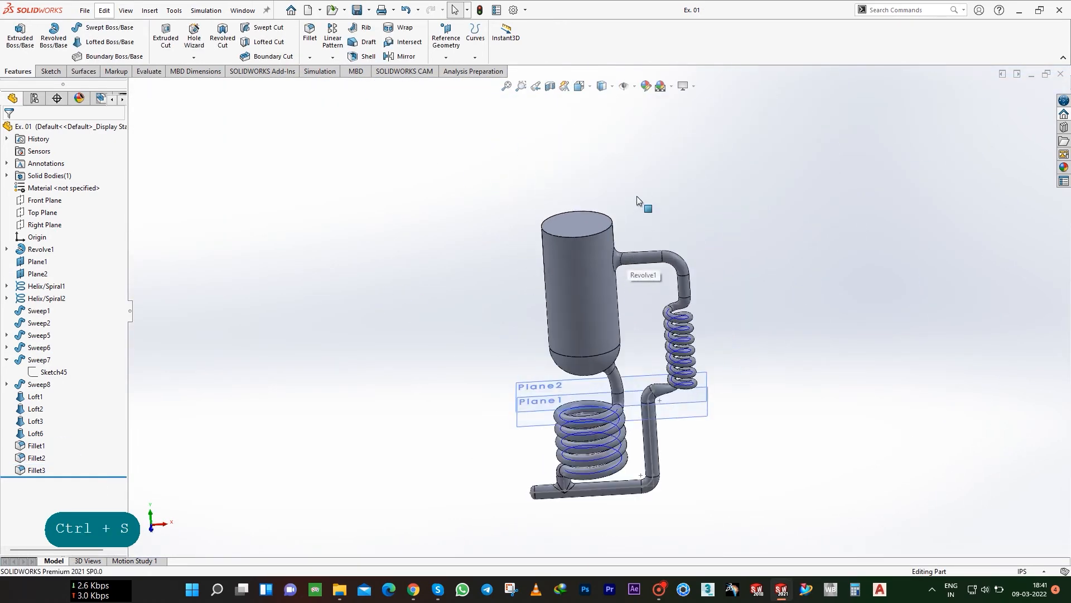
scroll(637, 196, down, 2)
click(366, 53)
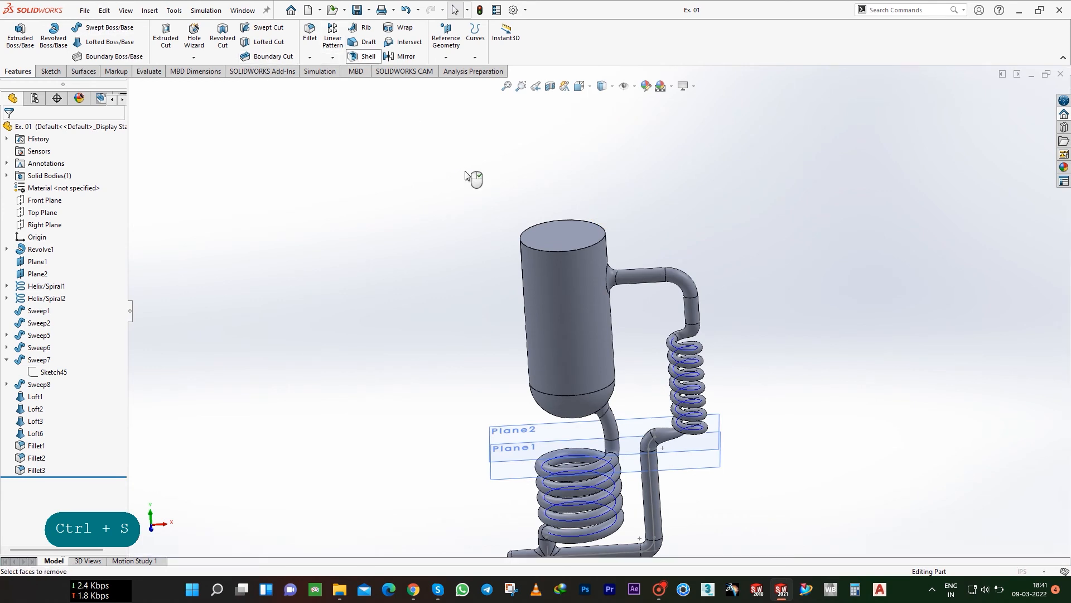
click(570, 237)
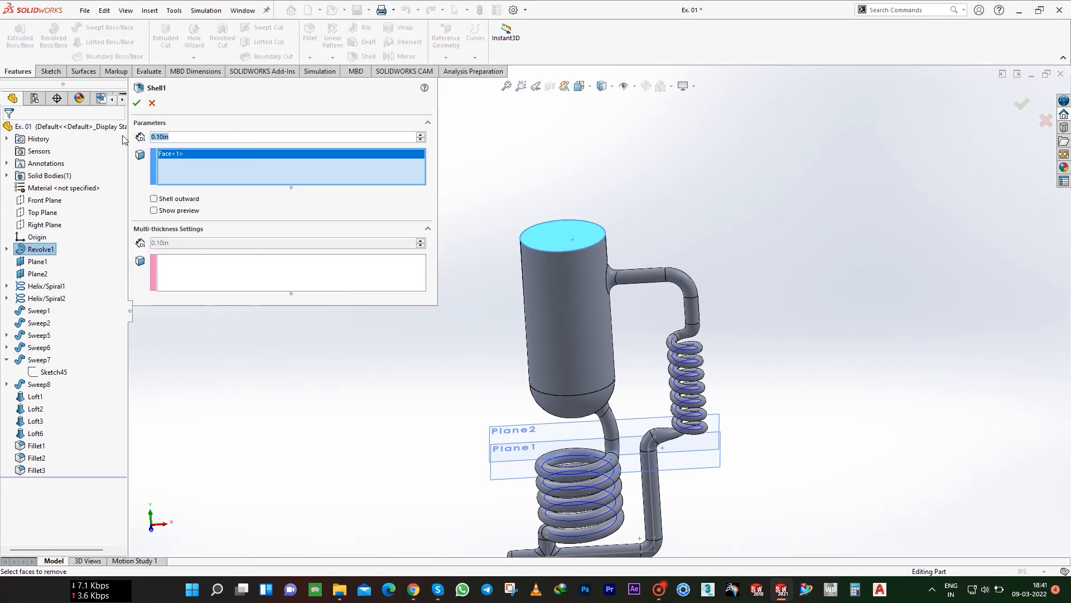
text(.02)
key(Return)
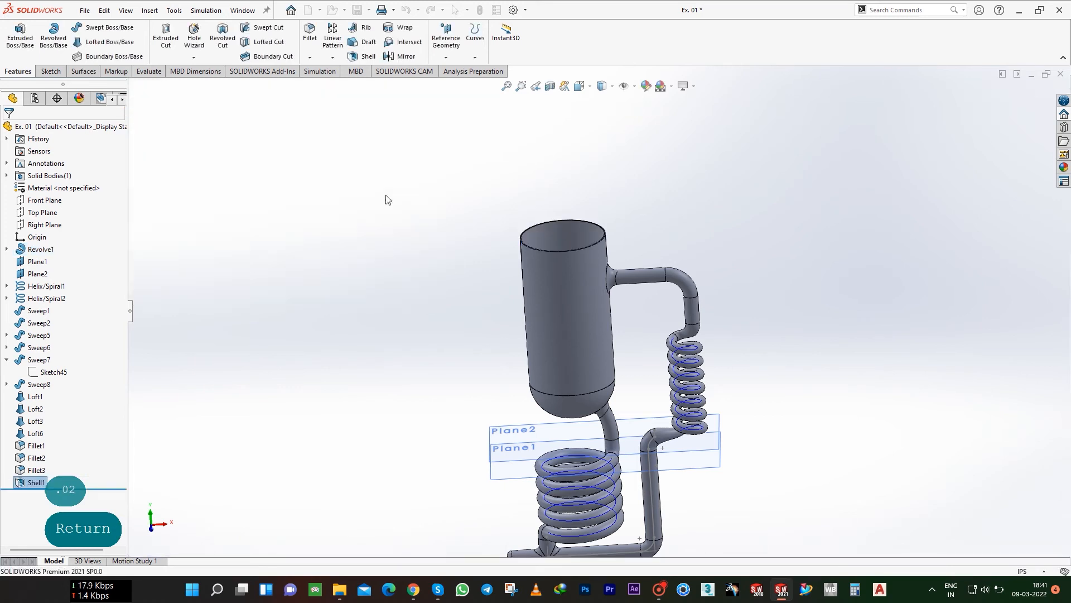
- Inspect the hollow interior of the vessel, coils and tubes in a section view, and return to the full view
scroll(390, 227, up, 4)
middle_drag(441, 312, 491, 359)
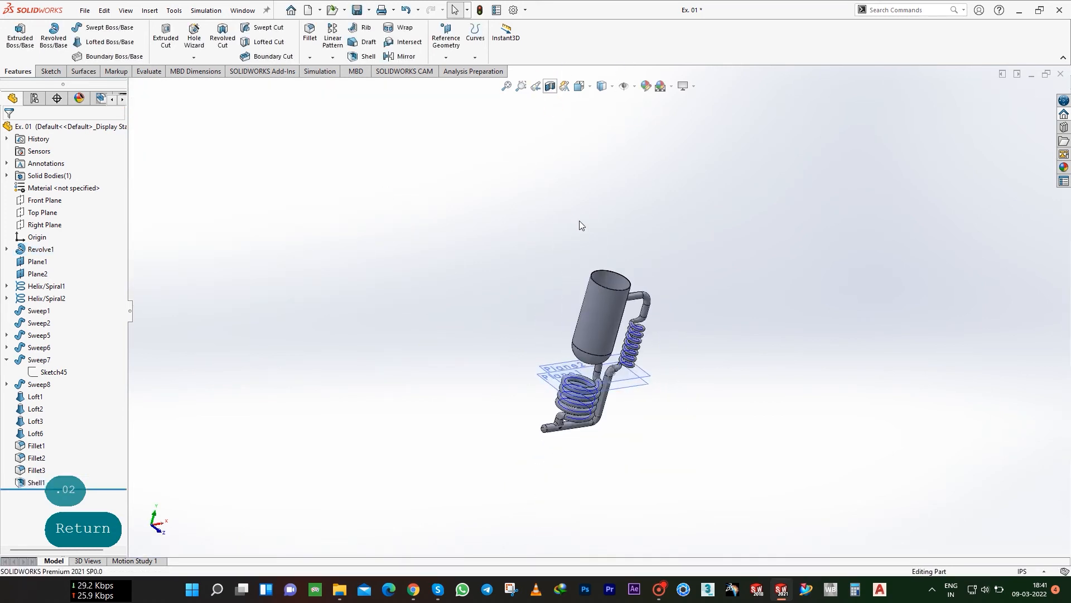
scroll(618, 391, up, 5)
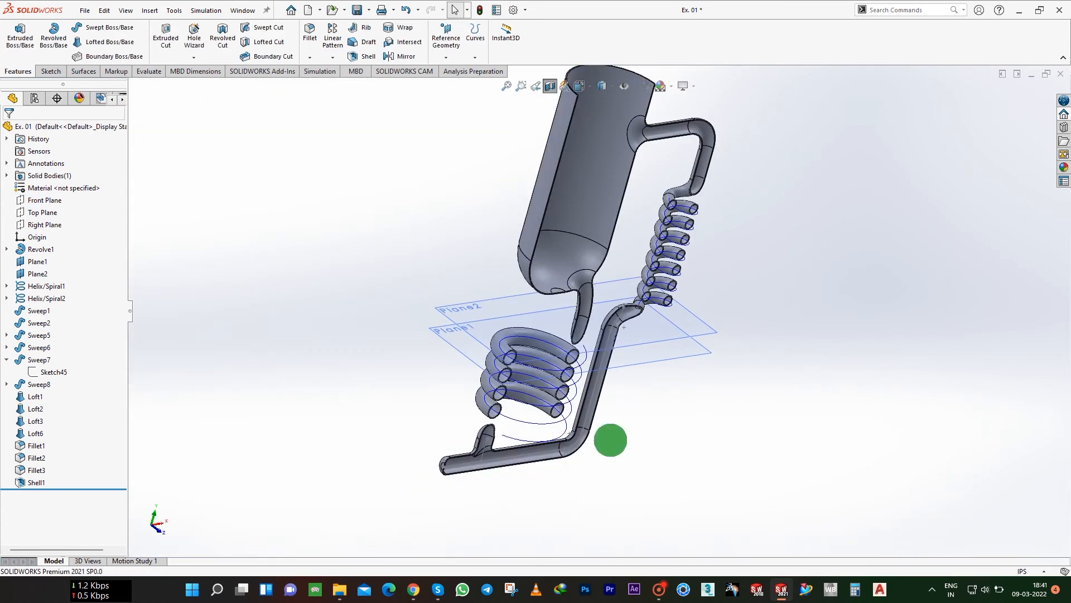
middle_drag(609, 442, 606, 380)
click(551, 87)
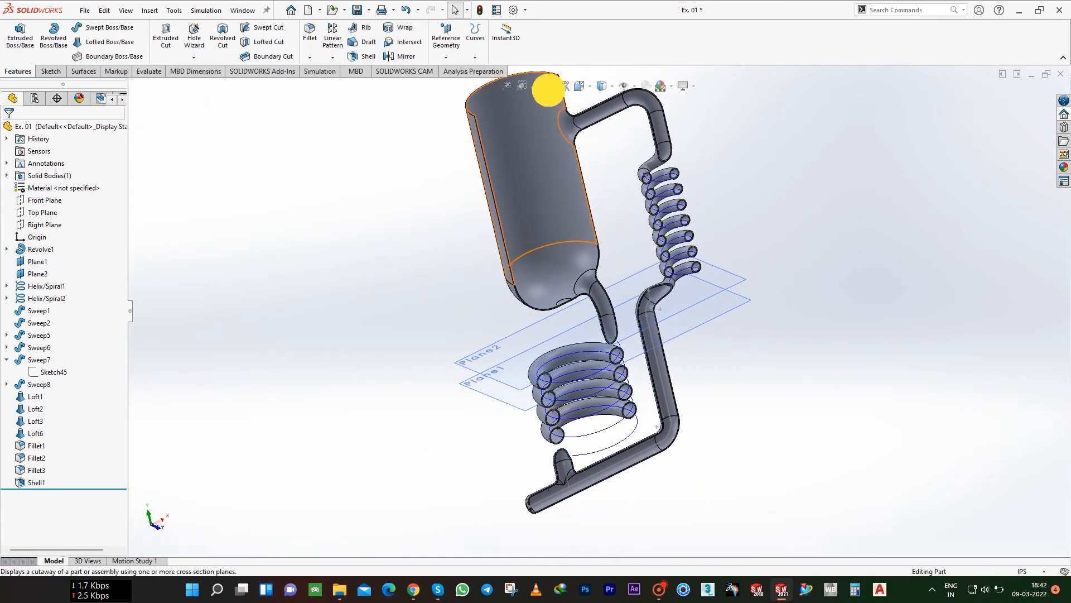
- Save the part and set the view to isometric
key(ctrl+s)
click(809, 365)
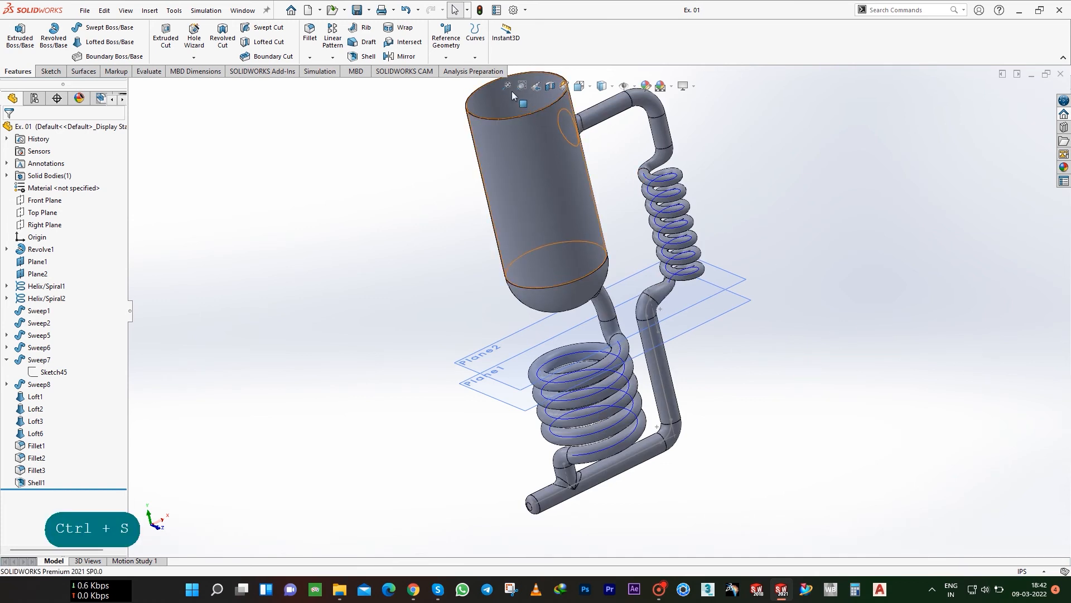
middle_drag(512, 92, 621, 195)
key(ctrl+7)
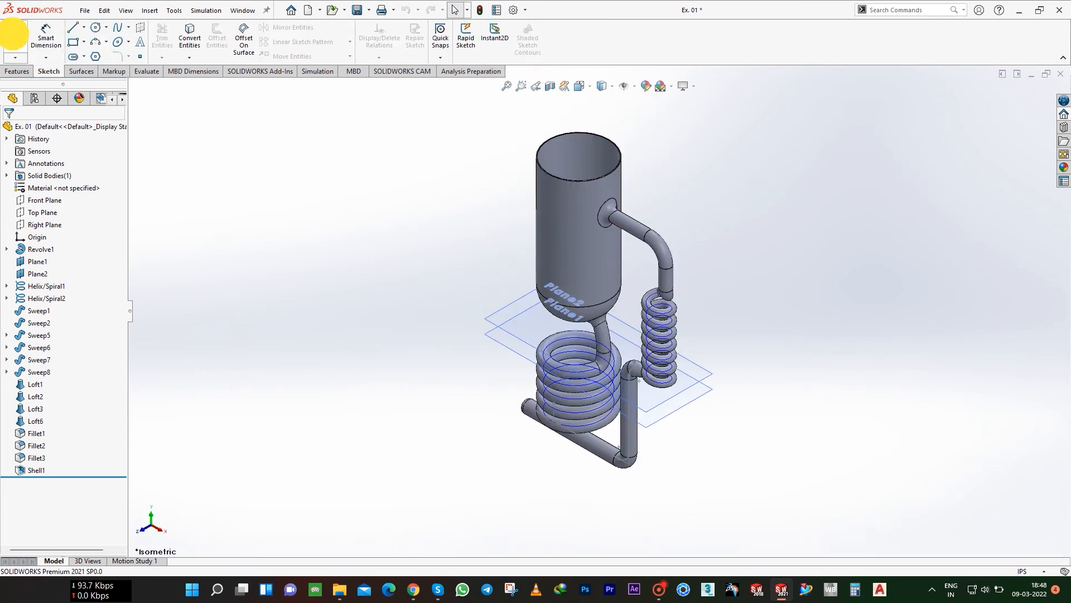
- Sketch a three-point arc of about 3 in radius on the Front Plane, just below the lower horizontal tube
click(15, 33)
click(44, 200)
scroll(598, 478, down, 3)
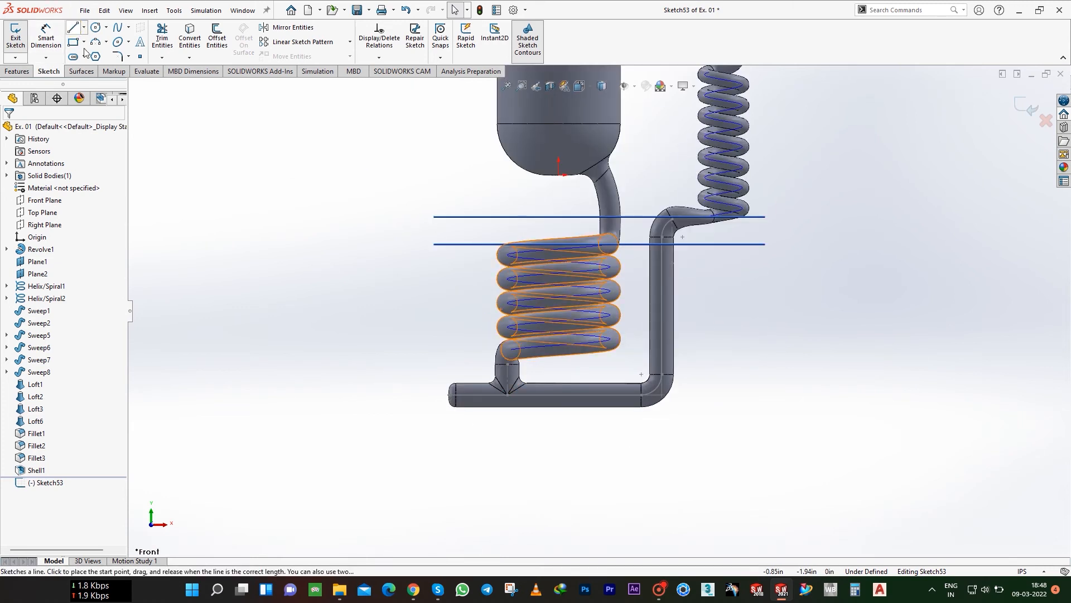
scroll(413, 270, up, 2)
scroll(534, 404, down, 2)
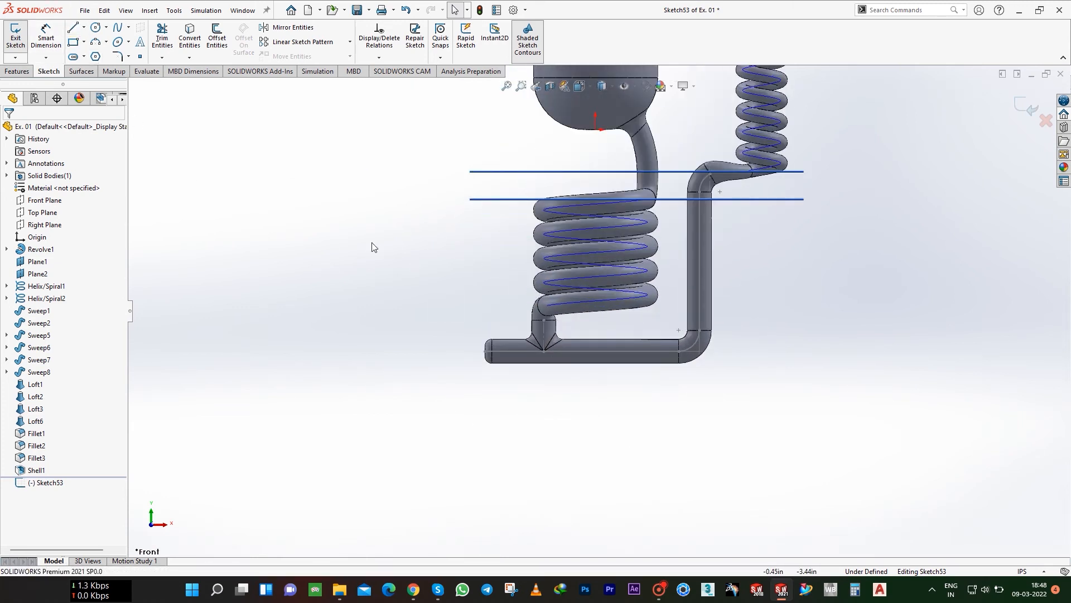
click(98, 43)
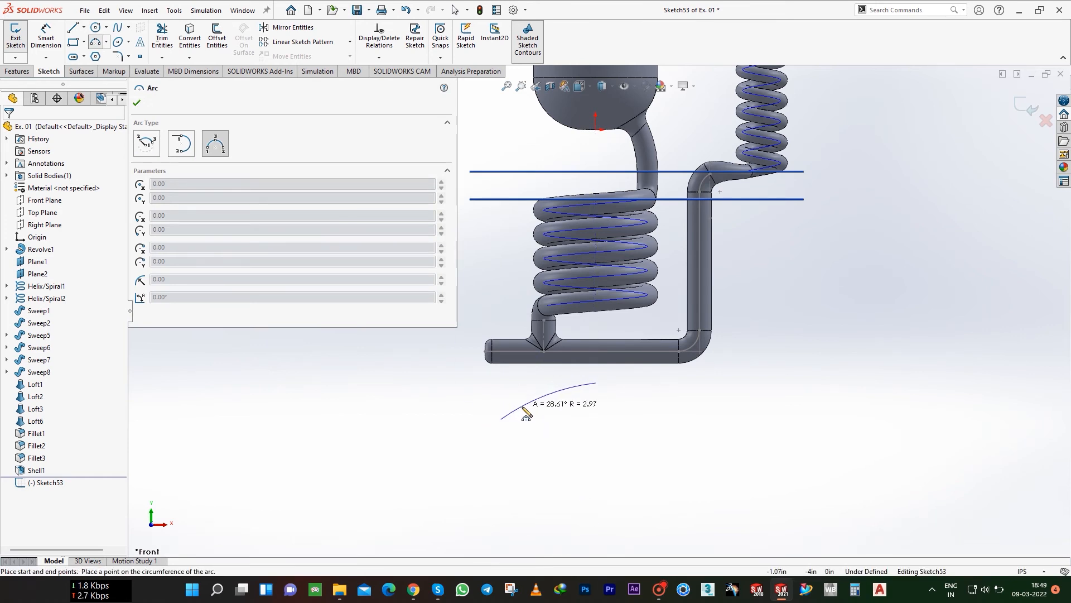
click(546, 395)
- Dimension the arc's lower endpoint 4.2 in below the Top Plane
click(52, 41)
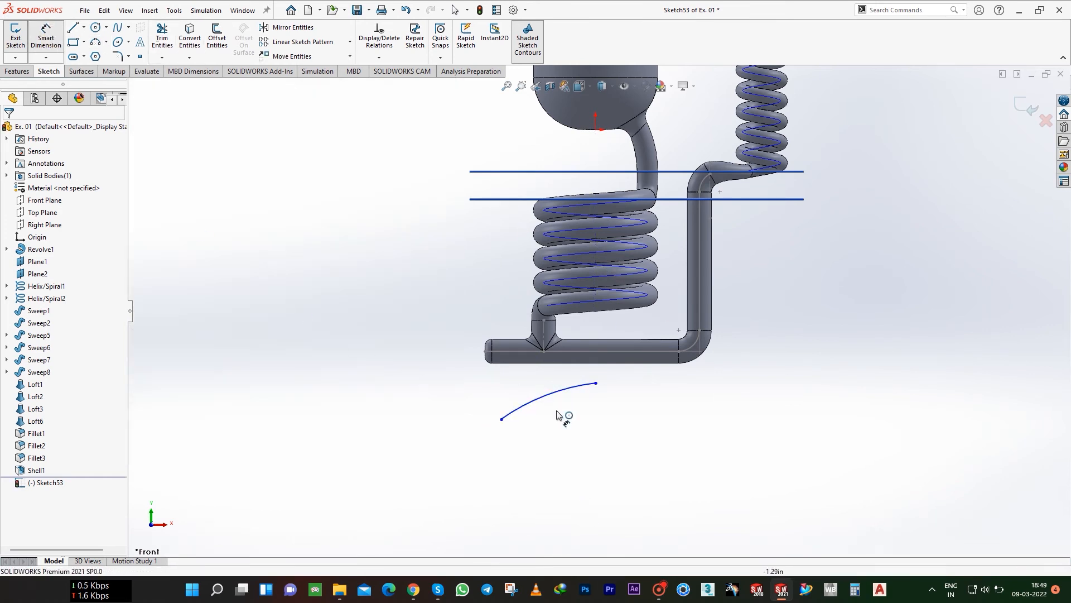
click(501, 419)
scroll(538, 422, up, 2)
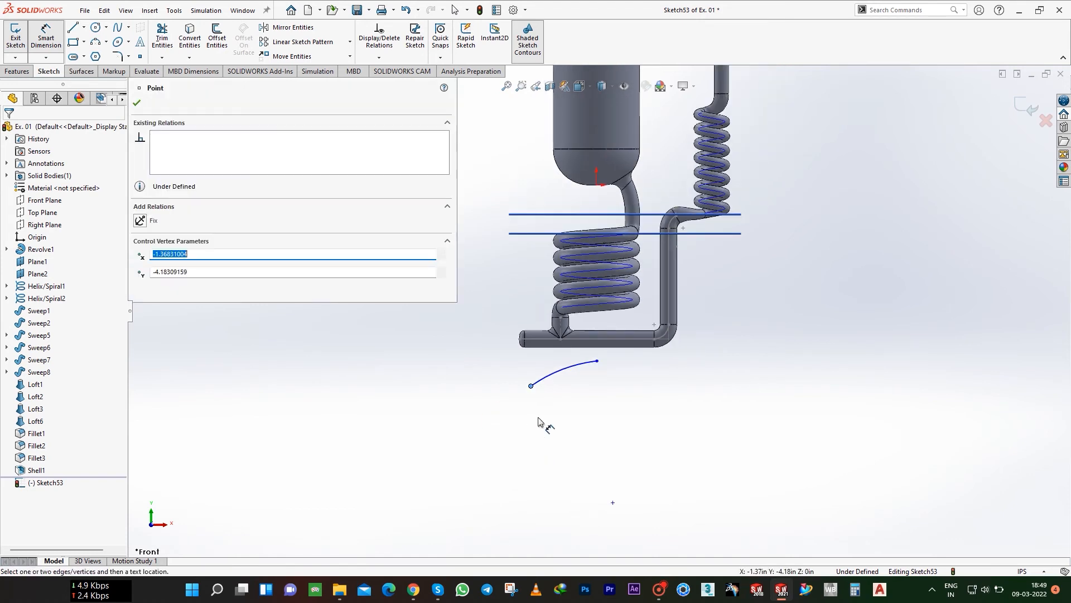
click(54, 215)
click(511, 352)
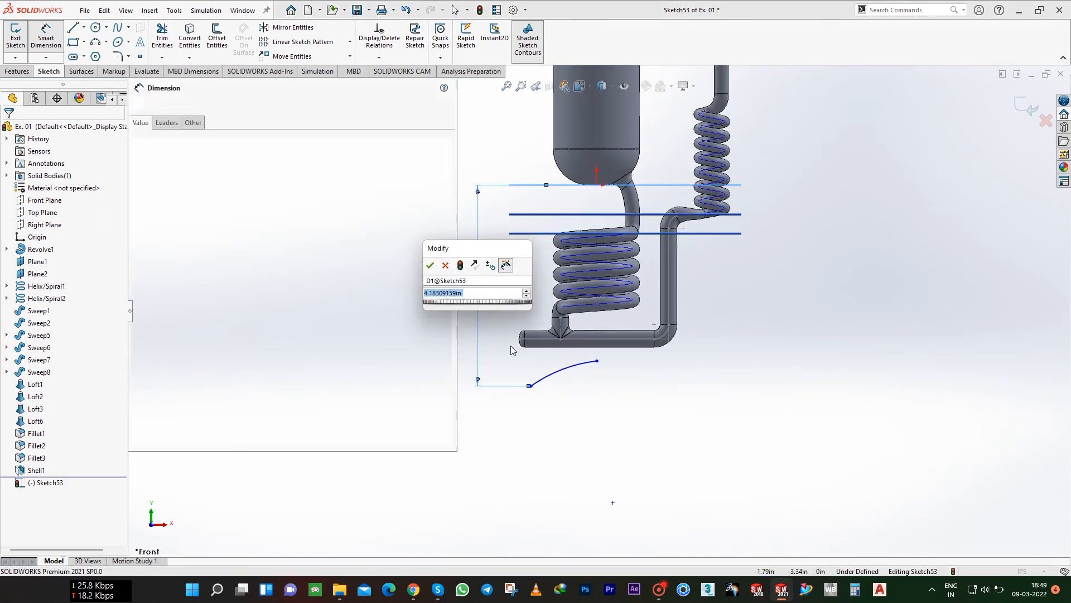
text(4.2)
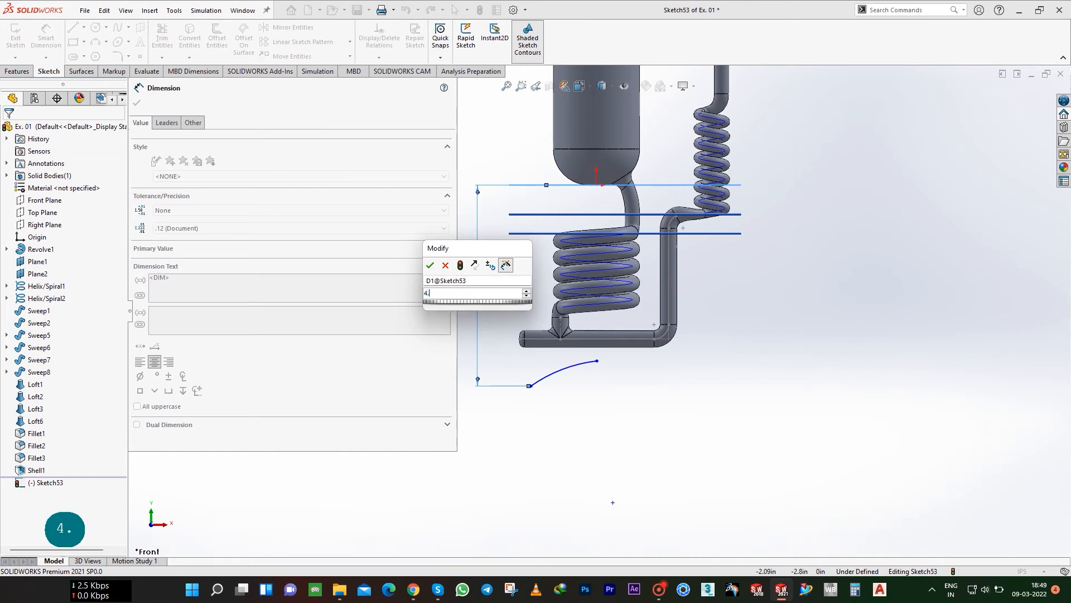
key(Return)
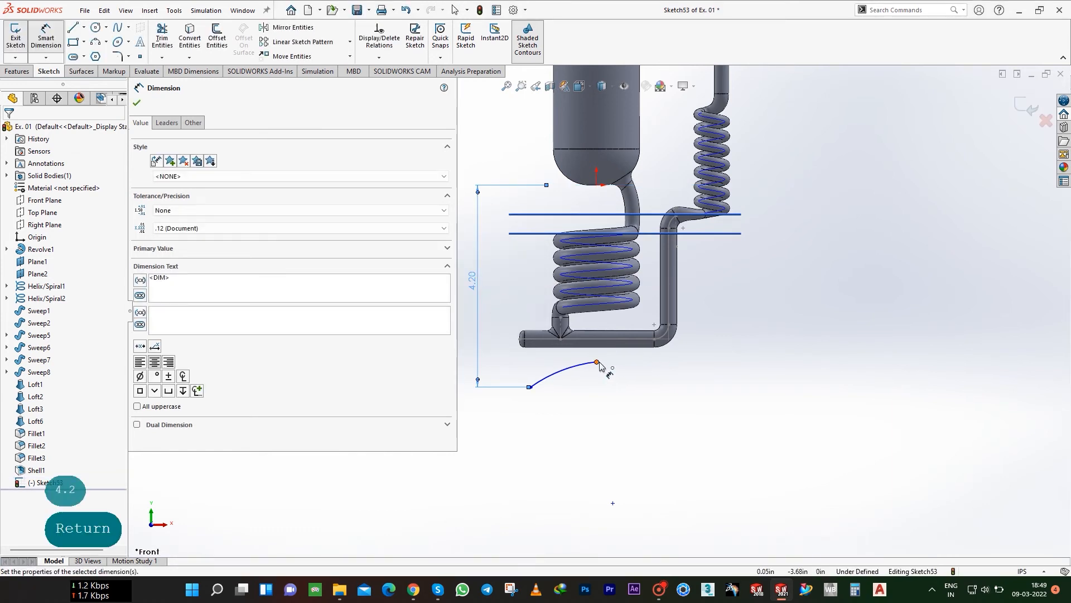
- Dimension the arc's upper endpoint 3.9 in below the Top Plane
click(597, 362)
click(42, 213)
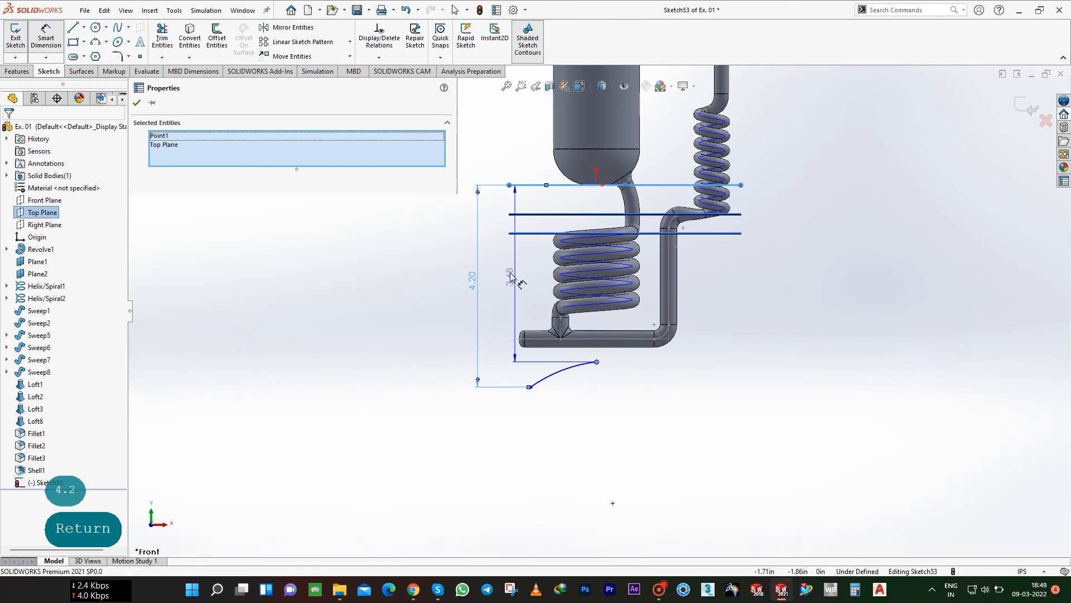
click(547, 289)
text(3)
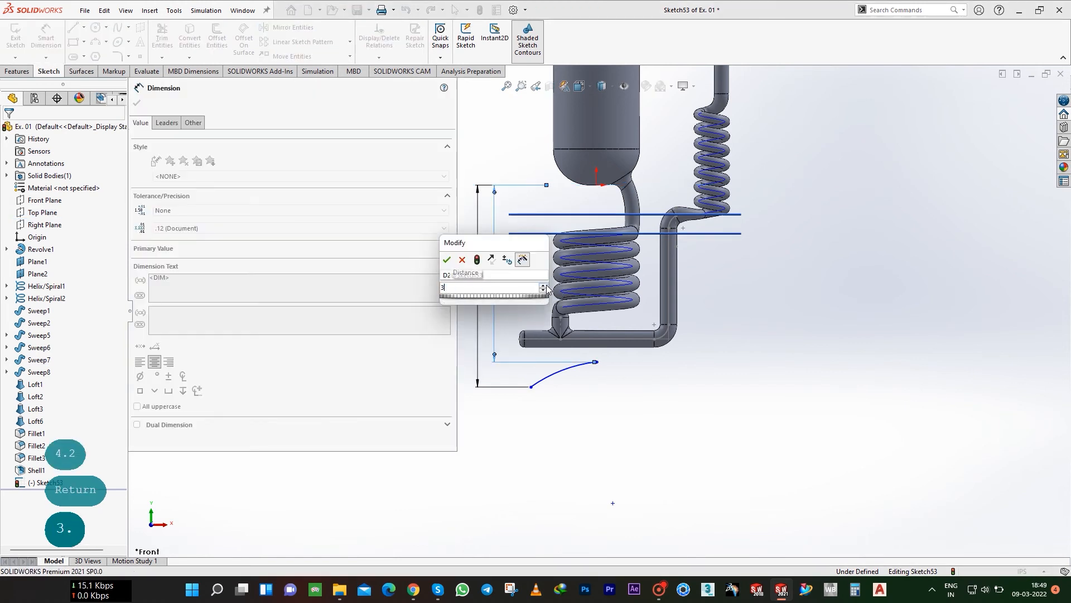
text(.9)
key(Return)
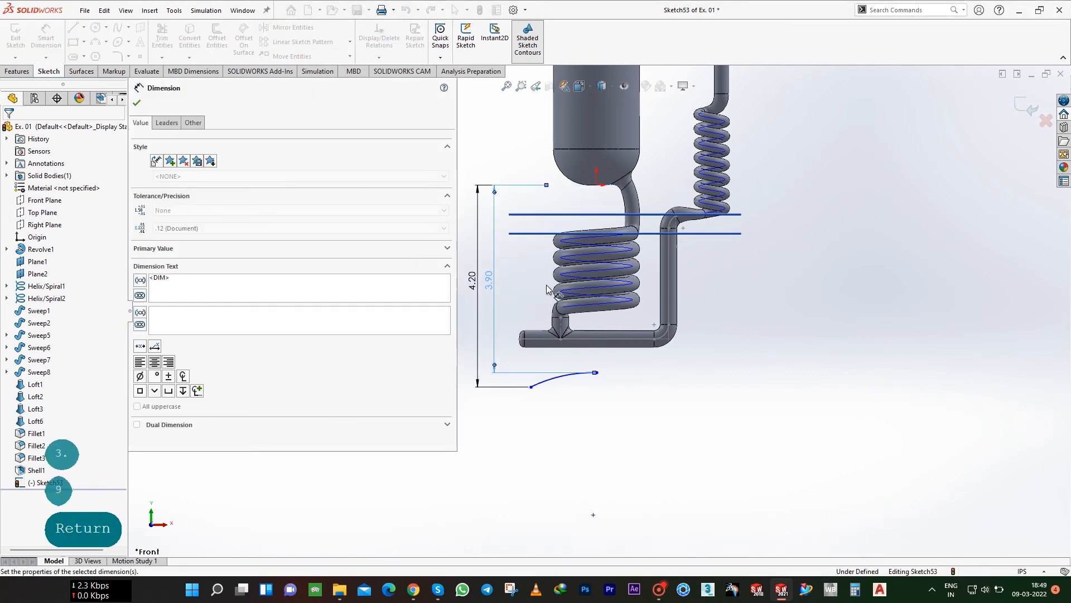
scroll(638, 380, down, 1)
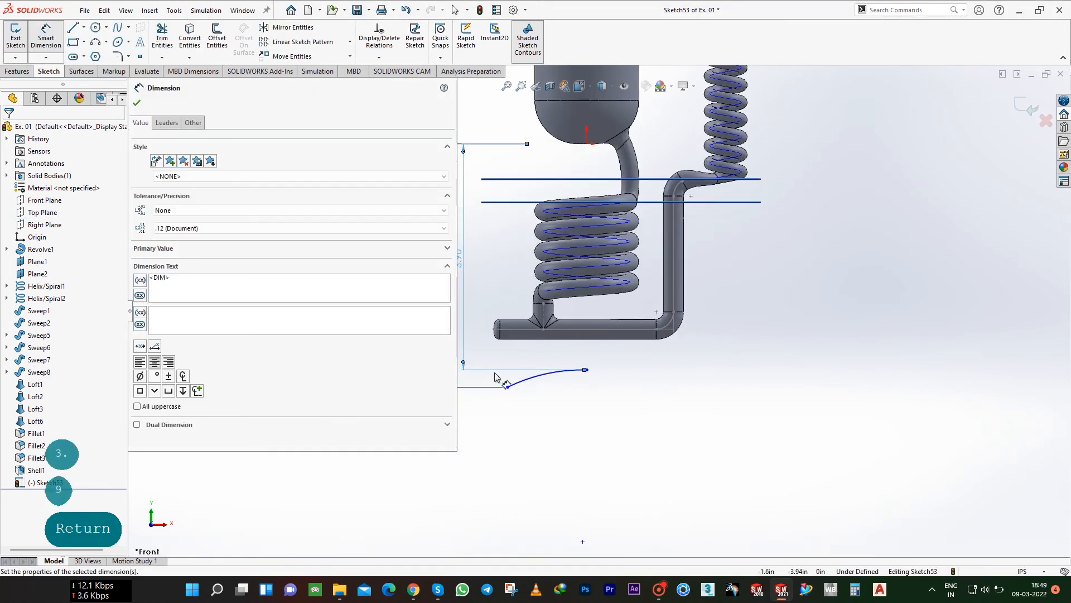
- Dimension the arc's radius at 3 in
click(531, 377)
click(569, 404)
text(3)
key(Return)
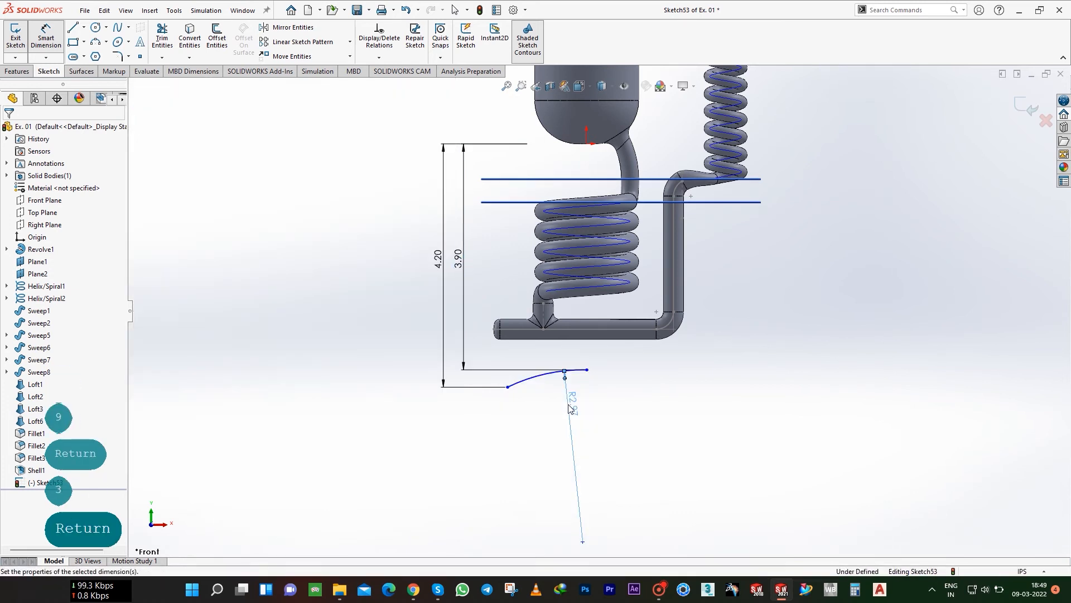
click(135, 106)
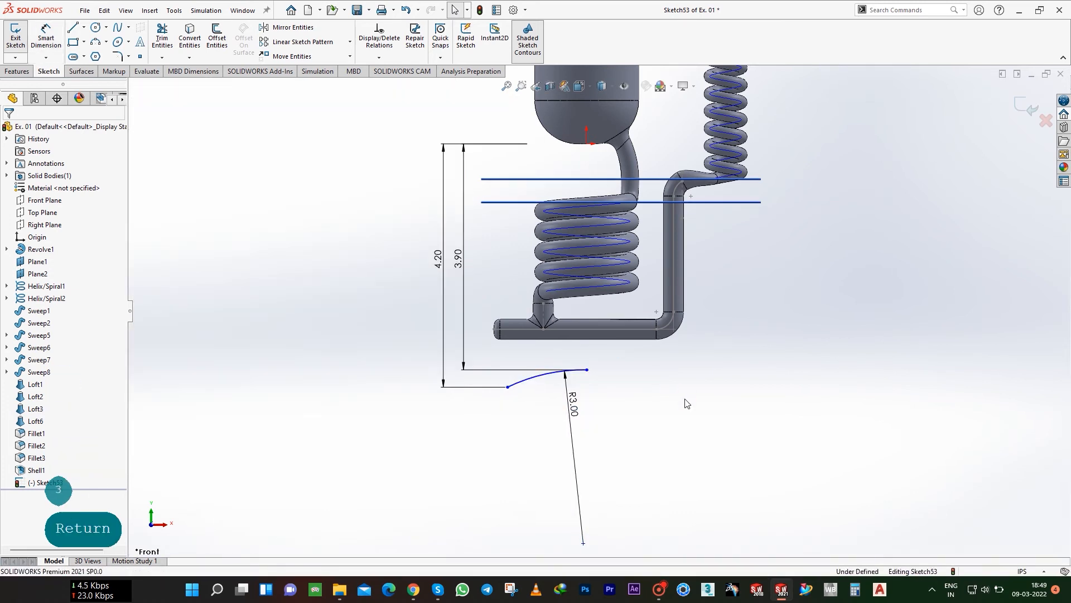
- Make the arc's centre point and its upper endpoint coincident with the Right Plane
scroll(601, 308, up, 1)
click(589, 352)
ctrl+click(45, 224)
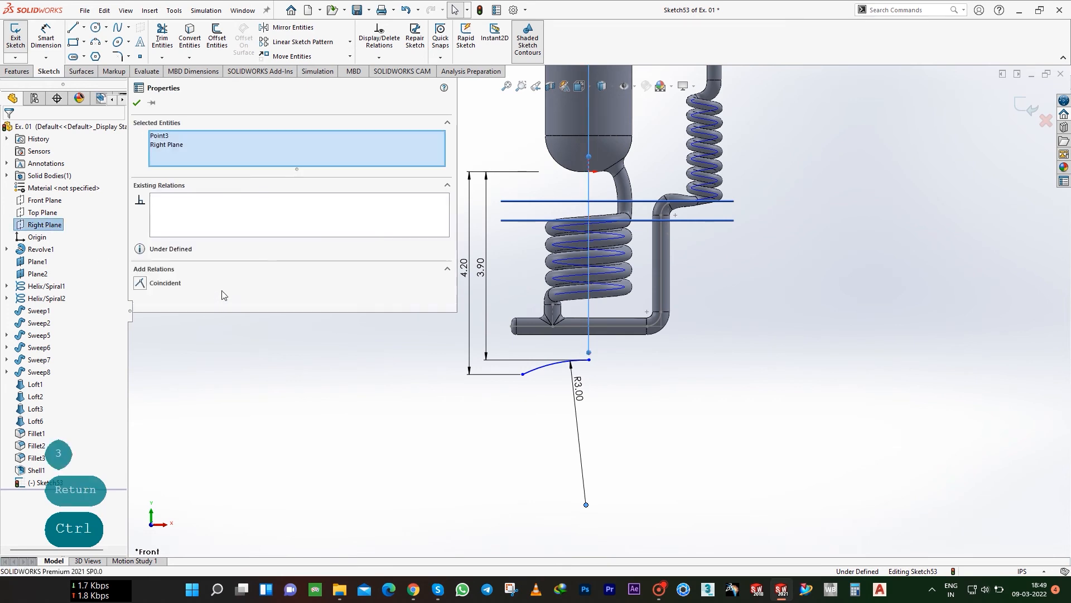
click(164, 279)
click(620, 387)
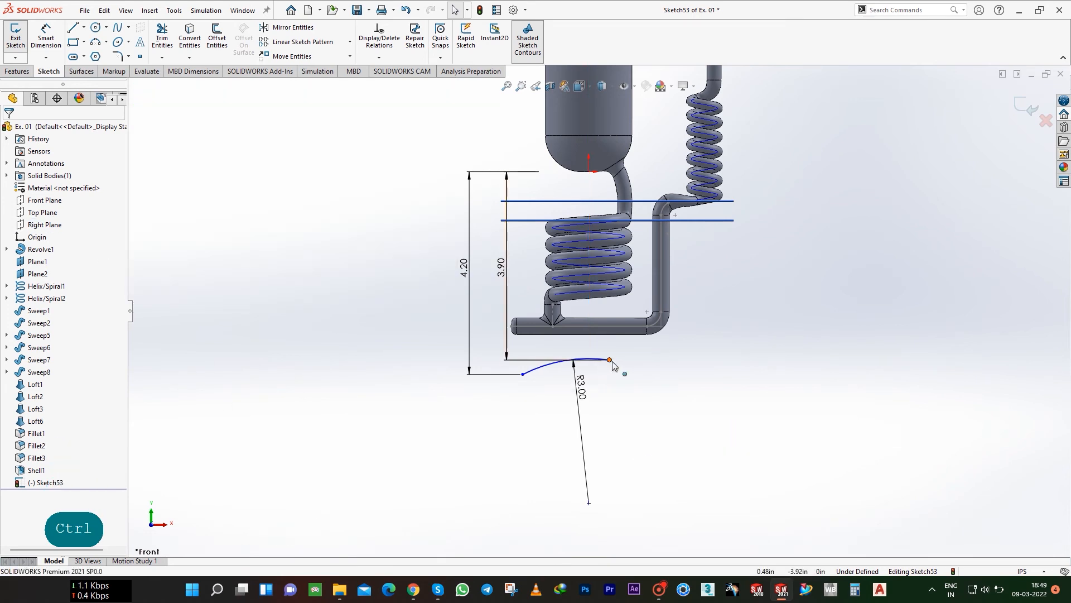
click(610, 360)
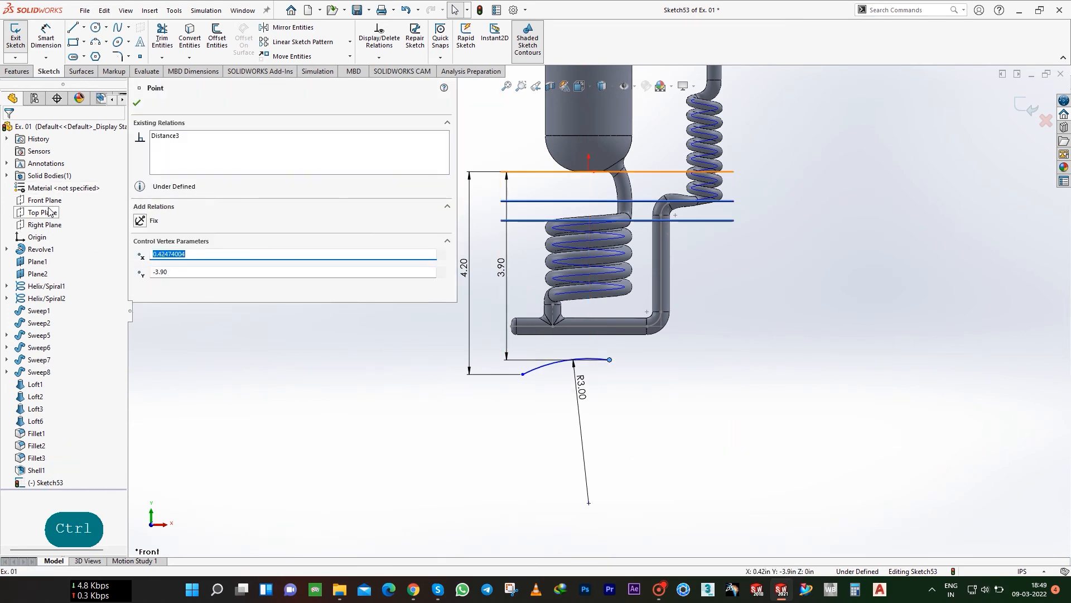
ctrl+click(45, 224)
click(285, 413)
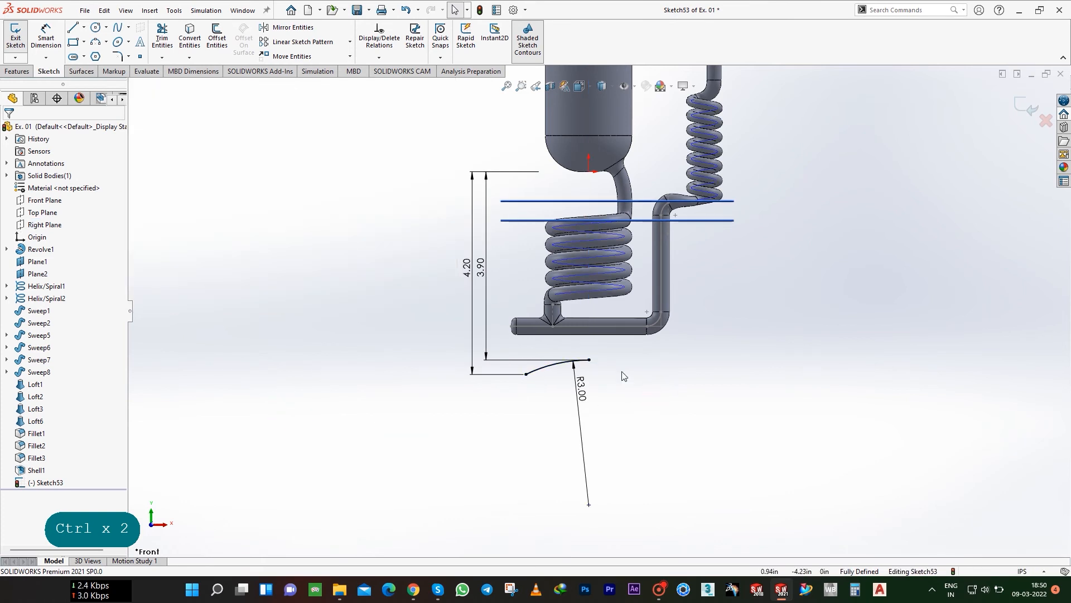
- Offset the arc 0.04 in toward its underside
scroll(617, 383, down, 3)
click(217, 40)
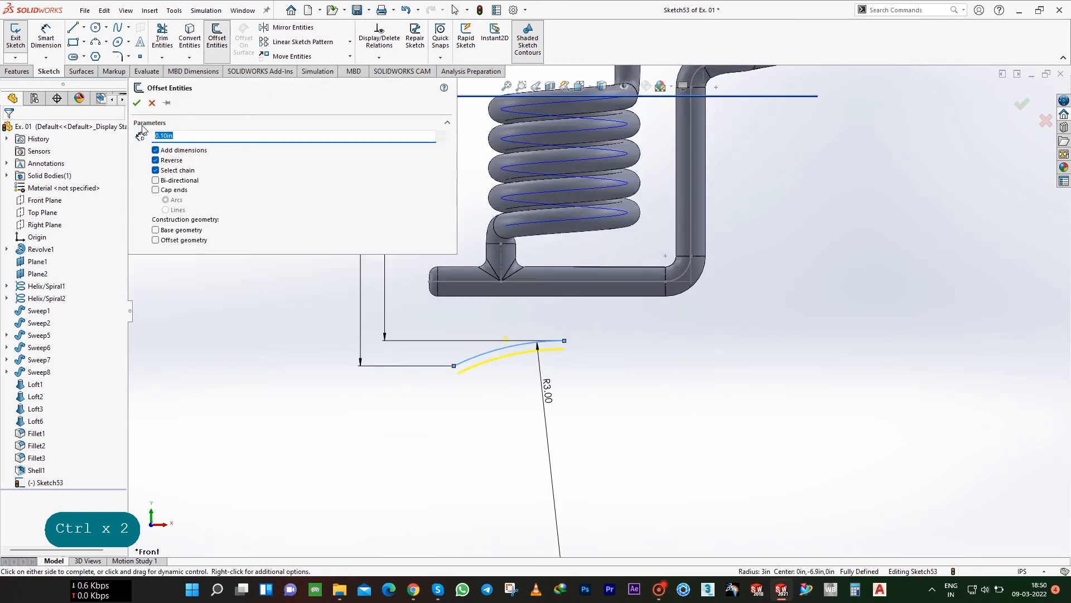
text(.04)
key(Return)
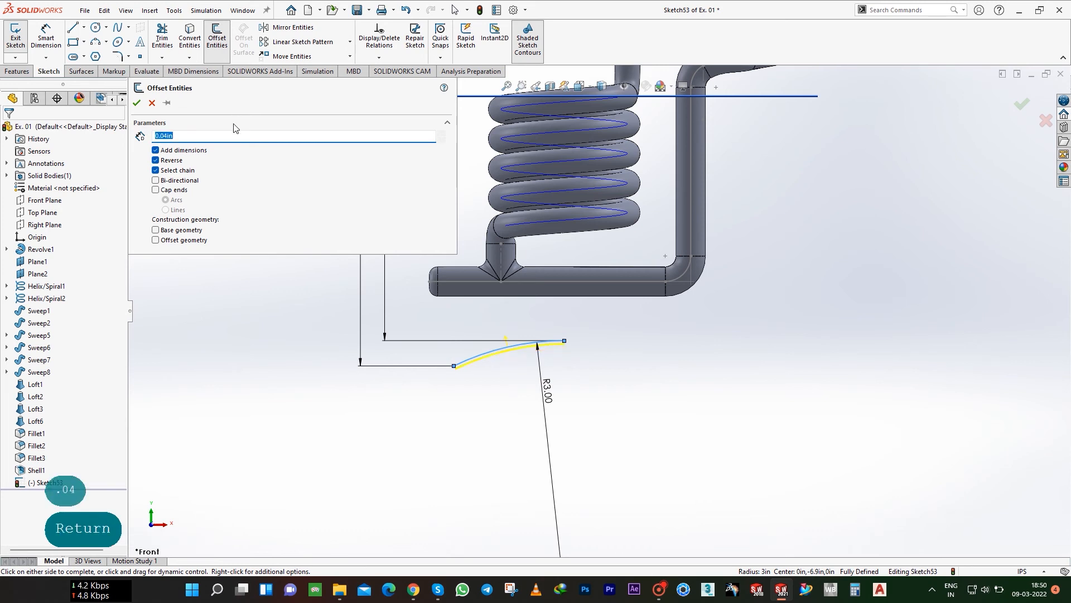
click(140, 104)
- Join the upper ends of the two arcs with a vertical line and draw a horizontal line from the original arc's lower endpoint across the offset arc
scroll(550, 397, down, 2)
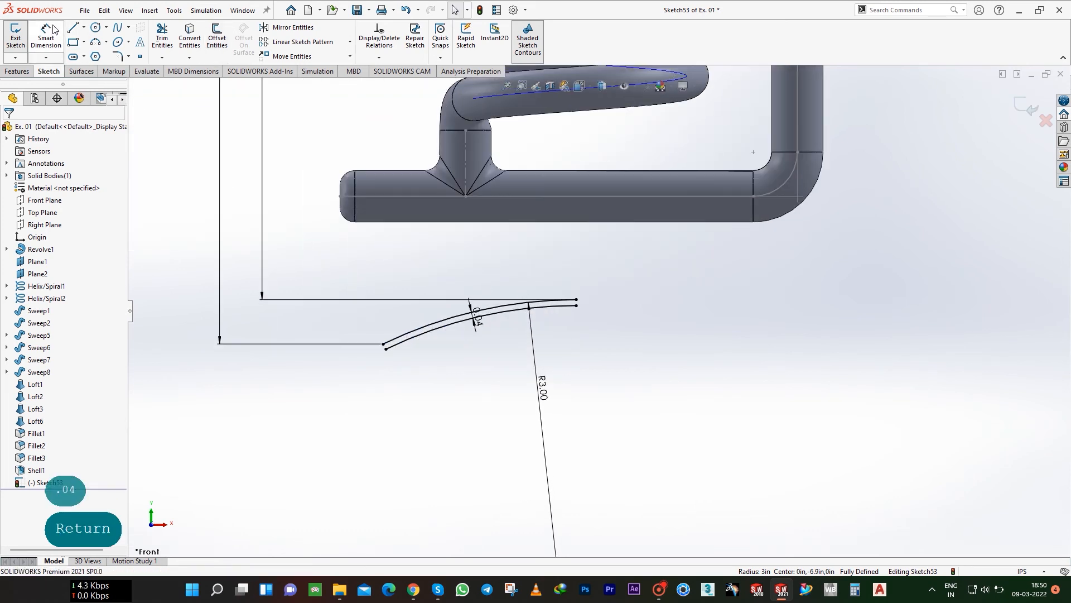
click(576, 299)
click(577, 306)
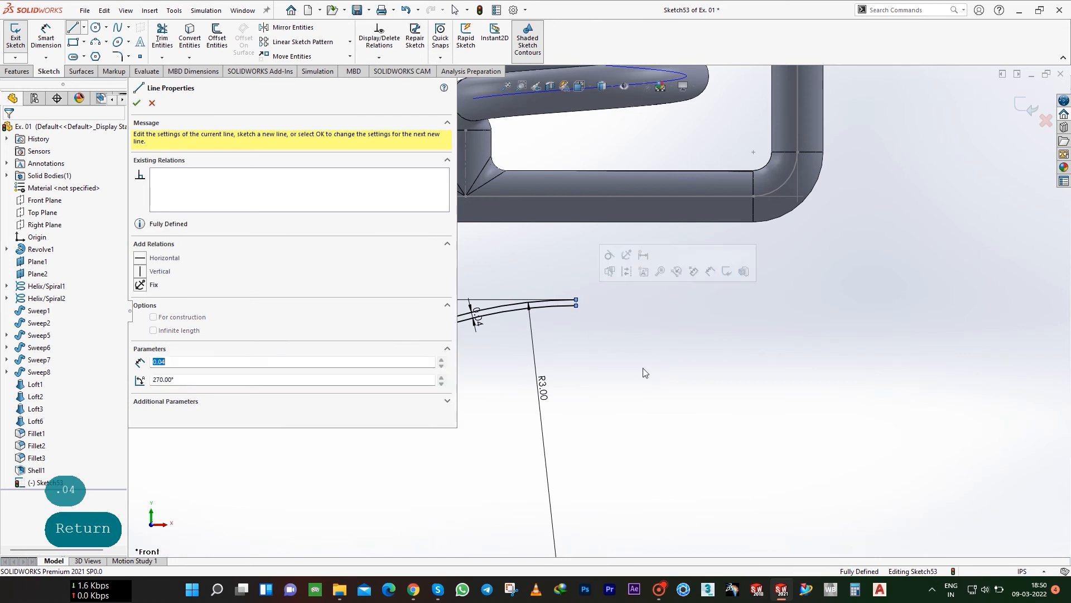
scroll(597, 312, up, 2)
scroll(487, 340, down, 3)
click(574, 324)
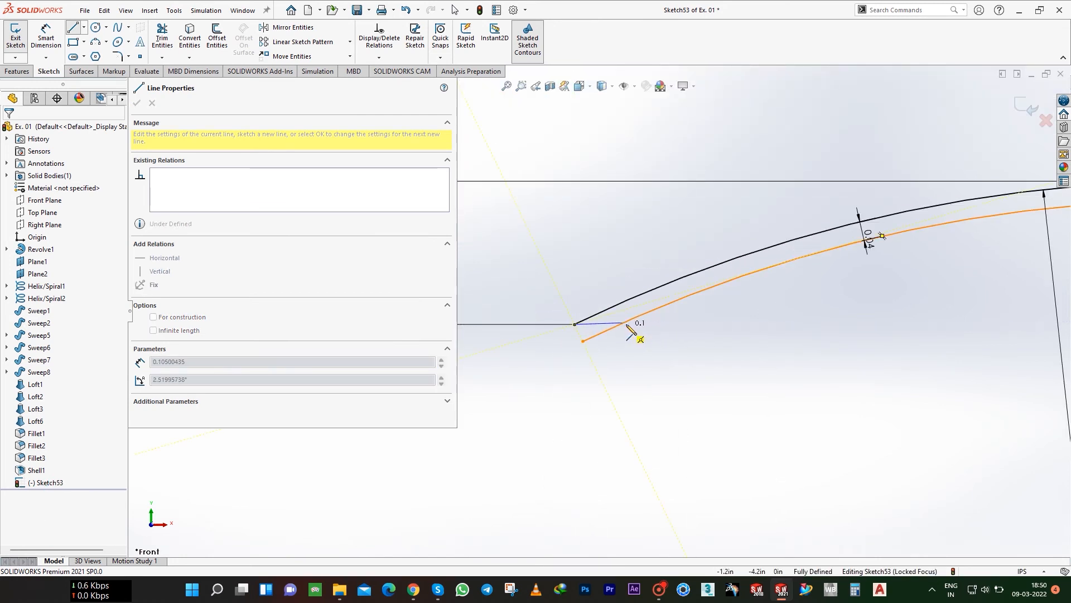
click(639, 325)
key(Escape)
key(Escape)
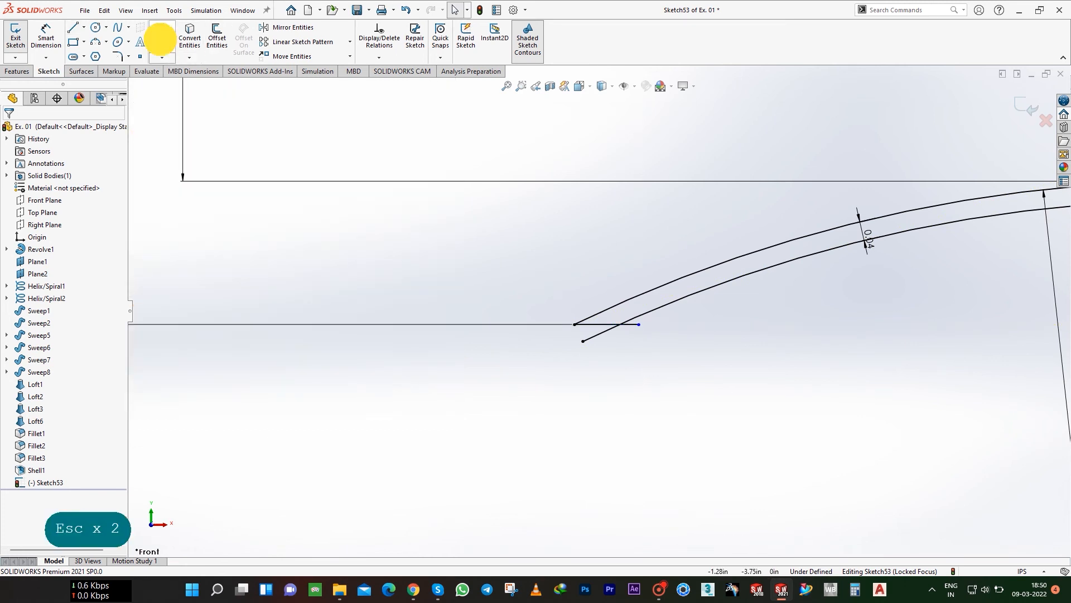
- Trim the horizontal line and offset arc where they overrun each other to close the thin curved profile
click(162, 37)
drag(657, 351, 636, 320)
scroll(585, 337, up, 6)
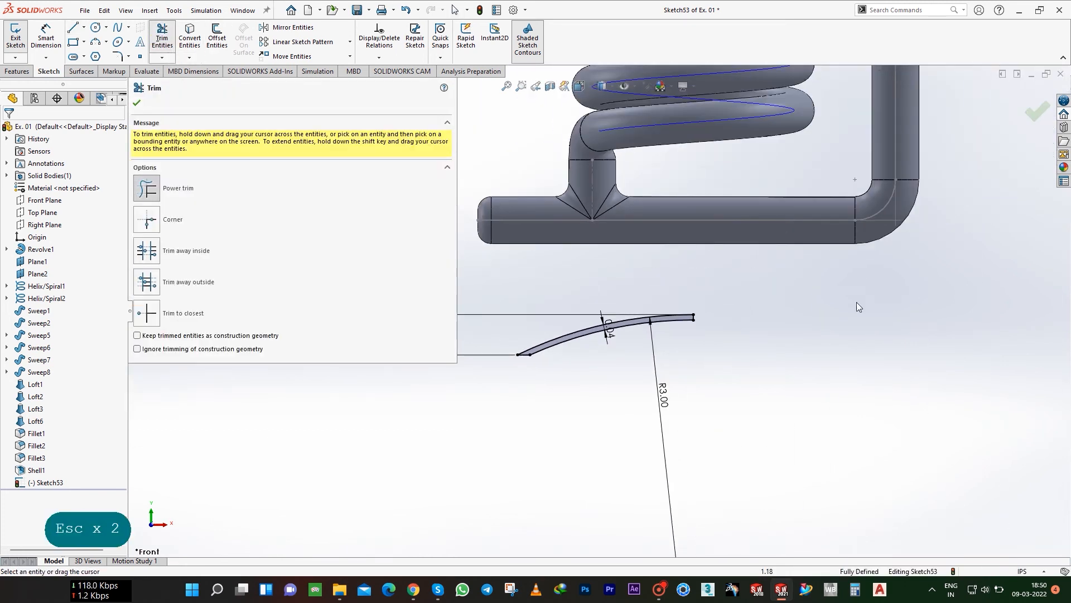
- Undo the latest trial edits, returning the sketch to the closed thin arc profile
key(ctrl+z)
key(ctrl+z)
key(ctrl+z)
key(ctrl+z)
key(ctrl+z)
key(ctrl+z)
key(ctrl+z)
key(ctrl+z)
key(ctrl+z)
- Sketch a stem outline about 0.7 in tall from the arc's upper endpoint to the lower tube's centreline and back down to the upper arc
click(71, 30)
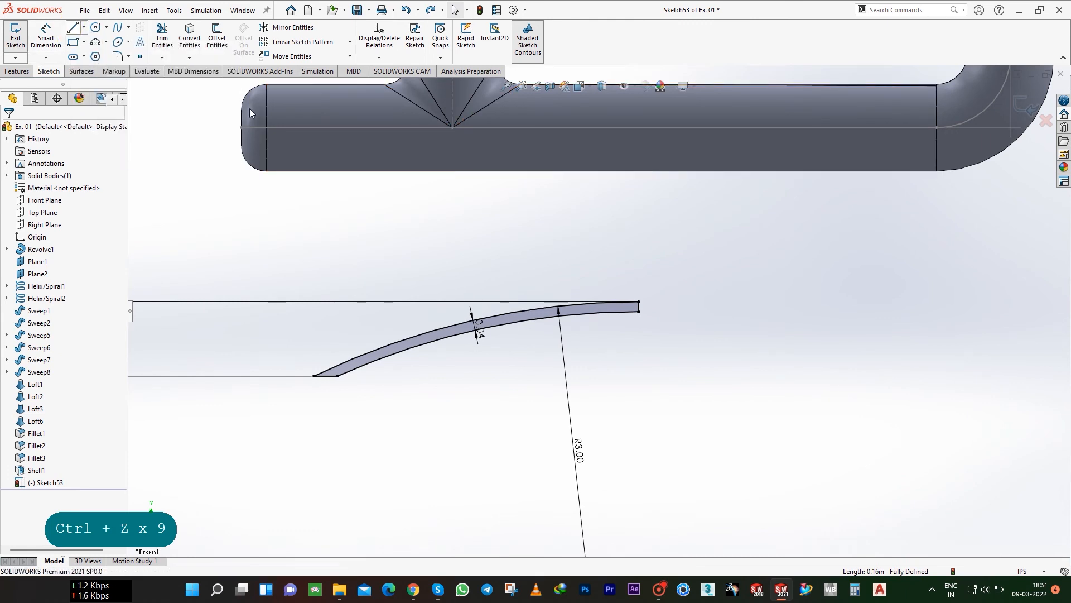
click(639, 301)
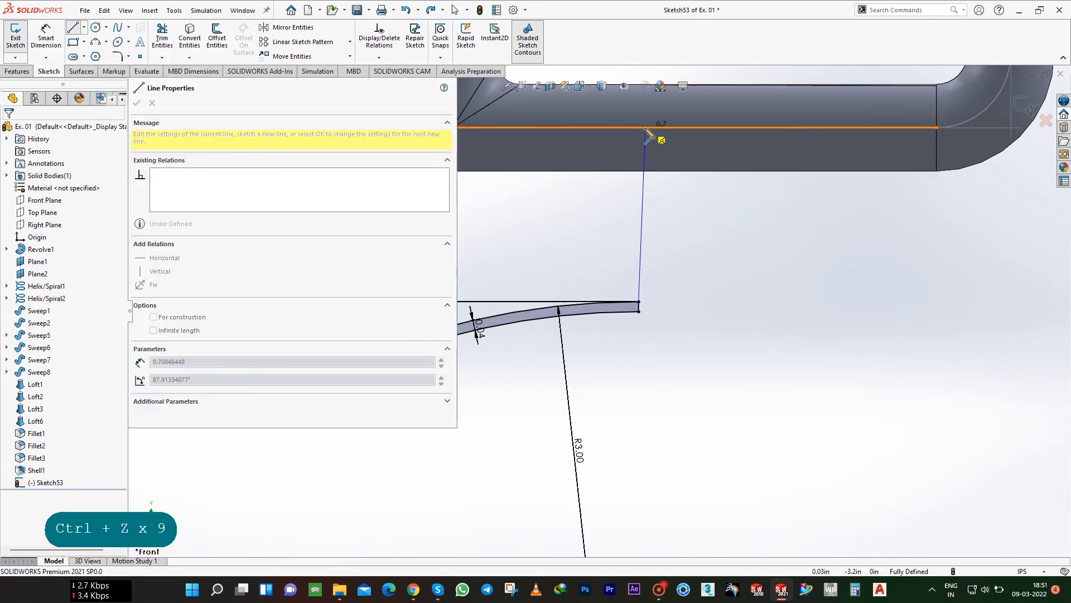
click(639, 128)
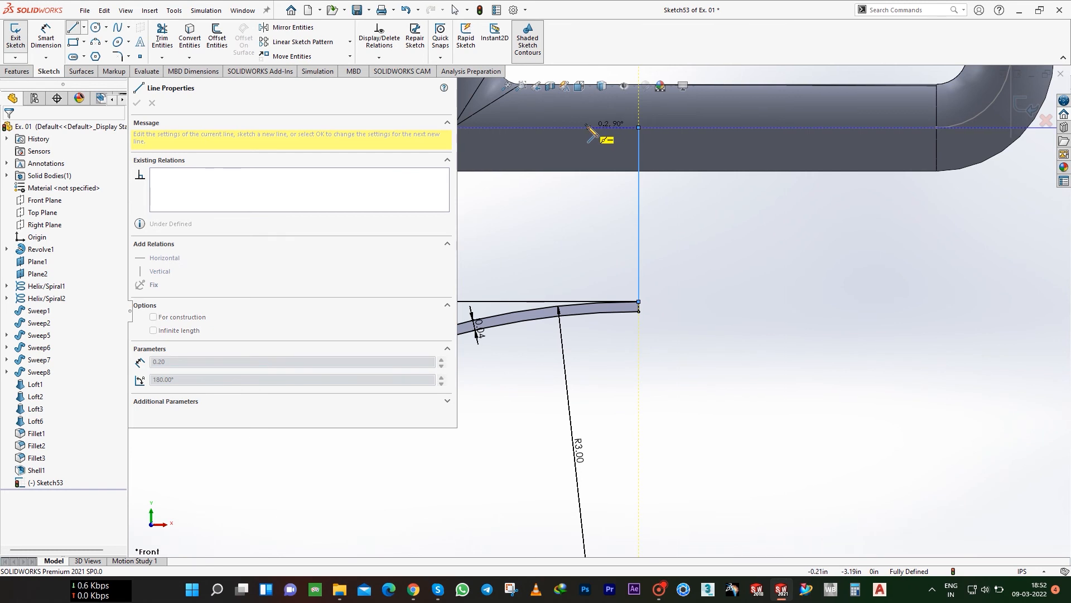
click(570, 127)
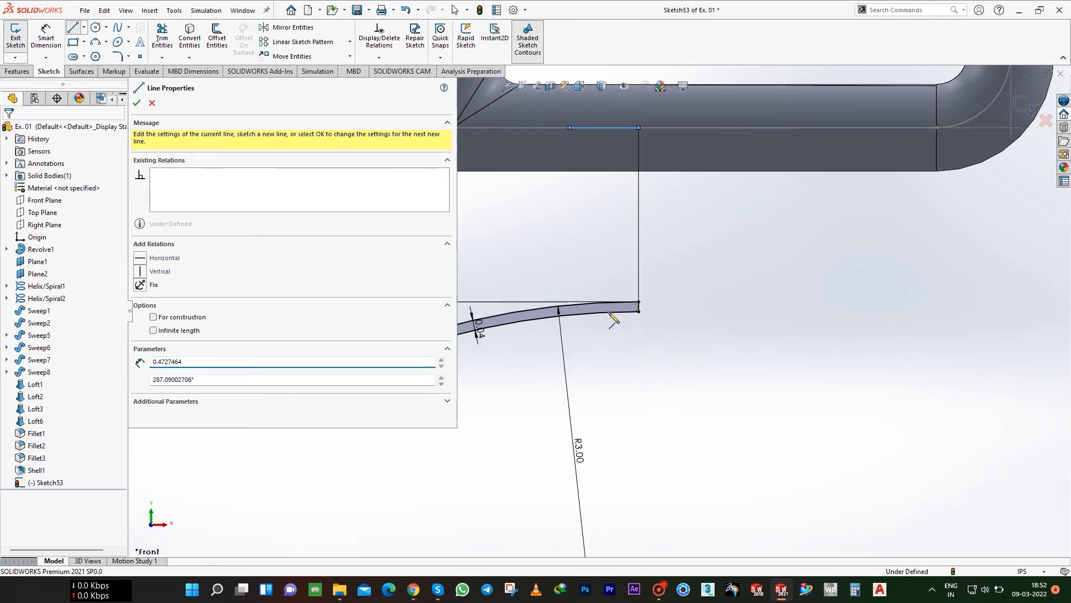
click(569, 305)
key(Escape)
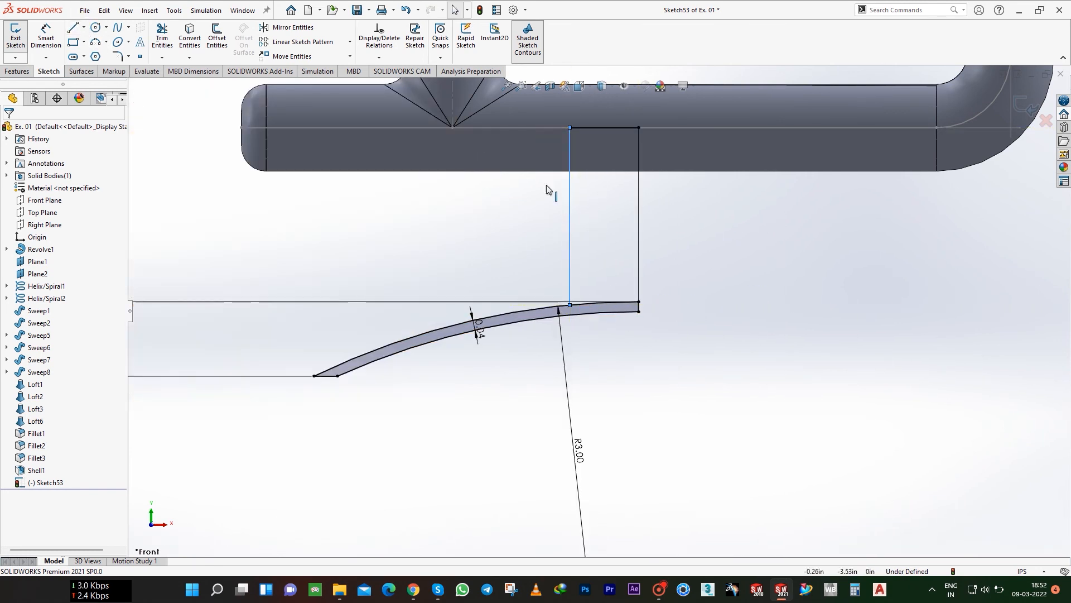
- Dimension the stem outline's width at .35/2 in between its two vertical lines
click(55, 35)
click(638, 229)
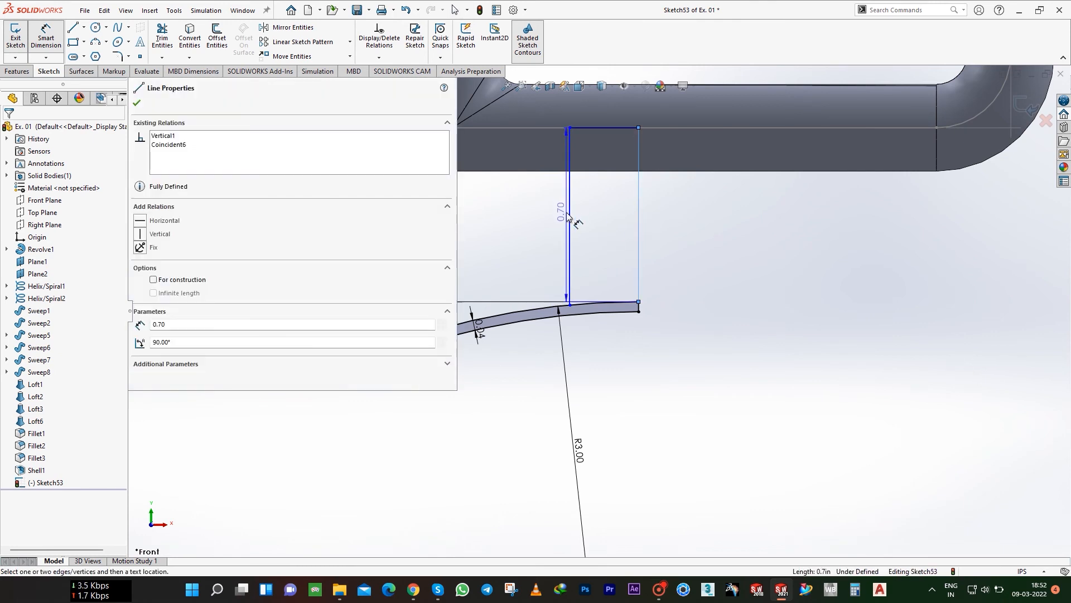
click(570, 215)
click(607, 253)
text(.35/2)
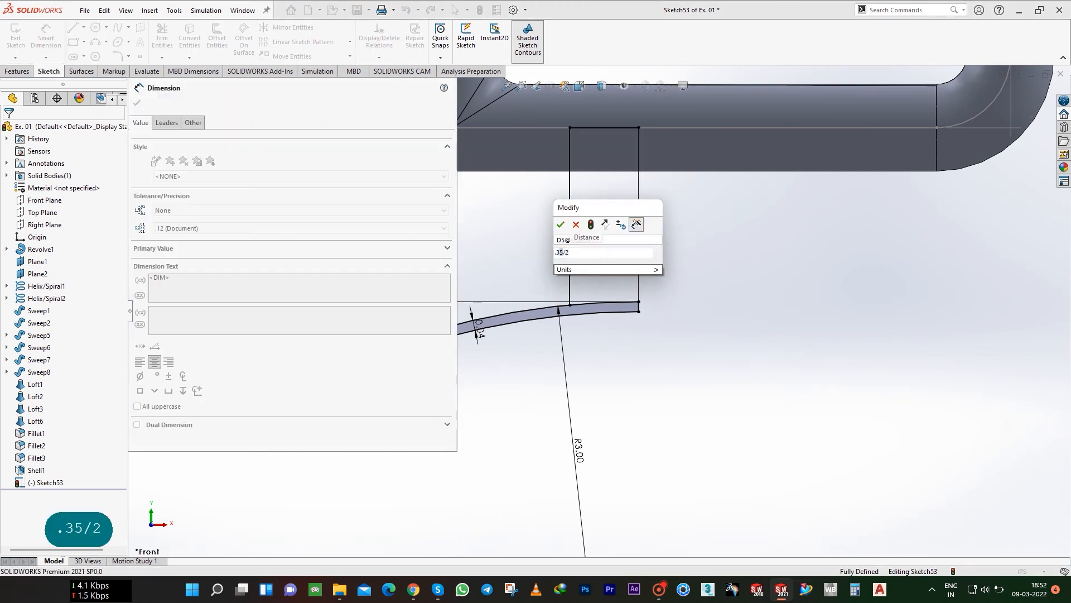
key(Return)
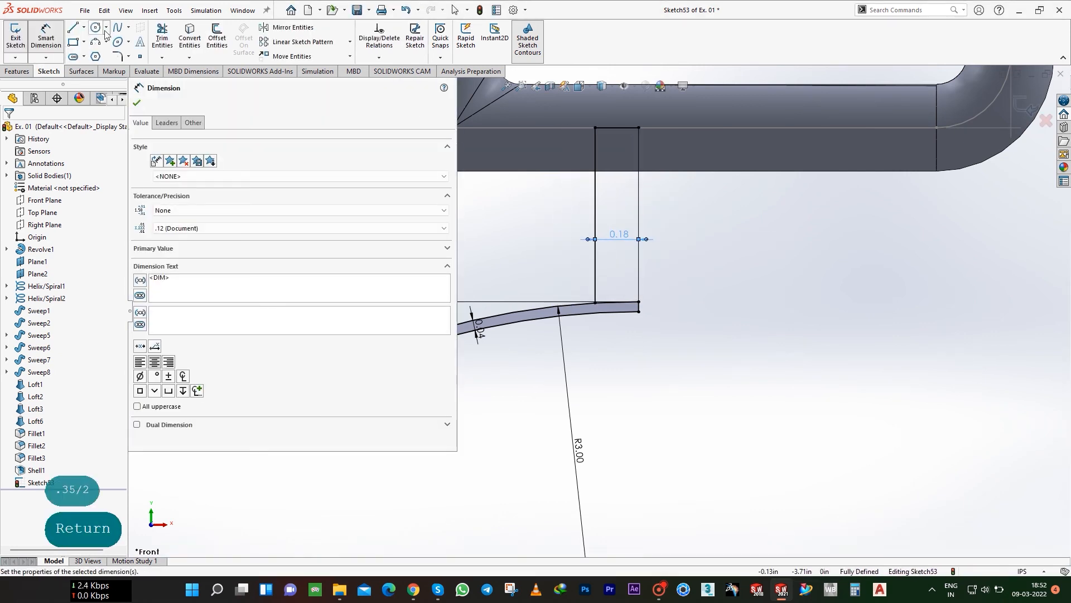
- Trim the piece of the upper arc inside the stem so that the stem and base form one profile
click(162, 37)
scroll(631, 336, down, 3)
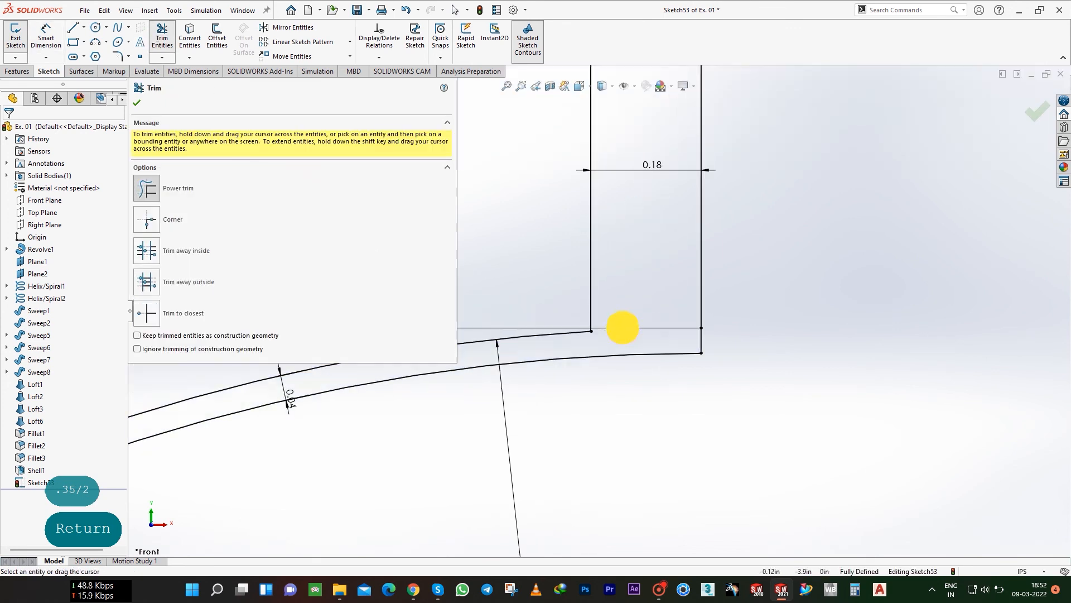
scroll(619, 327, down, 4)
scroll(634, 316, up, 6)
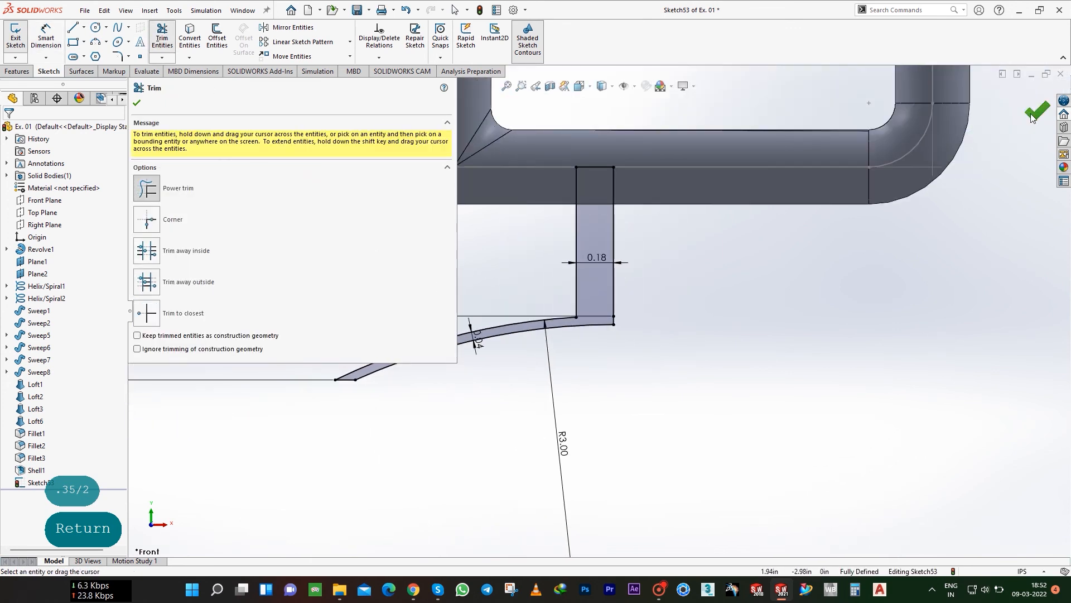
click(1033, 112)
- Revolve the stem and base profile 360 degrees about the stem's vertical line on the Right Plane, with merged result
scroll(675, 283, up, 5)
middle_drag(676, 283, 586, 330)
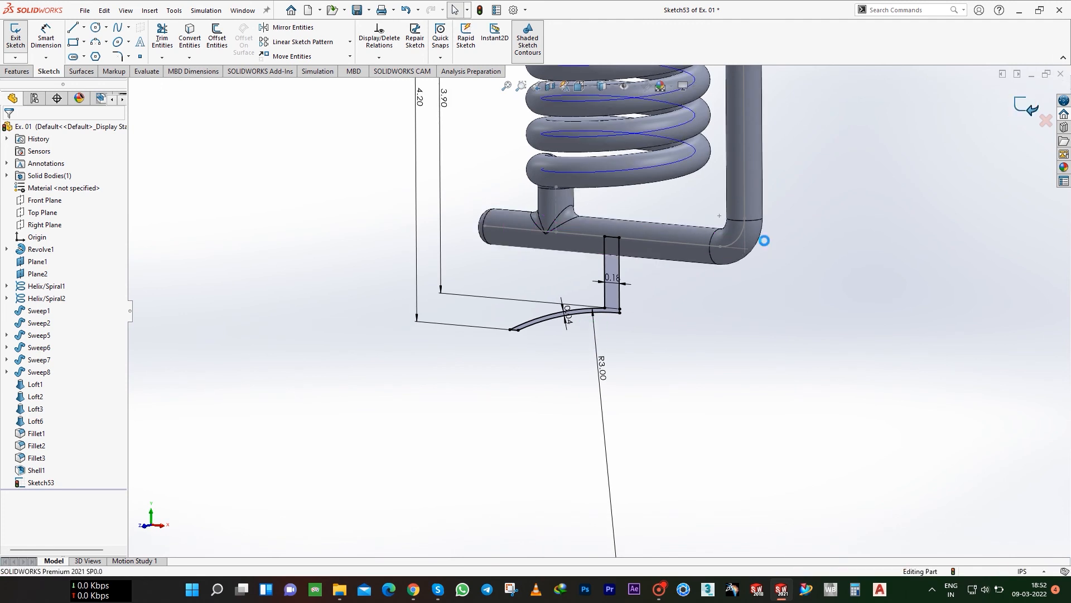
click(25, 71)
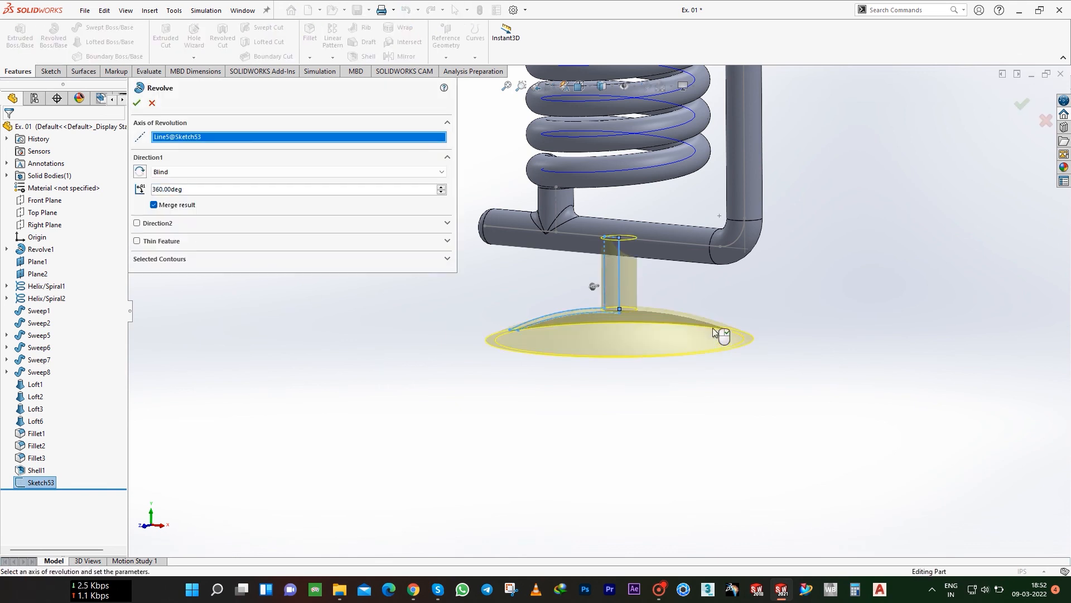
click(137, 103)
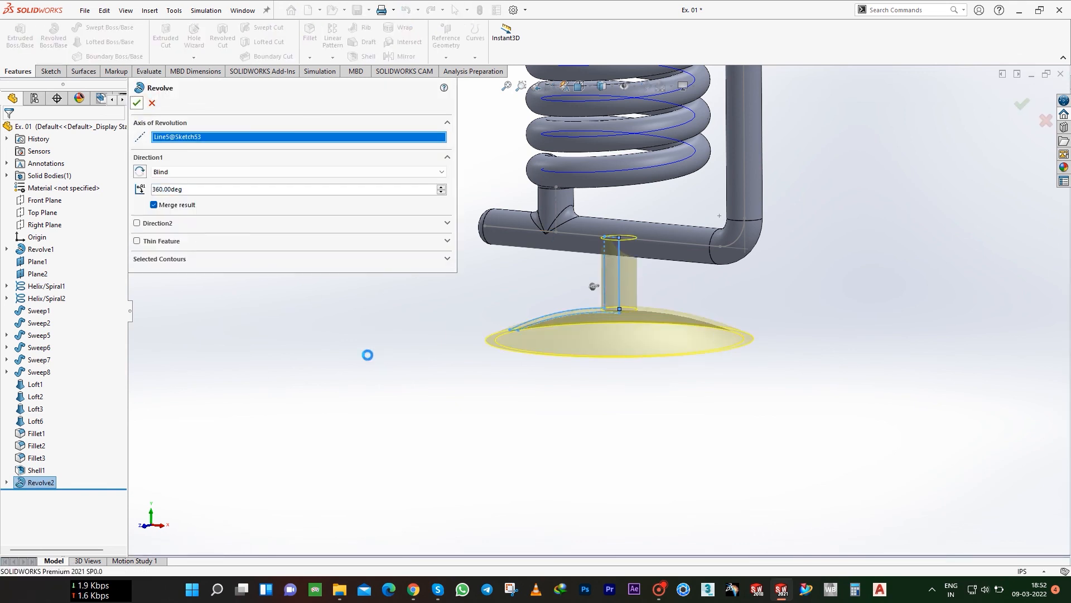
click(367, 355)
- Try to fillet the stem's edges at the base and at the lower tube with a 0.10 in radius
scroll(407, 377, up, 4)
scroll(407, 378, down, 1)
middle_drag(406, 378, 534, 403)
scroll(534, 404, up, 5)
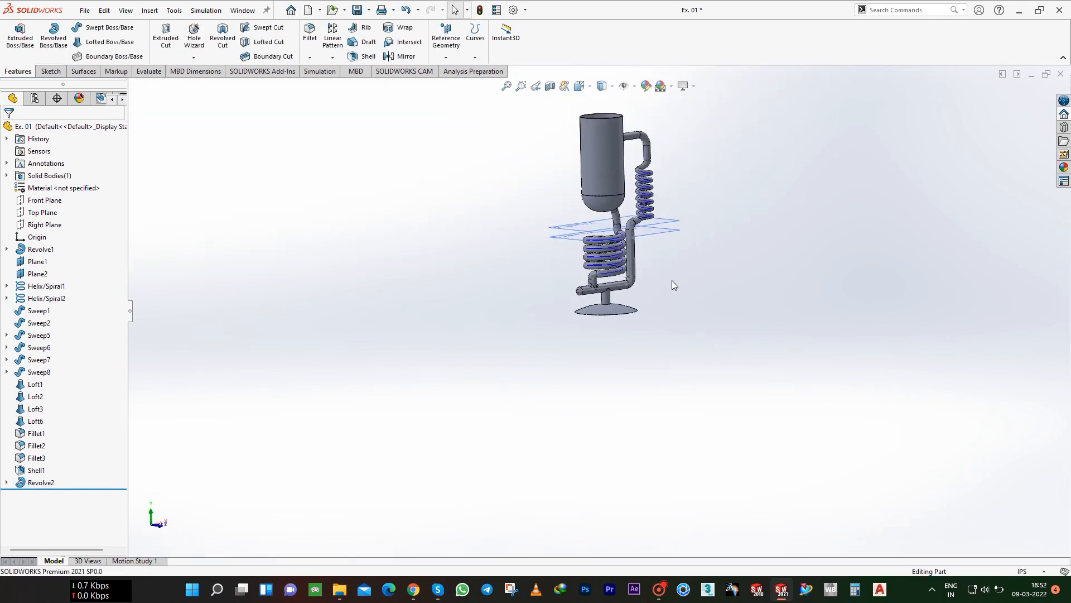
scroll(672, 176, down, 3)
middle_drag(598, 357, 675, 282)
scroll(557, 336, down, 3)
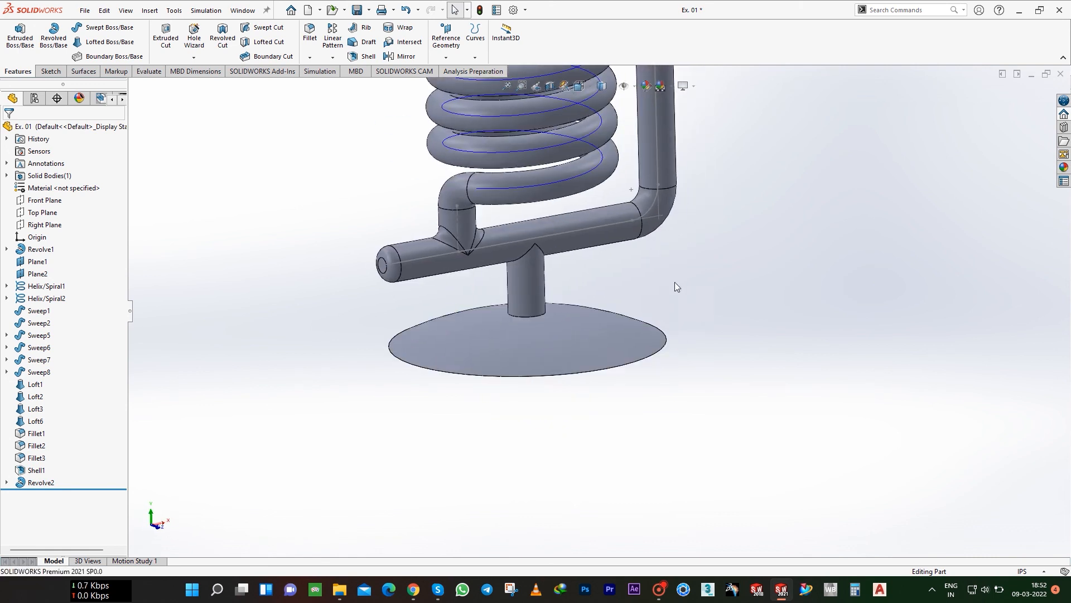
click(310, 33)
click(541, 316)
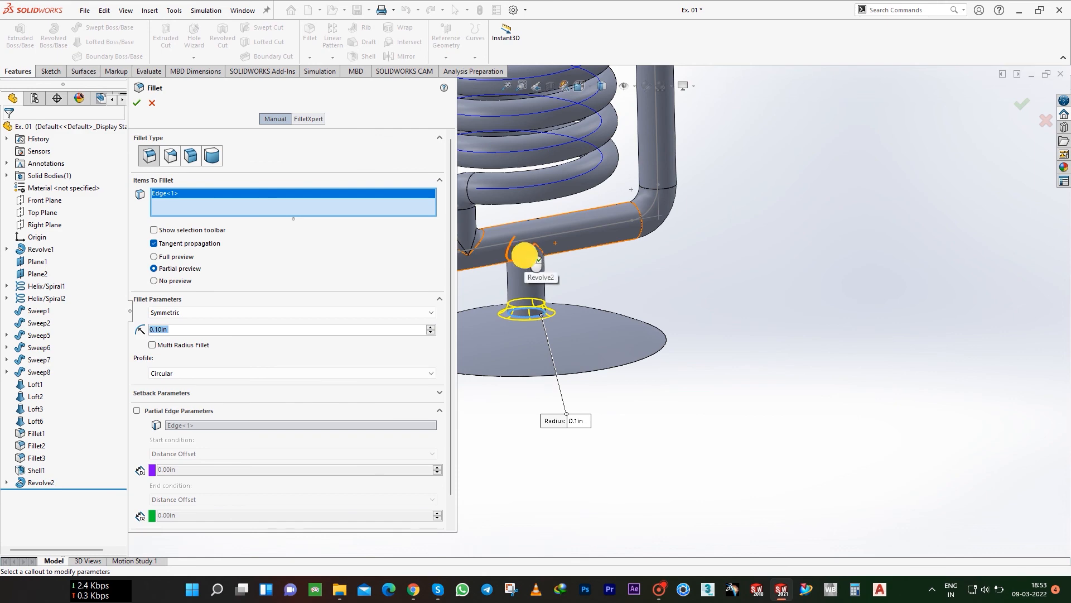
click(542, 252)
click(581, 290)
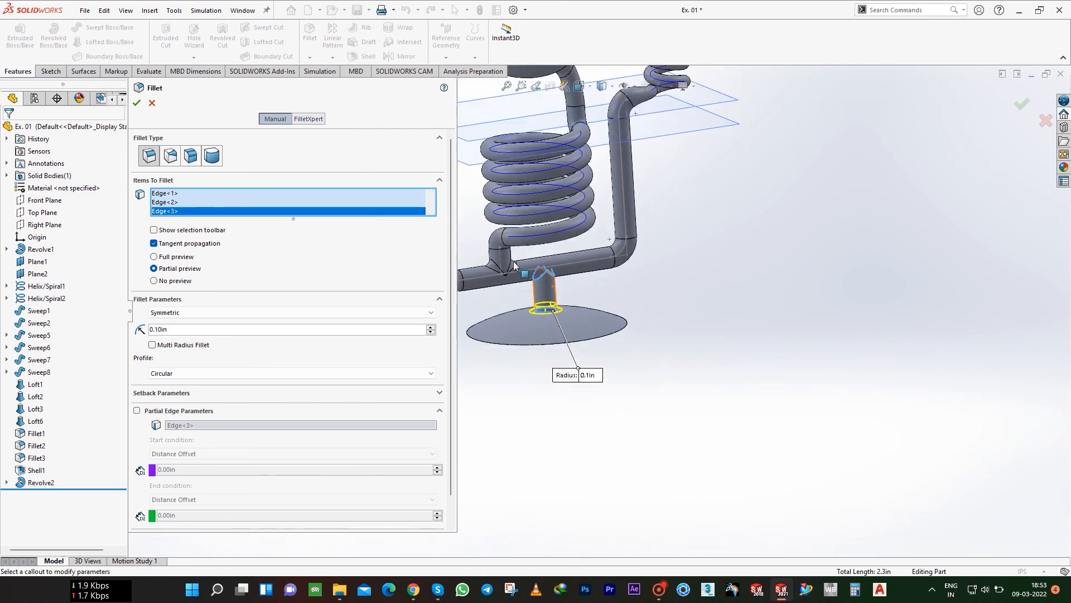
scroll(692, 307, down, 3)
click(138, 104)
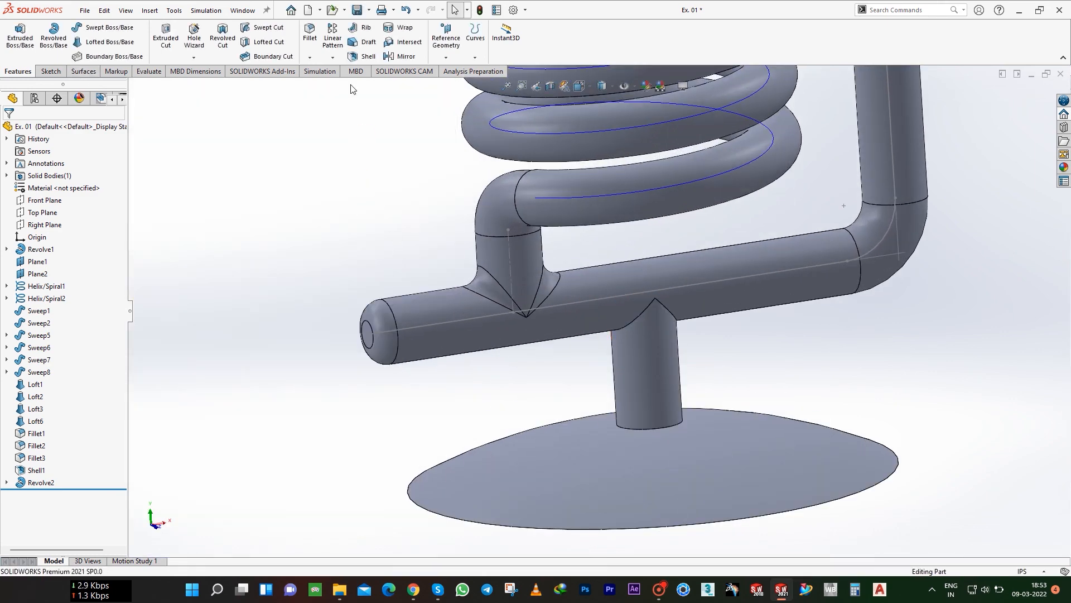
- Fillet the stem's cylindrical face with a 0.10 in radius to round its junctions with the tube and base
key(Return)
click(670, 377)
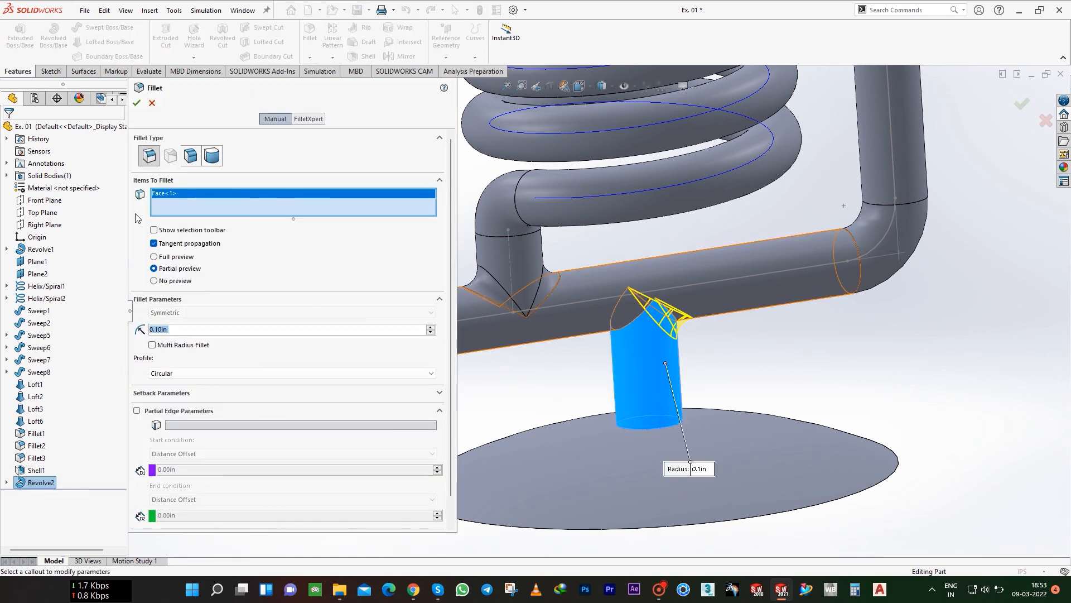
key(Return)
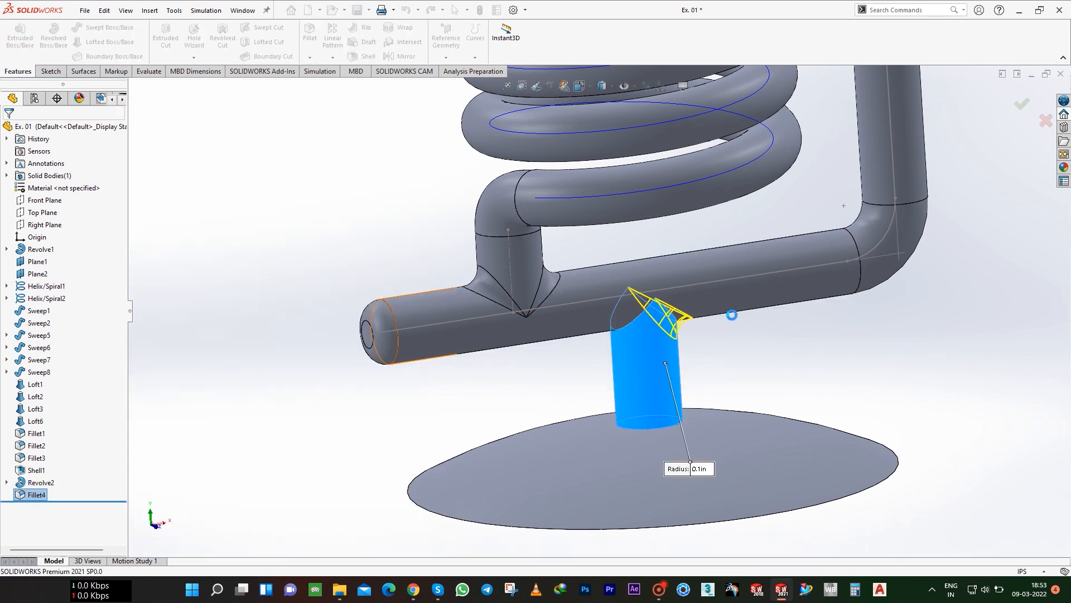
- Fit the whole apparatus in the view and set the orientation to isometric
scroll(732, 315, up, 8)
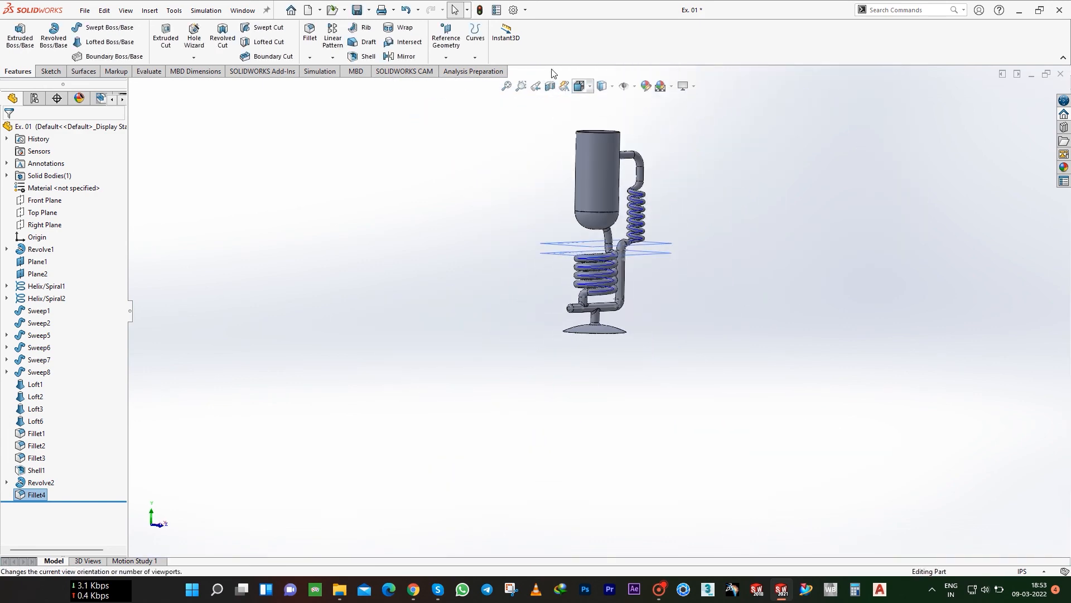
key(f)
key(ctrl+7)
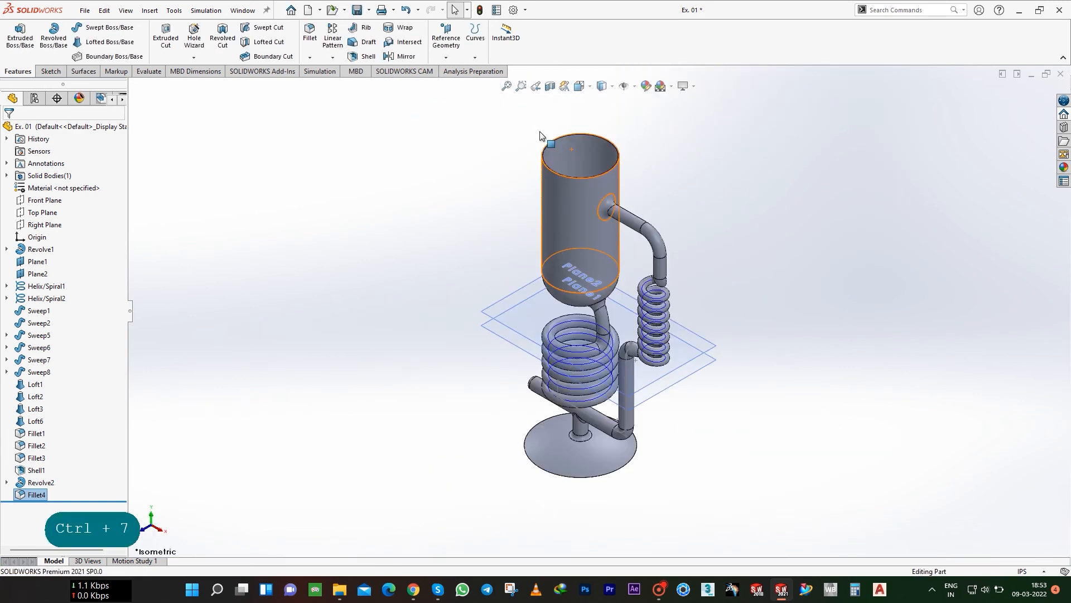
- Save the part and set the apparatus to the front view orientation
key(ctrl+s)
middle_drag(533, 144, 597, 188)
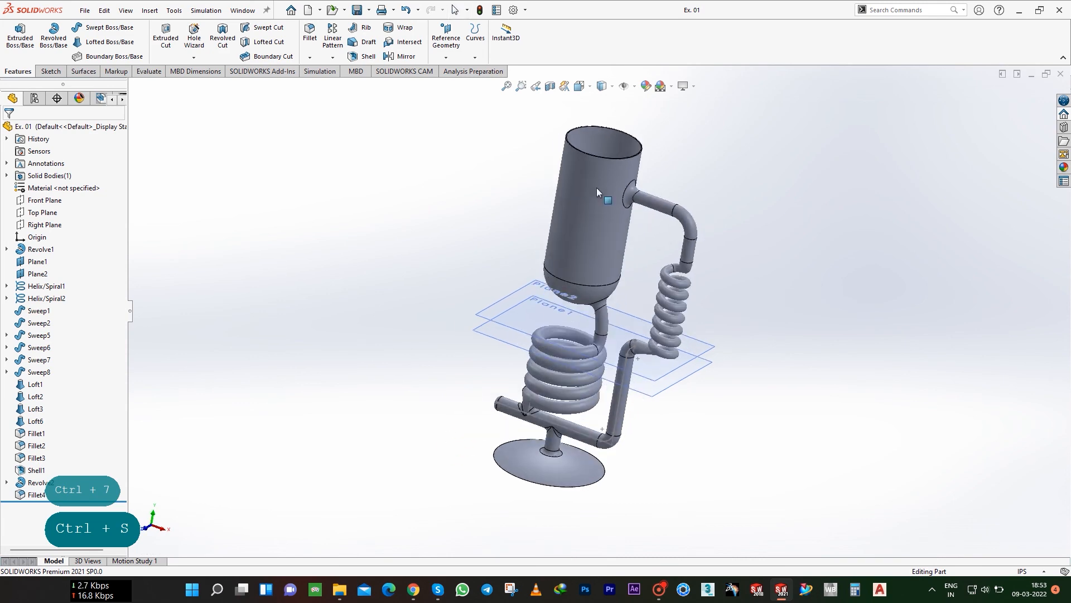
click(579, 85)
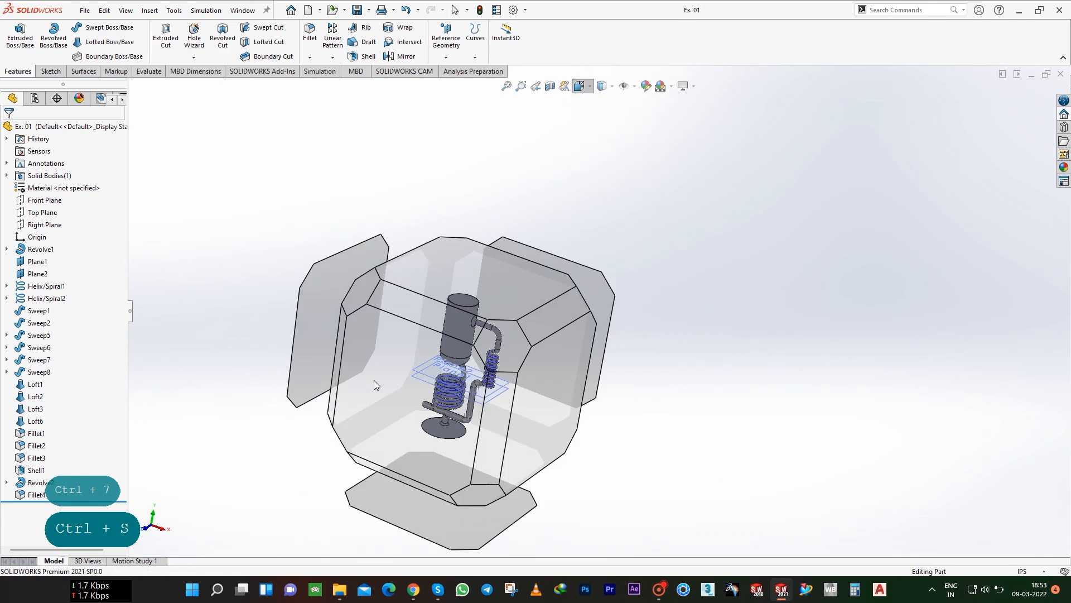
click(470, 301)
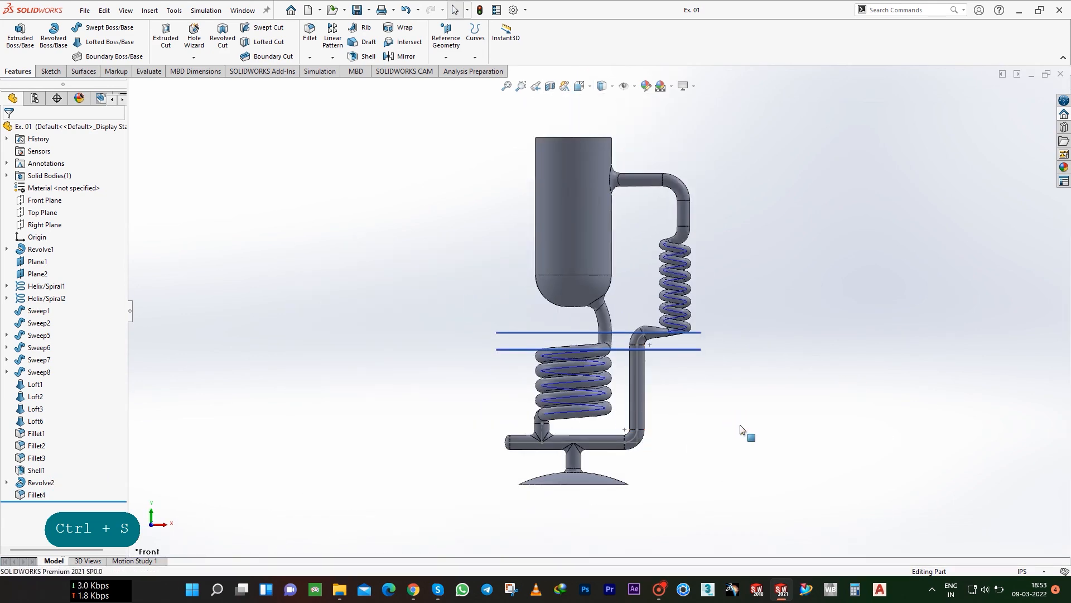
- Hide the sketch running through the lower tube and the helix curves inside the large and small coils
right_click(598, 440)
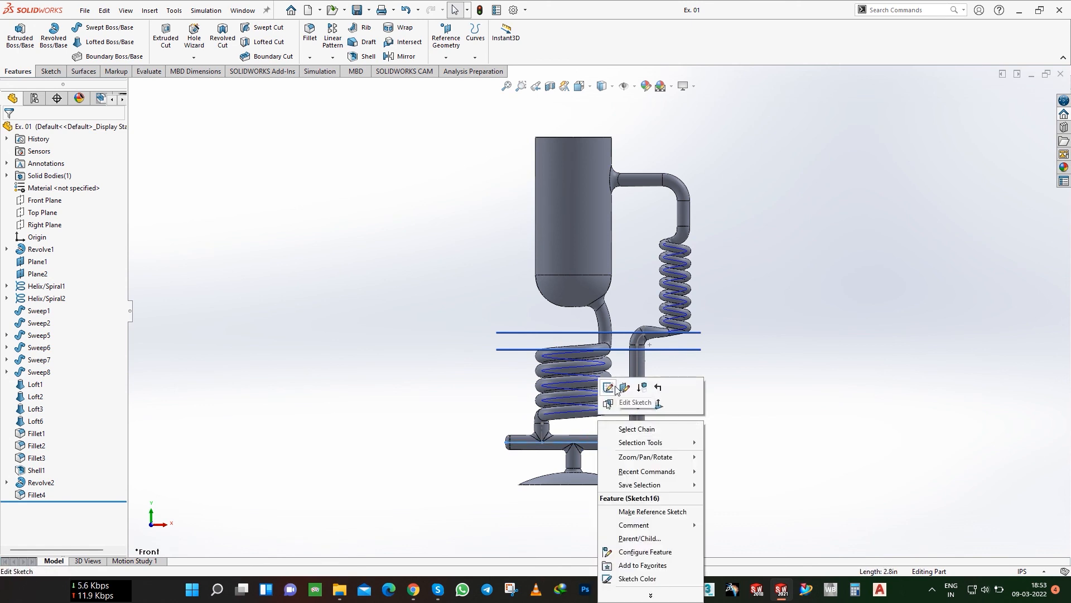
key(Escape)
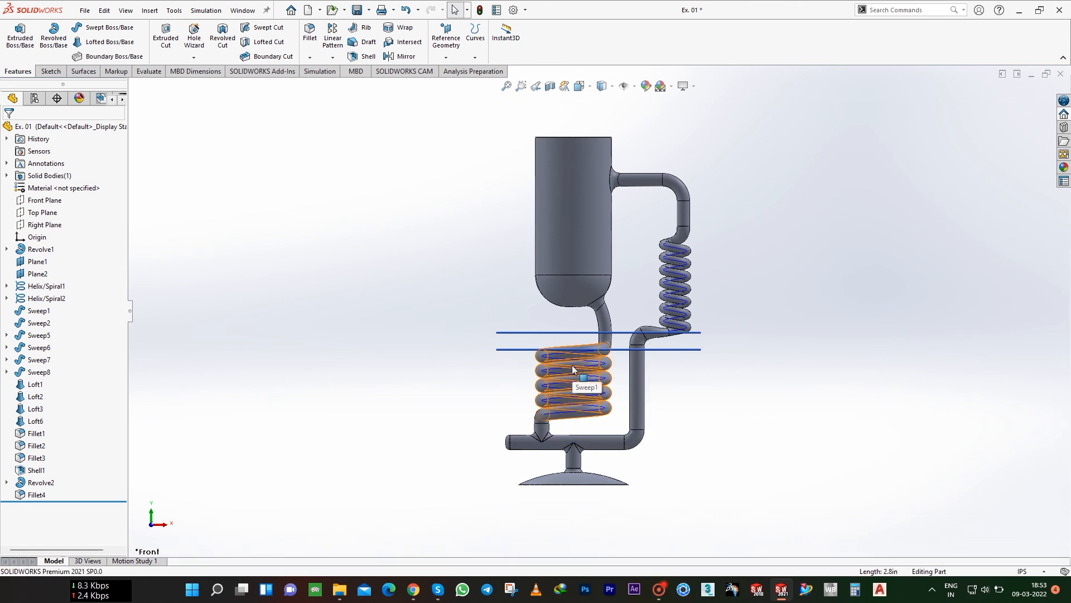
click(558, 368)
right_click(558, 367)
click(682, 359)
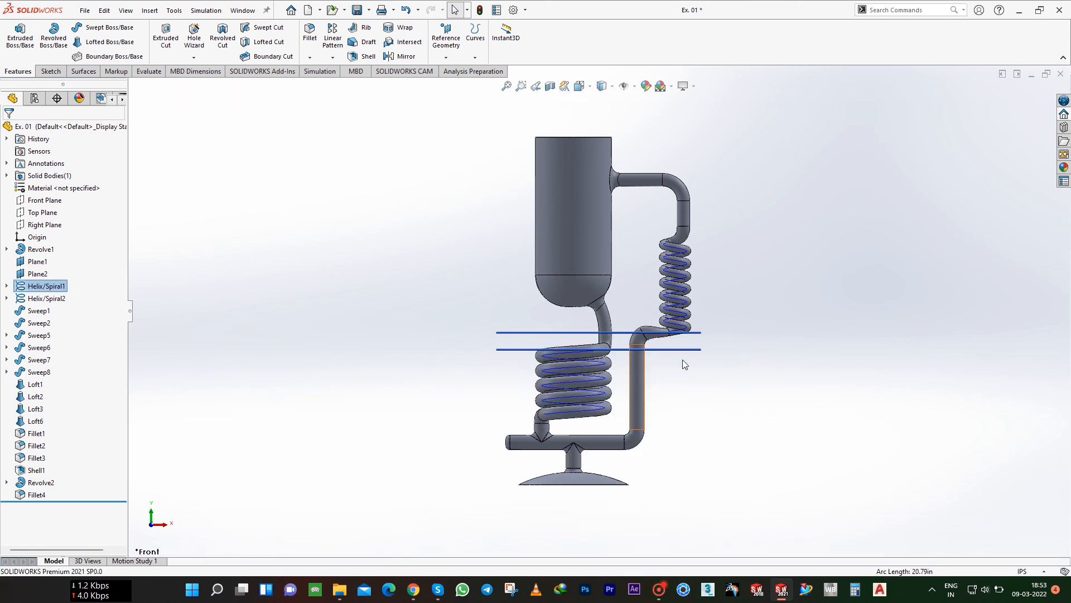
click(678, 273)
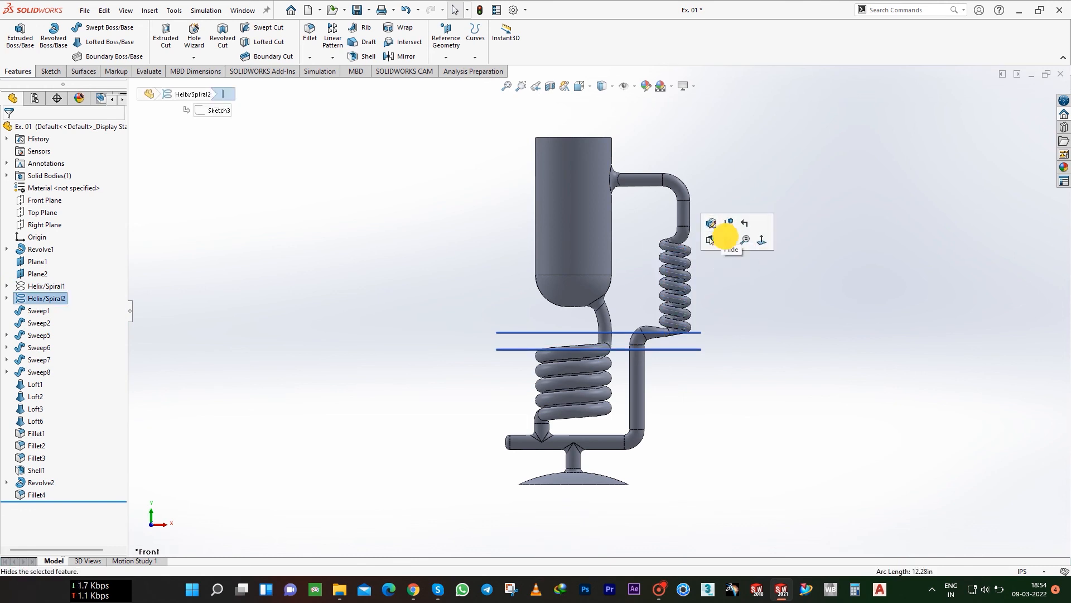
- Fit the whole apparatus in the front view and save the part
scroll(668, 302, down, 2)
key(f)
key(ctrl+s)
key(ctrl+s)
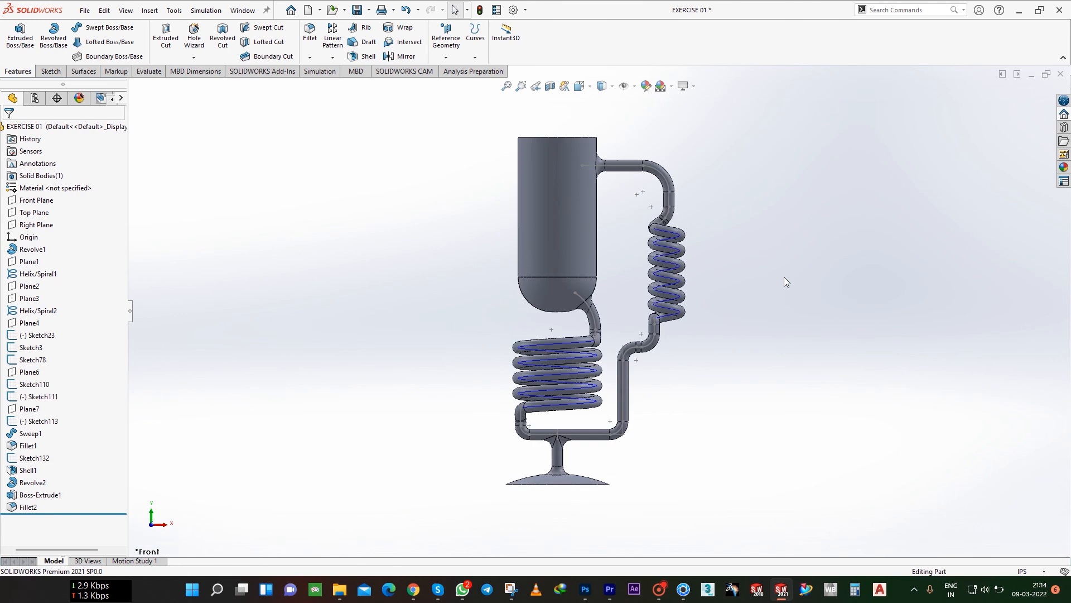
scroll(698, 298, up, 1)
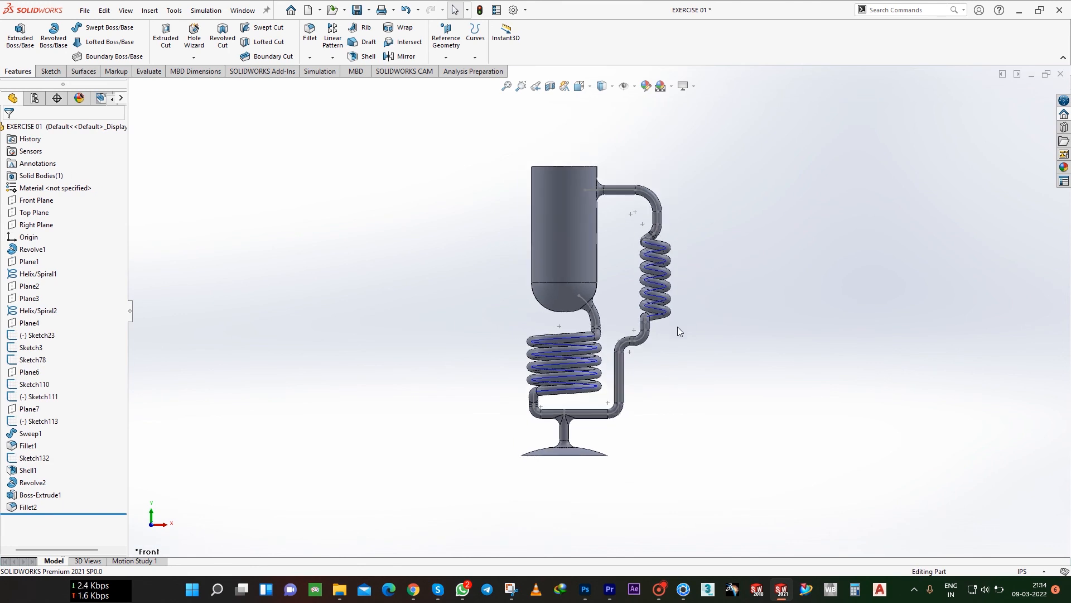